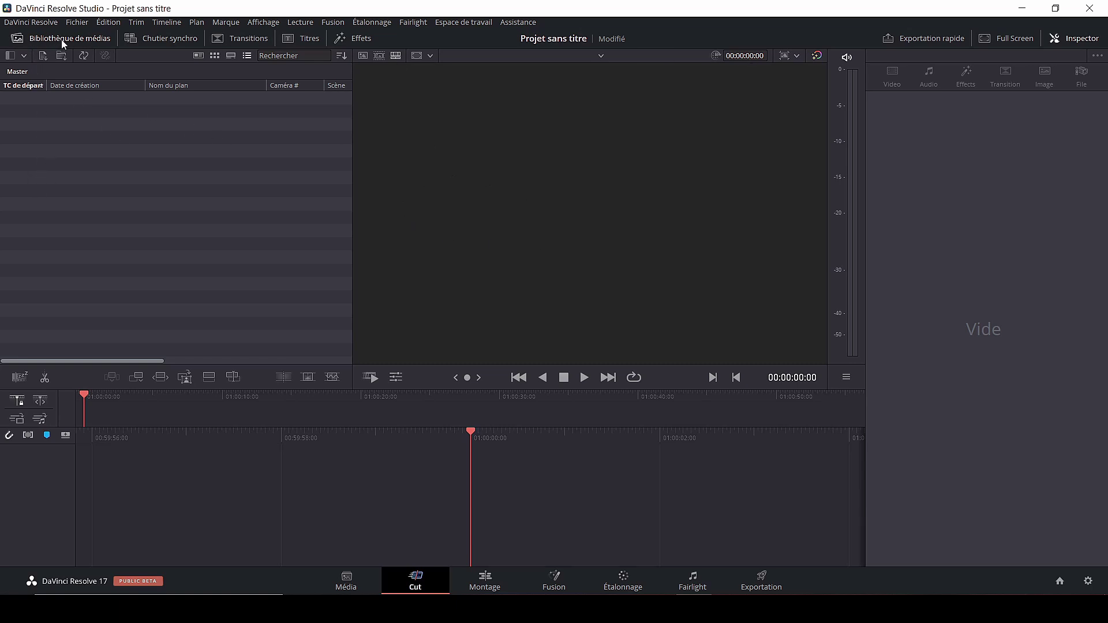
# - Look through the sync bin, transitions, titles and effects libraries, ending back in the media pool
pyautogui.click(167, 40)
pyautogui.click(254, 45)
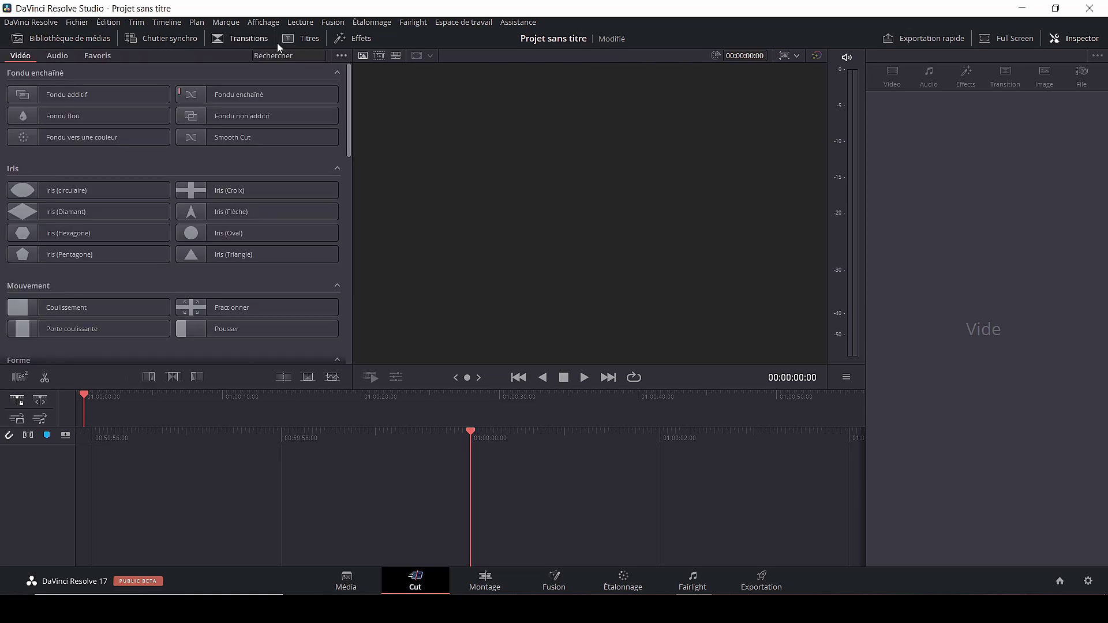
pyautogui.click(306, 38)
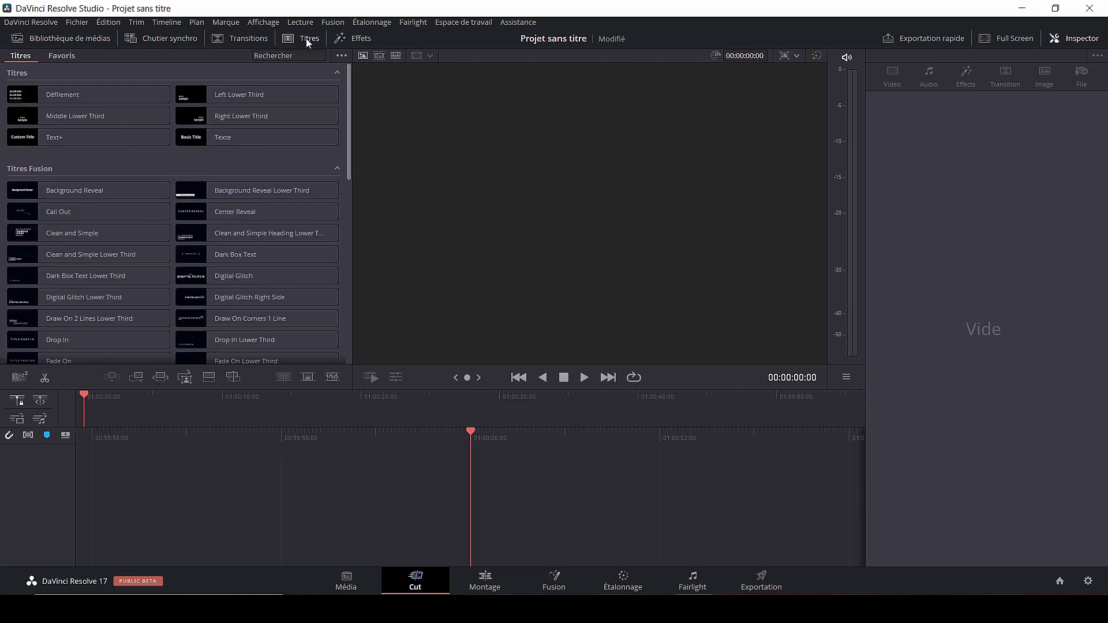
pyautogui.click(354, 41)
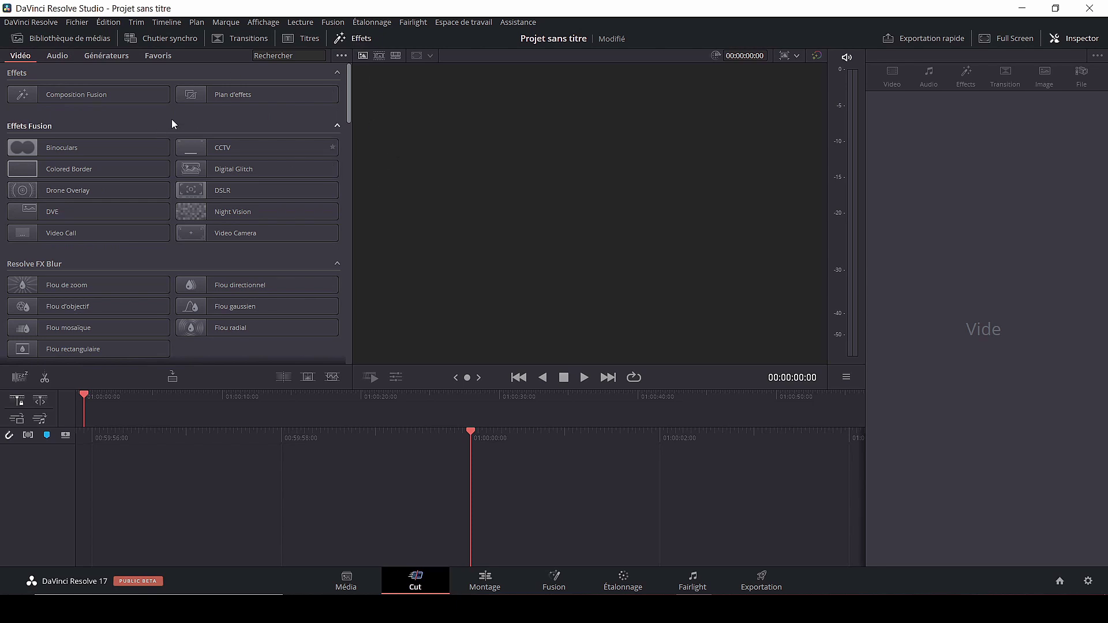
pyautogui.click(35, 41)
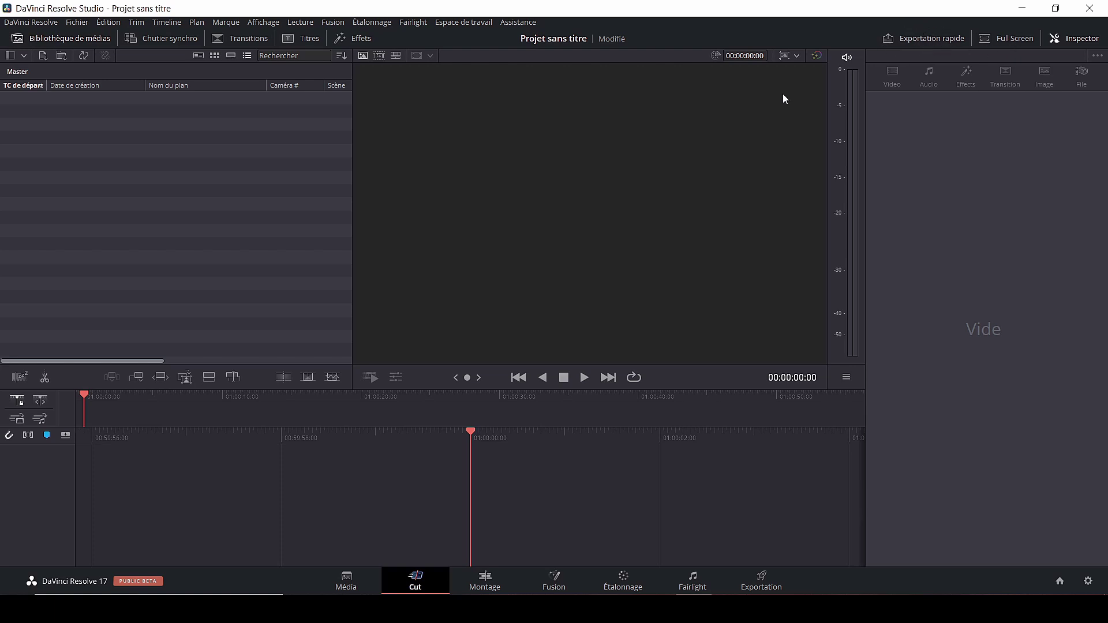
# - Hide the Inspector to widen the viewer, and mute and unmute the audio monitoring
pyautogui.click(1080, 39)
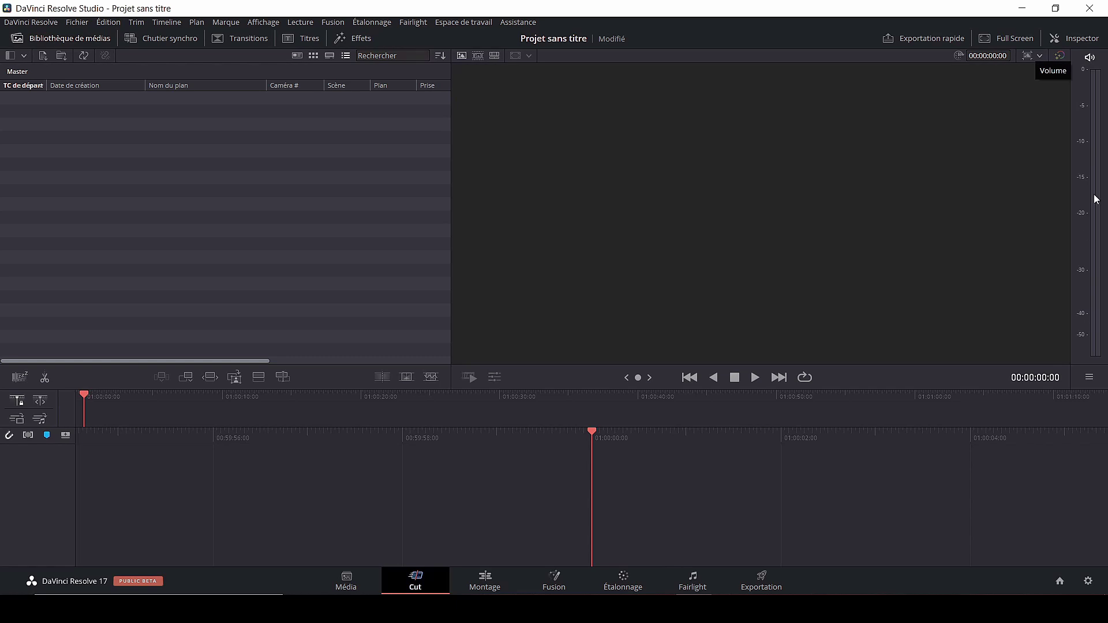
pyautogui.click(1091, 58)
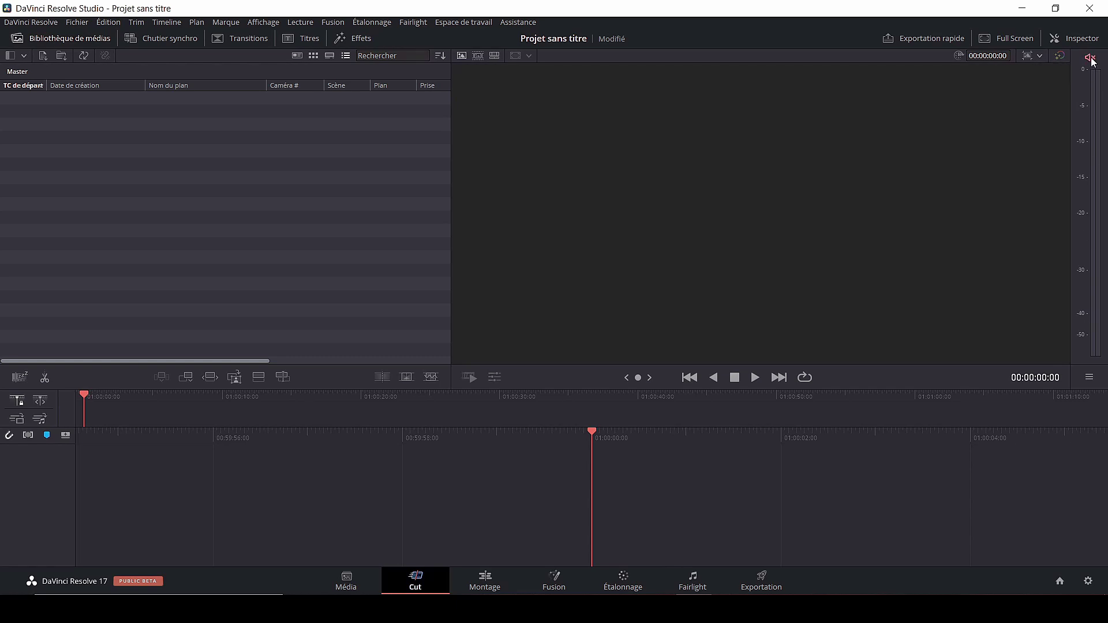
pyautogui.click(1091, 58)
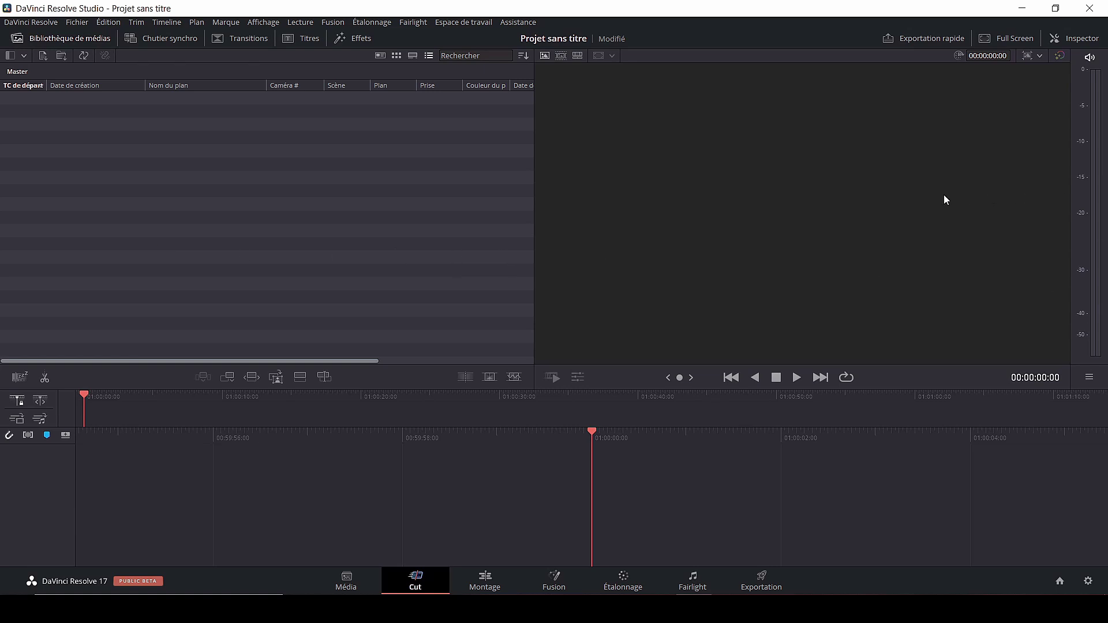
# - Enlarge the timeline area by raising the divider between it and the viewer
pyautogui.moveTo(1099, 378); pyautogui.dragTo(1083, 442)
pyautogui.moveTo(1085, 374); pyautogui.dragTo(1088, 465)
pyautogui.moveTo(1089, 378); pyautogui.dragTo(1076, 322)
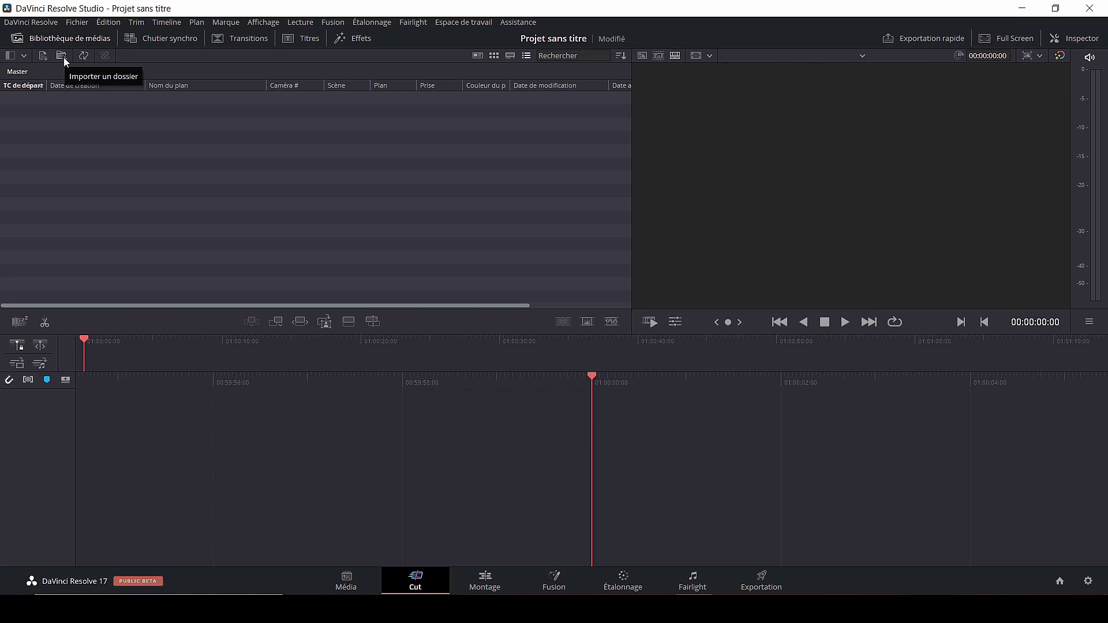
# - Import the "davinci cut speed editor" folder into the media pool and change the project frame rate to match its clips
pyautogui.click(64, 61)
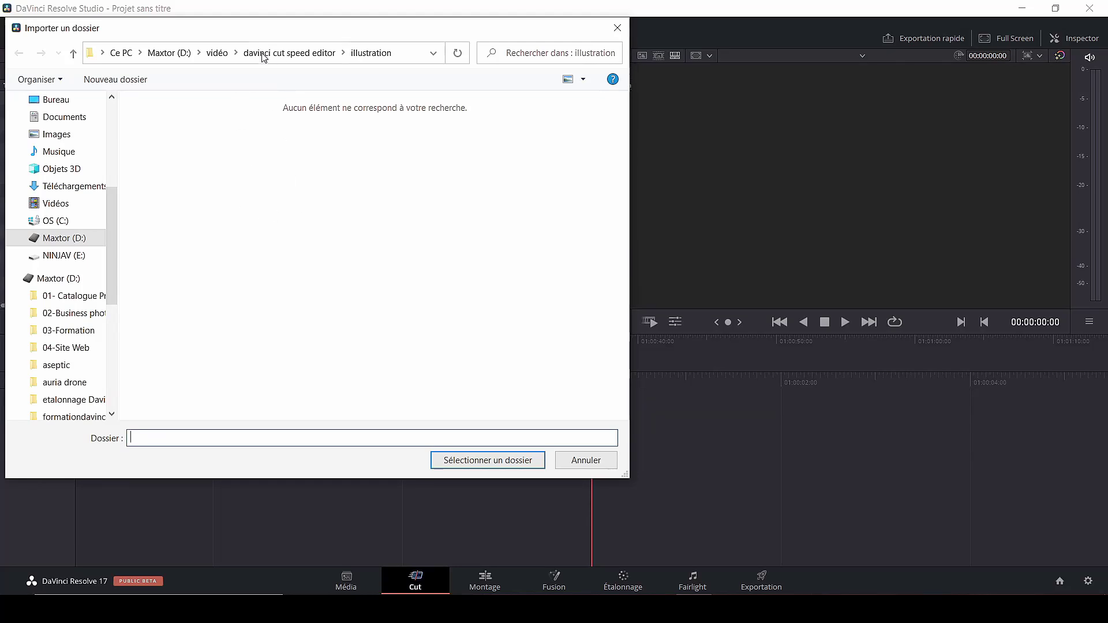
pyautogui.click(283, 57)
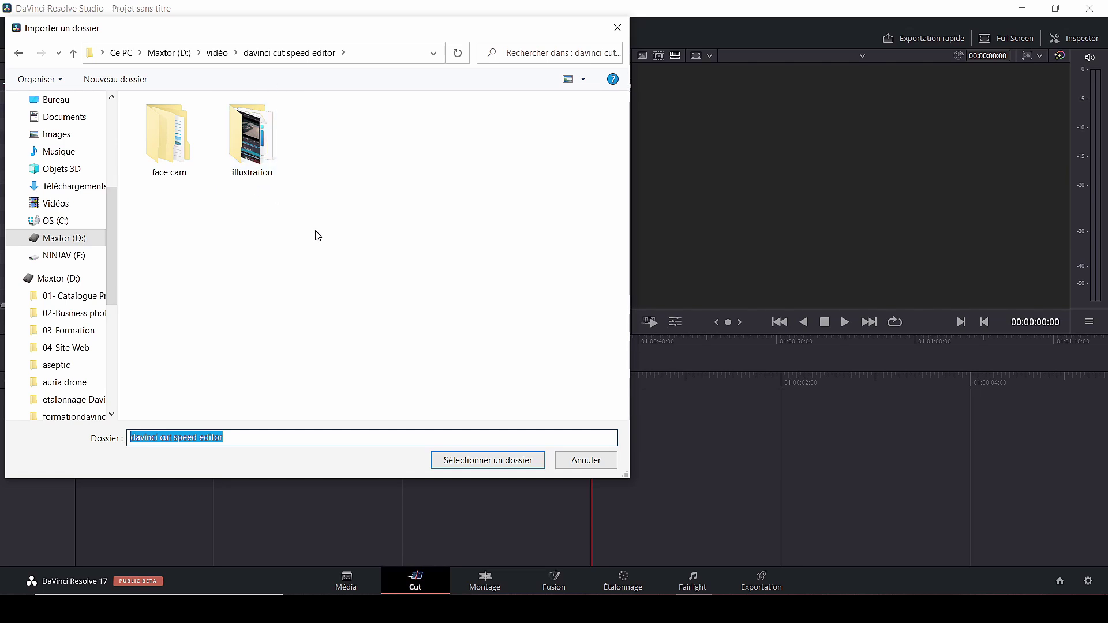
pyautogui.doubleClick(167, 146)
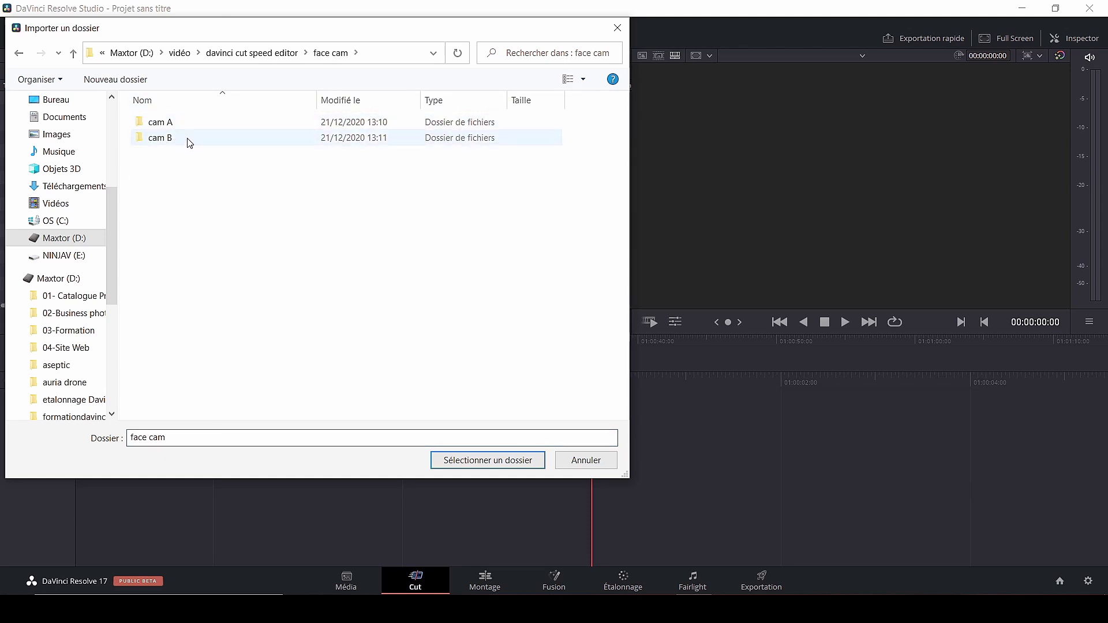
pyautogui.click(213, 53)
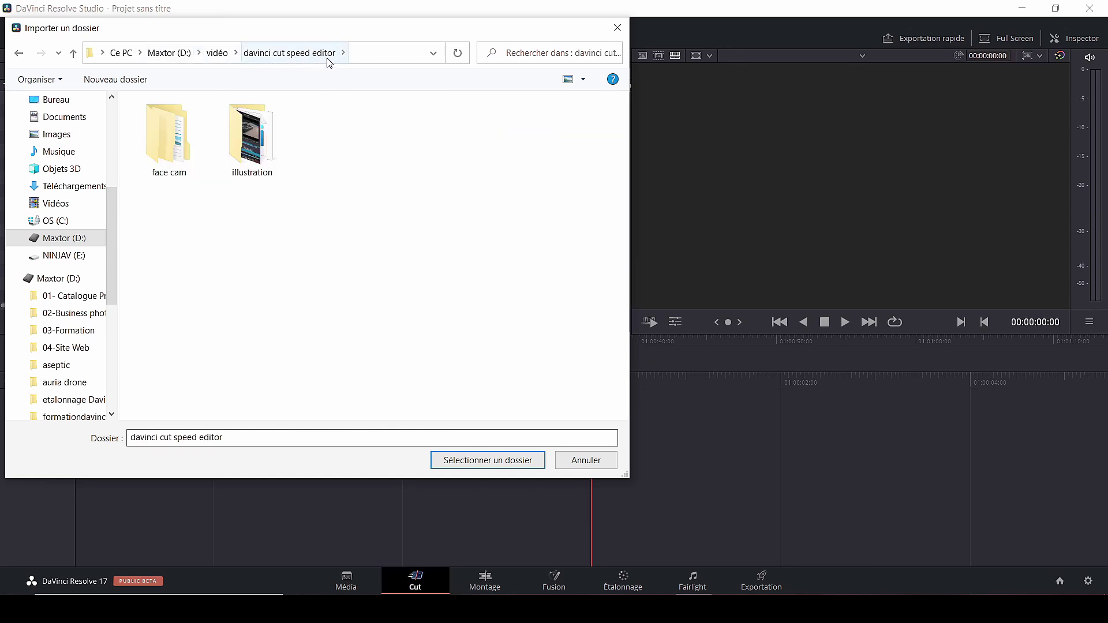
pyautogui.click(510, 462)
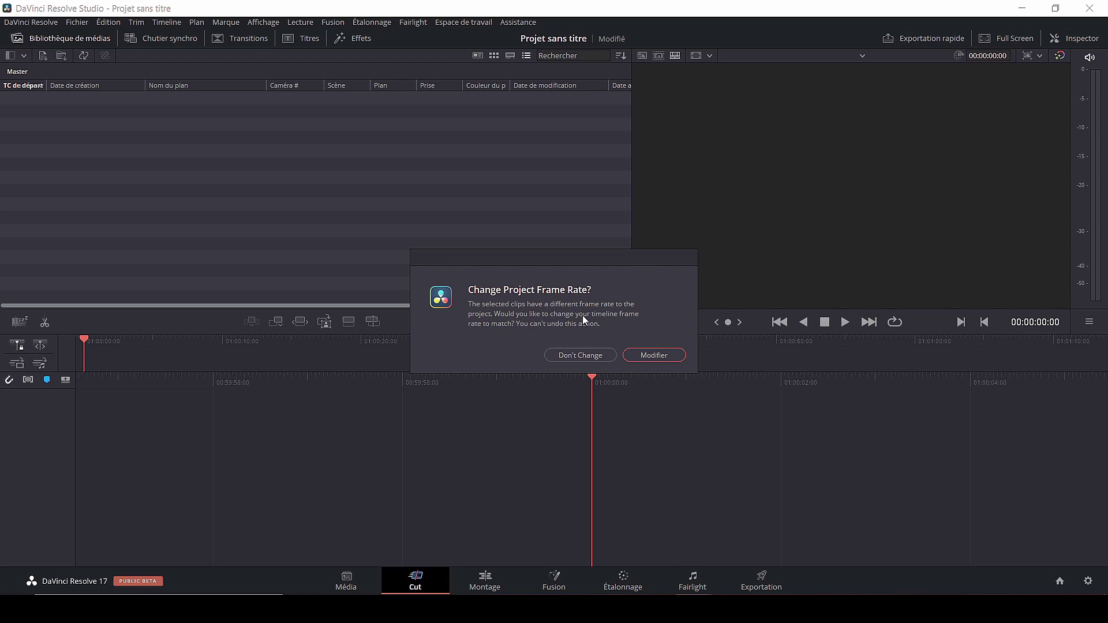
pyautogui.click(655, 355)
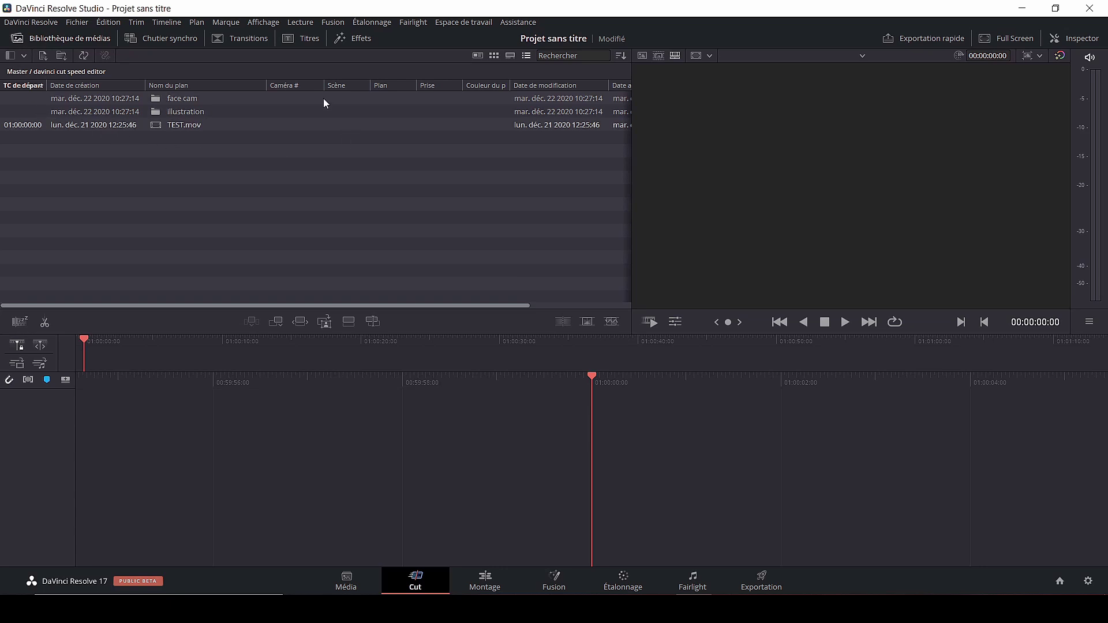
# - Browse the imported bins from Master through "davinci cut speed editor" to "face cam", and return to Master
pyautogui.click(22, 71)
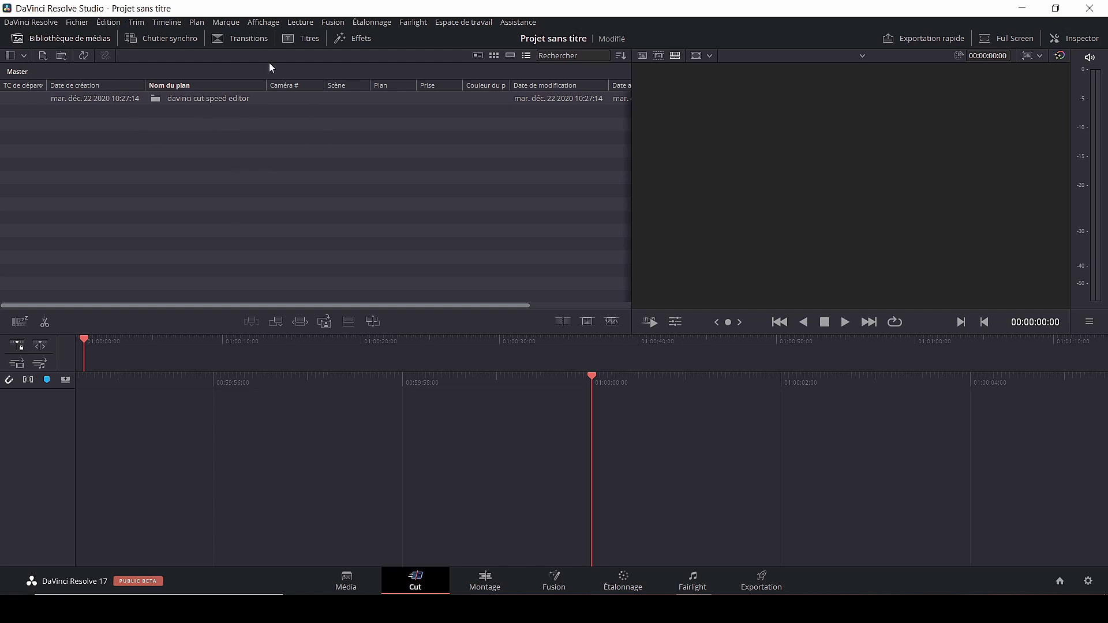
pyautogui.doubleClick(223, 100)
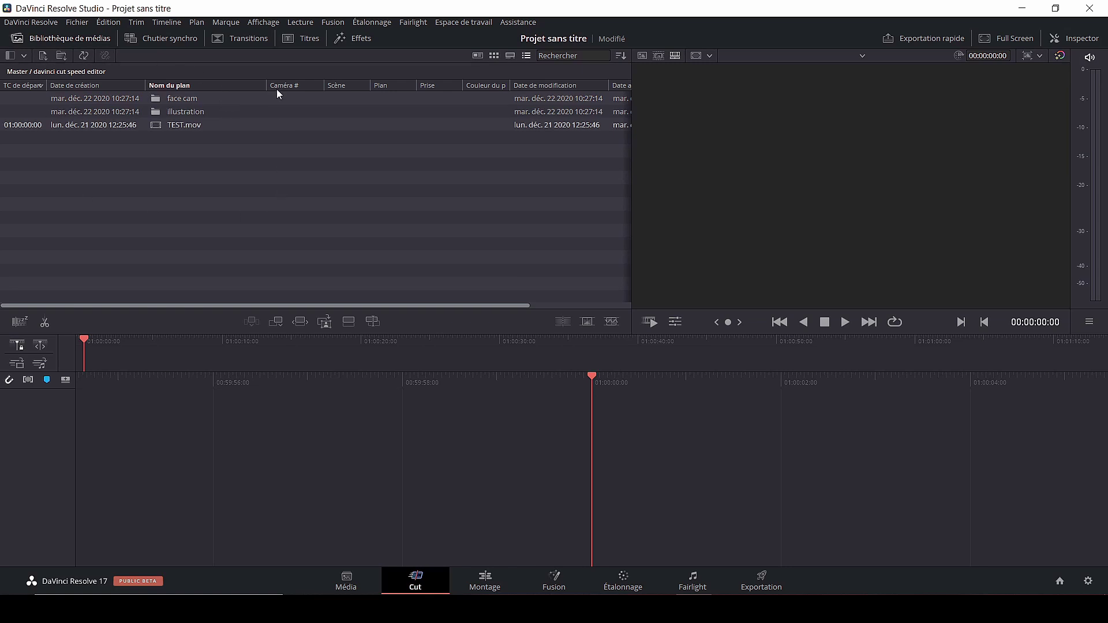
pyautogui.doubleClick(196, 100)
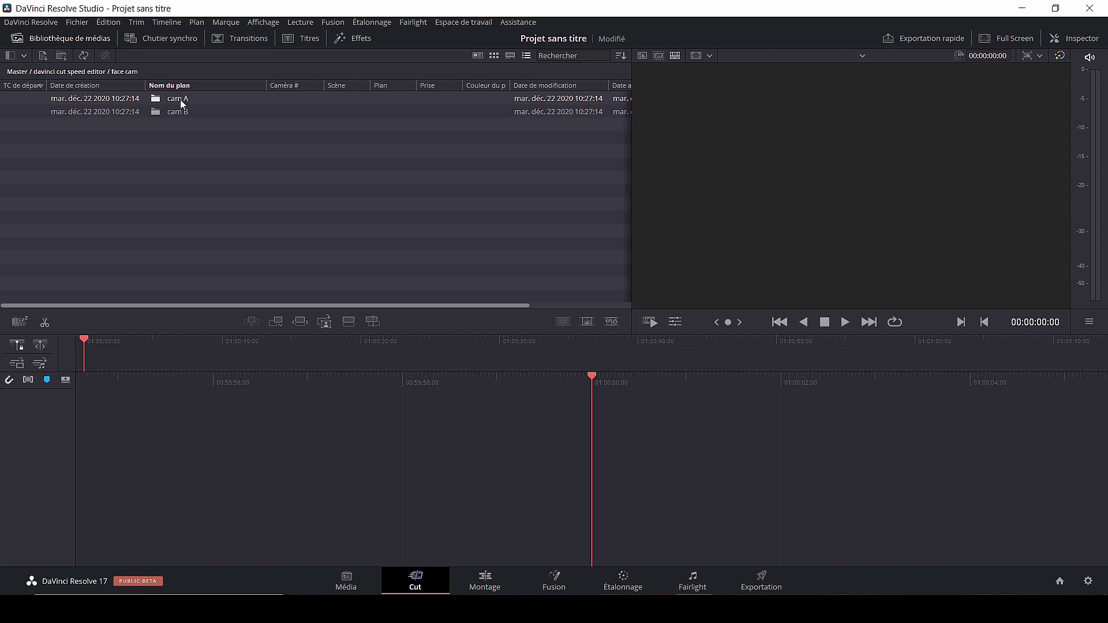
pyautogui.click(17, 71)
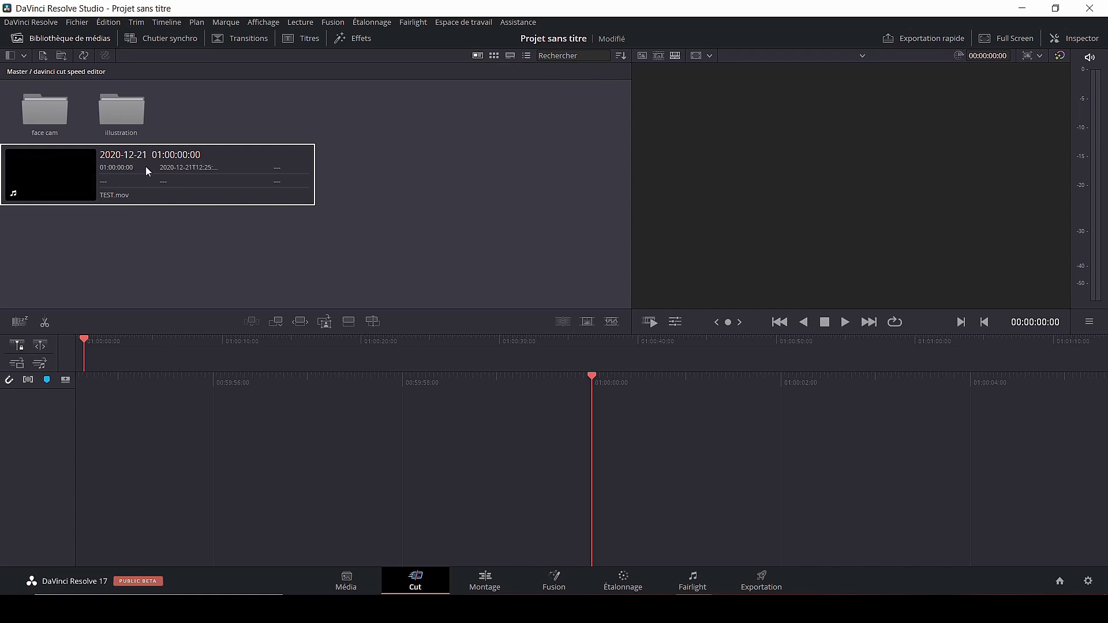
# - Open the "illustration" bin and look through its clips
pyautogui.doubleClick(115, 109)
pyautogui.scroll(-2, 351, 157)
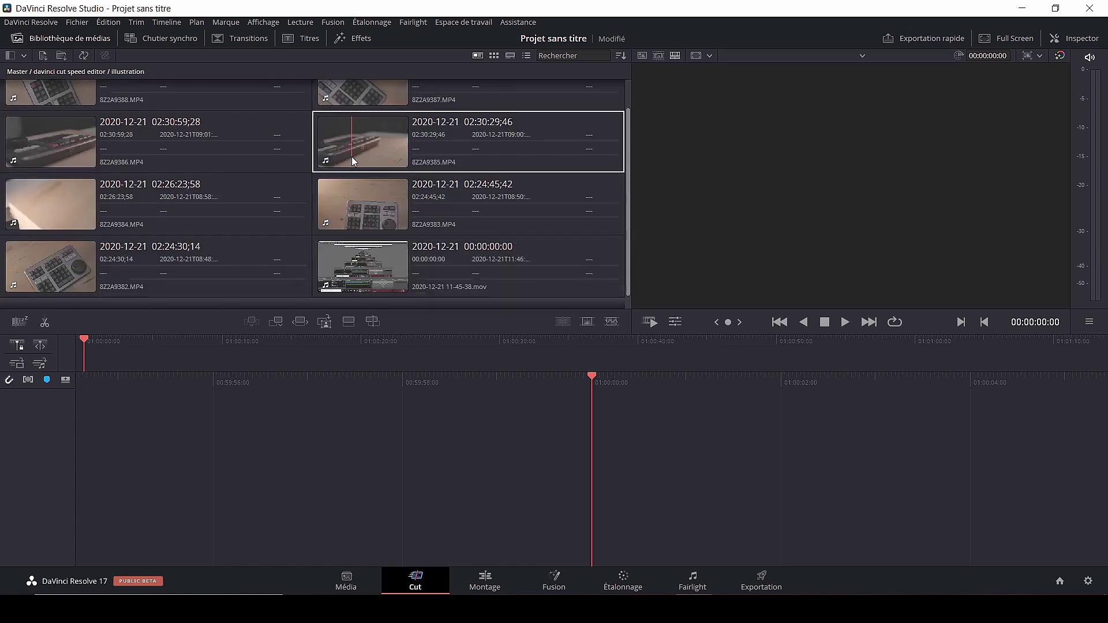
pyautogui.scroll(3, 343, 174)
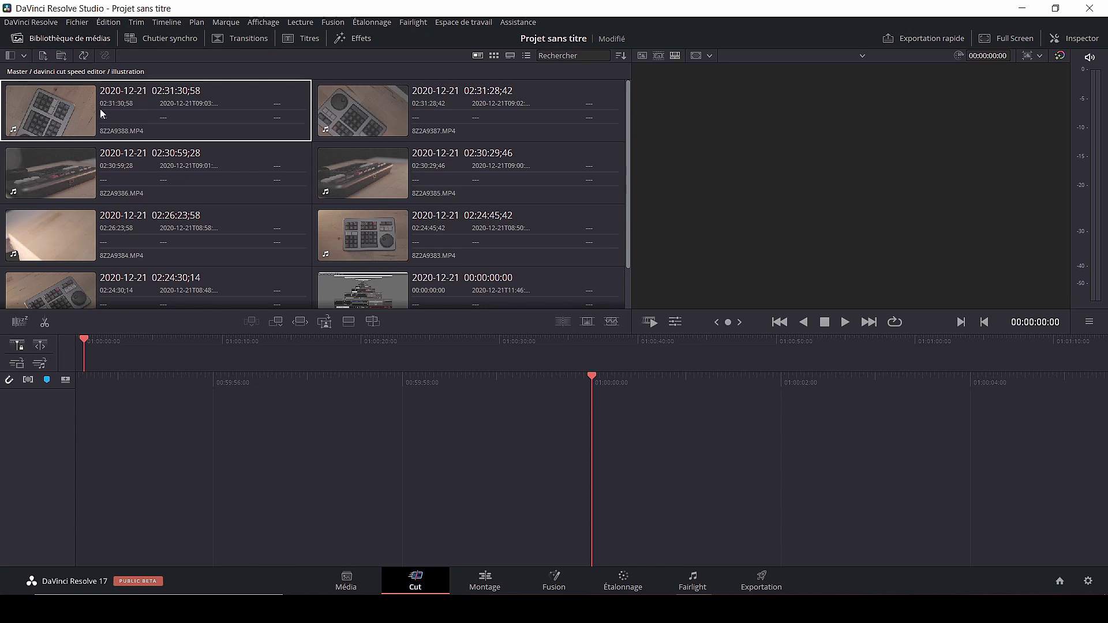
pyautogui.scroll(-1, 67, 150)
pyautogui.scroll(1, 44, 192)
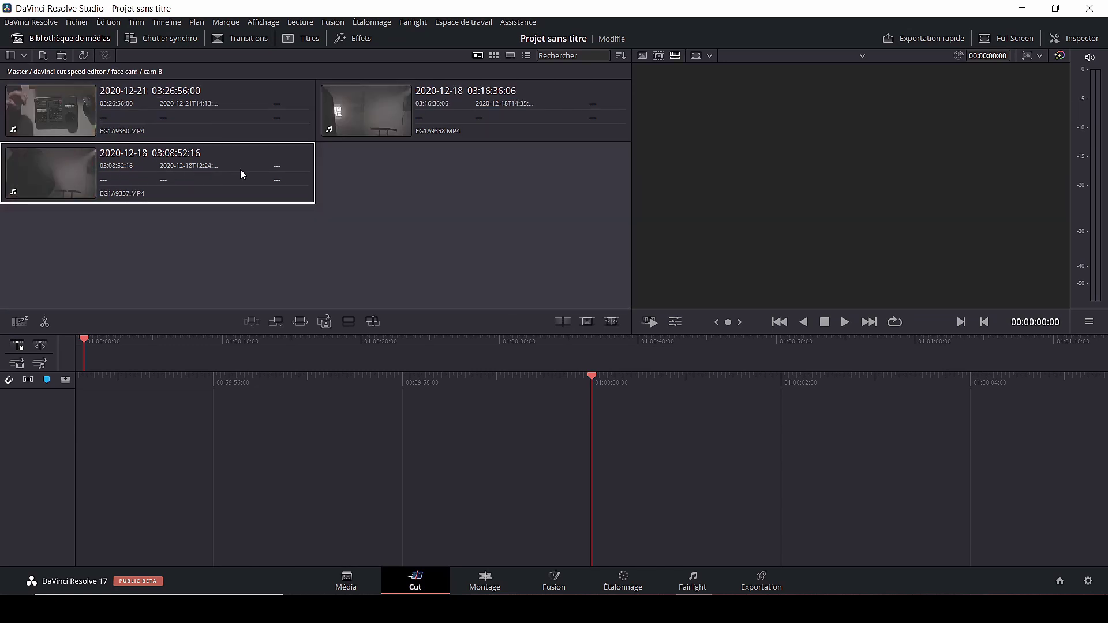
# - Preview the cam B clips EG1A9357.MP4 and EG1A9358.MP4 while switching the viewer between source clip and timeline modes
pyautogui.click(642, 55)
pyautogui.click(79, 191)
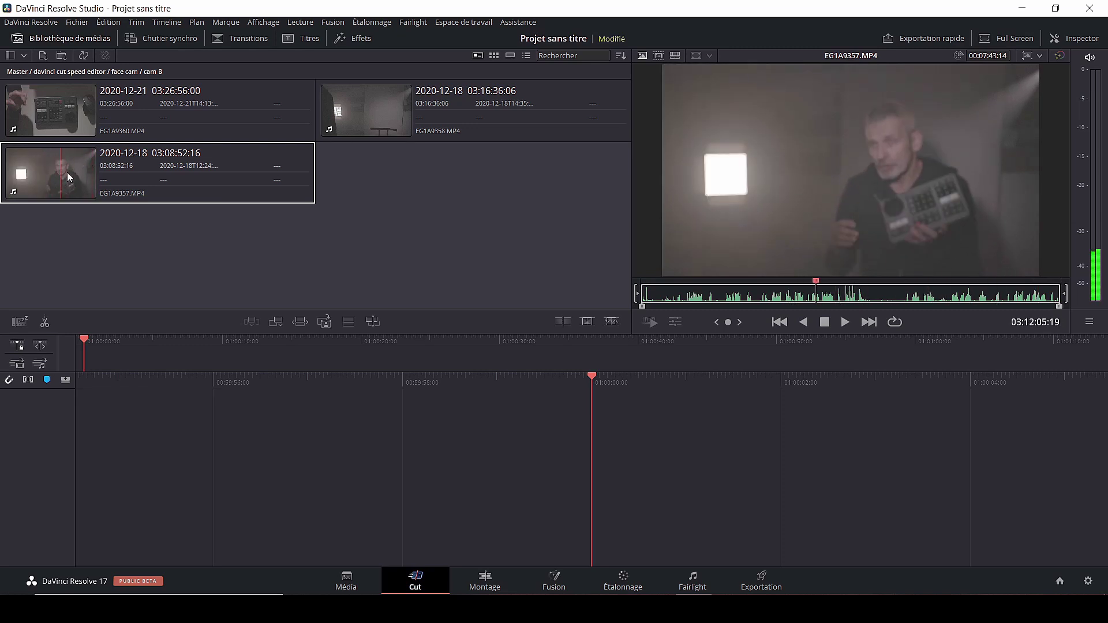
pyautogui.click(410, 162)
pyautogui.click(611, 86)
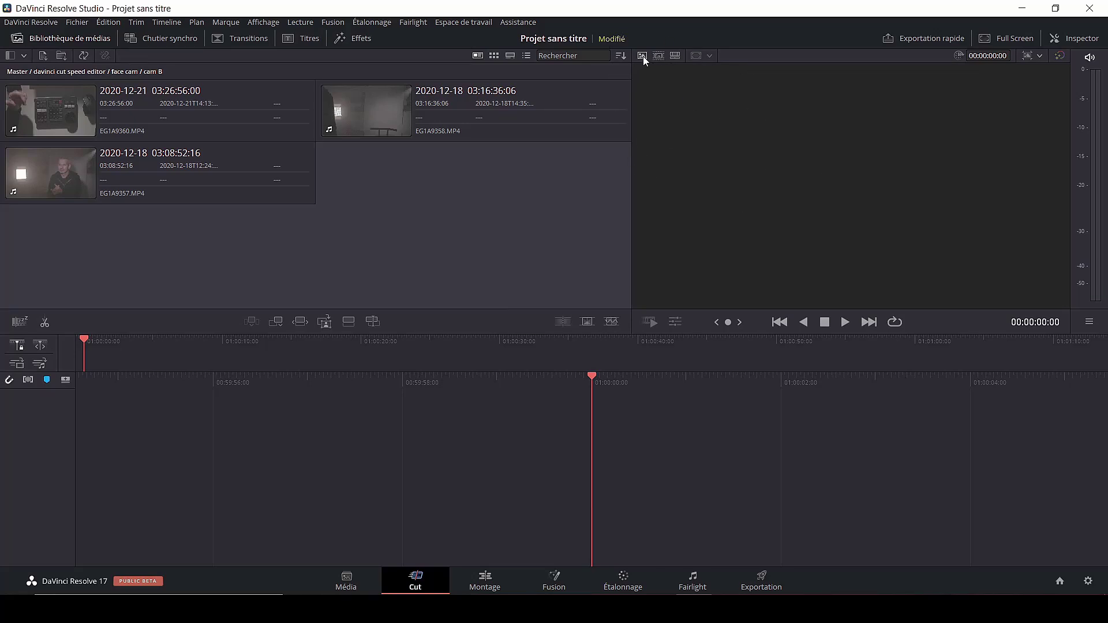
pyautogui.click(676, 56)
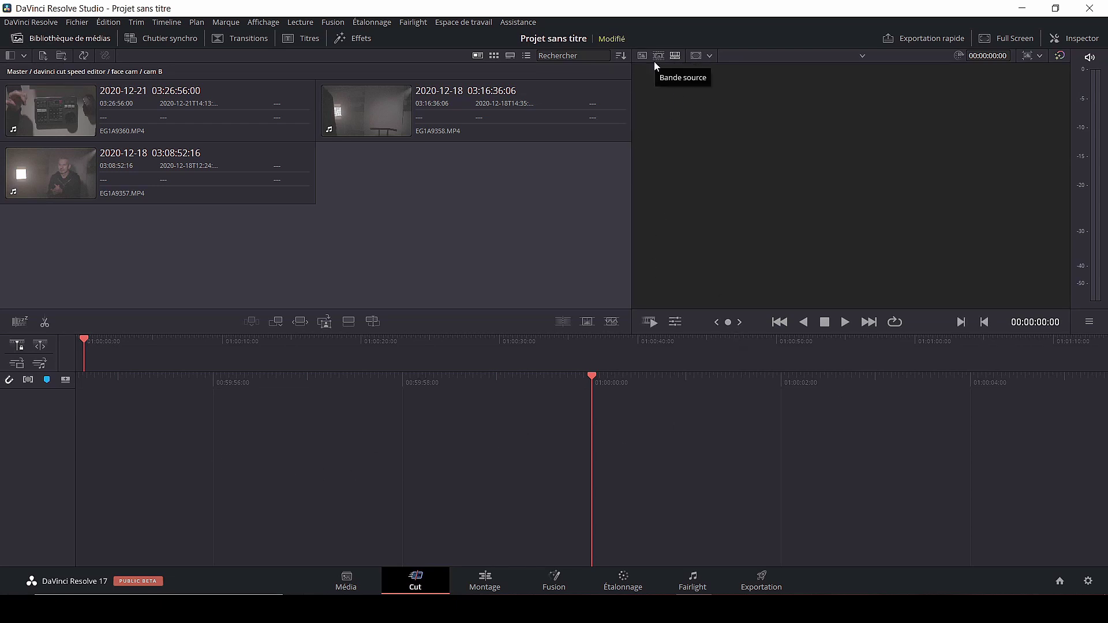
pyautogui.click(362, 136)
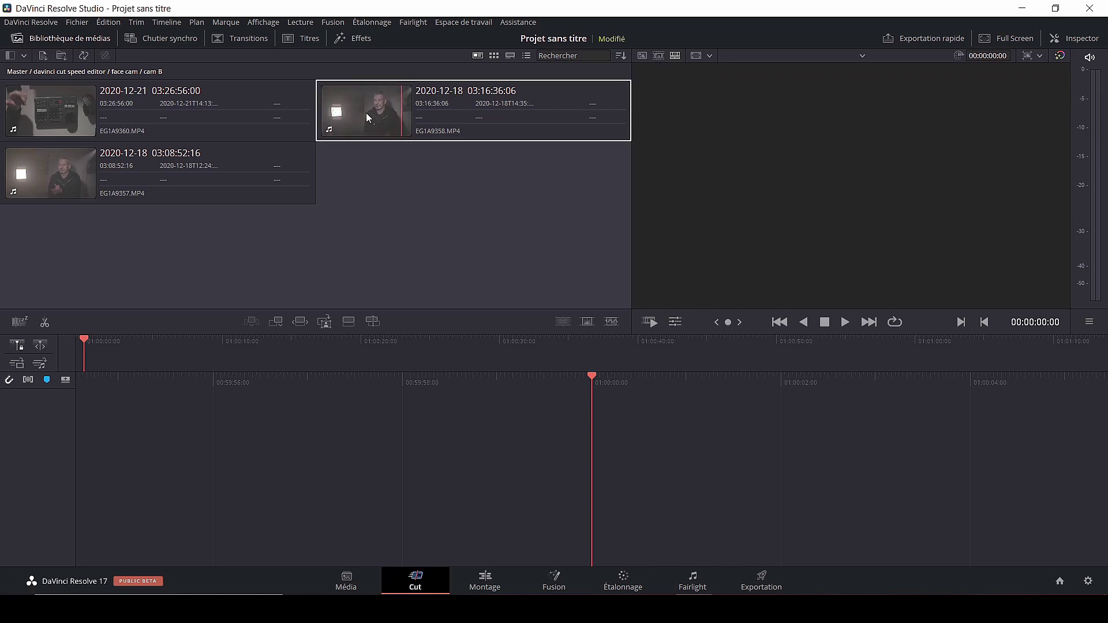
pyautogui.click(640, 54)
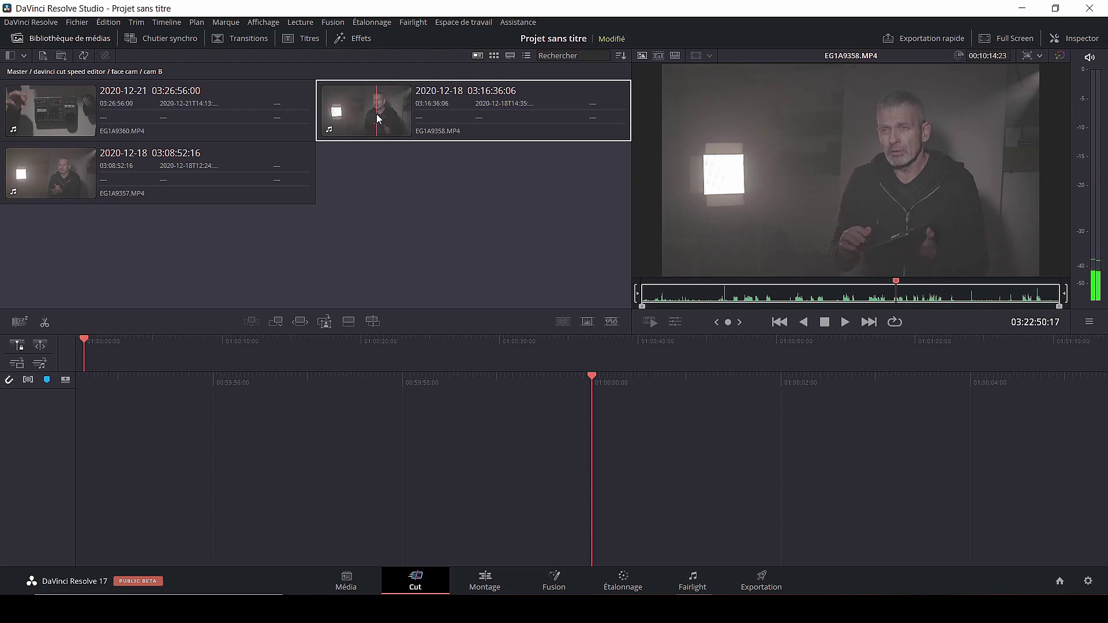
# - Compare the thumbnail, filmstrip and list views of the cam B bin, previewing clips EG1A9360.MP4 and EG1A9358.MP4
pyautogui.click(494, 56)
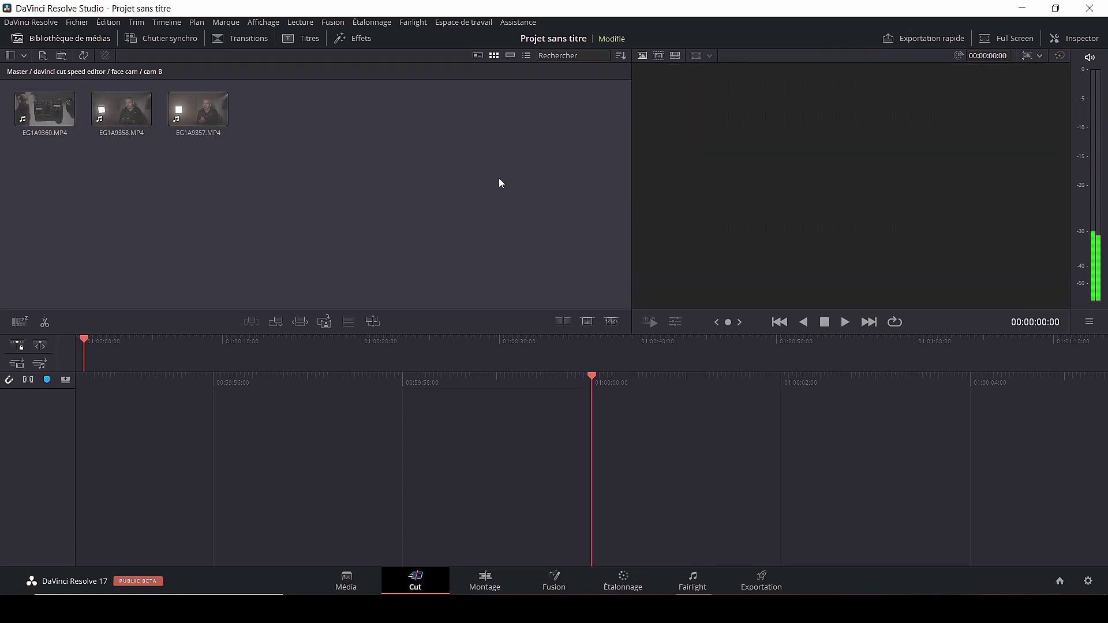
pyautogui.click(511, 56)
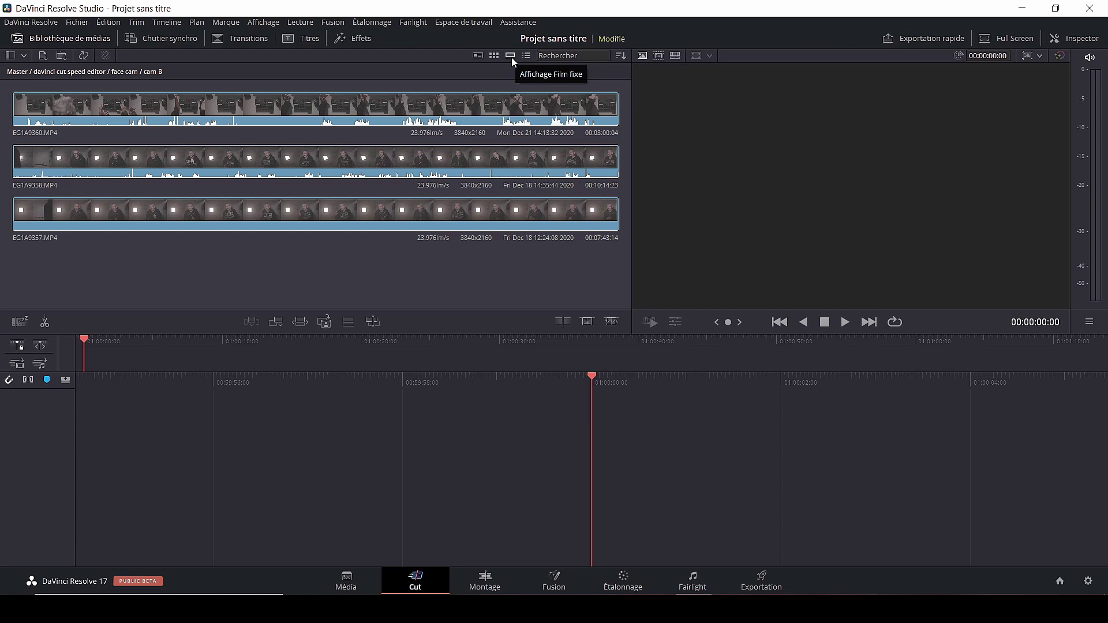
pyautogui.click(52, 125)
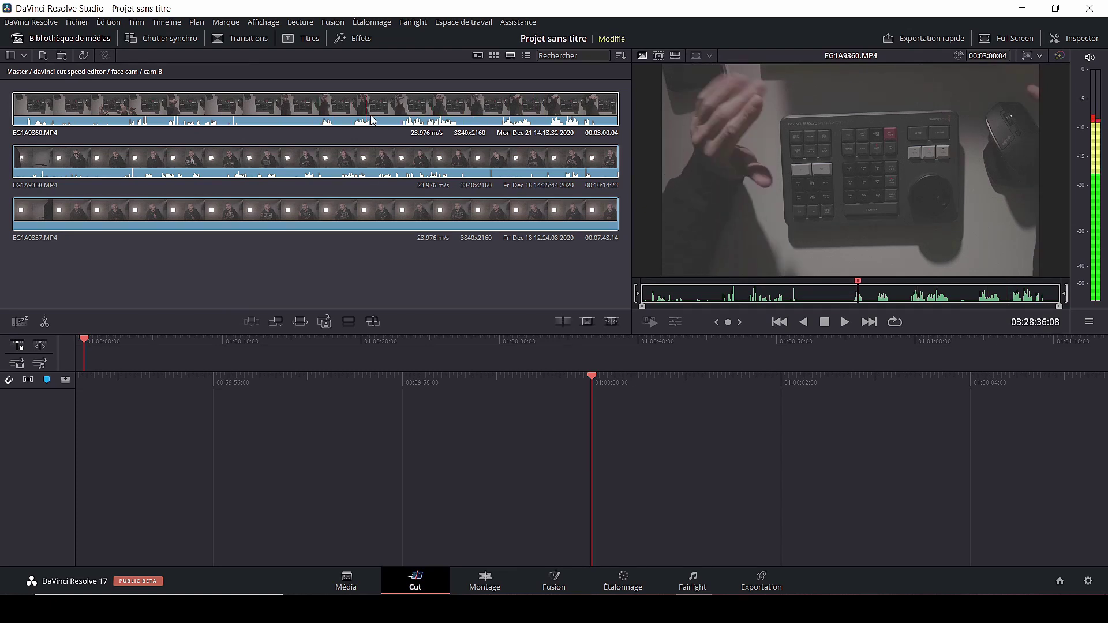
pyautogui.click(320, 168)
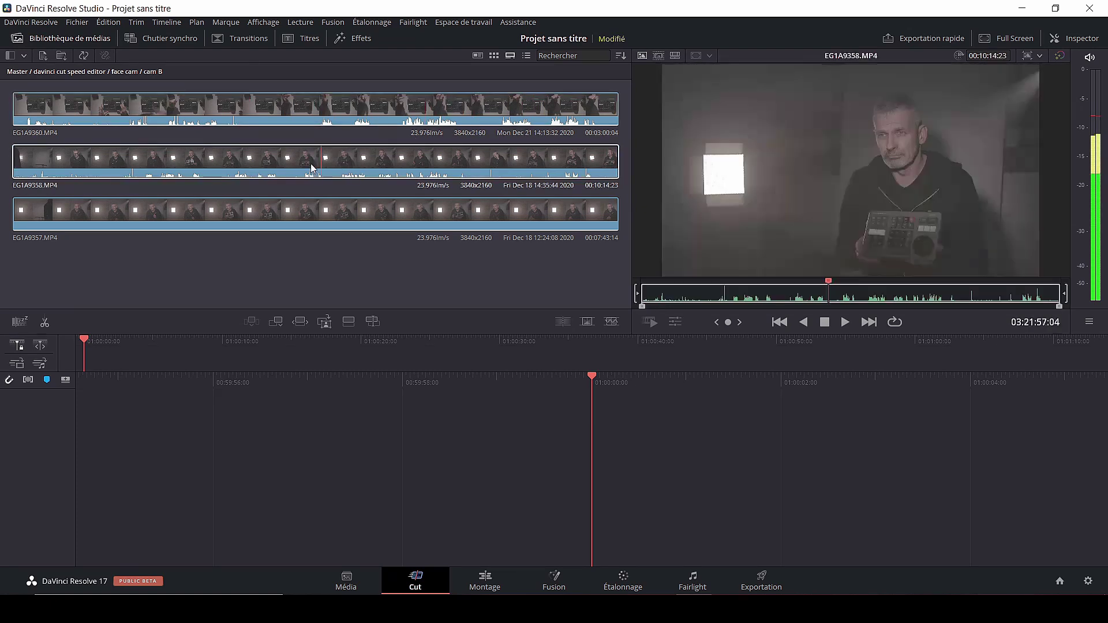
pyautogui.click(526, 56)
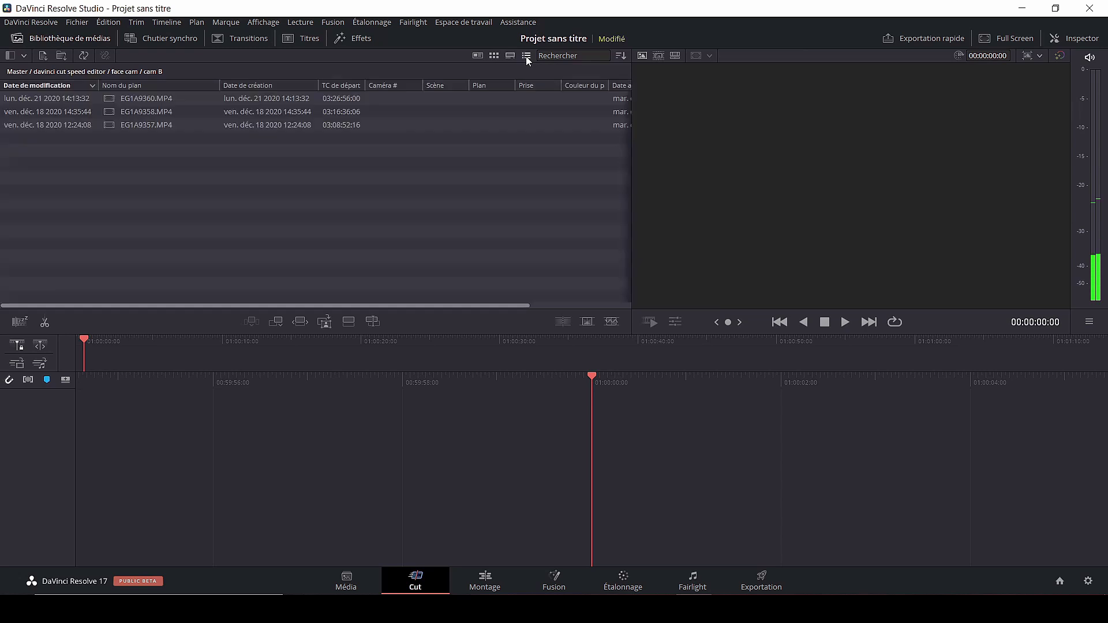
pyautogui.click(168, 102)
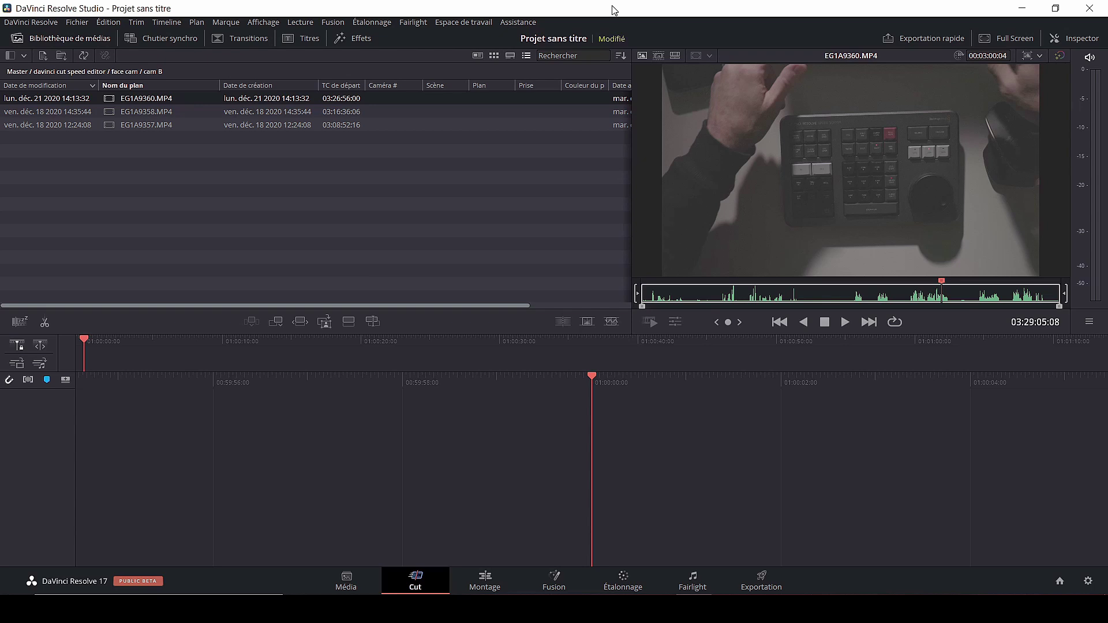
# - Load all clips from the Master bin as a source tape and display them as thumbnails
pyautogui.click(660, 56)
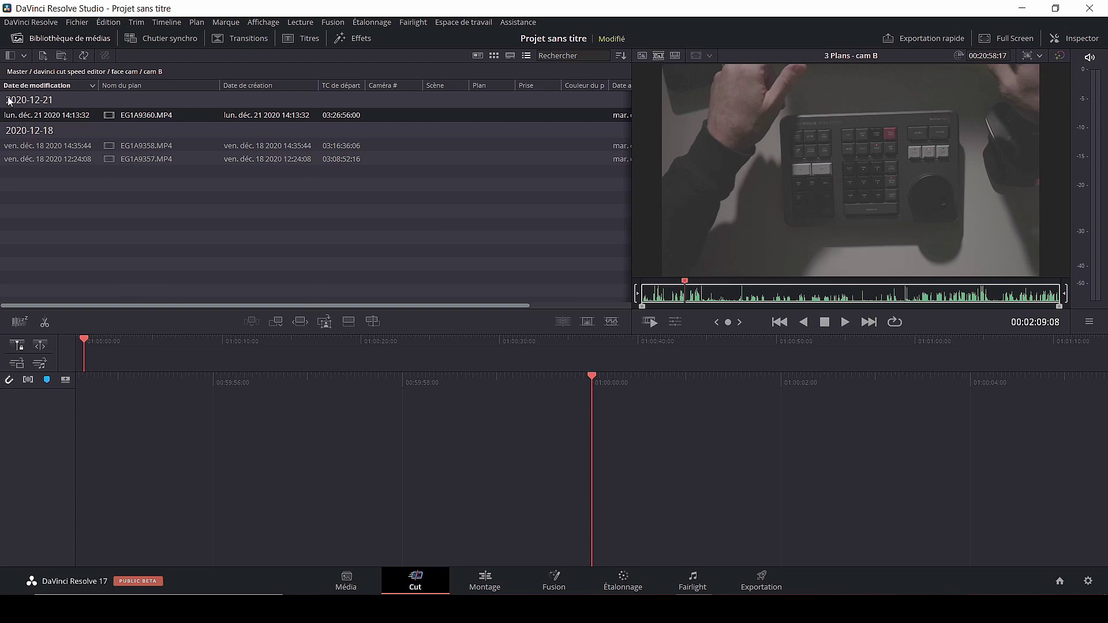
pyautogui.click(19, 72)
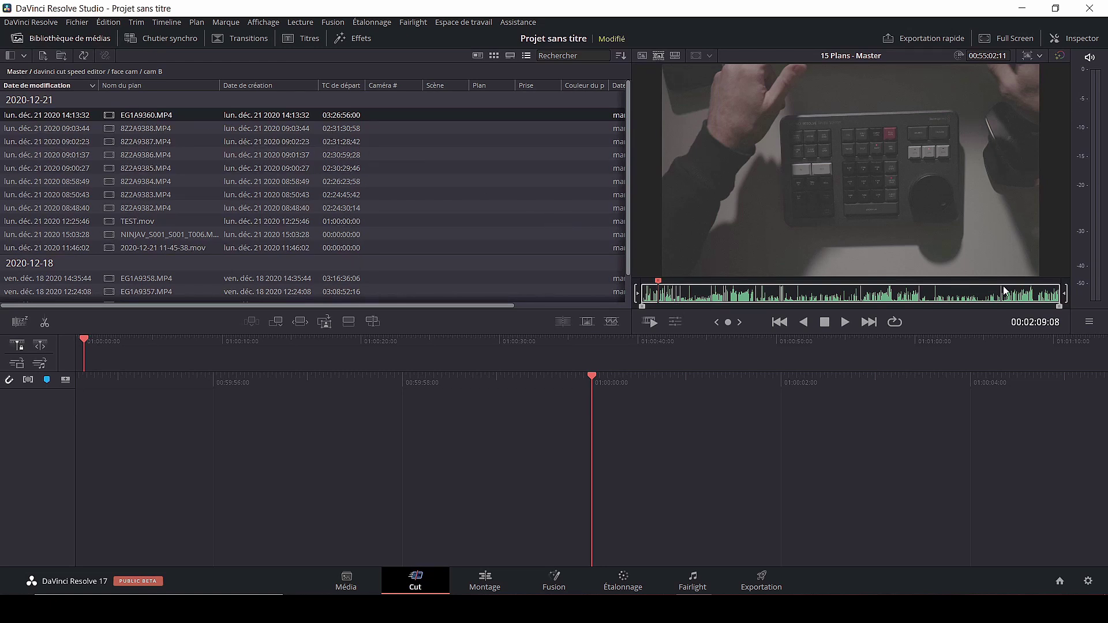
pyautogui.click(494, 55)
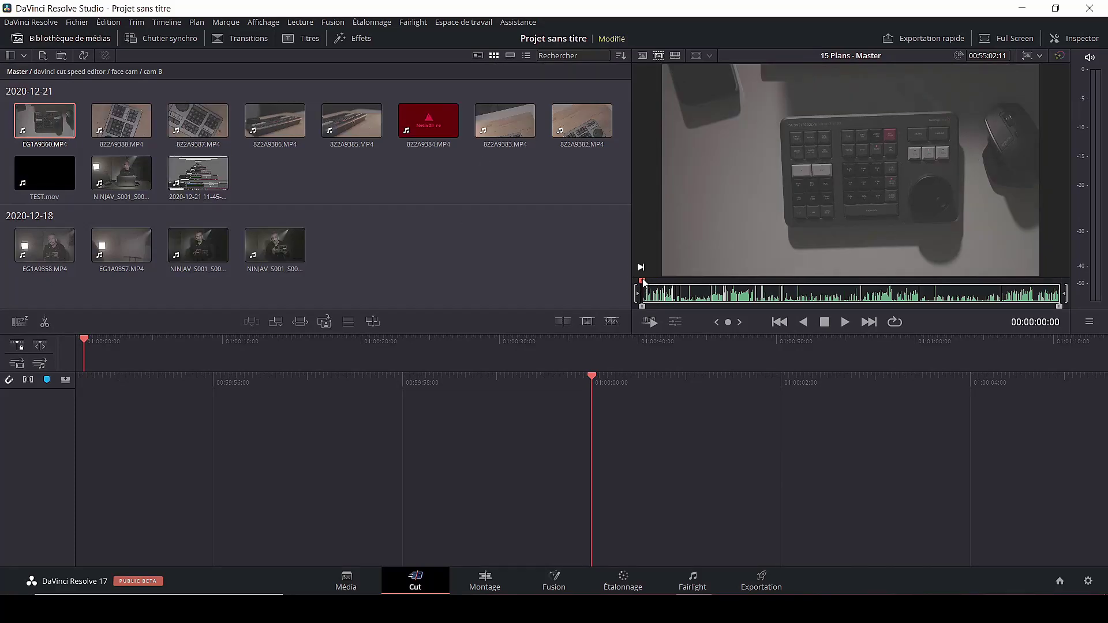
# - Scrub through the Master source tape, narrow it to the face cam bin and to cam B, and scrub each tape
pyautogui.moveTo(644, 283); pyautogui.dragTo(766, 282)
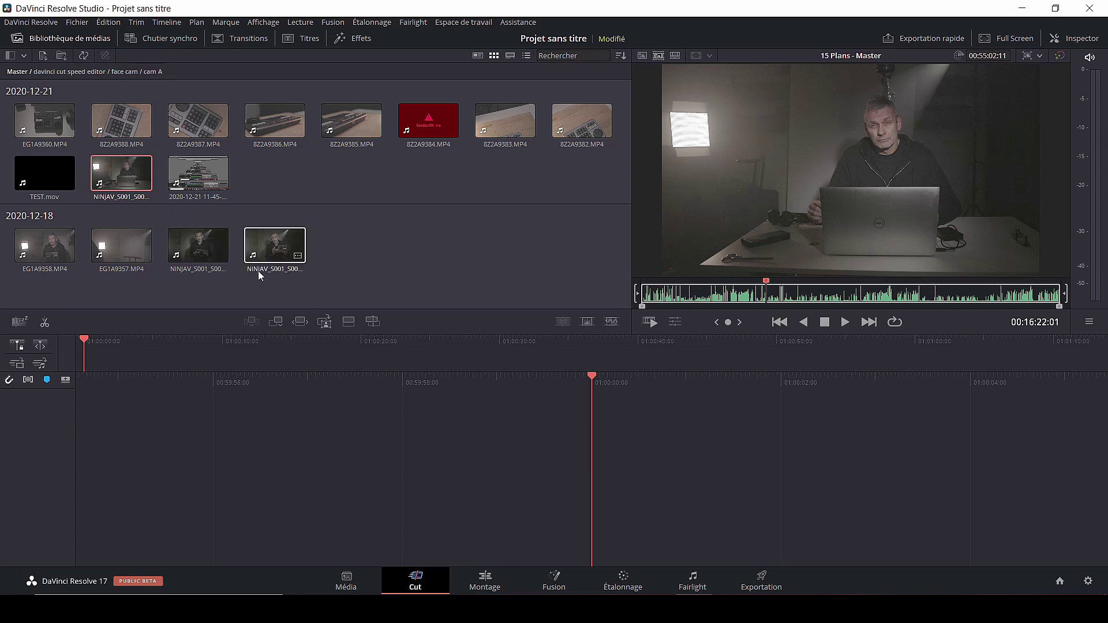
pyautogui.moveTo(768, 282); pyautogui.dragTo(797, 295)
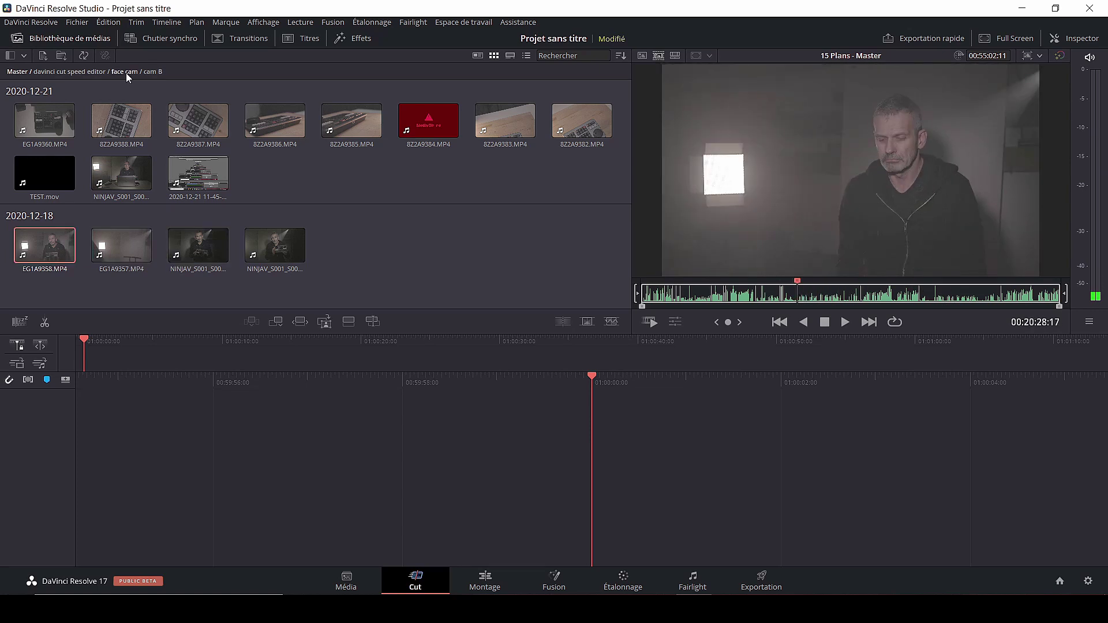
pyautogui.click(126, 73)
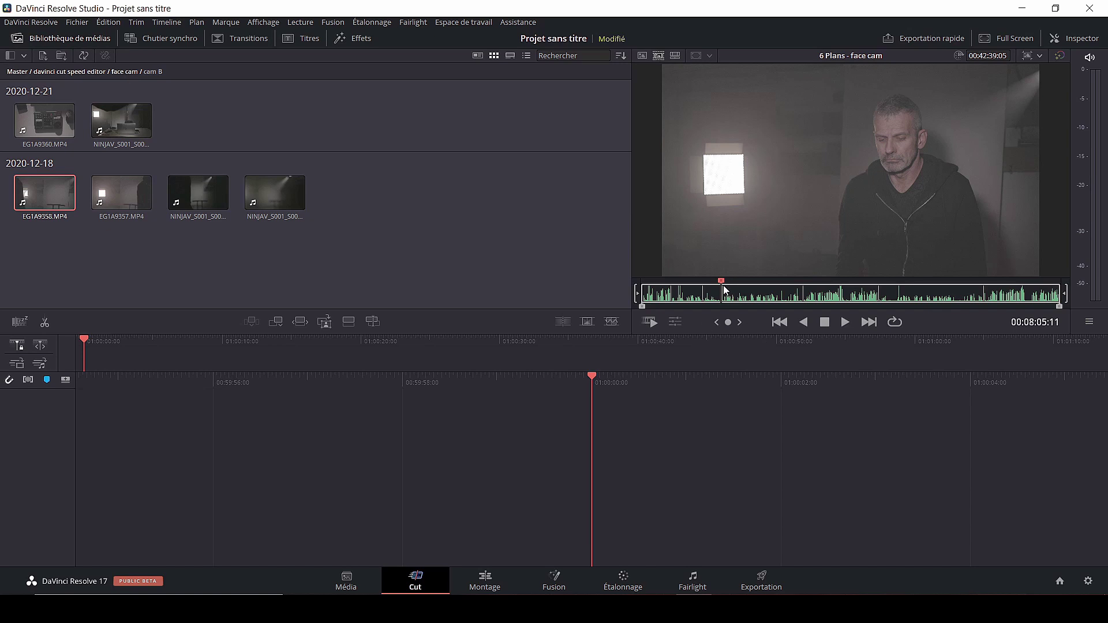
pyautogui.moveTo(725, 286)
pyautogui.mouseDown()
pyautogui.moveTo(699, 284)
pyautogui.moveTo(730, 285)
pyautogui.mouseUp()
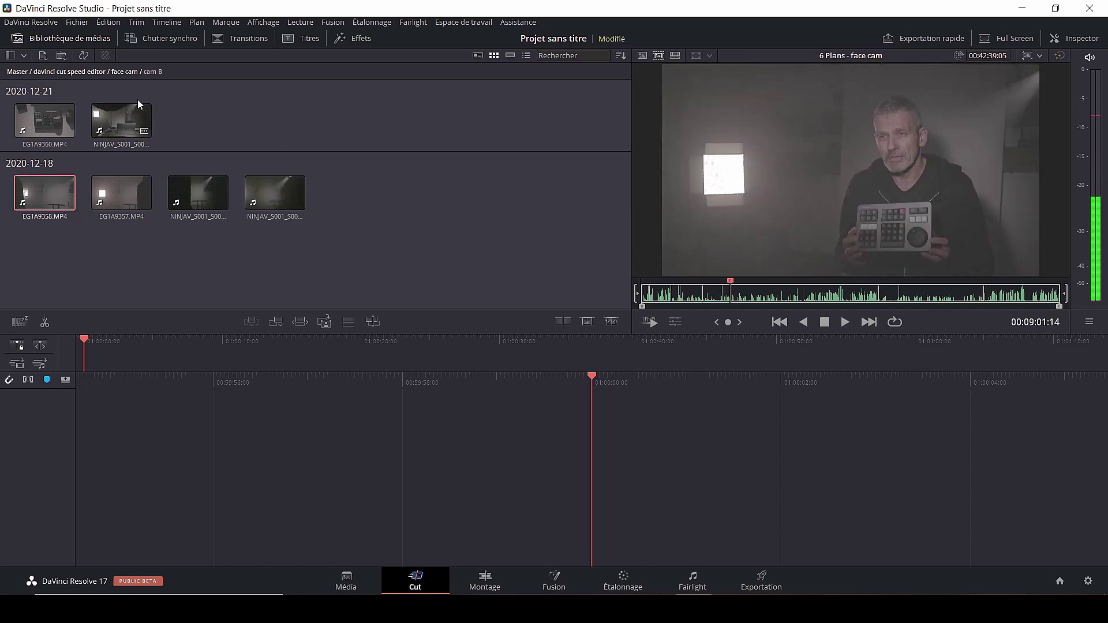
pyautogui.click(158, 72)
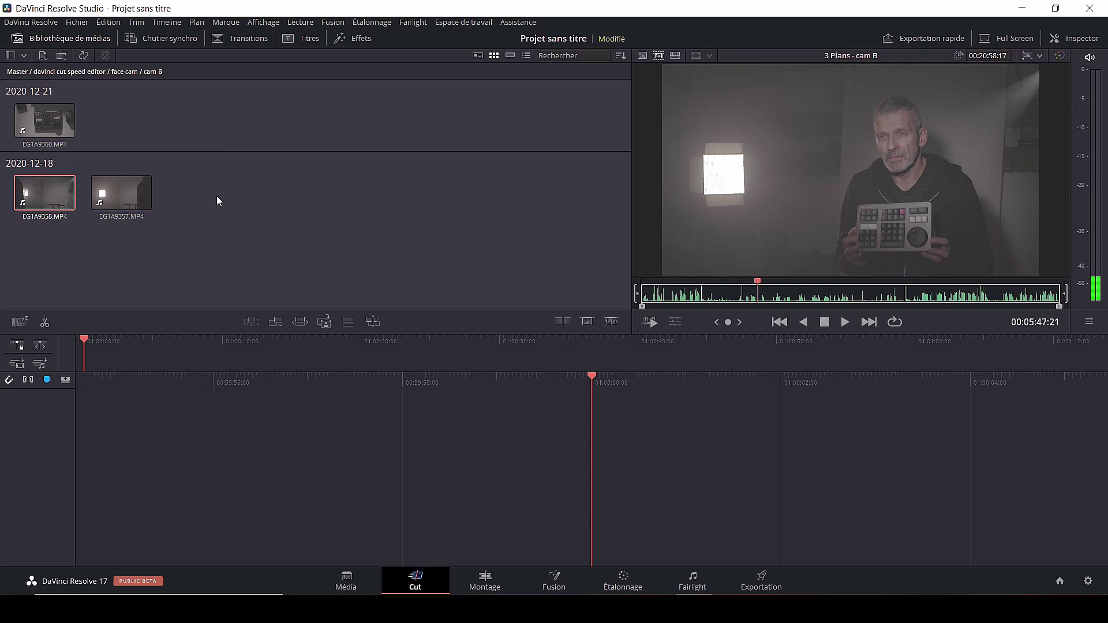
pyautogui.moveTo(766, 286); pyautogui.dragTo(868, 286)
# - Switch the source tape between the face cam, cam A and cam B bins while scrubbing through the footage
pyautogui.click(129, 71)
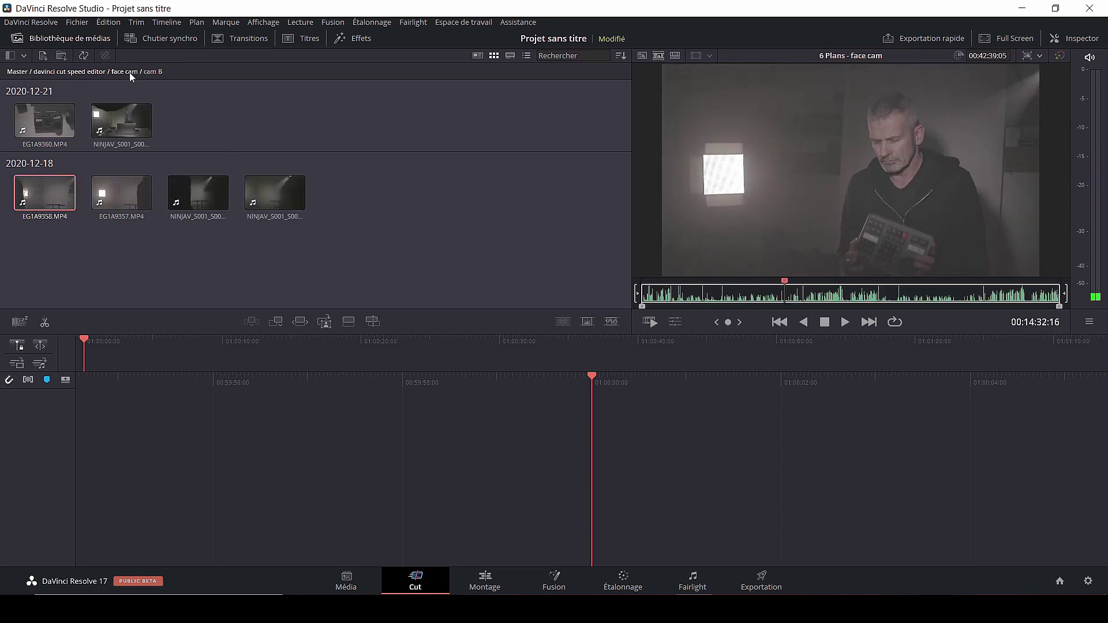
pyautogui.moveTo(784, 286); pyautogui.dragTo(922, 286)
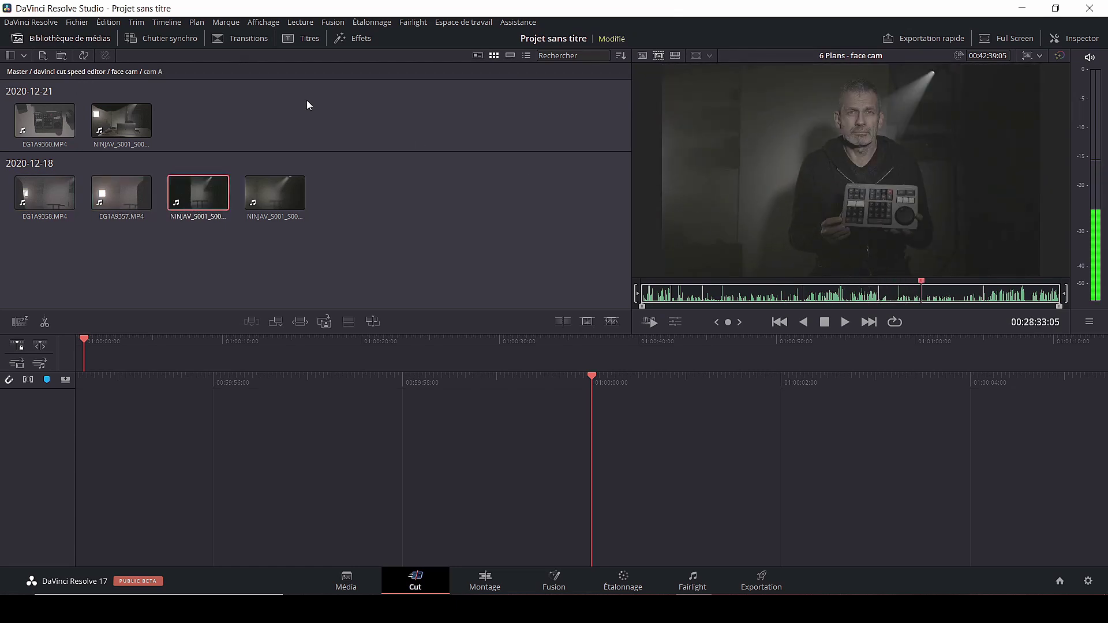
pyautogui.click(159, 72)
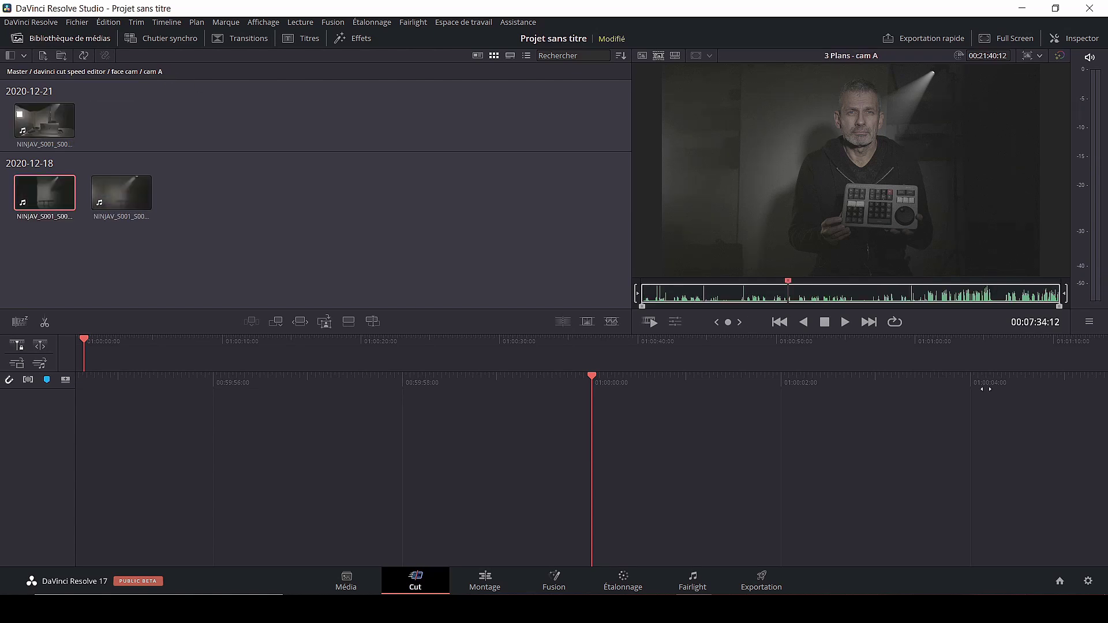
pyautogui.moveTo(785, 287); pyautogui.dragTo(838, 294)
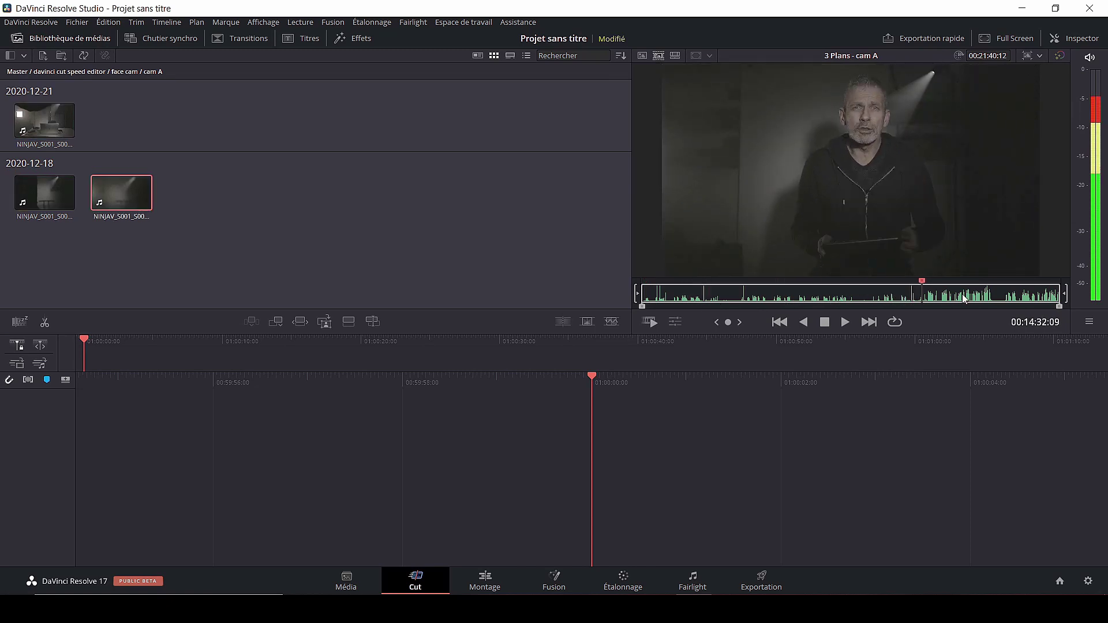
pyautogui.click(127, 72)
pyautogui.moveTo(853, 303); pyautogui.dragTo(773, 304)
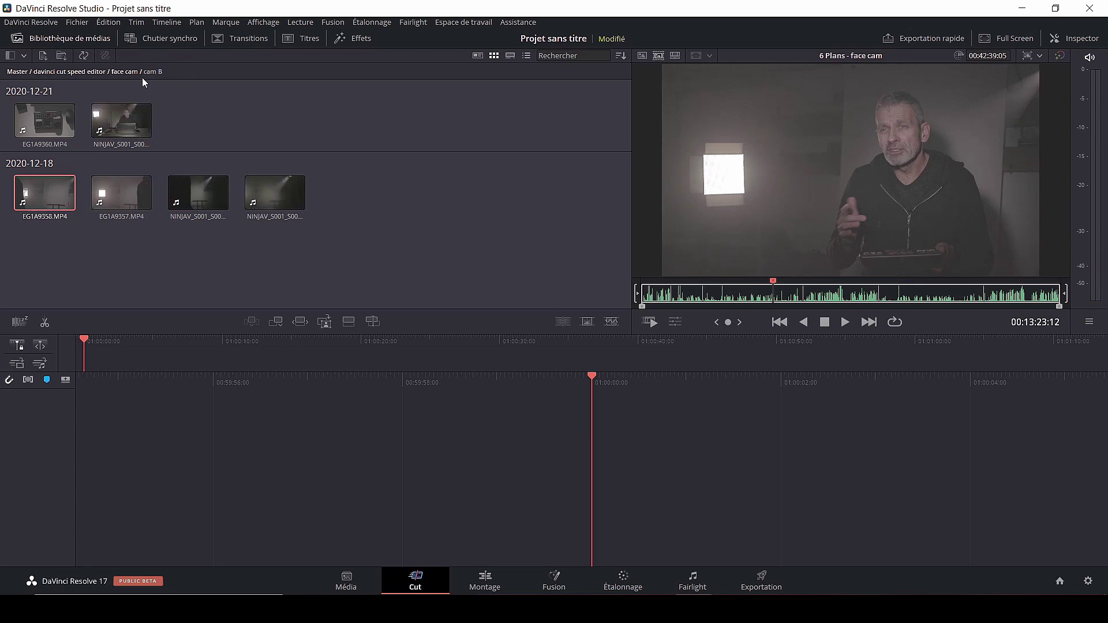
pyautogui.click(157, 71)
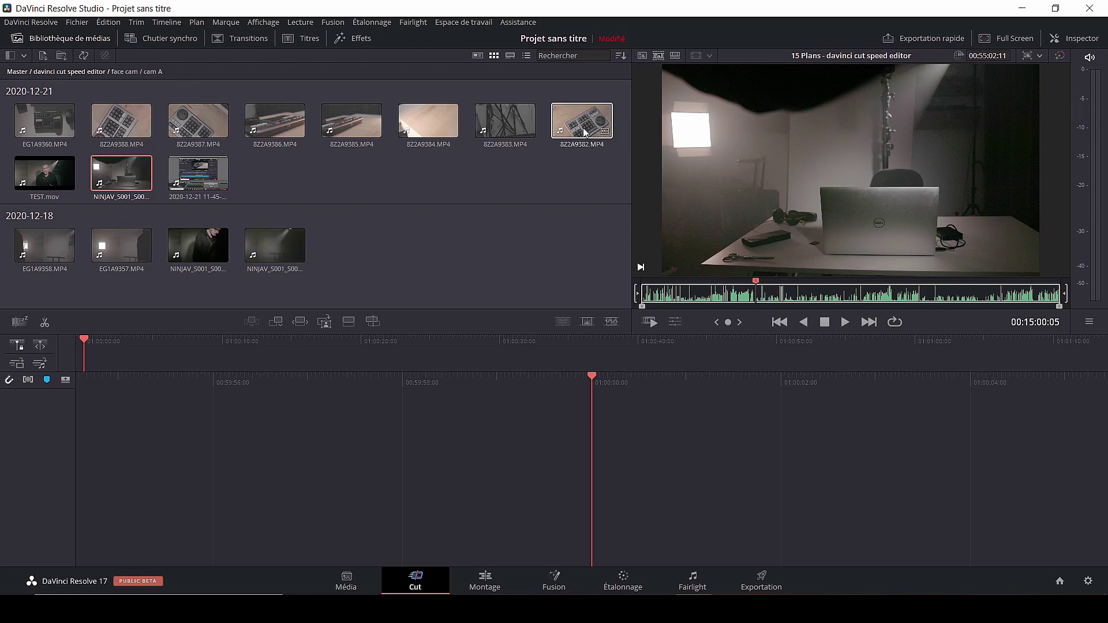
# - Sort the davinci cut speed editor clips by Nom du plan and look through the alphabetical groups
pyautogui.click(620, 56)
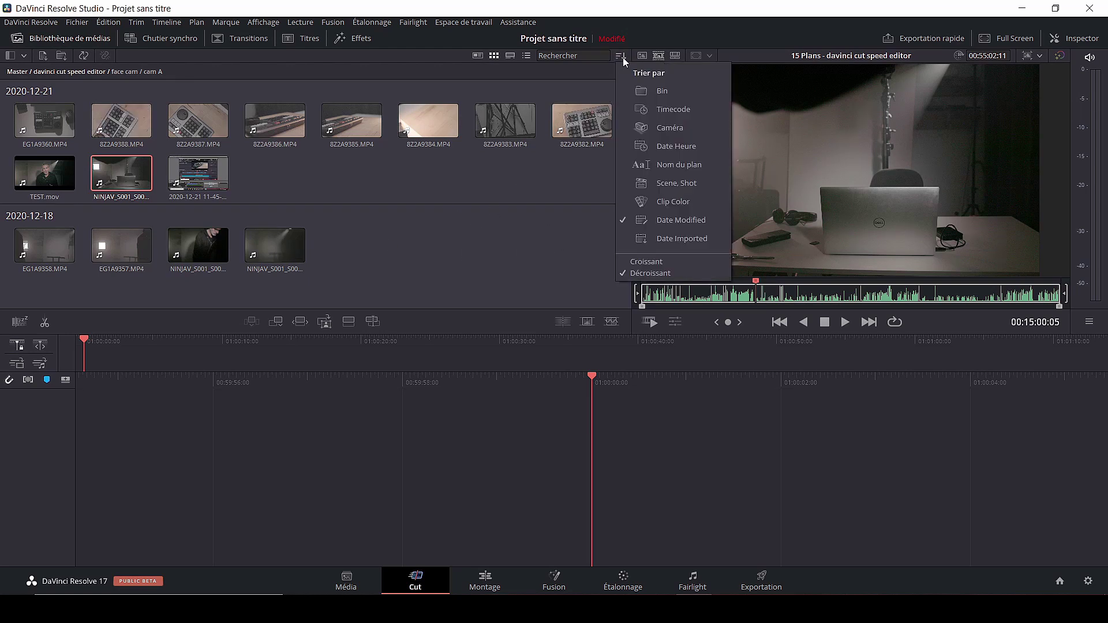
pyautogui.click(653, 166)
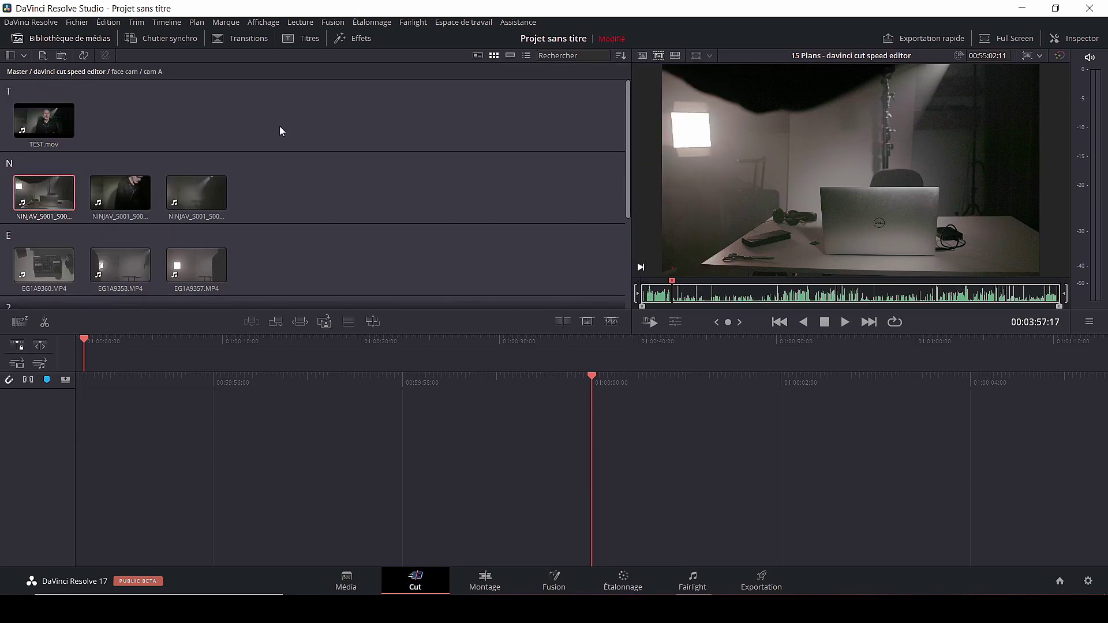
pyautogui.scroll(-3, 279, 131)
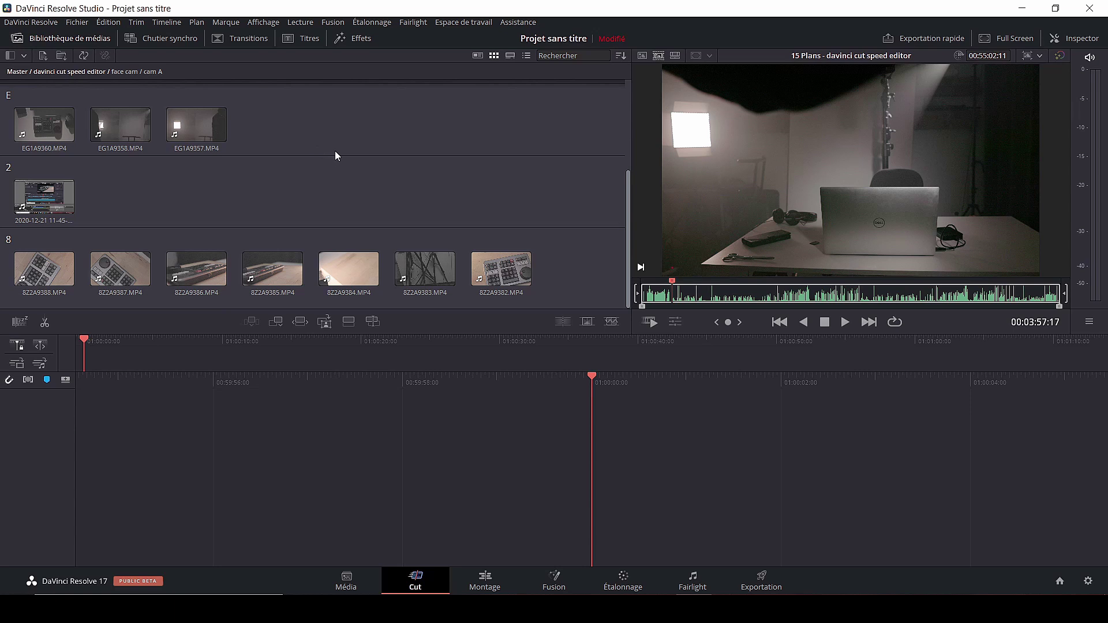
pyautogui.scroll(3, 335, 155)
pyautogui.click(621, 55)
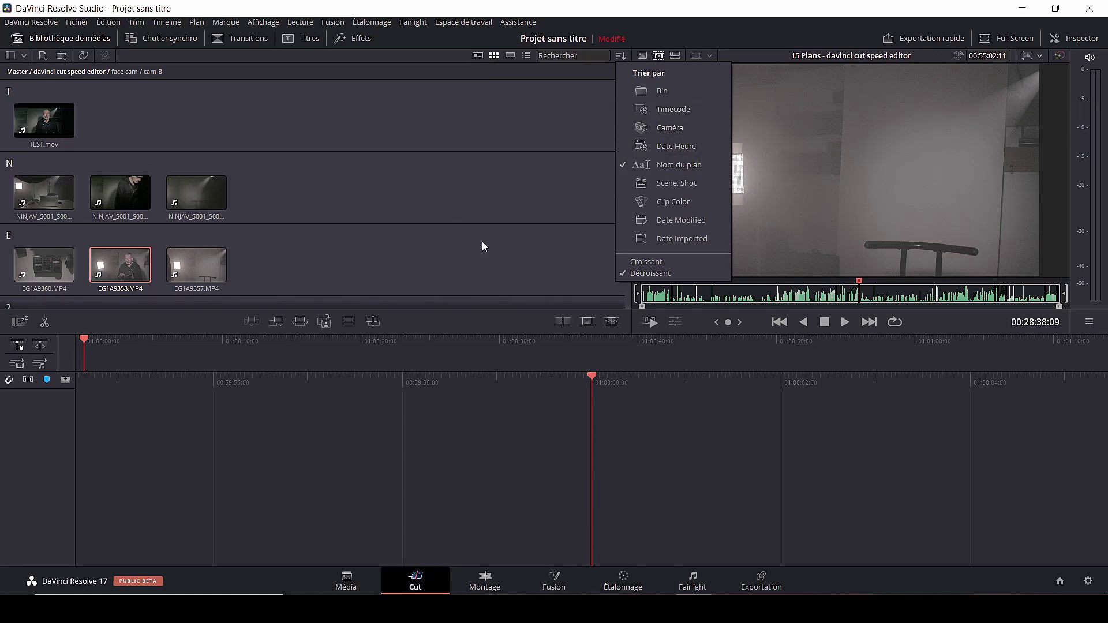
pyautogui.click(471, 199)
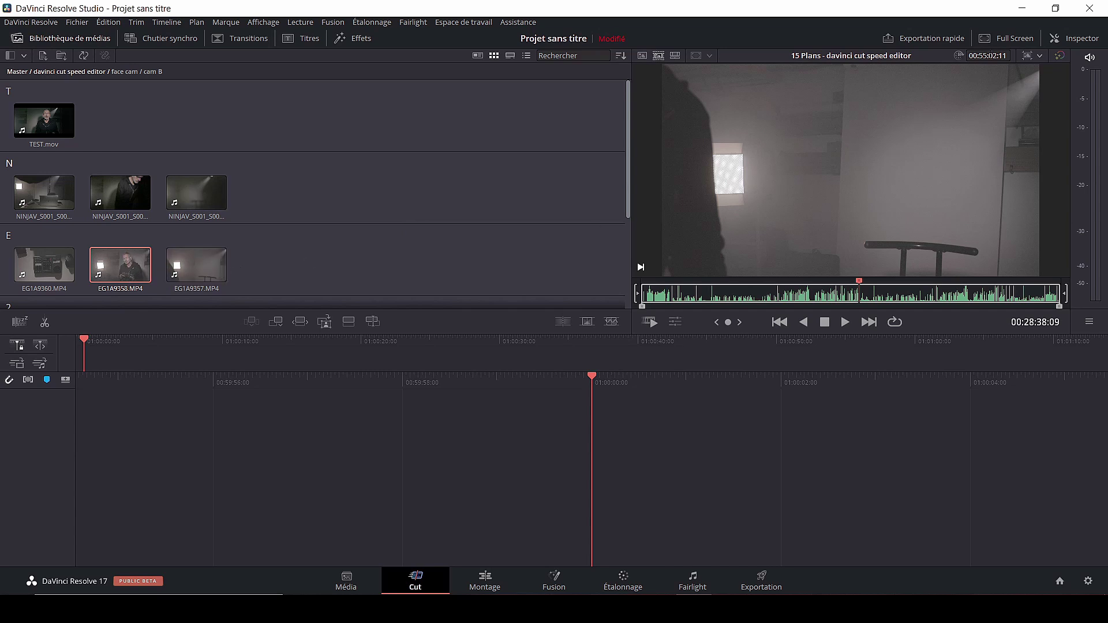
# - Review the file metadata of EG1A9358.MP4 in the Inspector, including the Camera and Scene fields, and close the Inspector
pyautogui.click(1087, 45)
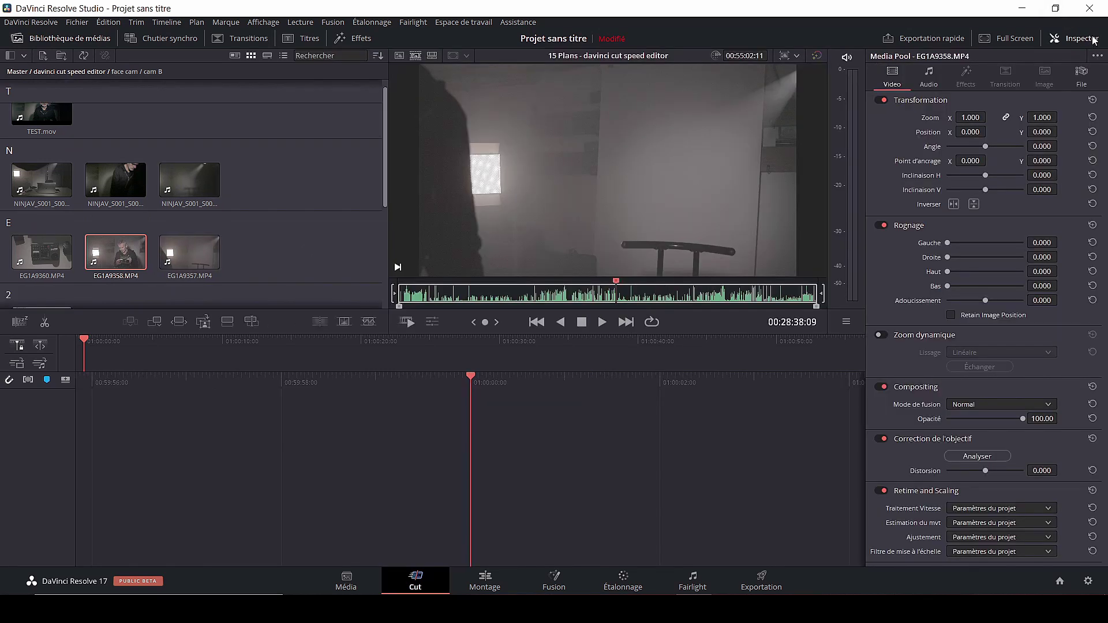
pyautogui.click(1083, 77)
pyautogui.click(967, 223)
pyautogui.click(967, 251)
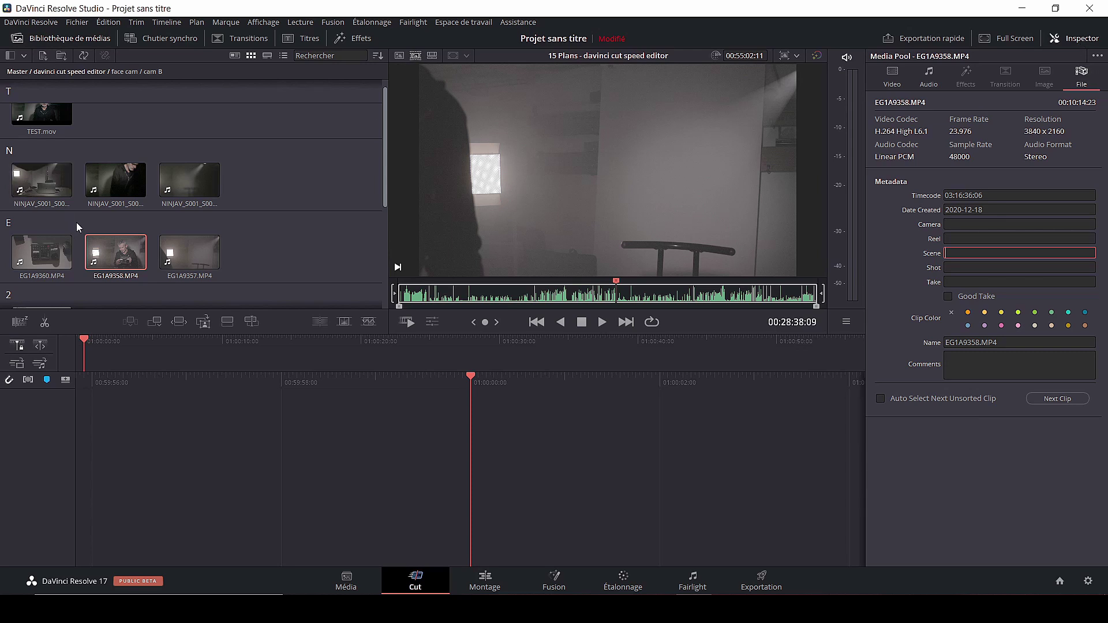
pyautogui.click(1080, 39)
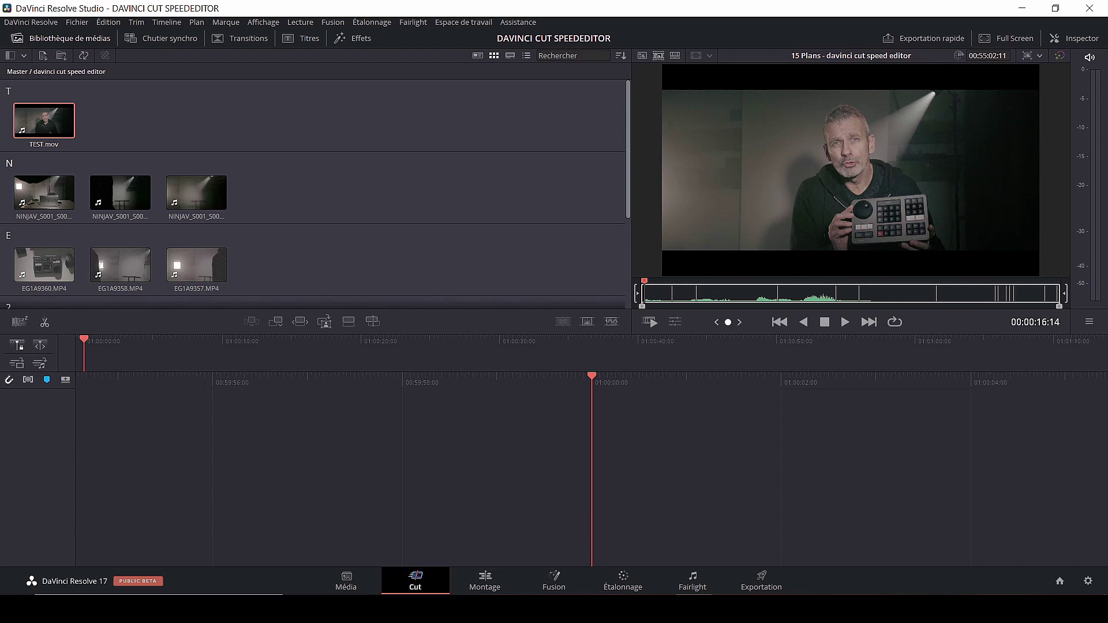
# - Shuttle the davinci cut speed editor source tape backward and forward, stopping and raising the forward playback speed in stages
pyautogui.press('j')
pyautogui.moveTo(729, 322); pyautogui.dragTo(736, 322)
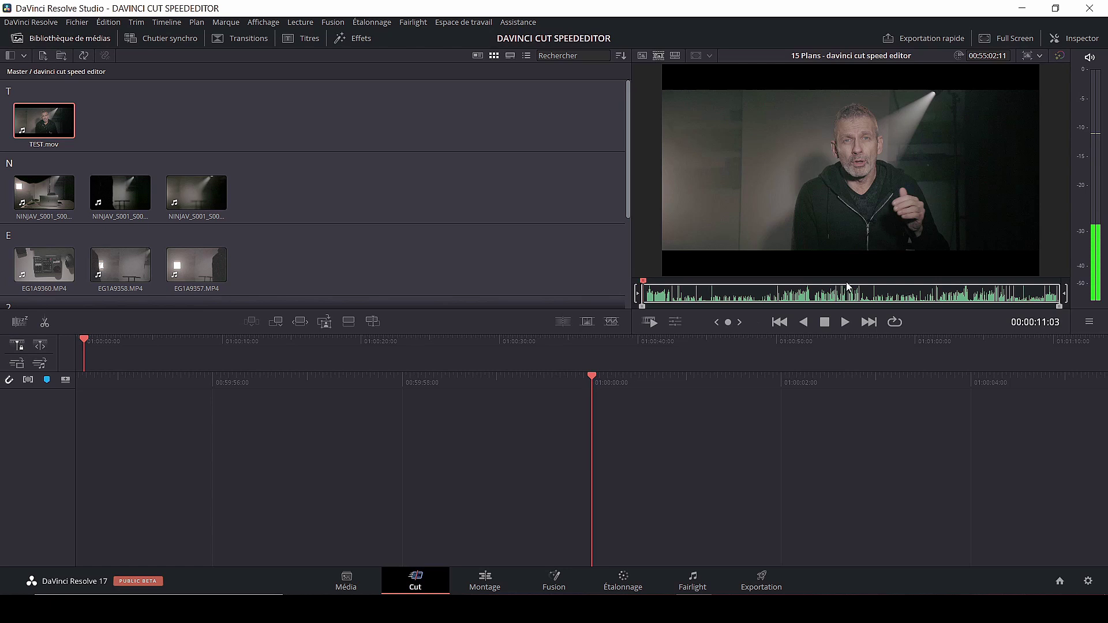
pyautogui.press('l')
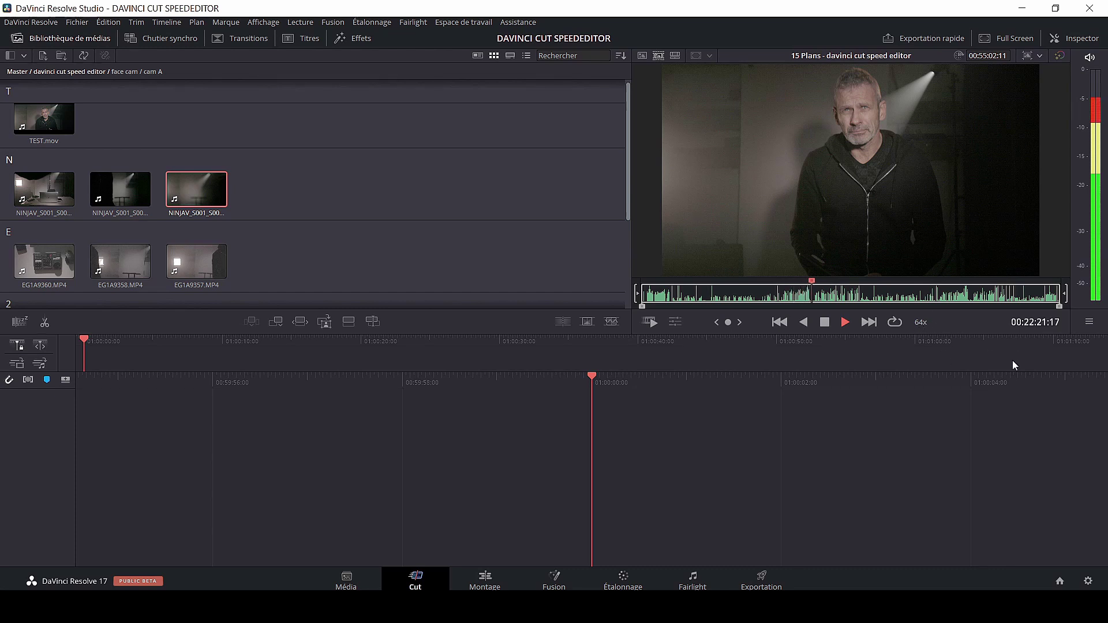
pyautogui.press('k')
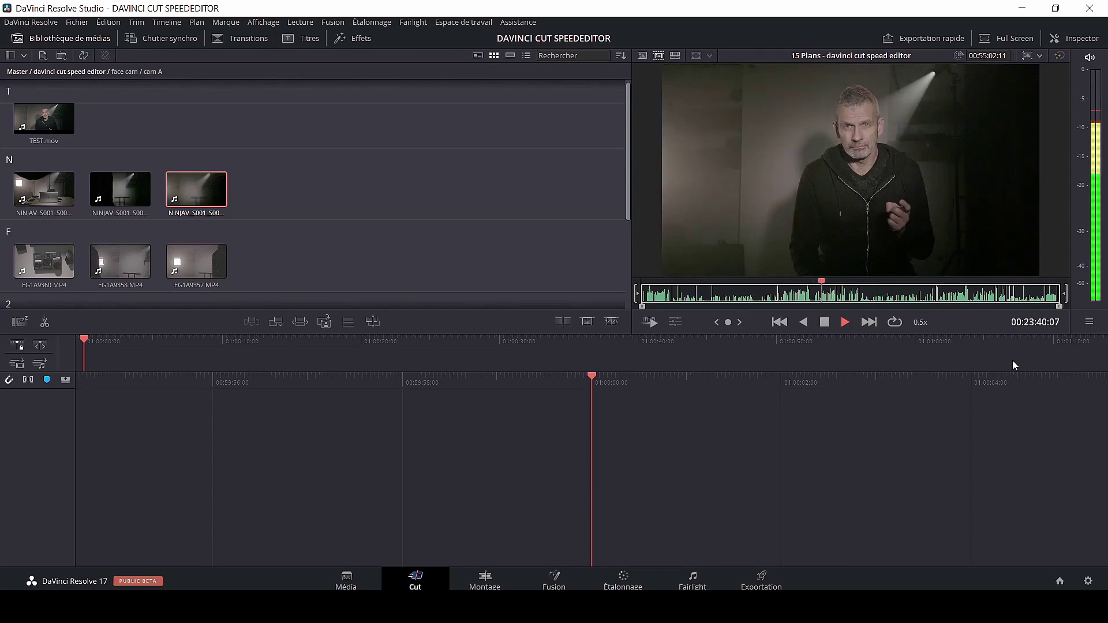
pyautogui.press('l')
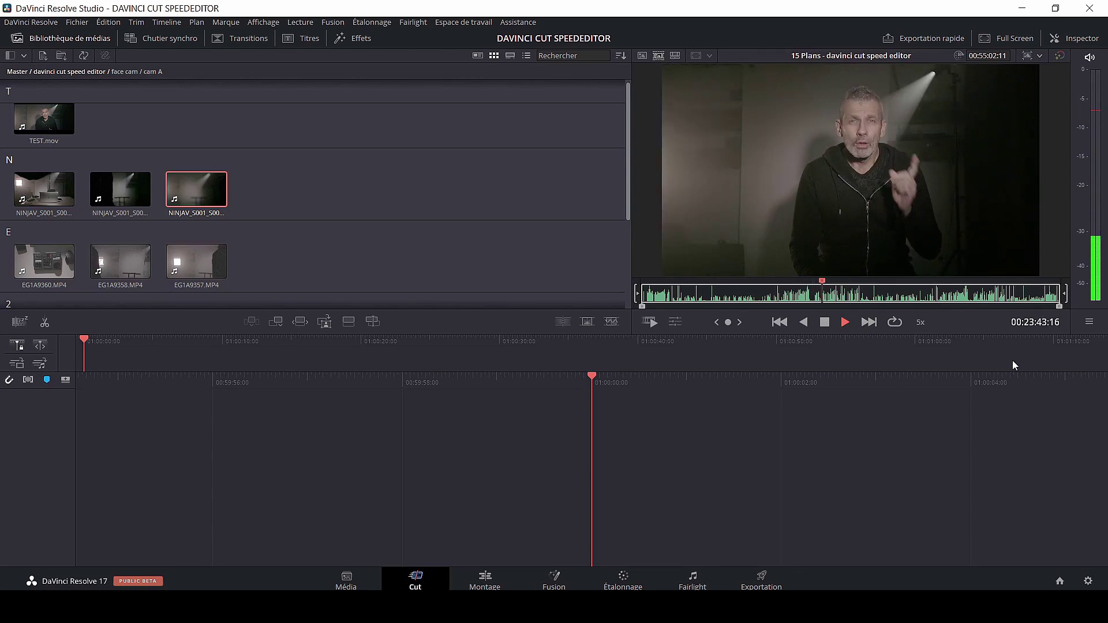
pyautogui.press('l')
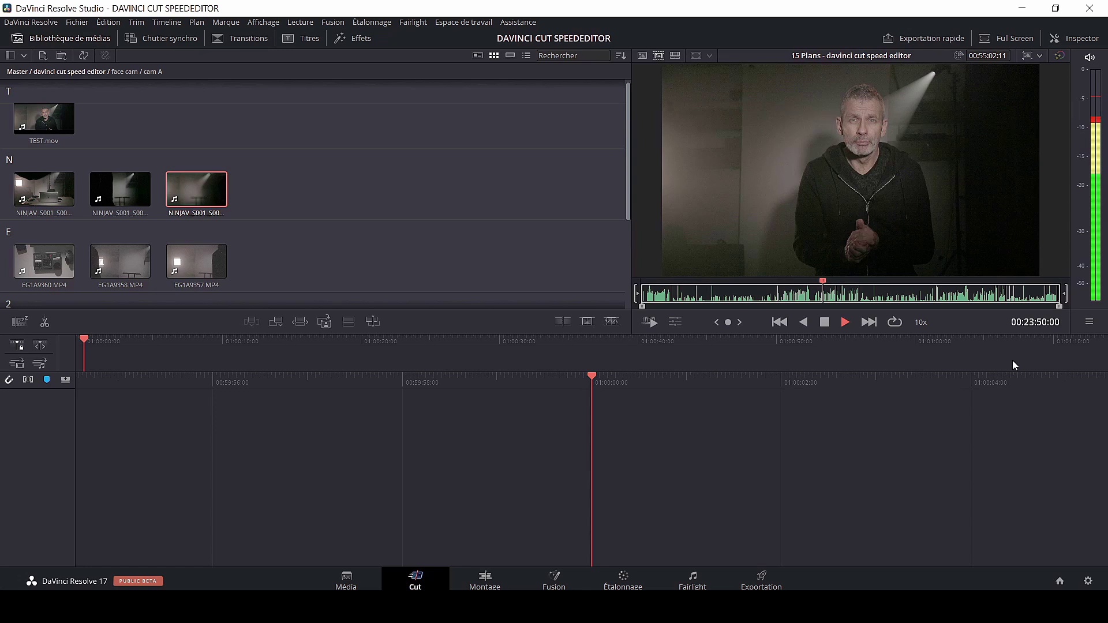
pyautogui.press('l')
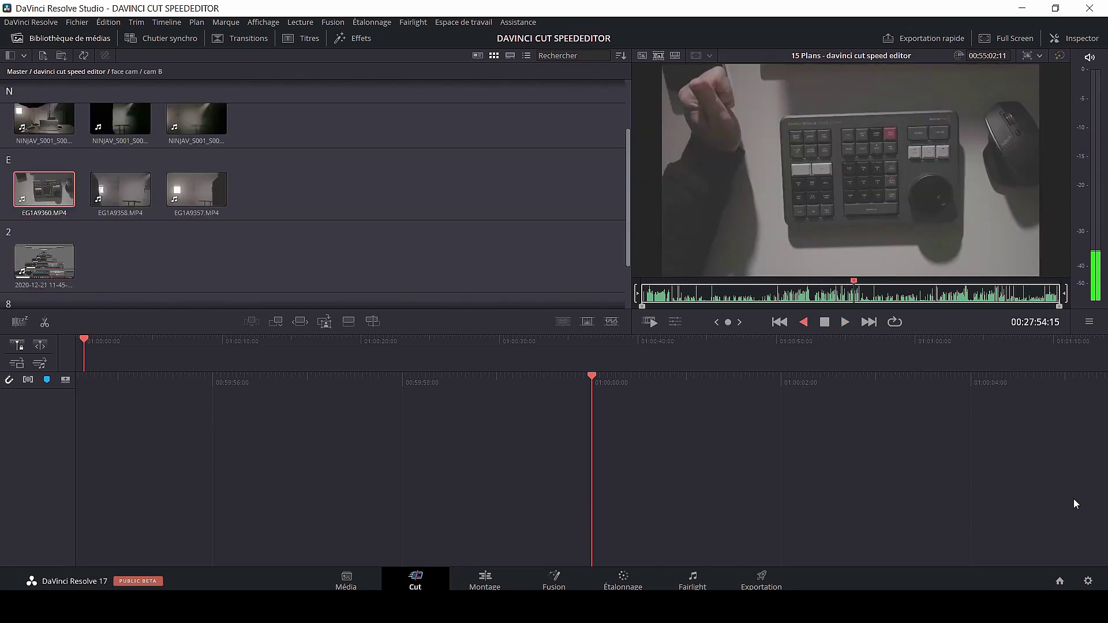
# - Play clip EG1A9360.MP4 in reverse, and move forward through the source tape into EG1A9358.MP4
pyautogui.press('k')
pyautogui.press('j')
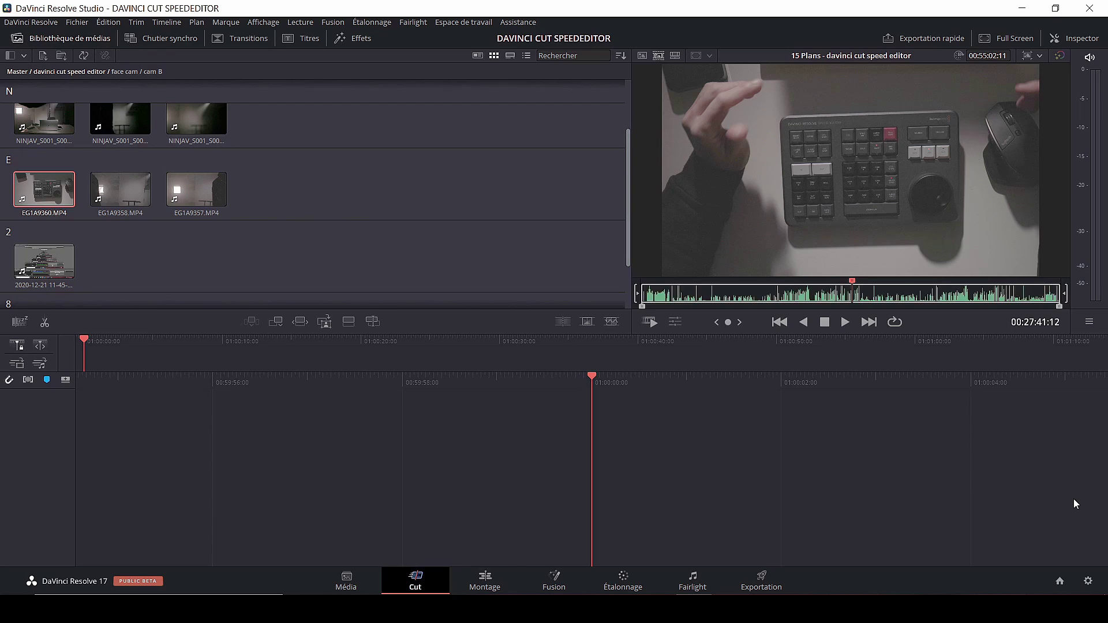
pyautogui.press('l')
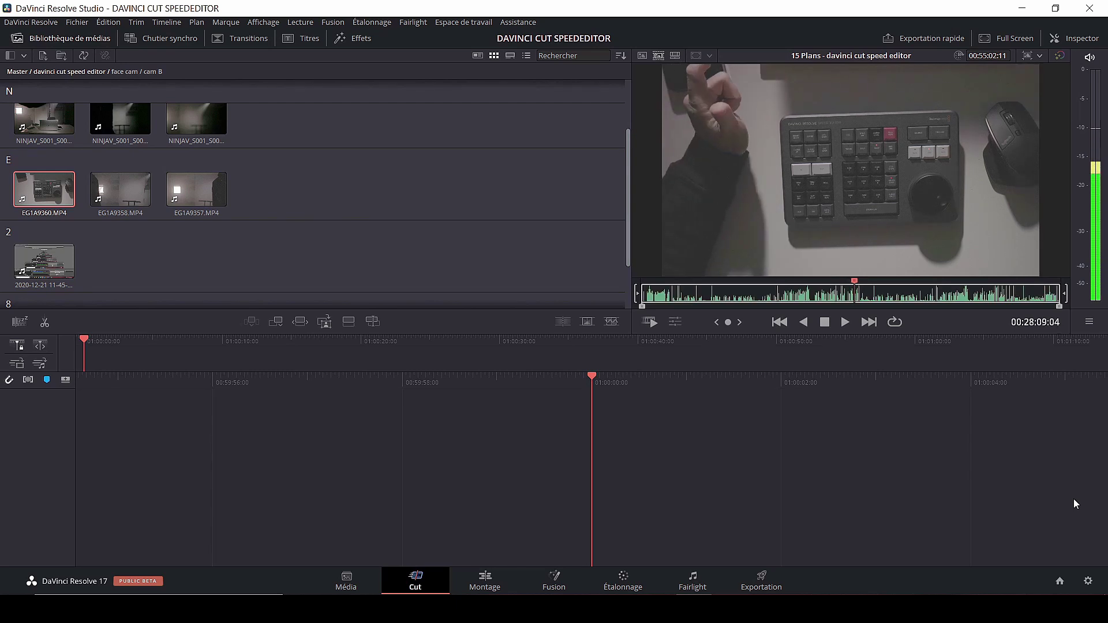
pyautogui.press('Right')
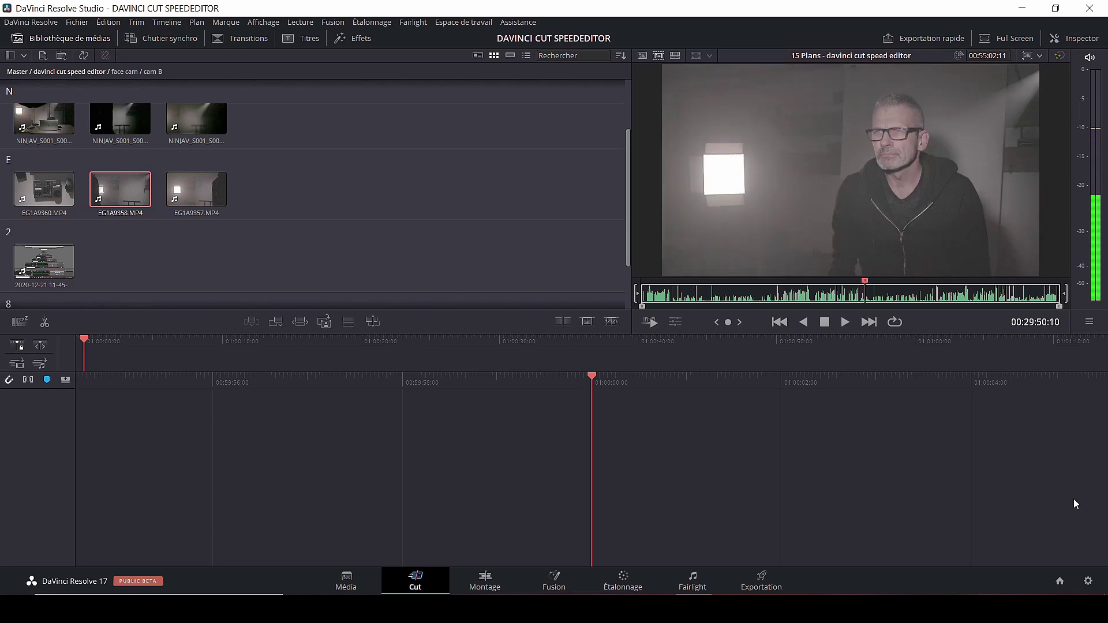
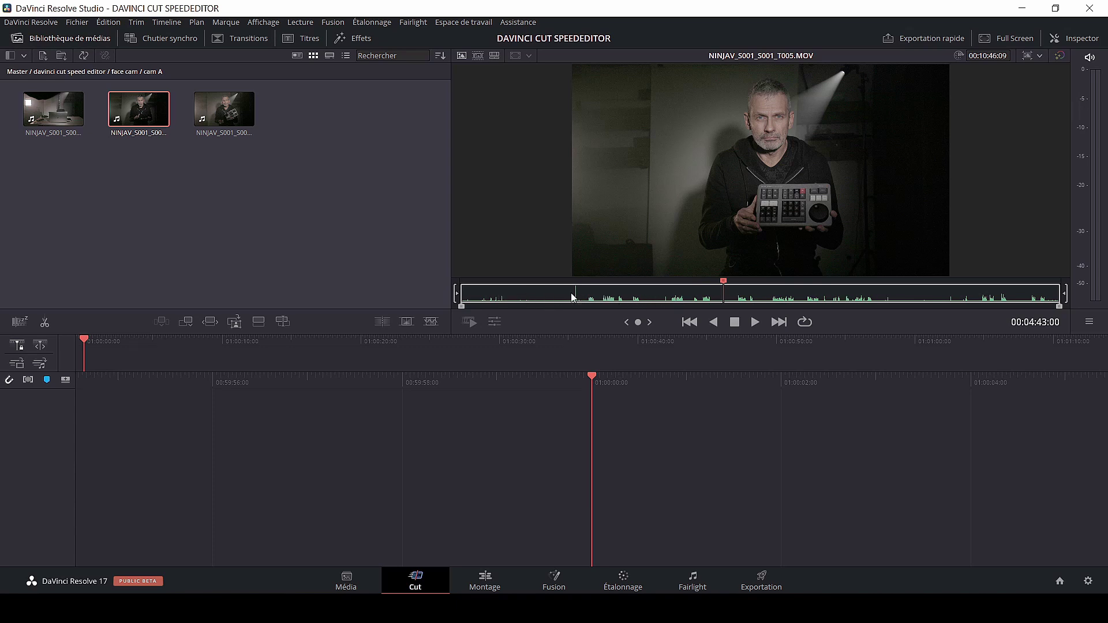
# - Mark the range from 00:02:17:12 to 00:02:23:01 in NINJAV_S001_S001_T005.MOV and append it to the timeline
pyautogui.moveTo(723, 281); pyautogui.dragTo(590, 277)
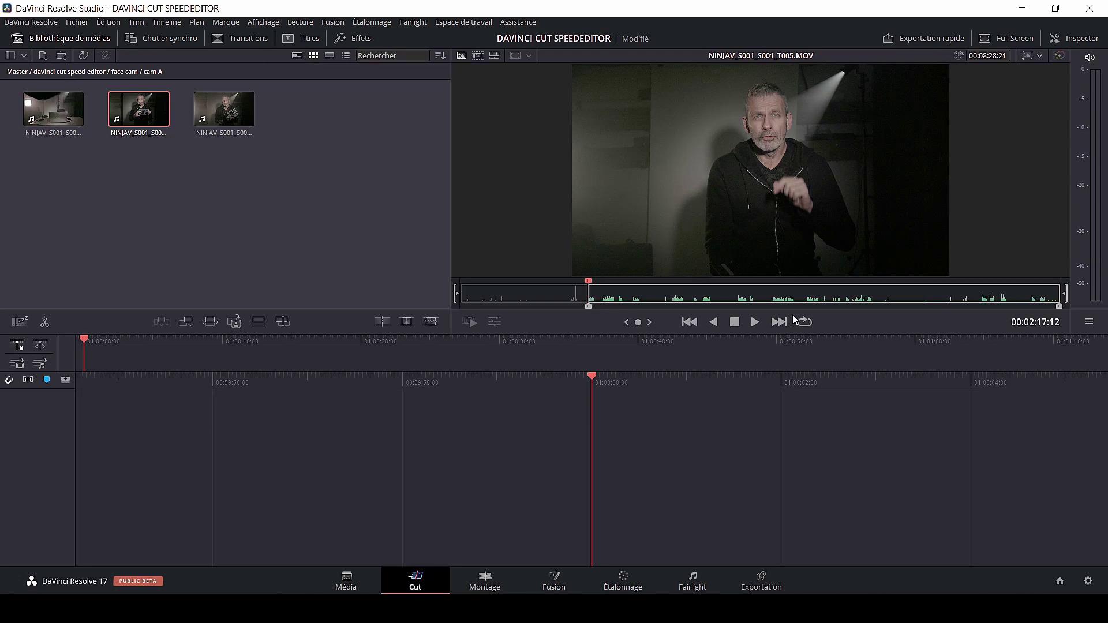
pyautogui.press('space')
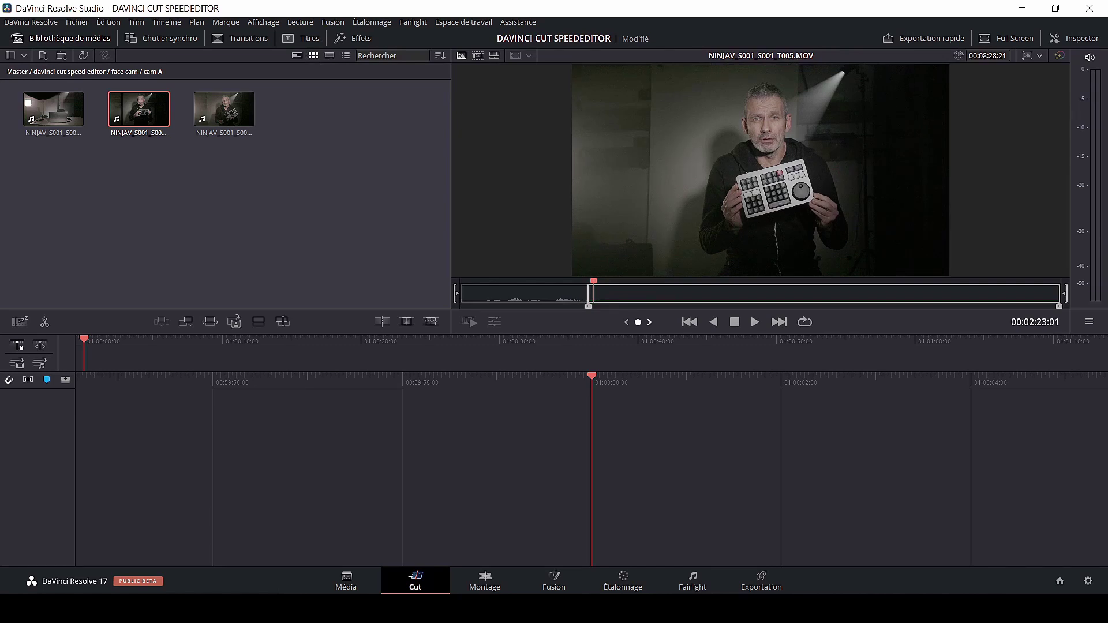
pyautogui.press('o')
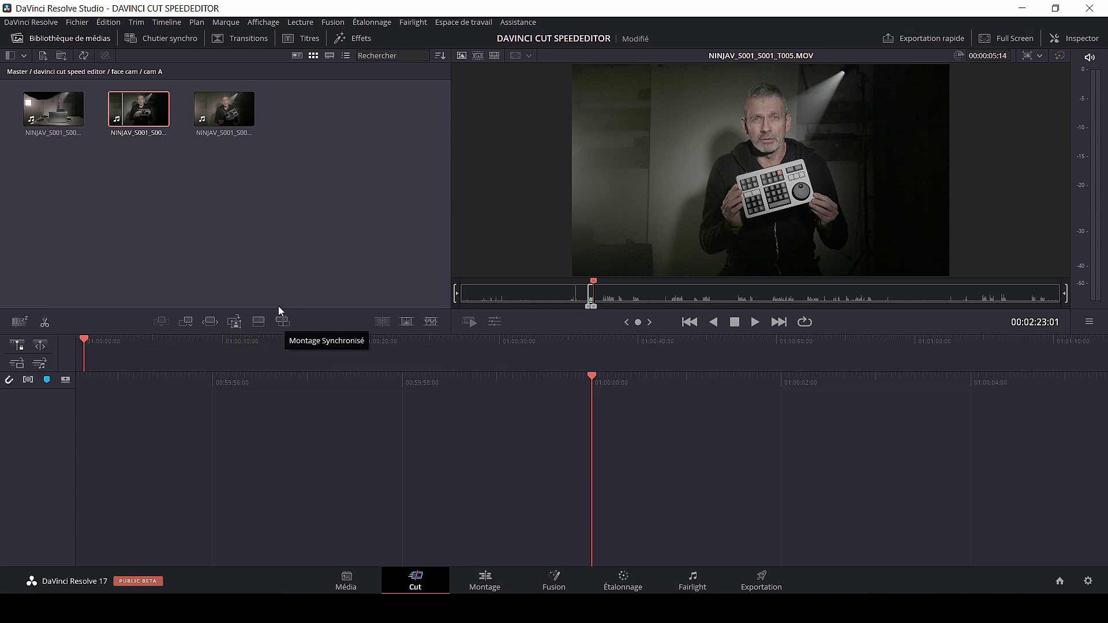
pyautogui.click(191, 323)
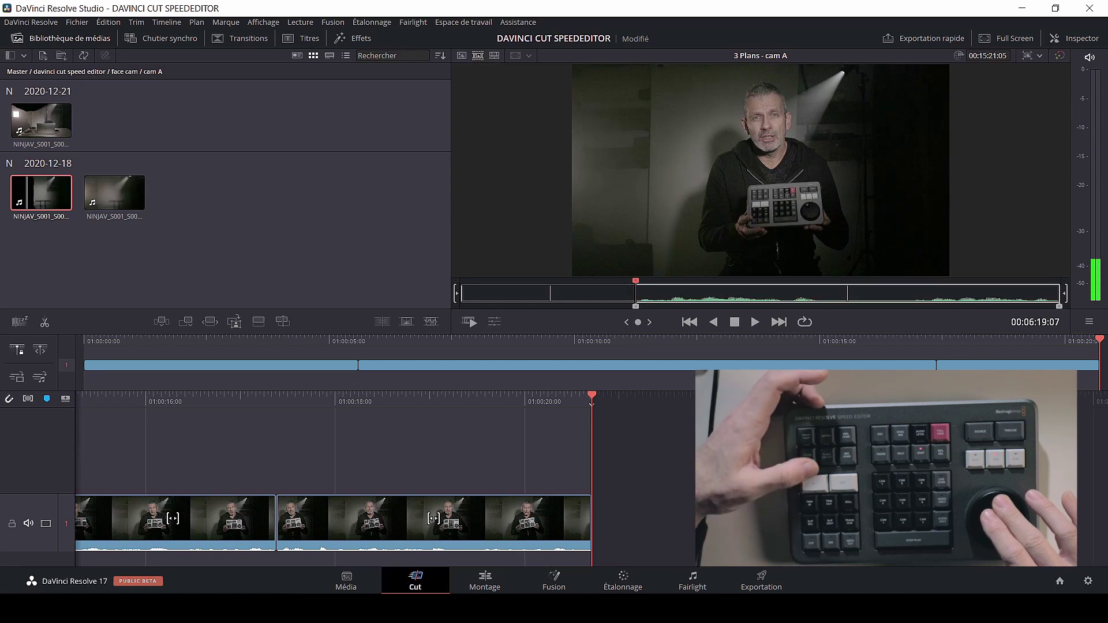
# - Mark successive passages of NINJAV_S001_S001_T005.MOV, from 00:06:19:07 up to about 00:10:24:22, and append each to the timeline
pyautogui.press('o')
pyautogui.hotkey('shift', 'F12')
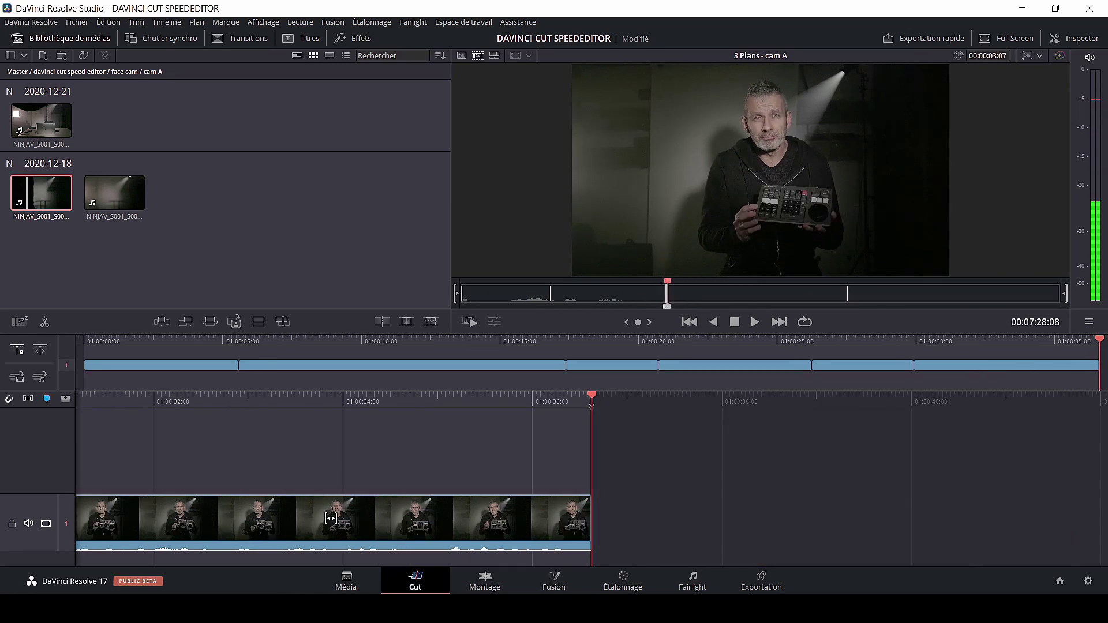
pyautogui.hotkey('shift', 'F12')
pyautogui.hotkey('shift', 'F12')
pyautogui.hotkey('shift', 'F12')
pyautogui.press('i')
pyautogui.hotkey('shift', 'F12')
pyautogui.press('i')
pyautogui.hotkey('shift', 'F12')
pyautogui.hotkey('shift', 'F12')
pyautogui.press('i')
pyautogui.hotkey('shift', 'F12')
pyautogui.hotkey('shift', 'F12')
pyautogui.press('i')
pyautogui.press('o')
pyautogui.hotkey('shift', 'F12')
pyautogui.hotkey('shift', 'F12')
pyautogui.hotkey('shift', 'F12')
pyautogui.press('i')
pyautogui.hotkey('shift', 'F12')
pyautogui.hotkey('shift', 'F12')
# - Mark the remaining passages of the cam A footage from 00:10:24:22 onward and append each one to the end of the timeline
pyautogui.press('i')
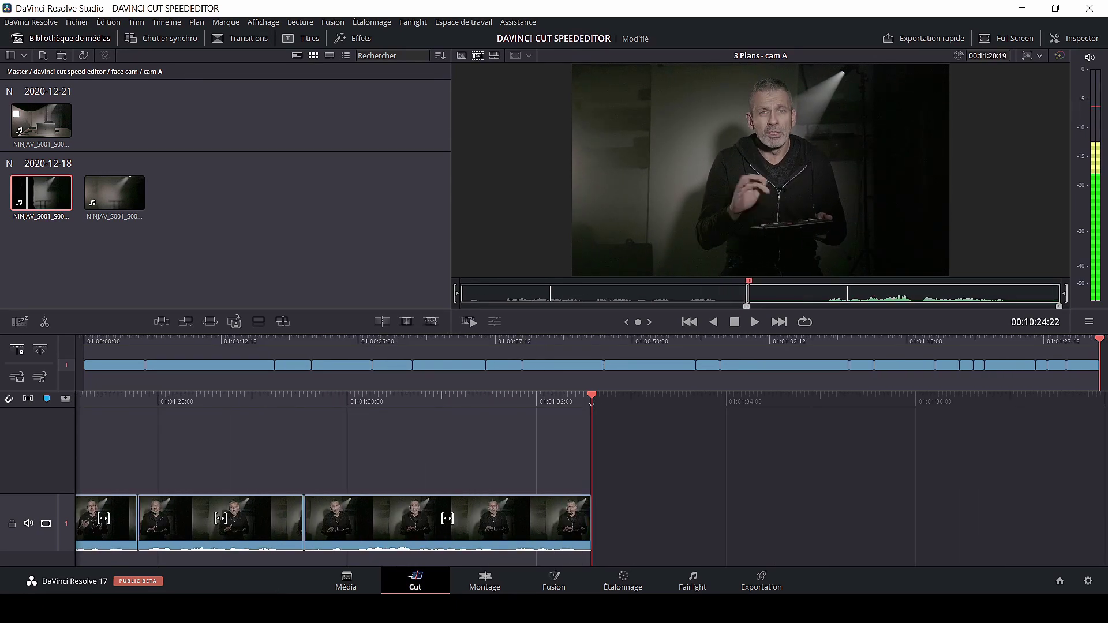
pyautogui.press('o')
pyautogui.hotkey('shift', 'F12')
pyautogui.hotkey('shift', 'F12')
pyautogui.hotkey('shift', 'F12')
pyautogui.hotkey('shift', 'F12')
pyautogui.press('i')
pyautogui.hotkey('shift', 'F12')
pyautogui.hotkey('shift', 'F12')
pyautogui.press('i')
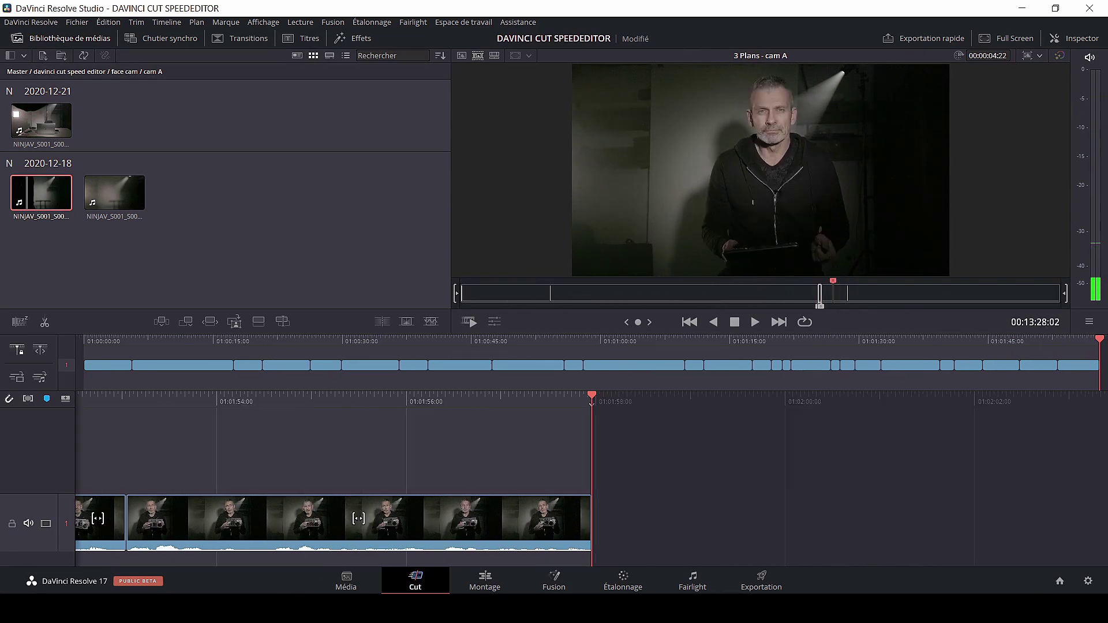
pyautogui.hotkey('shift', 'F12')
pyautogui.hotkey('shift', 'F12')
pyautogui.press('i')
# - Switch to Timeline 1, place a Fondu enchaîné transition on the cut between the first two clips, and play through it
pyautogui.press('q')
pyautogui.press('j')
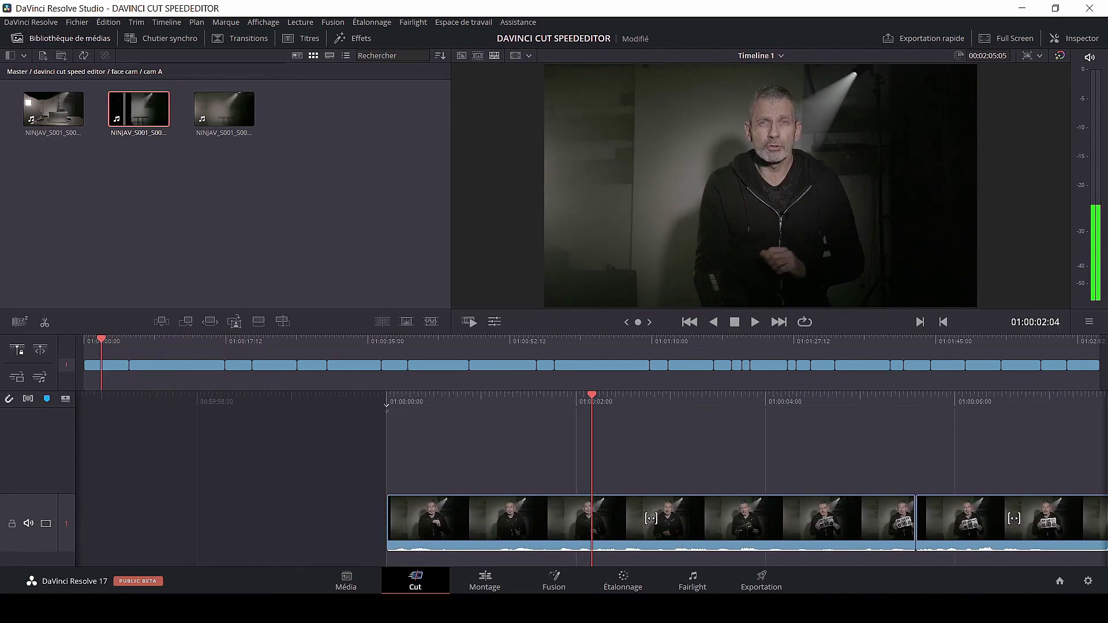
pyautogui.click(238, 39)
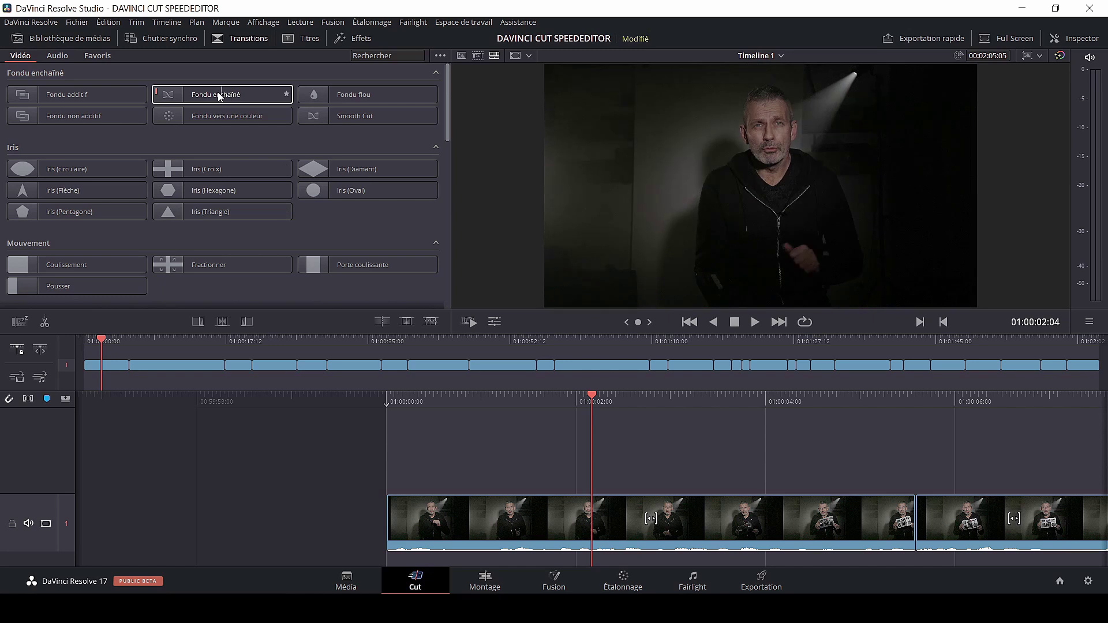
pyautogui.moveTo(224, 97); pyautogui.dragTo(919, 526)
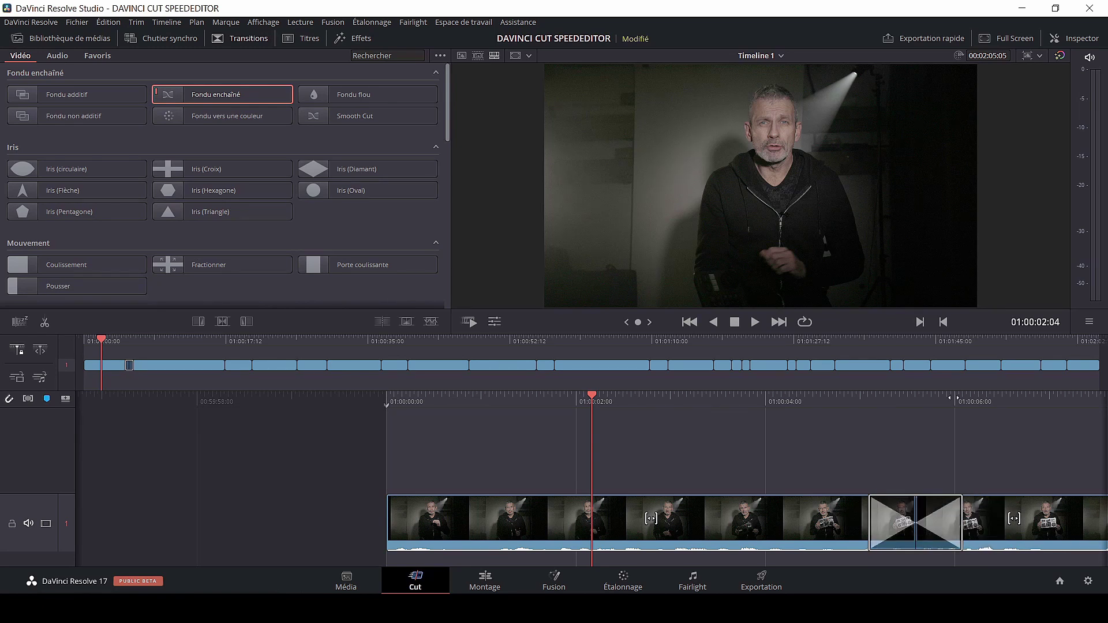
pyautogui.press('space')
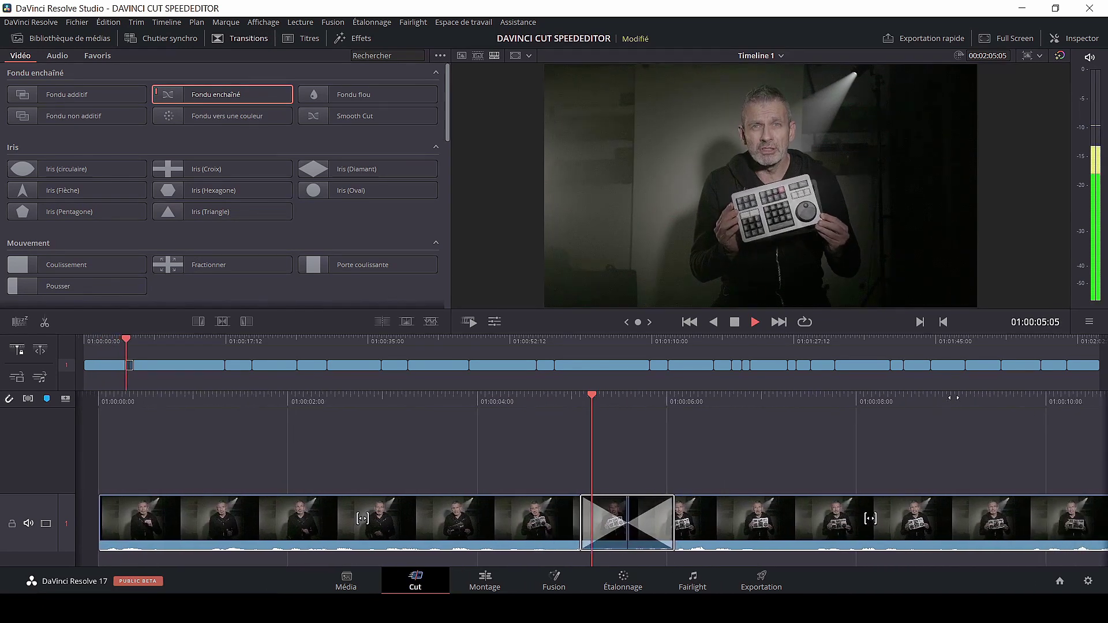
pyautogui.press('space')
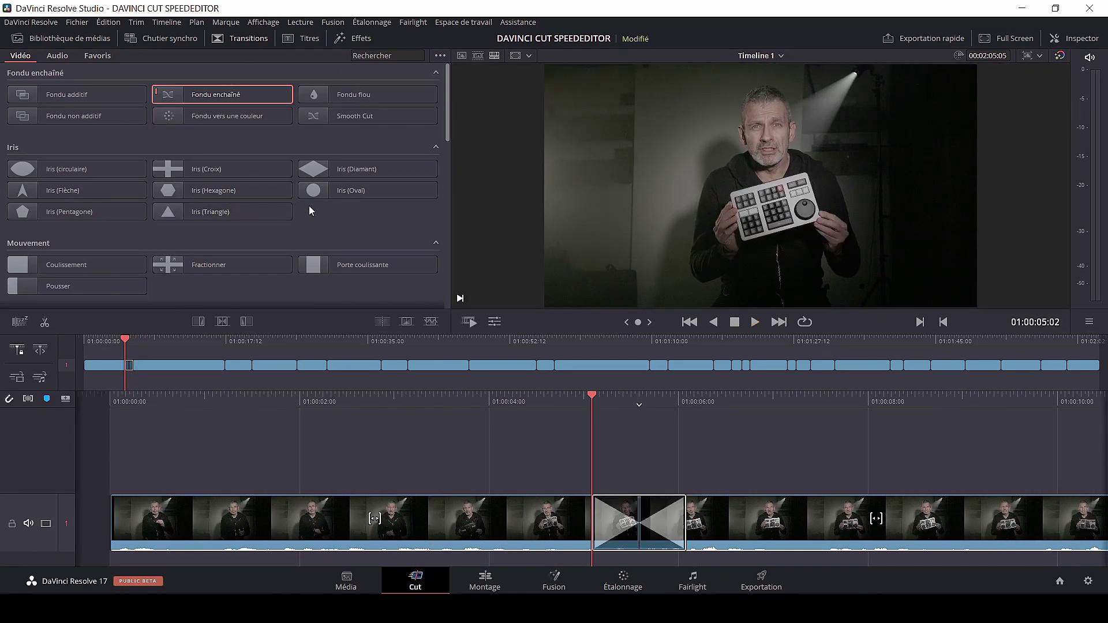
# - Add the Digital Glitch Lower Third title on a track above the first clip and preview it in playback
pyautogui.click(308, 38)
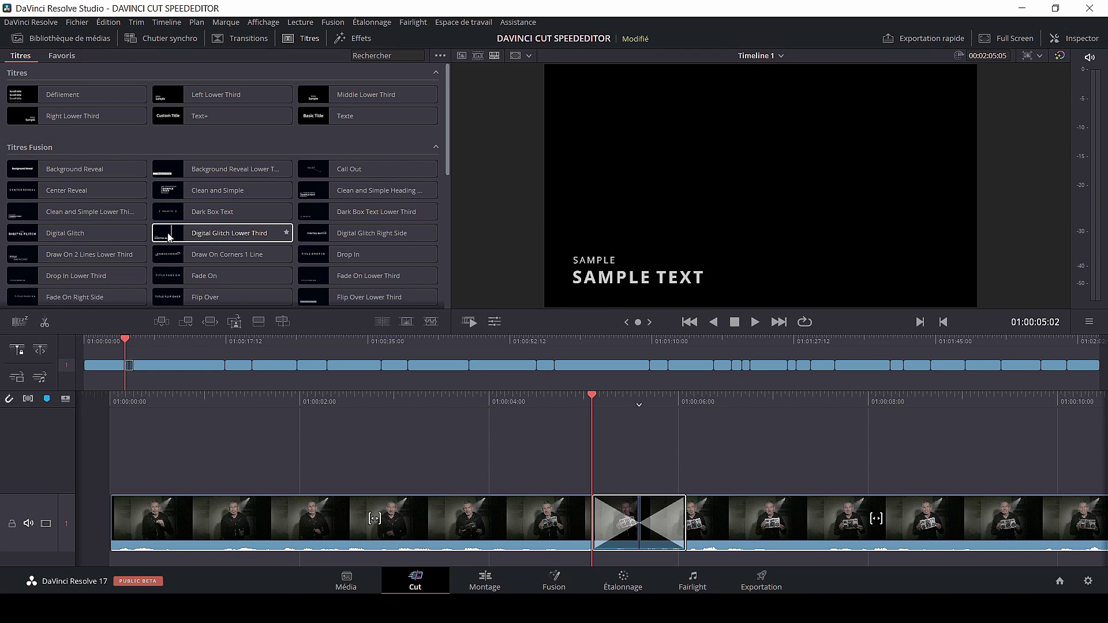
pyautogui.moveTo(217, 233); pyautogui.dragTo(143, 434)
pyautogui.moveTo(143, 381); pyautogui.dragTo(144, 382)
pyautogui.press('space')
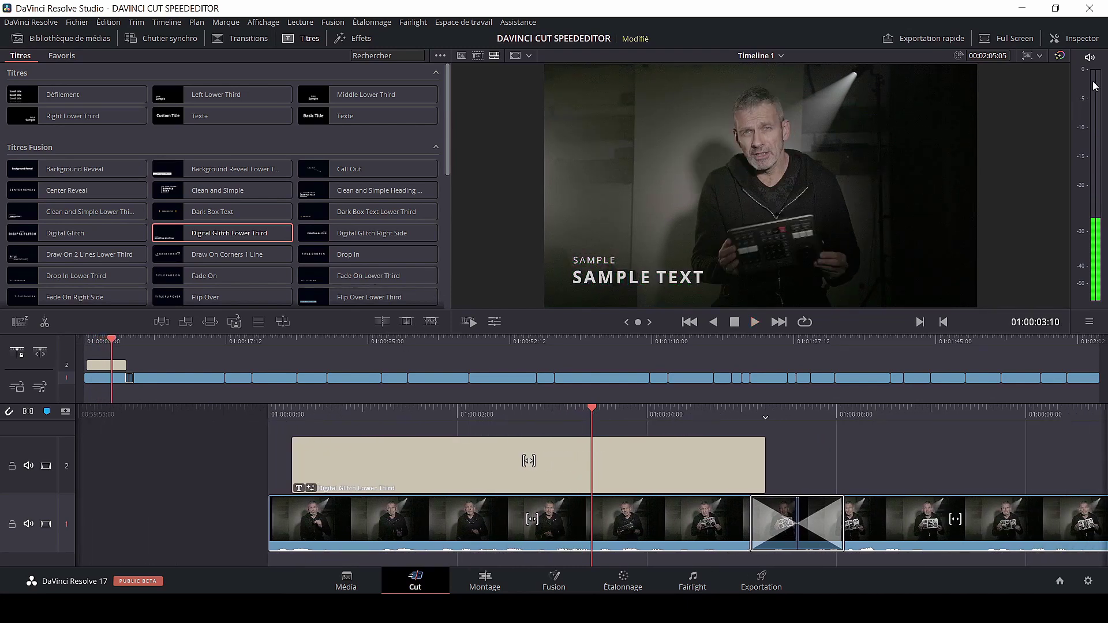
# - Open the lower-third title's settings in the Inspector and select all of its Large Text
pyautogui.click(1066, 44)
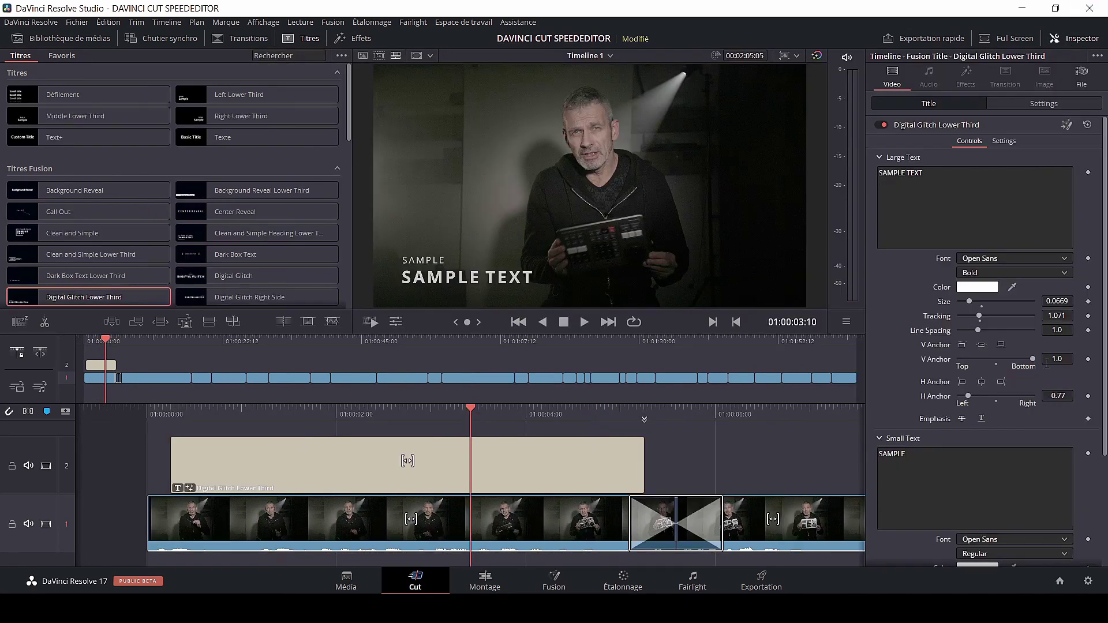
pyautogui.click(946, 172)
pyautogui.hotkey('ctrl', 'a')
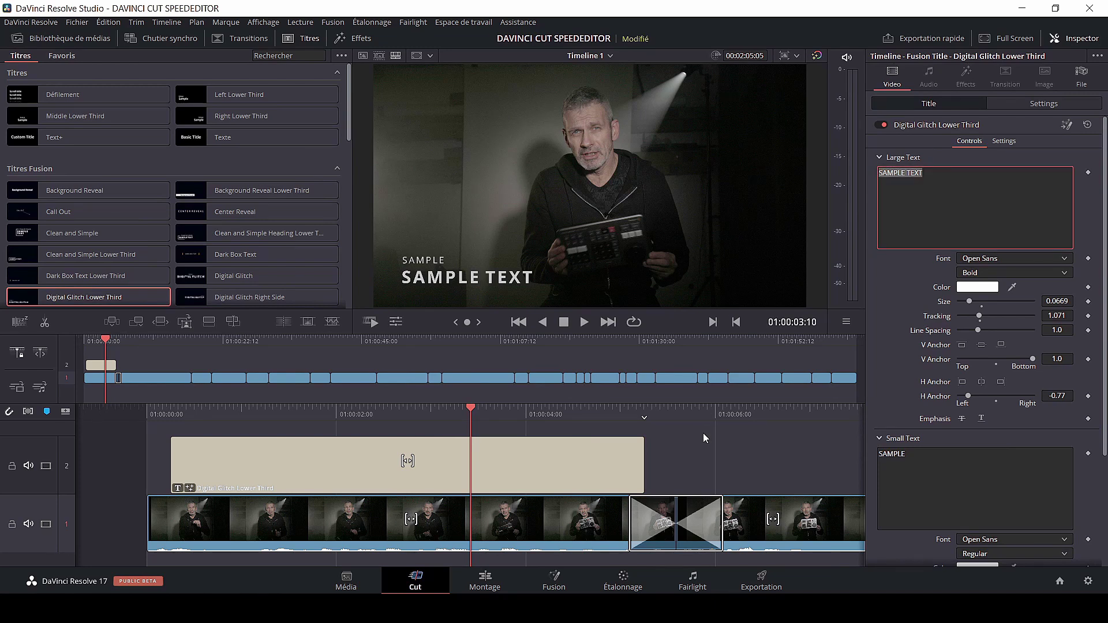
# - Return to the start of the timeline and view the edit full screen, and leave the full-screen view
pyautogui.press('Home')
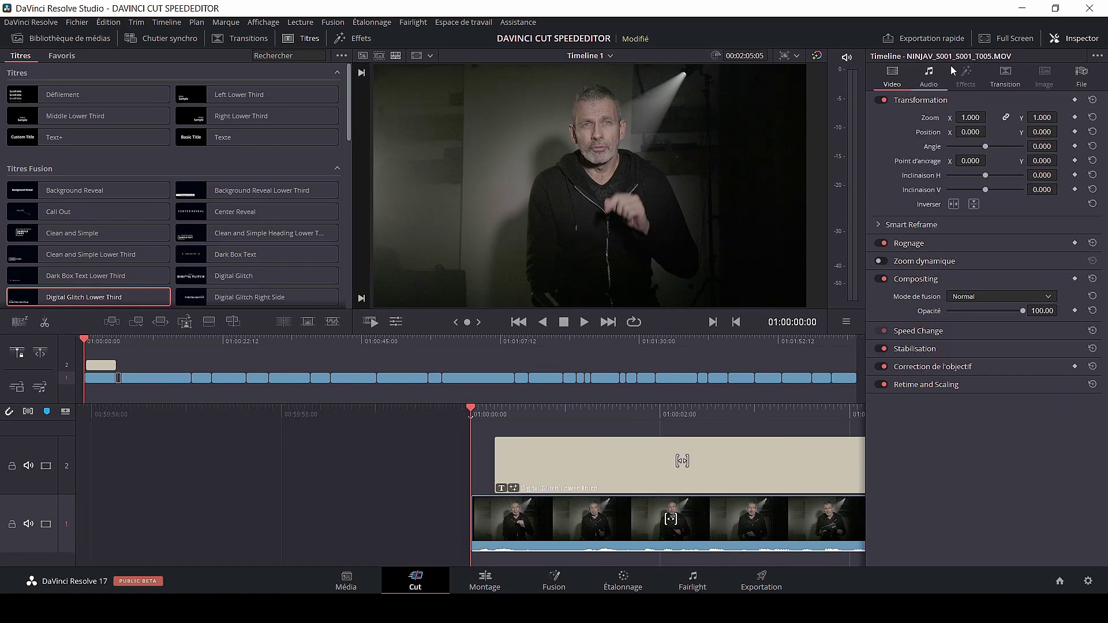
pyautogui.click(1011, 37)
pyautogui.press('Escape')
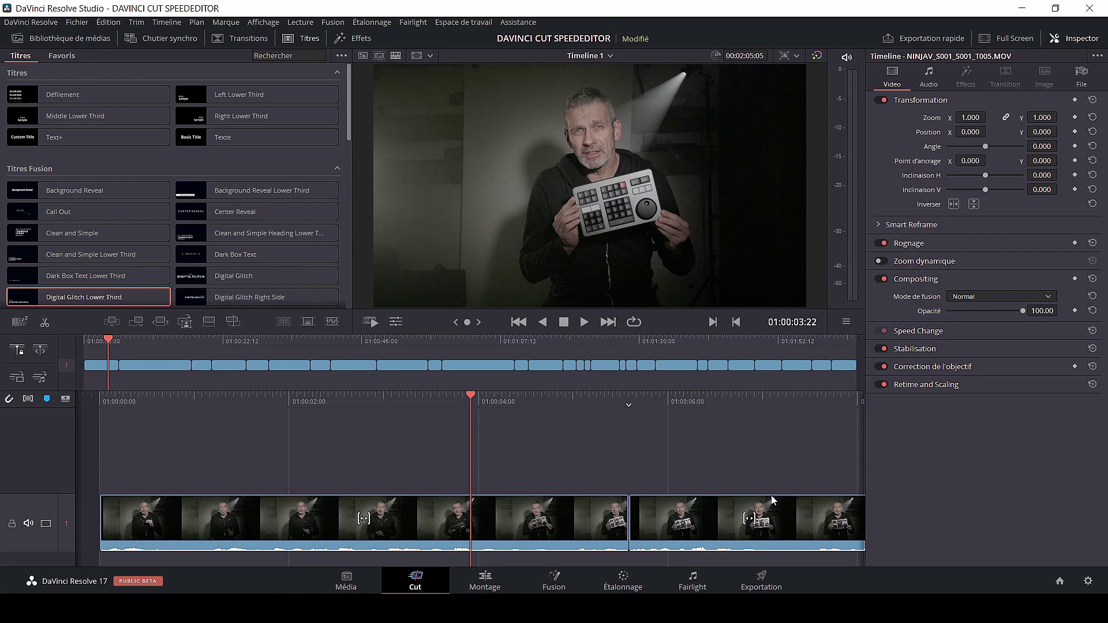
# - Scrub the first clip to 01:00:01:20, and look over the video effects library before returning to the media pool
pyautogui.moveTo(698, 399); pyautogui.dragTo(895, 383)
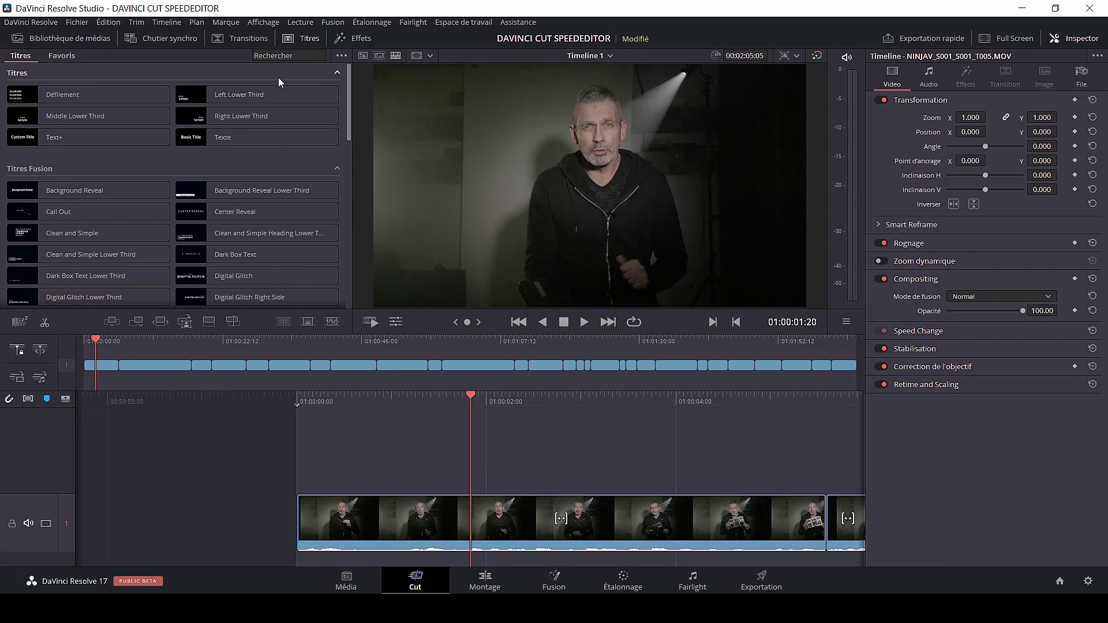
pyautogui.click(362, 37)
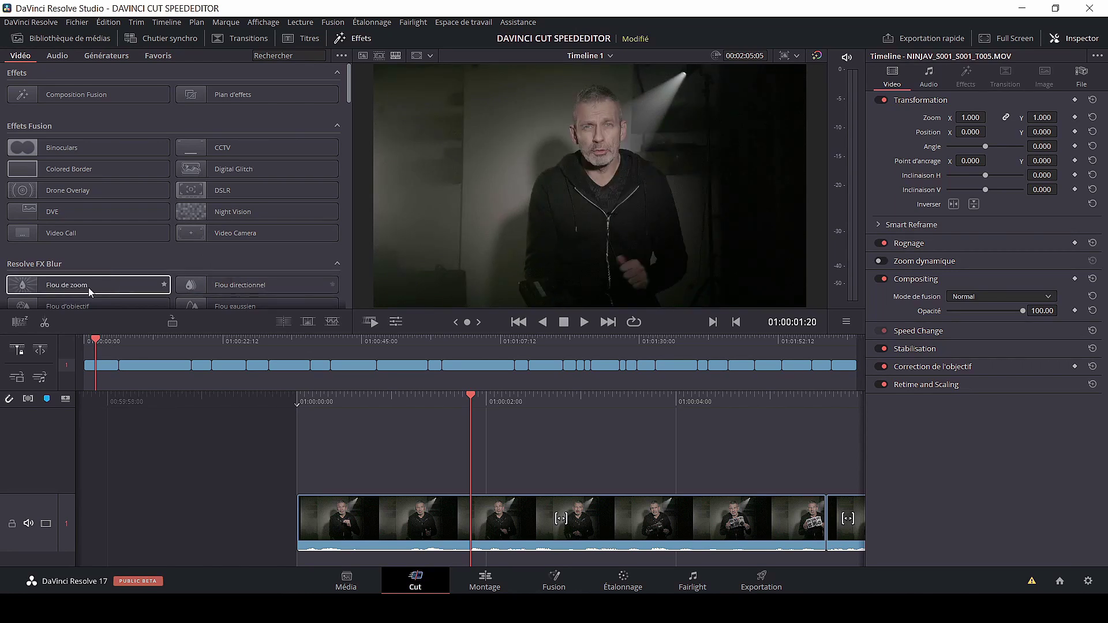
pyautogui.click(347, 39)
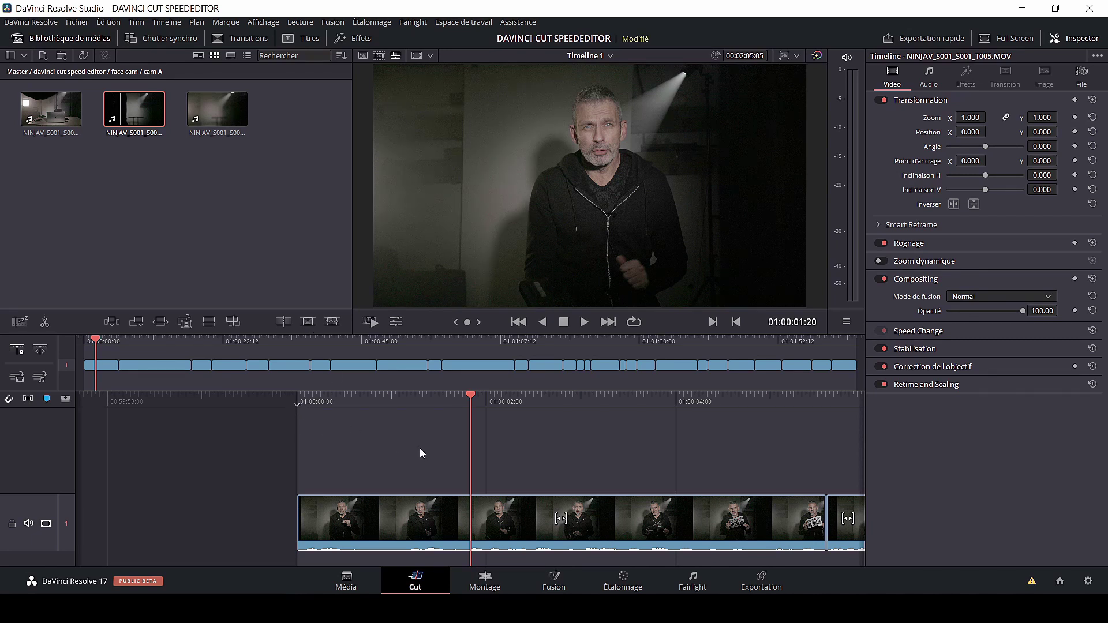
# - Near 01:00:04:16, try a dissolve on the first cut, restore the plain cut, and apply a Smooth Cut transition instead
pyautogui.scroll(-1, 425, 457)
pyautogui.scroll(3, 424, 457)
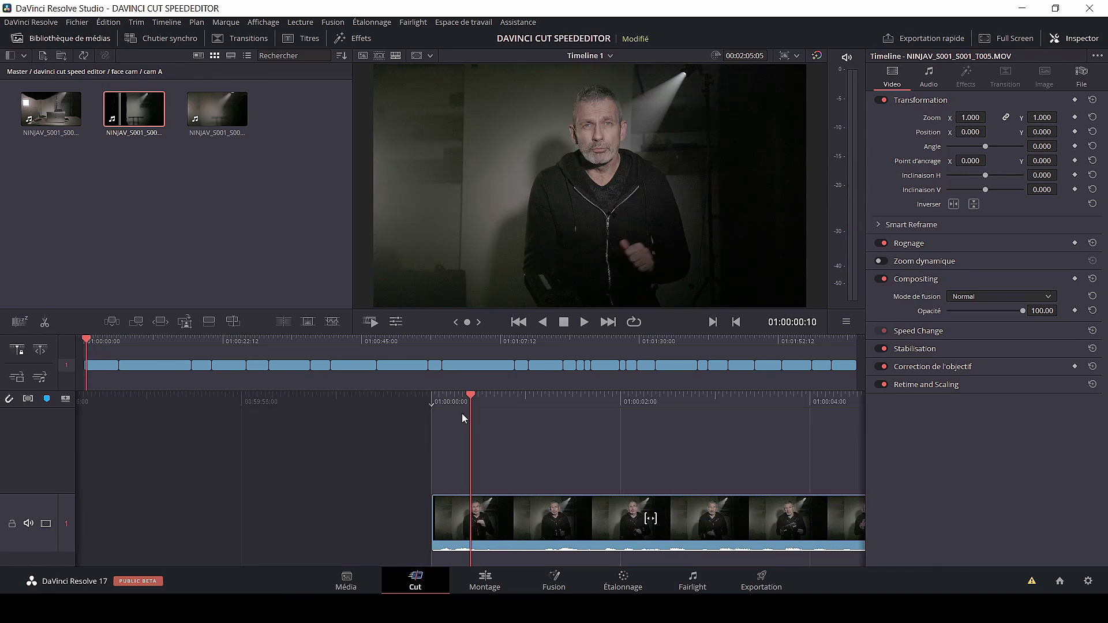
pyautogui.scroll(-3, 510, 437)
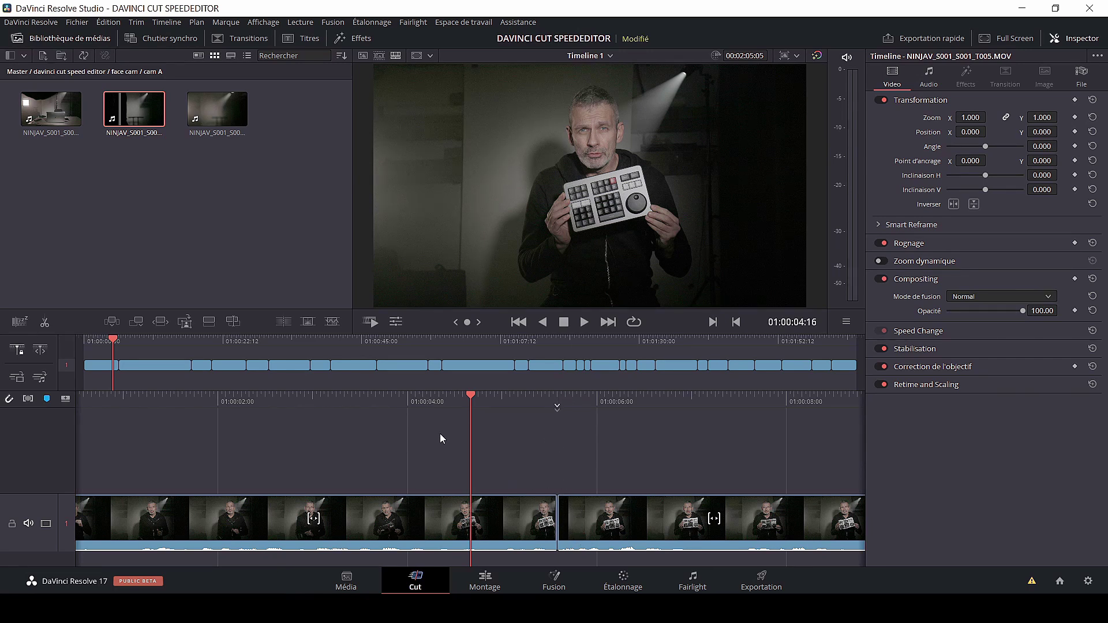
pyautogui.click(309, 322)
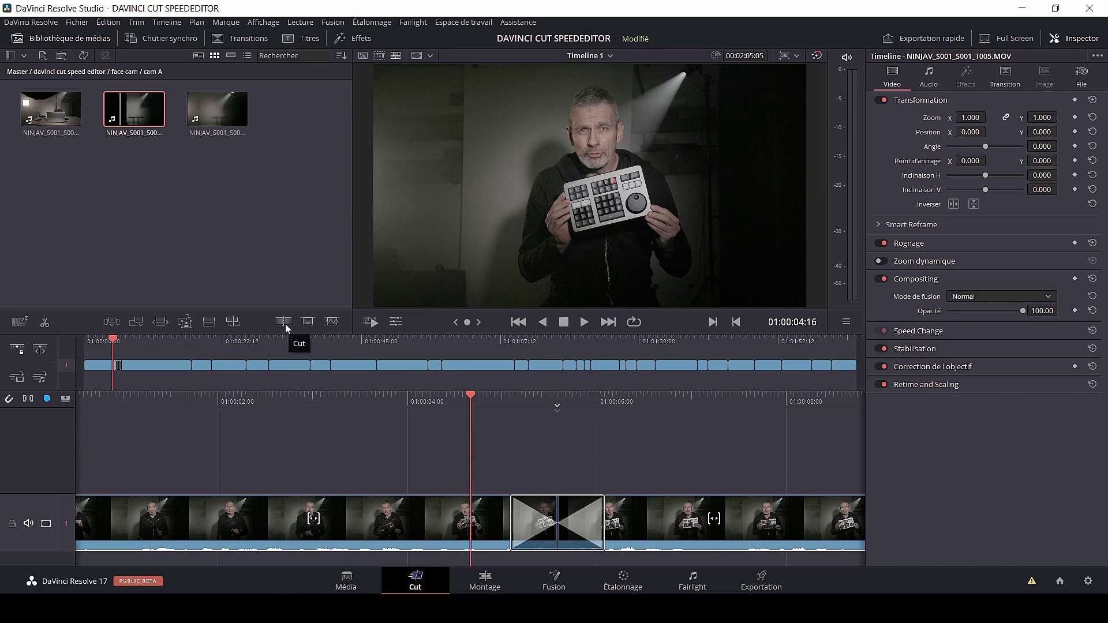
pyautogui.click(286, 323)
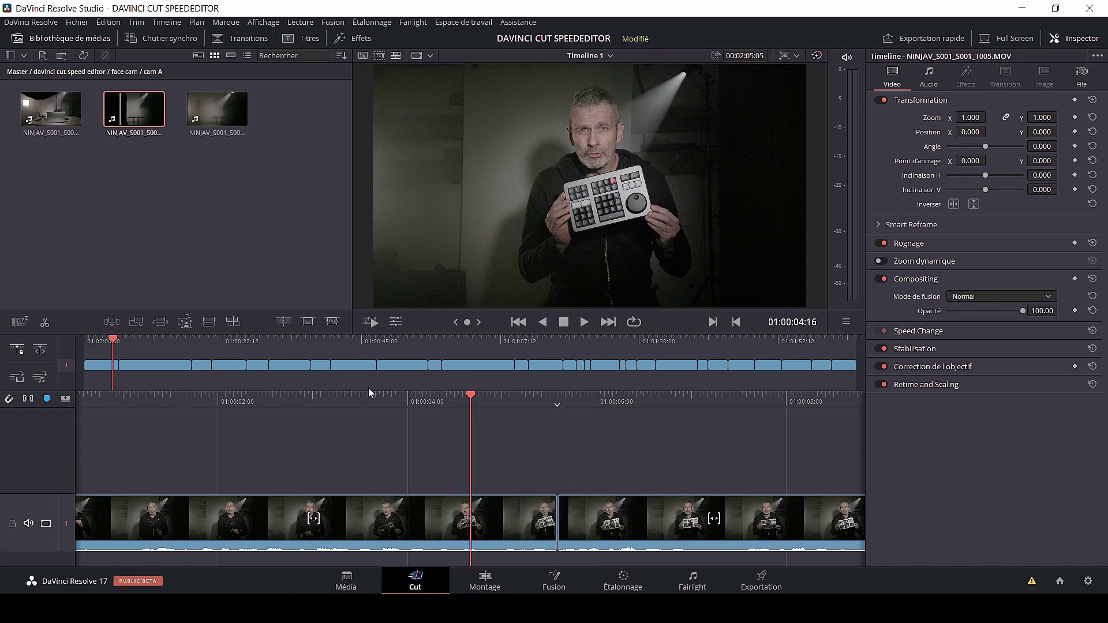
pyautogui.click(335, 320)
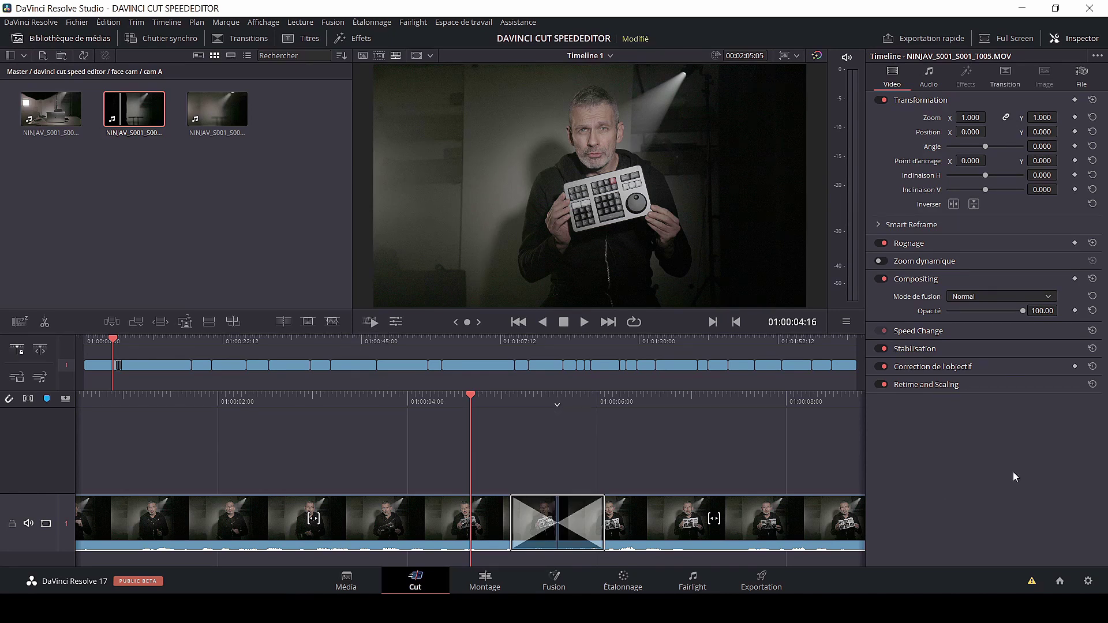
# - Step frame by frame back and forth through the Smooth Cut transition, ending at 01:00:06:16 in the second clip
pyautogui.press('Right')
pyautogui.press('Right')
pyautogui.press('Right')
pyautogui.press('Right')
pyautogui.press('Right')
pyautogui.press('Right')
pyautogui.press('Right')
pyautogui.press('Right')
pyautogui.press('Right')
pyautogui.press('Right')
pyautogui.press('Right')
pyautogui.press('Right')
pyautogui.press('Right')
pyautogui.press('Right')
pyautogui.press('Right')
pyautogui.press('Right')
pyautogui.press('Right')
pyautogui.press('Right')
pyautogui.press('Right')
pyautogui.press('Right')
pyautogui.press('Right')
pyautogui.press('Right')
pyautogui.press('Right')
pyautogui.press('Right')
pyautogui.press('Right')
pyautogui.press('Right')
pyautogui.press('Right')
pyautogui.press('Right')
pyautogui.press('Right')
pyautogui.press('Right')
pyautogui.press('Right')
pyautogui.press('Right')
pyautogui.press('Right')
pyautogui.press('Right')
pyautogui.press('Right')
pyautogui.press('Right')
pyautogui.press('Right')
pyautogui.press('Left')
pyautogui.press('Left')
pyautogui.press('Left')
pyautogui.press('Left')
pyautogui.press('Left')
pyautogui.press('Left')
pyautogui.press('Left')
pyautogui.press('Left')
pyautogui.press('Left')
pyautogui.press('Left')
pyautogui.press('Left')
pyautogui.press('Left')
pyautogui.press('Left')
pyautogui.press('Left')
pyautogui.press('Left')
pyautogui.press('Left')
pyautogui.press('Left')
pyautogui.press('Left')
pyautogui.press('Left')
pyautogui.press('Left')
pyautogui.press('Right')
pyautogui.press('Right')
pyautogui.press('Right')
pyautogui.press('Right')
pyautogui.press('Right')
pyautogui.press('Right')
pyautogui.press('Right')
pyautogui.press('Right')
pyautogui.press('Right')
pyautogui.press('Right')
pyautogui.press('Right')
pyautogui.press('Right')
pyautogui.press('Right')
pyautogui.press('Right')
pyautogui.press('Right')
pyautogui.press('Right')
pyautogui.press('Right')
pyautogui.press('Right')
pyautogui.press('Right')
pyautogui.press('Right')
pyautogui.press('Right')
pyautogui.press('Right')
pyautogui.press('Right')
pyautogui.press('Right')
pyautogui.press('Right')
pyautogui.press('Right')
pyautogui.press('Right')
pyautogui.press('Right')
pyautogui.press('Right')
pyautogui.press('Right')
pyautogui.press('Right')
pyautogui.press('Right')
pyautogui.press('Right')
pyautogui.press('Right')
pyautogui.press('Right')
pyautogui.press('Right')
pyautogui.press('Right')
pyautogui.press('Right')
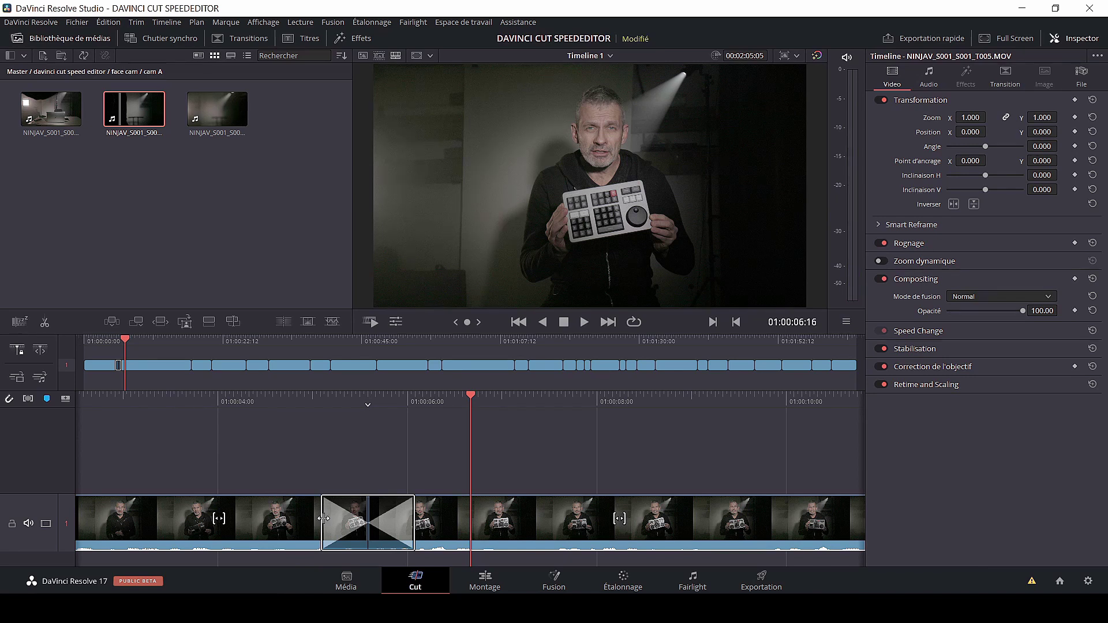
# - Try shortening the Smooth Cut transition on the first cut to 14 frames, and step back to 01:00:06:00
pyautogui.moveTo(325, 519); pyautogui.dragTo(343, 517)
pyautogui.press('Left')
pyautogui.press('Left')
pyautogui.press('Left')
pyautogui.press('Left')
pyautogui.press('Left')
pyautogui.press('Left')
pyautogui.press('Left')
pyautogui.press('Left')
pyautogui.press('Left')
pyautogui.press('Left')
pyautogui.press('Left')
pyautogui.press('Left')
pyautogui.press('Left')
pyautogui.press('Left')
pyautogui.press('Left')
pyautogui.press('Left')
pyautogui.press('Left')
pyautogui.press('Left')
pyautogui.press('Left')
pyautogui.press('Left')
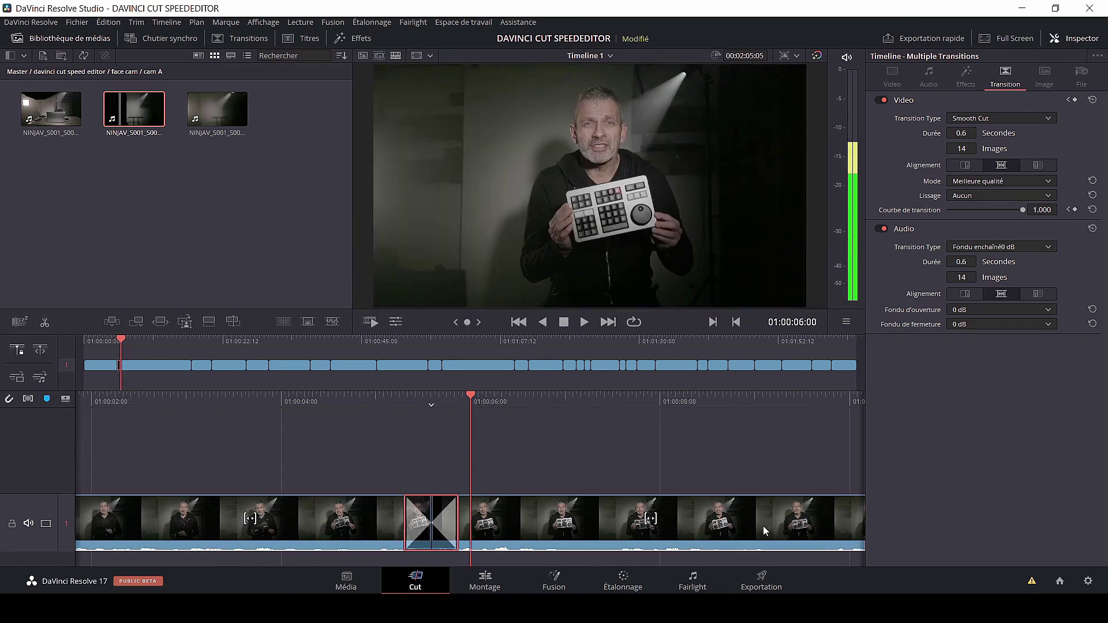
# - Restore the plain cut between the first two clips, and step back to 01:00:04:14
pyautogui.press('Left')
pyautogui.press('Left')
pyautogui.press('Left')
pyautogui.press('Left')
pyautogui.press('Left')
pyautogui.press('Left')
pyautogui.press('Left')
pyautogui.press('Left')
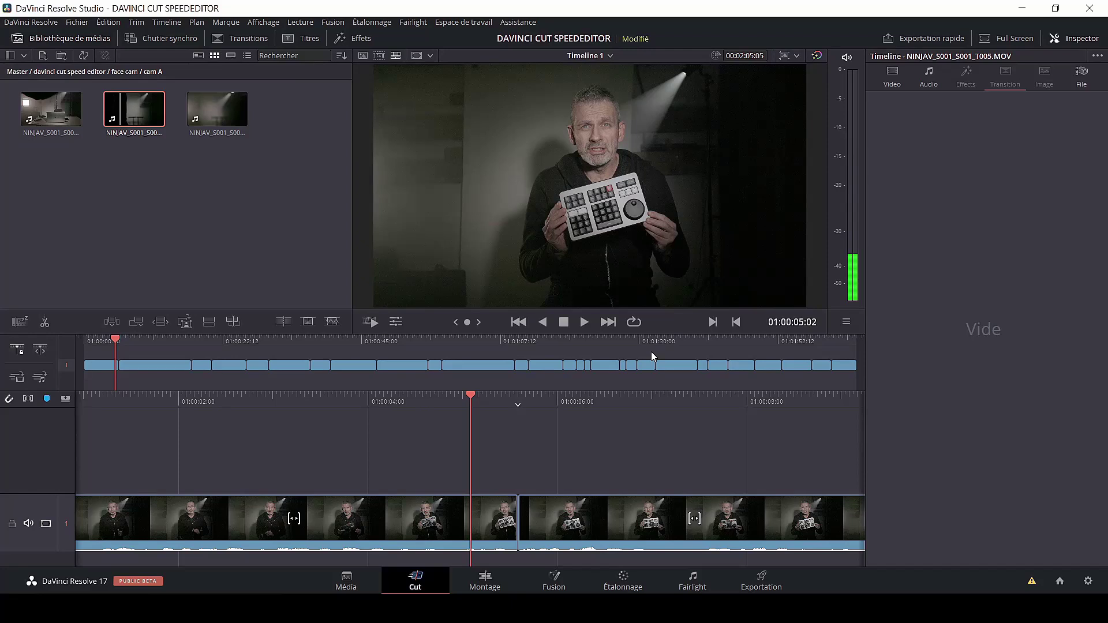
pyautogui.press('Left')
pyautogui.press('Left')
pyautogui.press('Left')
pyautogui.press('Left')
pyautogui.press('Left')
pyautogui.press('Left')
pyautogui.press('Left')
pyautogui.press('Left')
pyautogui.press('Left')
pyautogui.press('Left')
pyautogui.press('Left')
pyautogui.press('Left')
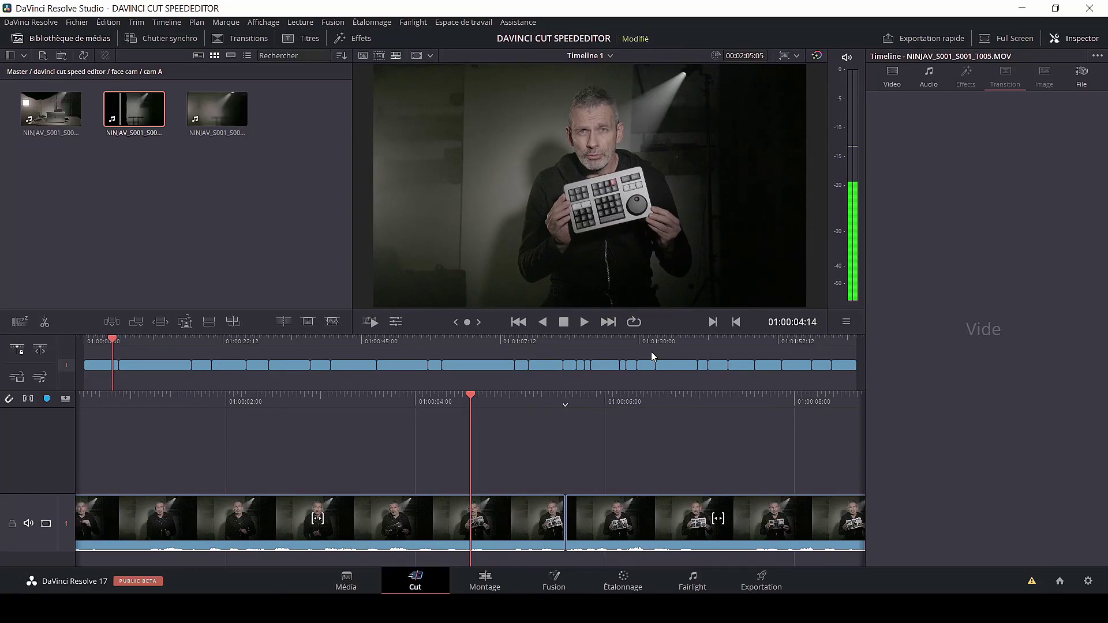
# - Apply a 24-frame Smooth Cut to the first cut again, and step forward to 01:00:04:21
pyautogui.press('Right')
pyautogui.press('Right')
pyautogui.press('Right')
pyautogui.press('Right')
pyautogui.press('Right')
pyautogui.press('Right')
pyautogui.press('Right')
pyautogui.press('Right')
pyautogui.press('Right')
pyautogui.press('Right')
pyautogui.press('Right')
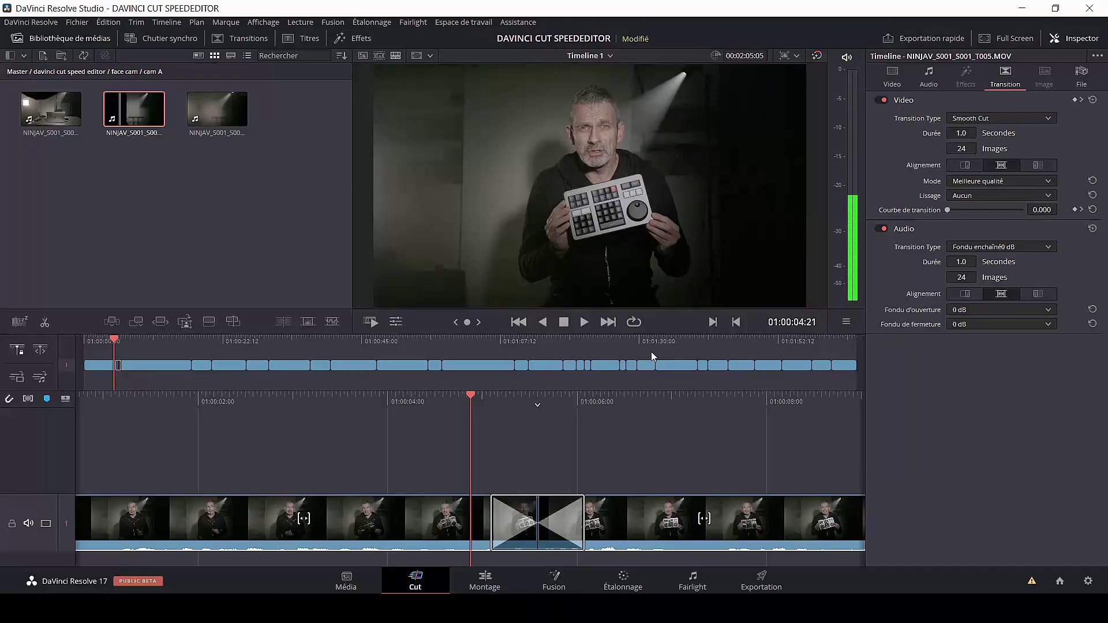
# - Step frame by frame back and forth through the 24-frame Smooth Cut, stopping inside it at 01:00:05:11
pyautogui.press('Right')
pyautogui.press('Right')
pyautogui.press('Right')
pyautogui.press('Right')
pyautogui.press('Left')
pyautogui.press('Left')
pyautogui.press('Left')
pyautogui.press('Left')
pyautogui.press('Left')
pyautogui.press('Left')
pyautogui.press('Left')
pyautogui.press('Left')
pyautogui.press('Left')
pyautogui.press('Left')
pyautogui.press('Left')
pyautogui.press('Left')
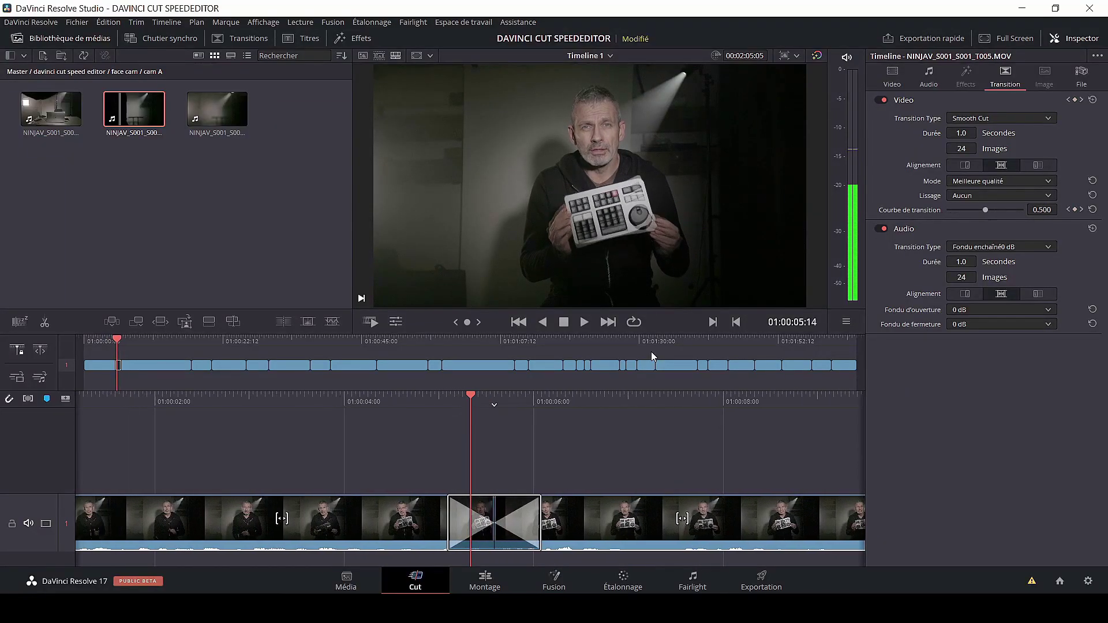
pyautogui.press('Left')
pyautogui.press('Left')
pyautogui.press('Left')
pyautogui.press('Left')
pyautogui.press('Left')
pyautogui.press('Right')
pyautogui.press('Right')
pyautogui.press('Right')
pyautogui.press('Right')
pyautogui.press('Right')
pyautogui.press('Right')
pyautogui.press('Right')
pyautogui.press('Right')
pyautogui.press('Right')
pyautogui.press('Right')
pyautogui.press('Right')
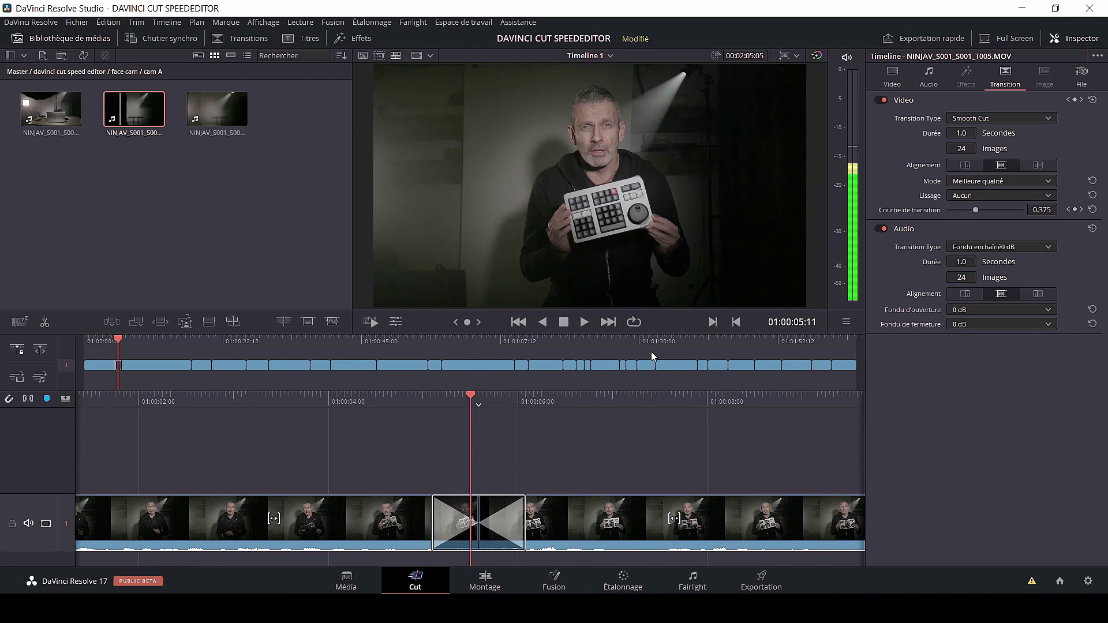
# - Try a Smooth Cut duration of 10 frames on the first cut, and restore the plain cut
pyautogui.press('Left')
pyautogui.press('Left')
pyautogui.press('Left')
pyautogui.press('Left')
pyautogui.press('Left')
pyautogui.press('Left')
pyautogui.press('Left')
pyautogui.press('Left')
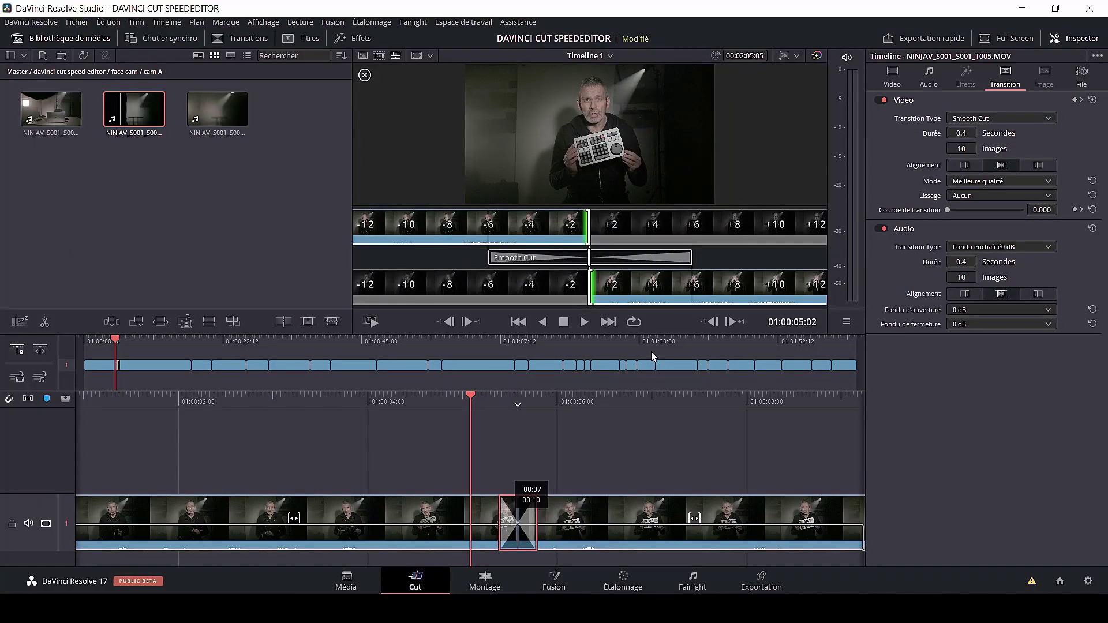
pyautogui.press(',')
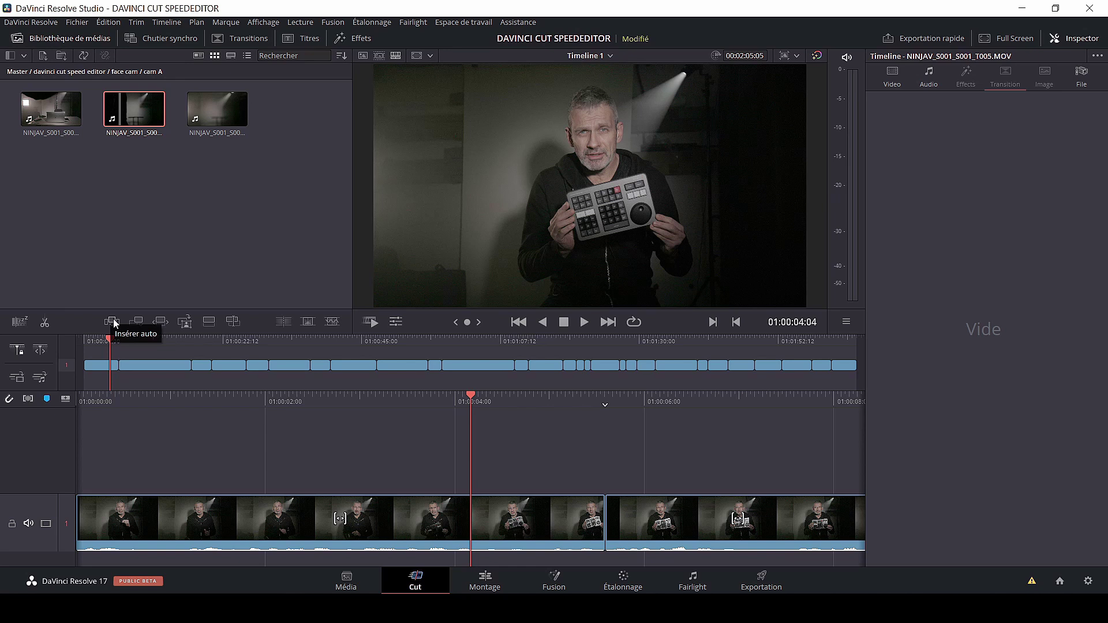
# - Play on from 01:00:04:04 through the second clip and park the playhead at 01:00:17:00, just before the second cut
pyautogui.press('space')
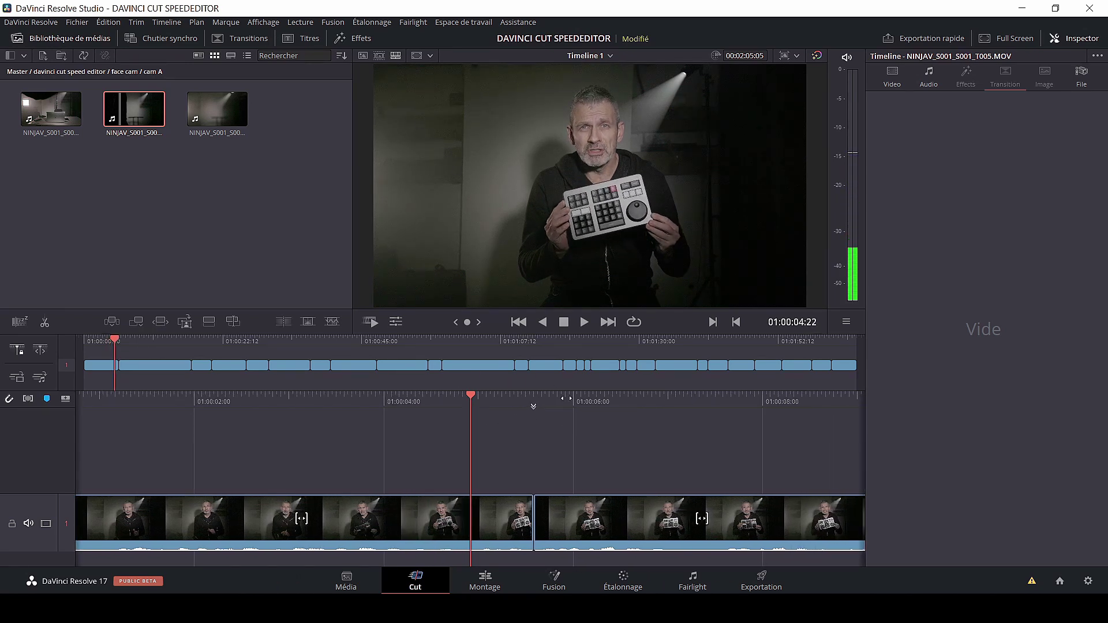
pyautogui.press('space')
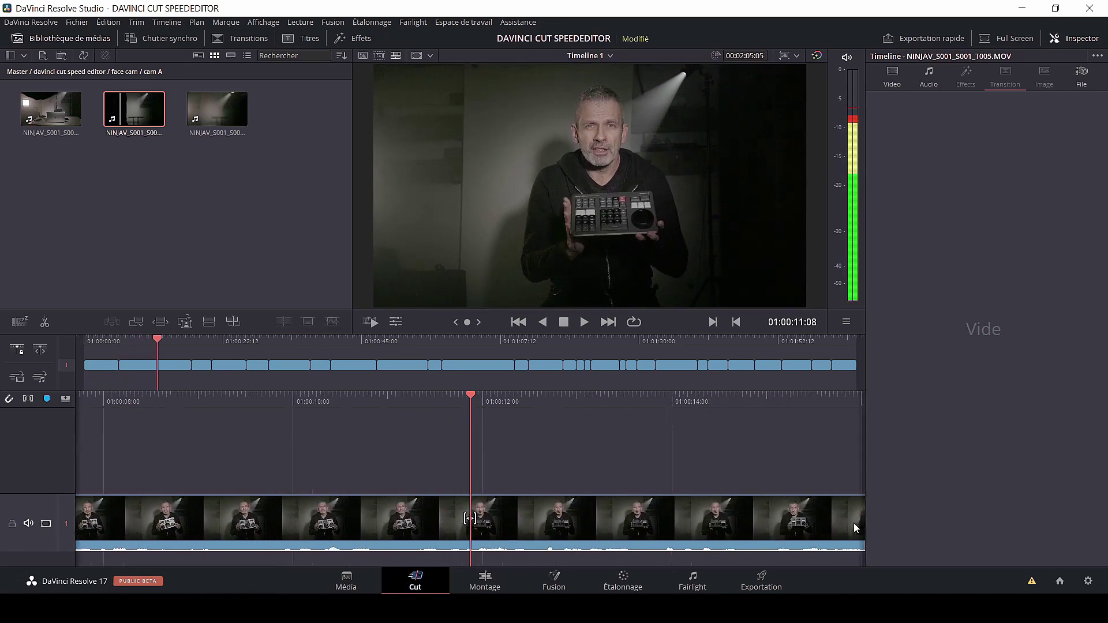
pyautogui.press('Right')
pyautogui.press('Right')
pyautogui.press('Right')
pyautogui.press('Right')
pyautogui.press('Right')
pyautogui.press('Right')
pyautogui.press('Right')
pyautogui.press('Right')
pyautogui.press('Right')
pyautogui.press('Right')
pyautogui.press('Right')
pyautogui.press('Right')
pyautogui.press('Right')
pyautogui.press('Right')
pyautogui.press('Right')
pyautogui.press('Right')
pyautogui.press('Right')
pyautogui.press('Right')
pyautogui.press('Right')
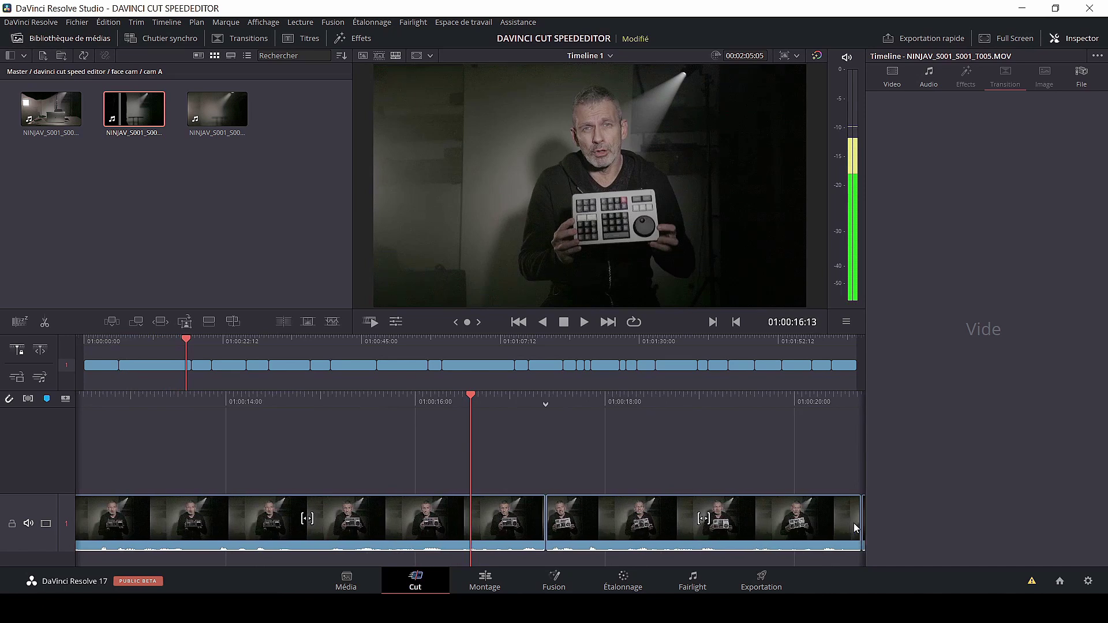
pyautogui.press('Left')
pyautogui.press('Left')
pyautogui.press('Right')
pyautogui.press('Right')
pyautogui.press('Right')
pyautogui.press('Right')
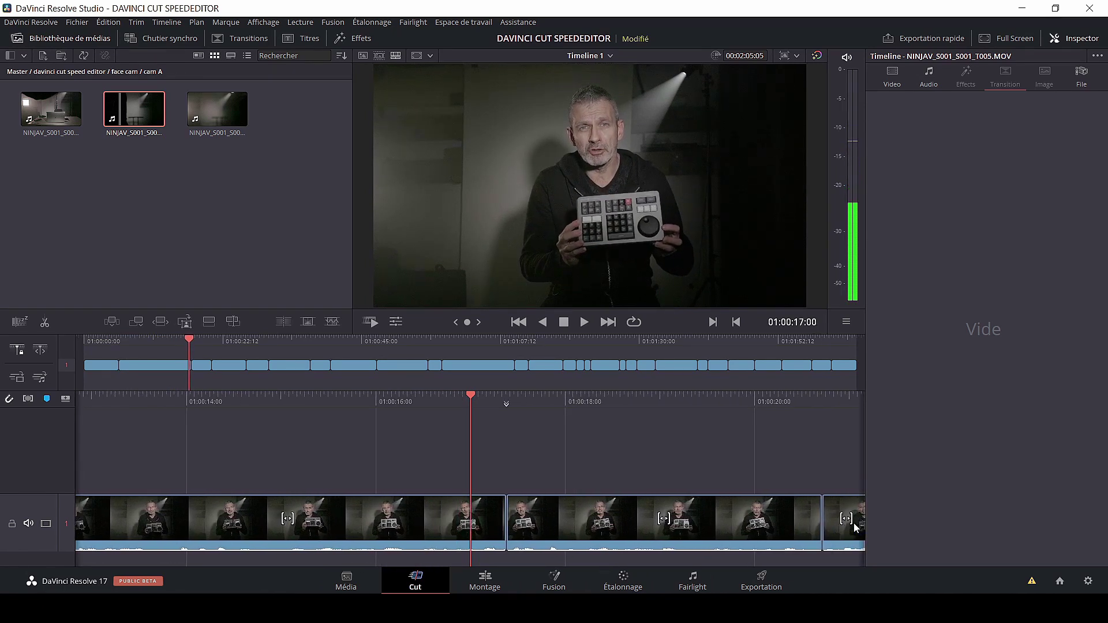
# - From the illustration bin, load clip 8Z2A9384.MP4 and mark its passage from 02:30:02;58 to 02:30:05;02
pyautogui.click(19, 72)
pyautogui.doubleClick(137, 120)
pyautogui.doubleClick(137, 119)
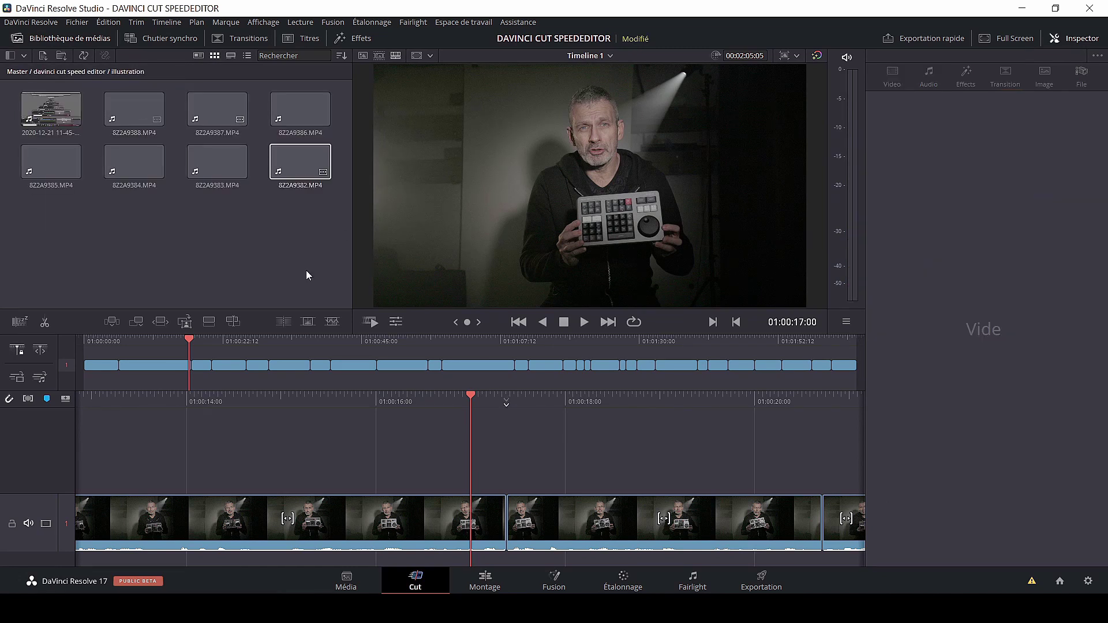
pyautogui.click(136, 162)
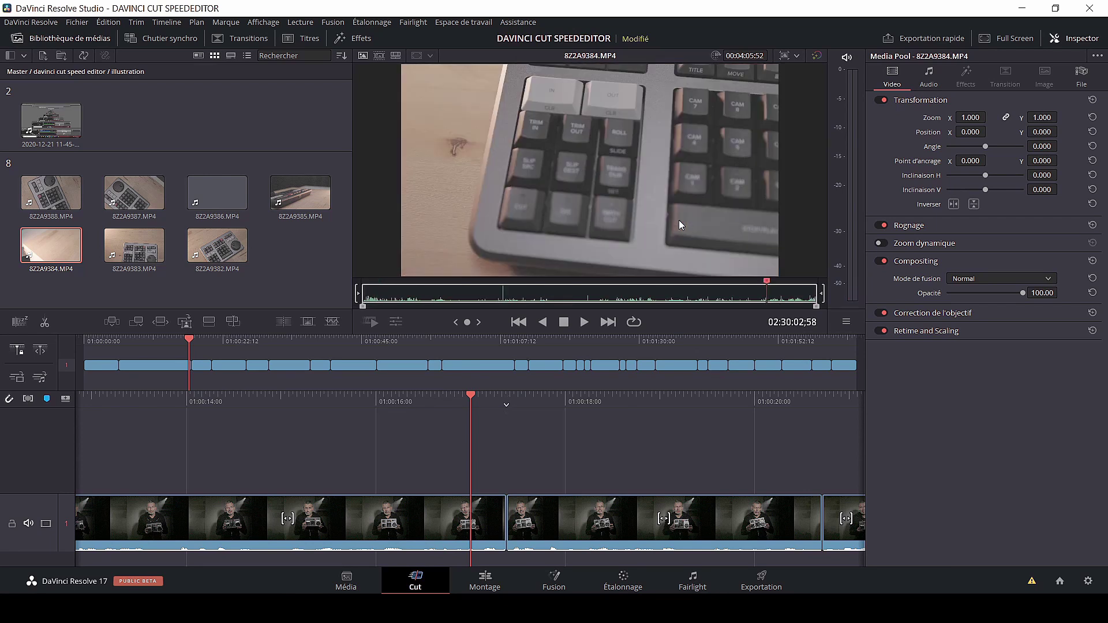
pyautogui.press('i')
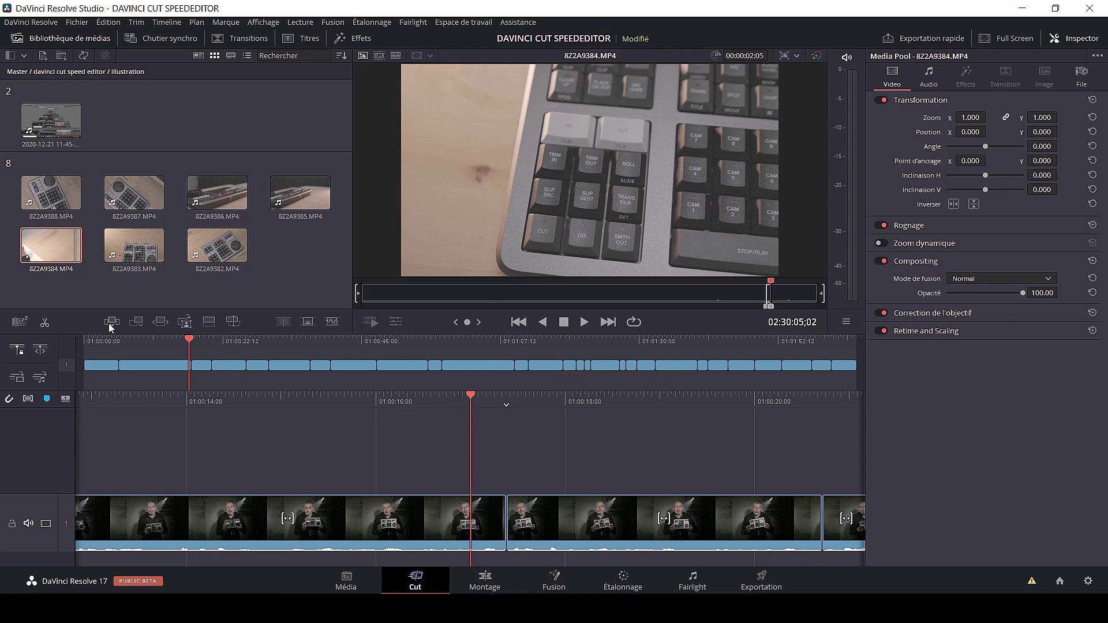
# - Smart-insert the marked keyboard passage at the second cut, and place the same passage on top on track 2
pyautogui.click(110, 326)
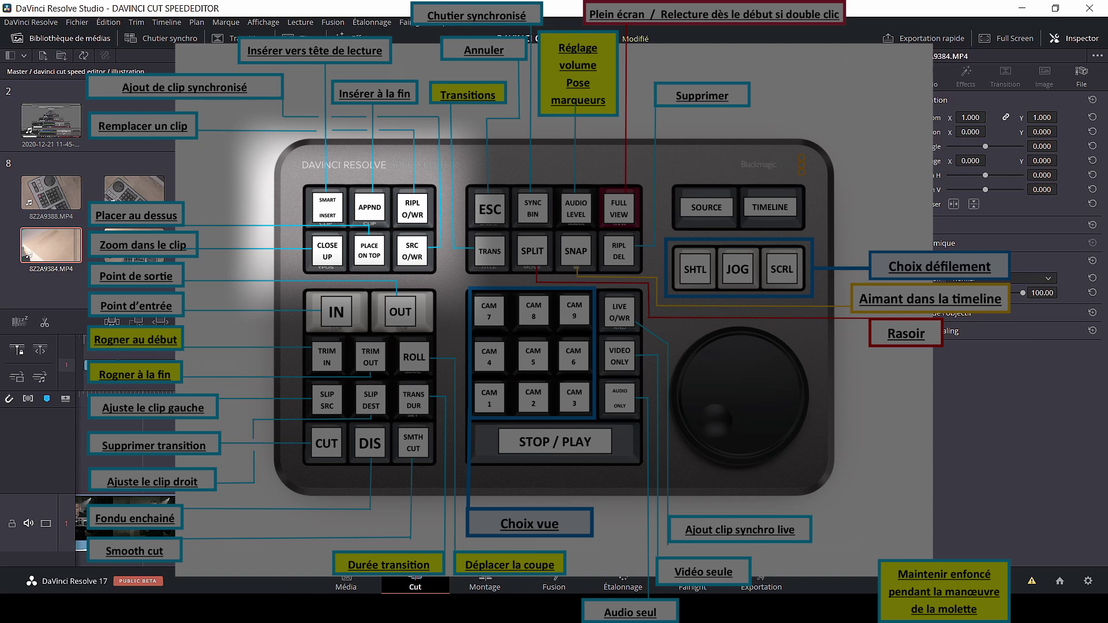
pyautogui.press('F12')
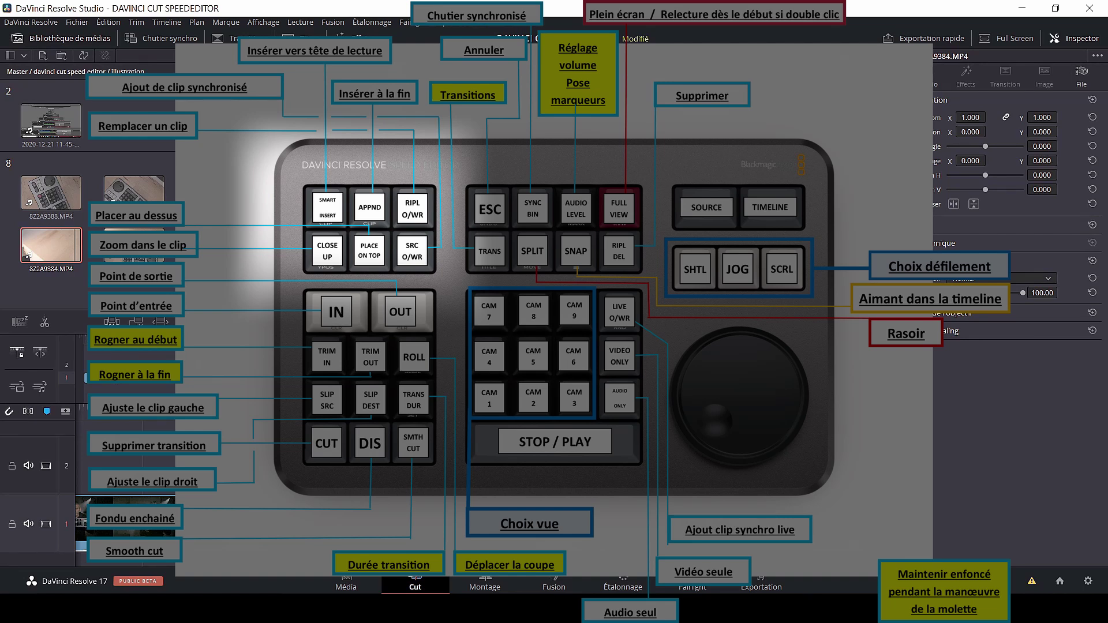
pyautogui.press('q')
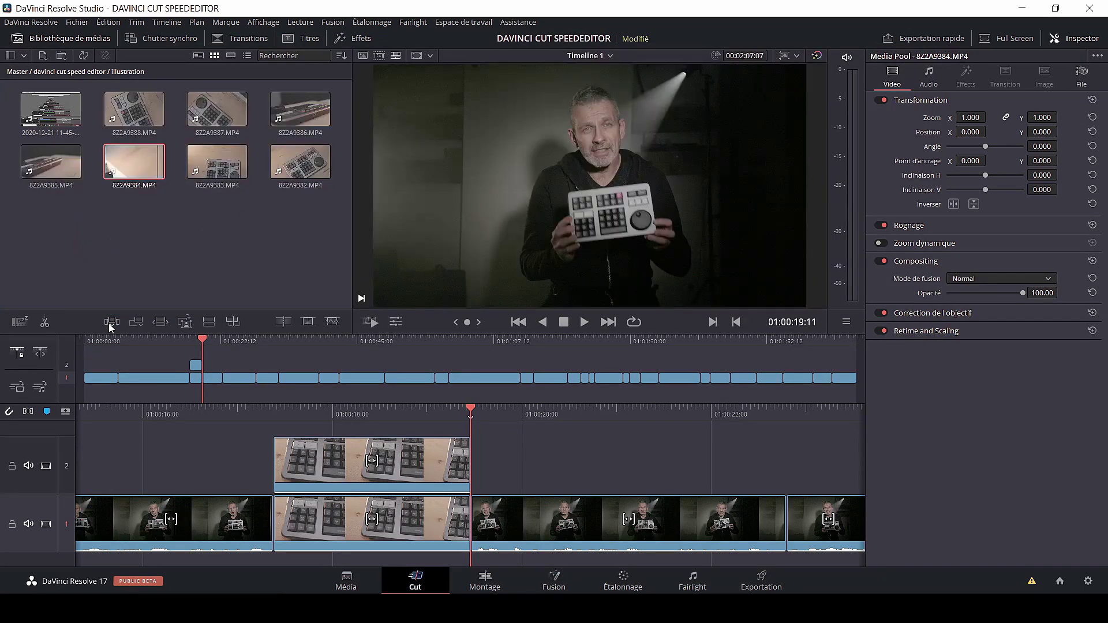
# - Play the timeline to 01:00:20:14 and add a close-up of the presenter shot on track 2 from there
pyautogui.press('space')
pyautogui.press('space')
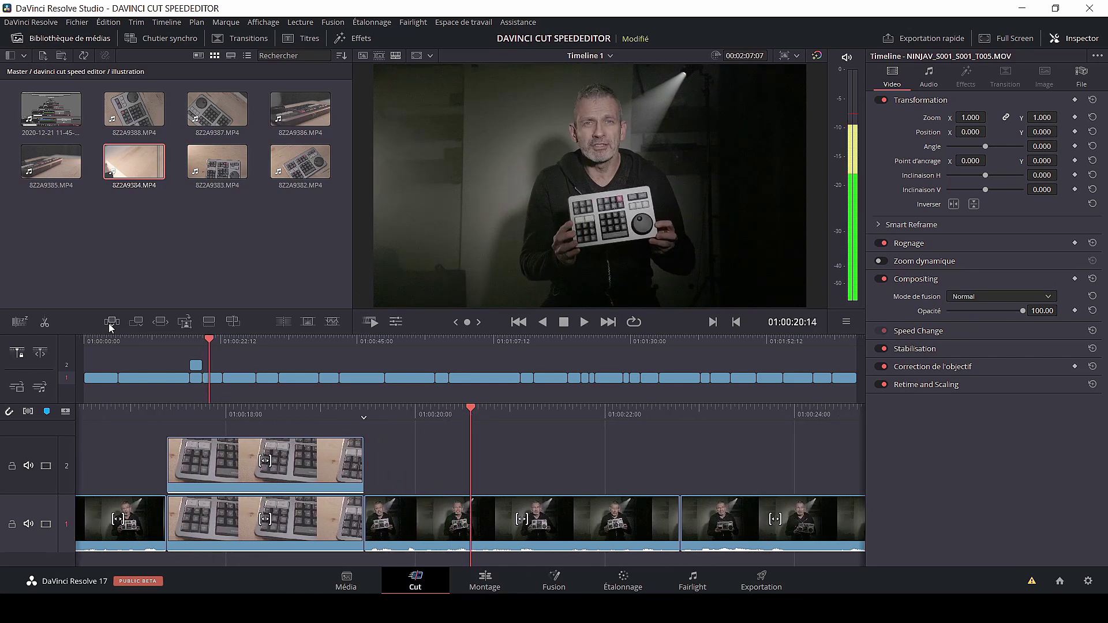
pyautogui.press('F11')
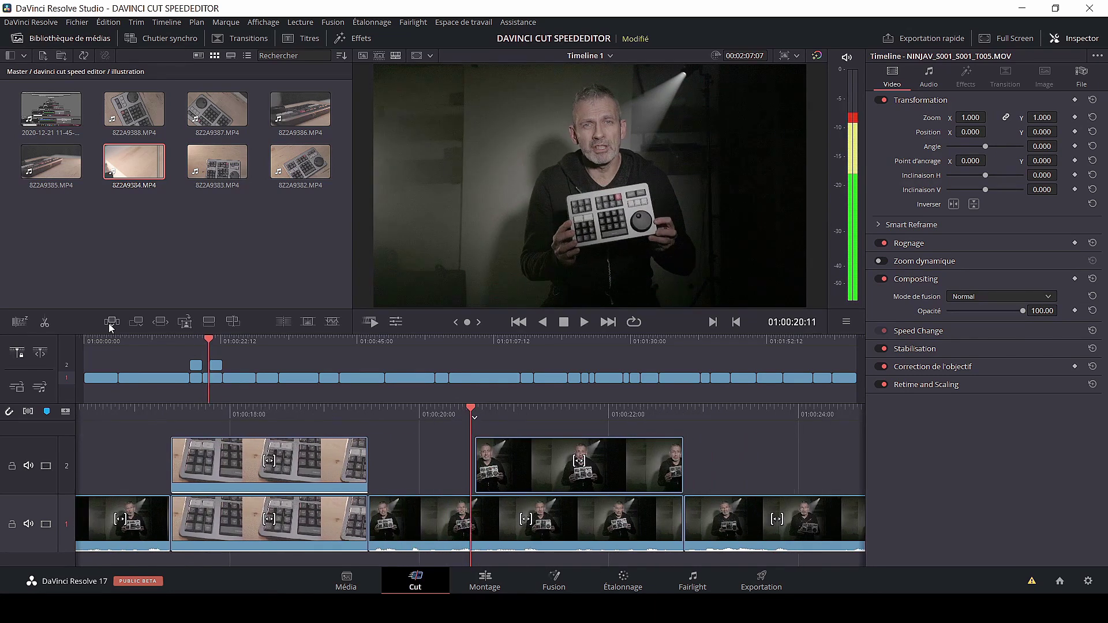
# - Review the close-up on track 2 up to 01:00:22:15, and move on to 01:00:25:15 in the following clip
pyautogui.press('l')
pyautogui.press('l')
pyautogui.press('Left')
pyautogui.press('Left')
pyautogui.press('Left')
pyautogui.press('Left')
pyautogui.press('Left')
pyautogui.press('Left')
pyautogui.press('Left')
pyautogui.press('Left')
pyautogui.press('Left')
pyautogui.press('Left')
pyautogui.press('Left')
pyautogui.press('Left')
pyautogui.press('Left')
pyautogui.press('Left')
pyautogui.press('Left')
pyautogui.press('Left')
pyautogui.press('Left')
pyautogui.press('Left')
pyautogui.press('Left')
pyautogui.press('Left')
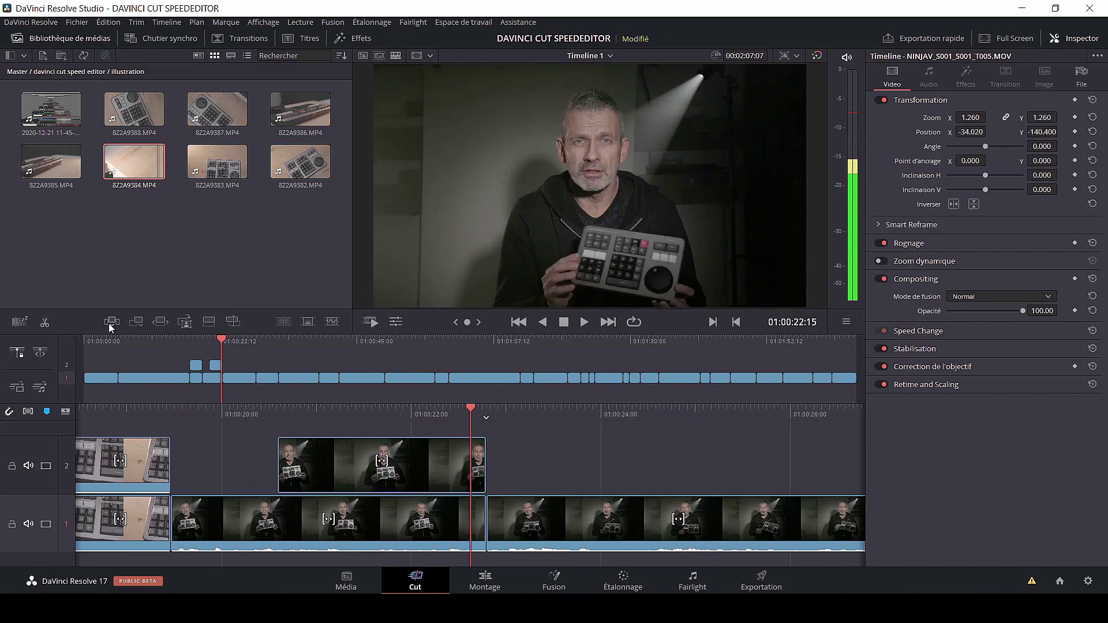
pyautogui.press('Right')
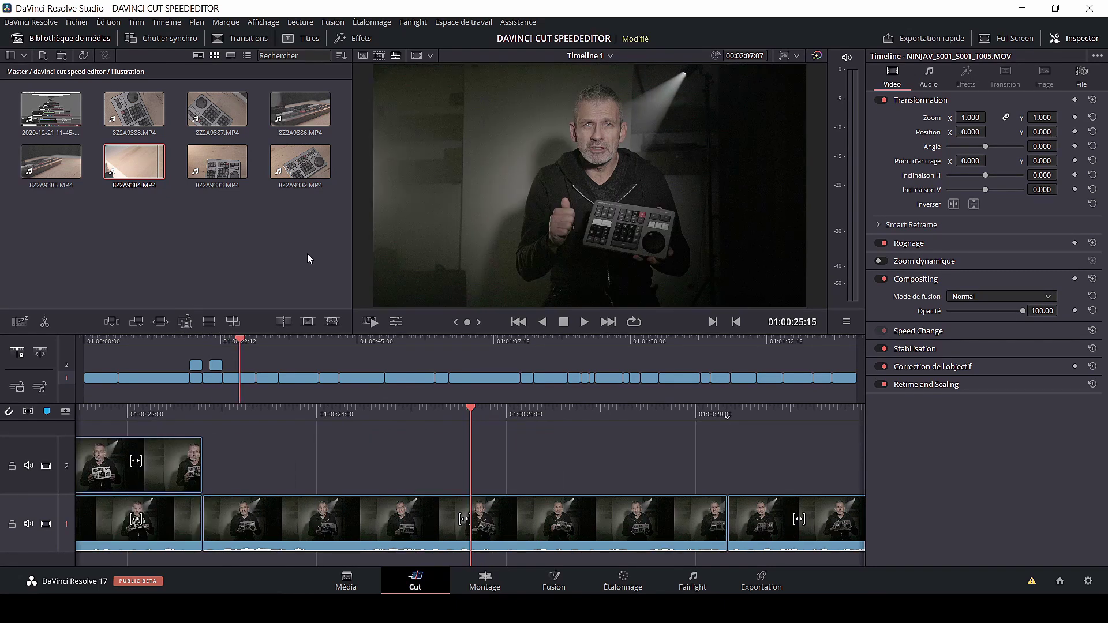
# - Move the timeline playhead back to 01:00:25:09 in the clip following the close-up
pyautogui.press('Left')
pyautogui.press('Left')
pyautogui.press('Left')
pyautogui.press('Left')
pyautogui.press('Left')
pyautogui.press('Left')
pyautogui.press('Left')
pyautogui.press('Left')
pyautogui.press('Left')
pyautogui.press('Left')
pyautogui.press('Right')
pyautogui.press('Right')
pyautogui.press('Right')
pyautogui.press('Right')
pyautogui.press('Right')
pyautogui.press('Left')
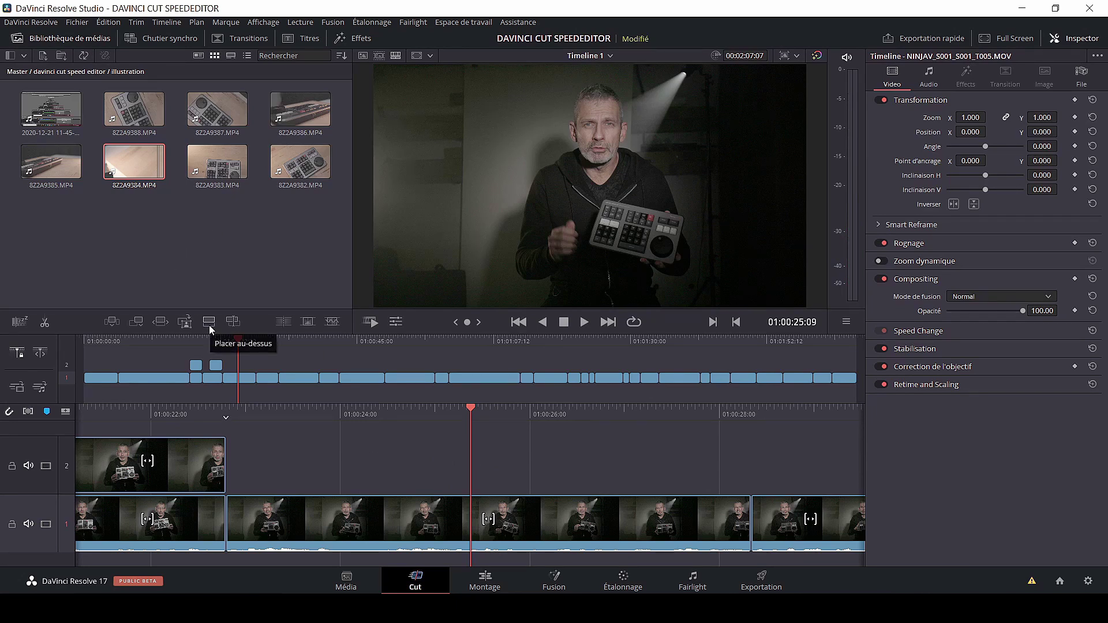
# - From the illustration bin, load clip 8Z2A9383.MP4 and mark the start of its keyboard passage at about 02:25:01;44
pyautogui.click(221, 169)
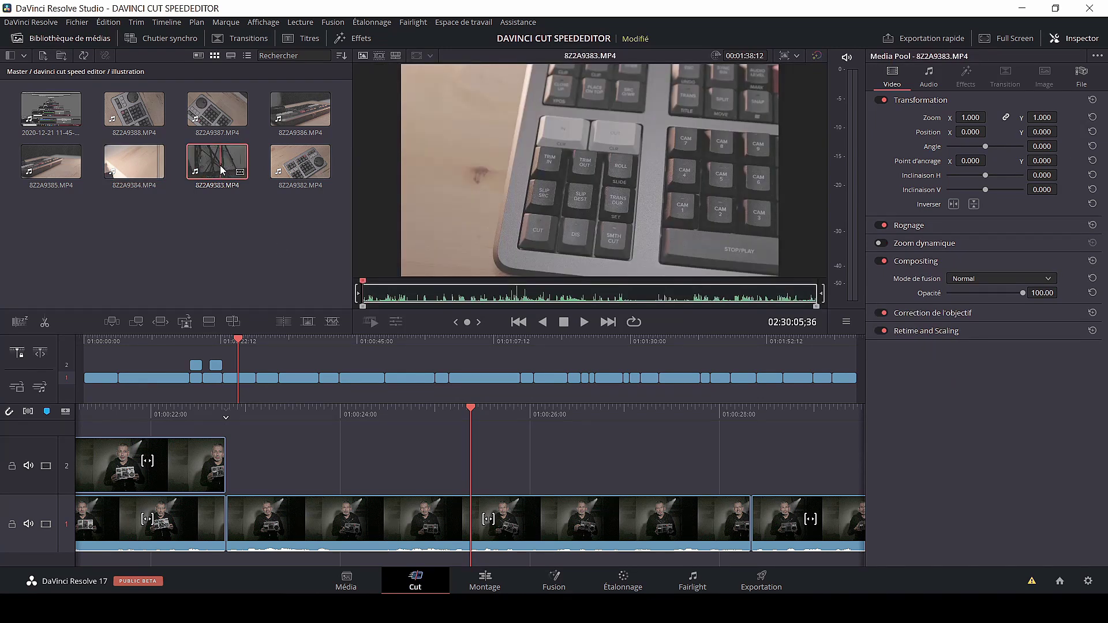
pyautogui.press('Right')
pyautogui.press('Right')
pyautogui.press('Right')
pyautogui.press('Right')
pyautogui.press('Right')
pyautogui.press('Right')
pyautogui.press('Right')
pyautogui.press('Right')
pyautogui.press('Right')
pyautogui.press('Right')
pyautogui.press('Right')
pyautogui.press('Right')
pyautogui.press('Right')
pyautogui.press('Right')
pyautogui.press('Right')
pyautogui.press('Right')
pyautogui.press('Right')
pyautogui.press('Right')
pyautogui.press('Right')
pyautogui.press('Right')
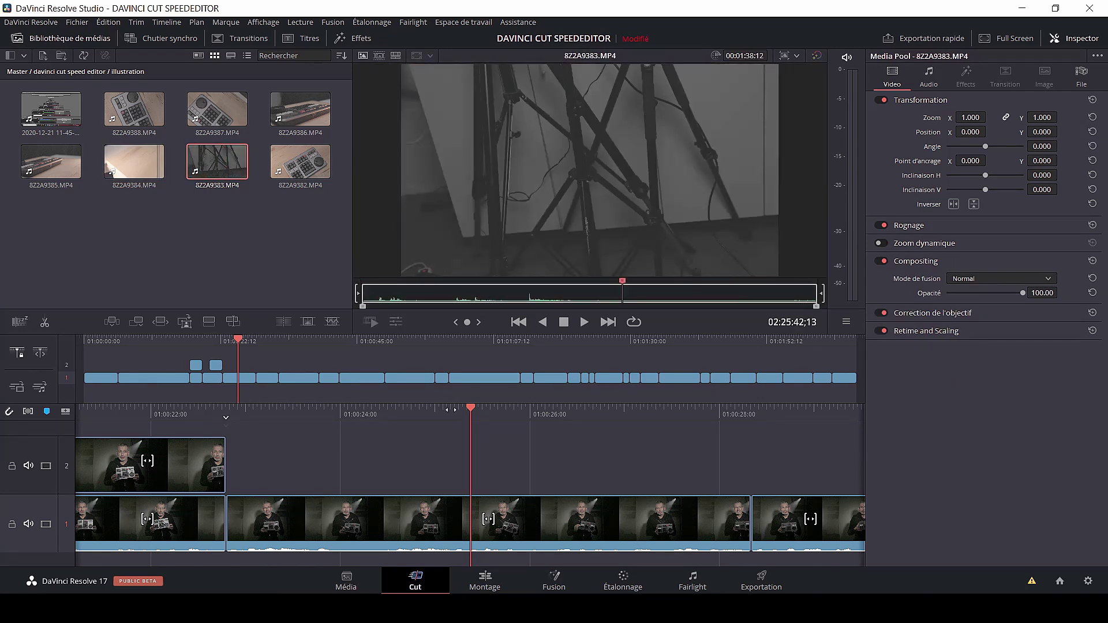
pyautogui.press('Left')
pyautogui.press('Left')
pyautogui.press('Left')
pyautogui.press('Left')
pyautogui.press('Left')
pyautogui.press('Left')
pyautogui.press('Left')
pyautogui.press('Left')
pyautogui.press('Left')
pyautogui.press('Left')
pyautogui.press('Left')
pyautogui.press('Left')
pyautogui.press('Left')
pyautogui.press('Left')
pyautogui.press('Left')
pyautogui.press('Left')
pyautogui.press('Left')
pyautogui.press('Left')
pyautogui.press('Left')
pyautogui.press('Left')
pyautogui.press('Left')
pyautogui.press('Left')
pyautogui.press('Left')
pyautogui.press('Left')
pyautogui.press('Left')
pyautogui.press('Left')
pyautogui.press('Left')
pyautogui.press('Left')
pyautogui.press('Left')
pyautogui.press('Left')
pyautogui.press('Left')
pyautogui.press('Left')
pyautogui.press('Left')
pyautogui.press('Left')
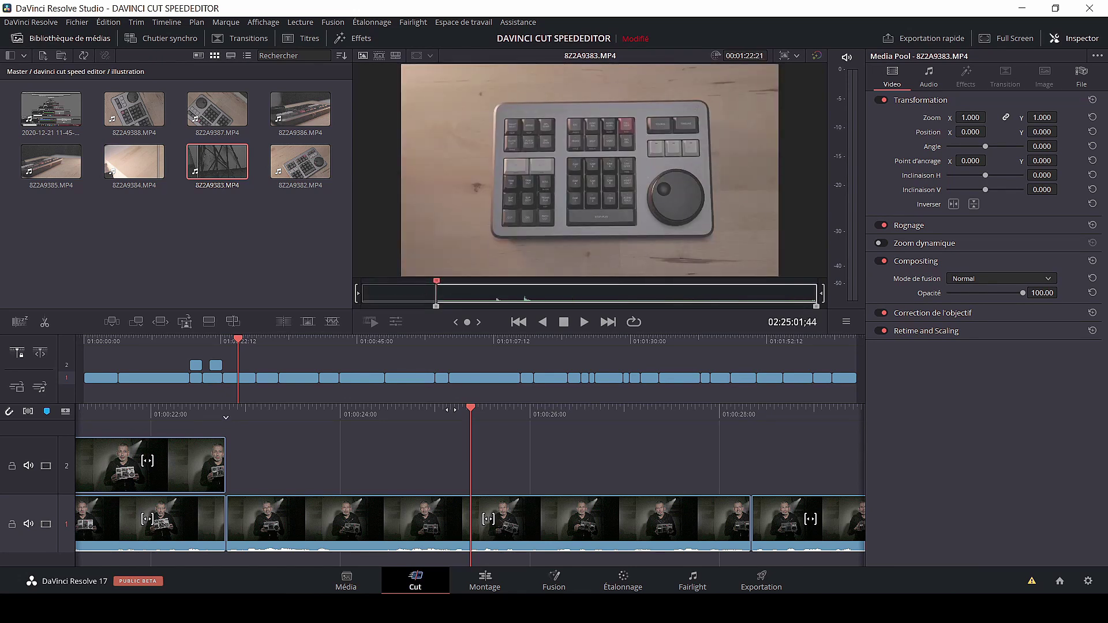
# - Mark the end of the keyboard passage at about 02:25:02;55 and place it on top on track 2 at 01:00:25:09
pyautogui.press('Right')
pyautogui.press('Right')
pyautogui.press('Right')
pyautogui.press('Right')
pyautogui.press('Right')
pyautogui.press('Right')
pyautogui.press('Right')
pyautogui.press('Right')
pyautogui.press('Right')
pyautogui.press('Right')
pyautogui.press('Right')
pyautogui.press('Right')
pyautogui.press('Right')
pyautogui.press('Right')
pyautogui.press('Right')
pyautogui.press('Right')
pyautogui.press('Right')
pyautogui.press('Right')
pyautogui.press('Right')
pyautogui.press('Right')
pyautogui.press('o')
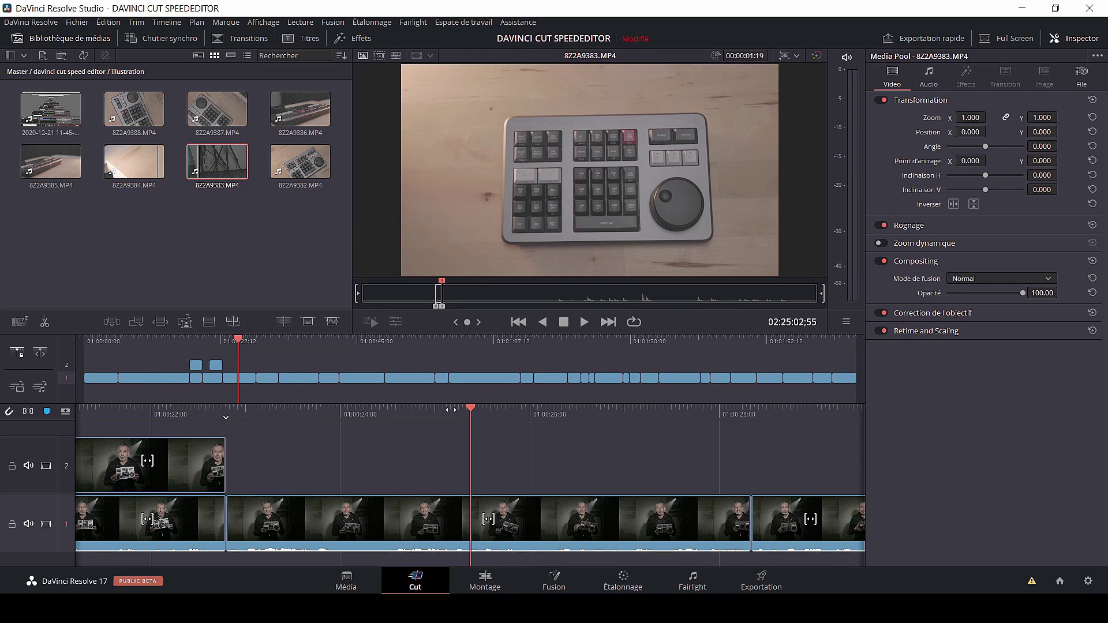
pyautogui.click(214, 322)
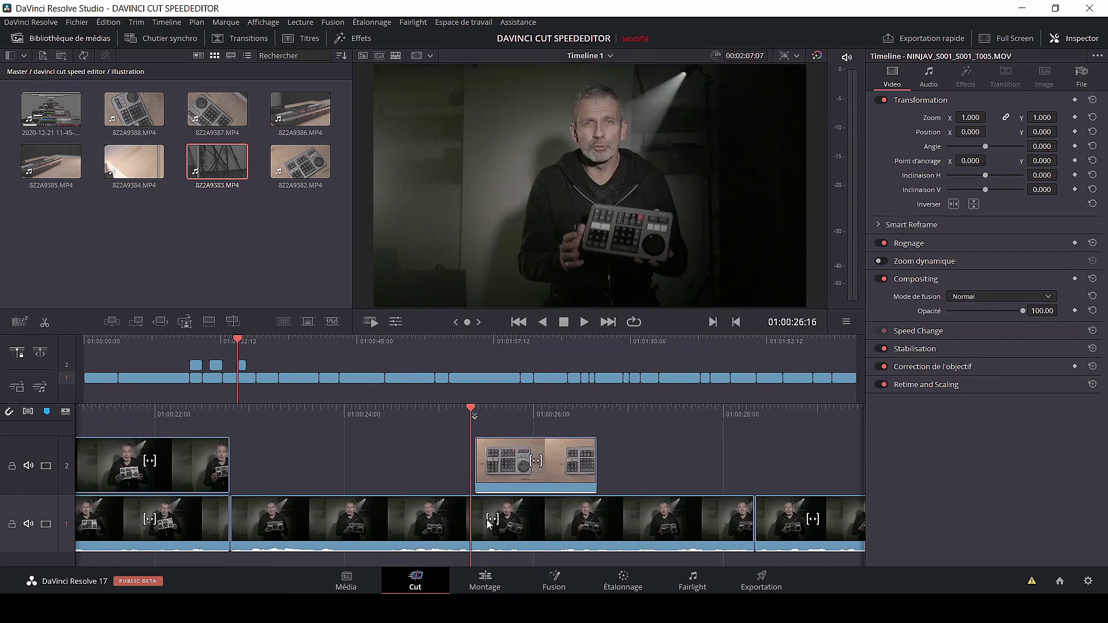
# - Review the new keyboard overlay on track 2 through to its end, and return to just before its start
pyautogui.press('Right')
pyautogui.press('Right')
pyautogui.press('Right')
pyautogui.press('Right')
pyautogui.press('Right')
pyautogui.press('Right')
pyautogui.press('Right')
pyautogui.press('Right')
pyautogui.press('Right')
pyautogui.press('Right')
pyautogui.press('Right')
pyautogui.press('Right')
pyautogui.press('Right')
pyautogui.press('Right')
pyautogui.press('Right')
pyautogui.press('Right')
pyautogui.press('Right')
pyautogui.press('Right')
pyautogui.press('Right')
pyautogui.press('Right')
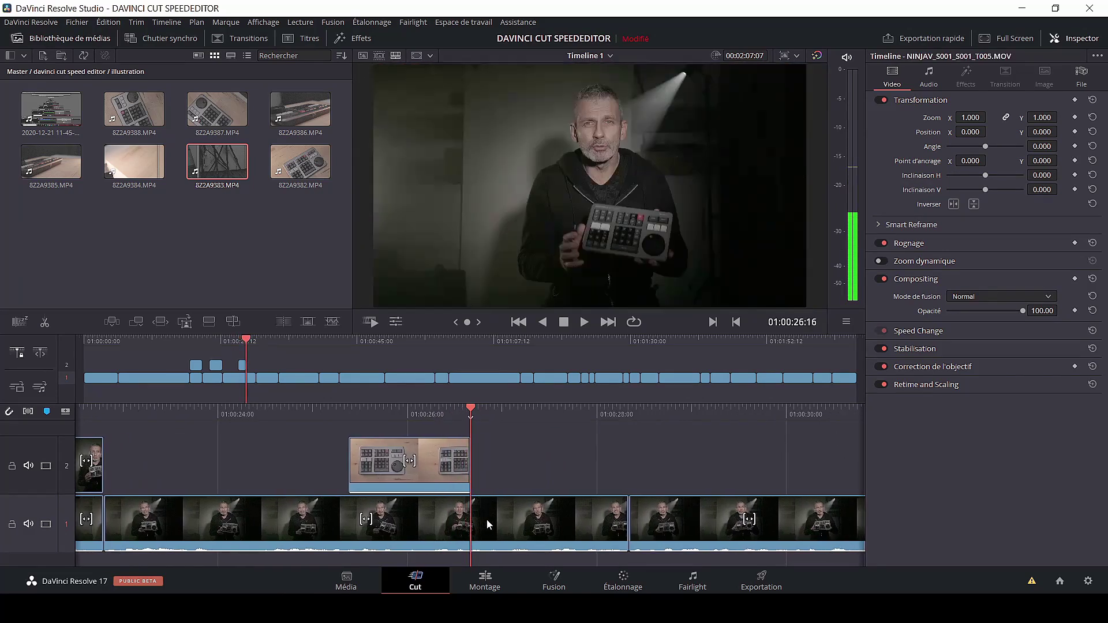
pyautogui.press('Left')
pyautogui.press('Left')
pyautogui.press('Left')
pyautogui.press('Left')
pyautogui.press('Left')
pyautogui.press('Left')
pyautogui.press('Left')
pyautogui.press('Left')
pyautogui.press('Left')
pyautogui.press('Left')
pyautogui.press('Left')
pyautogui.press('Left')
pyautogui.press('Left')
pyautogui.press('Left')
pyautogui.press('Left')
pyautogui.press('Left')
pyautogui.press('Left')
pyautogui.press('Left')
pyautogui.press('Left')
pyautogui.press('Left')
pyautogui.press('Left')
pyautogui.press('Left')
pyautogui.press('Left')
pyautogui.press('Left')
pyautogui.press('Left')
pyautogui.press('Left')
pyautogui.press('Left')
pyautogui.press('Left')
pyautogui.press('Left')
pyautogui.press('Left')
pyautogui.press('Left')
pyautogui.press('Left')
pyautogui.press('Left')
pyautogui.press('Left')
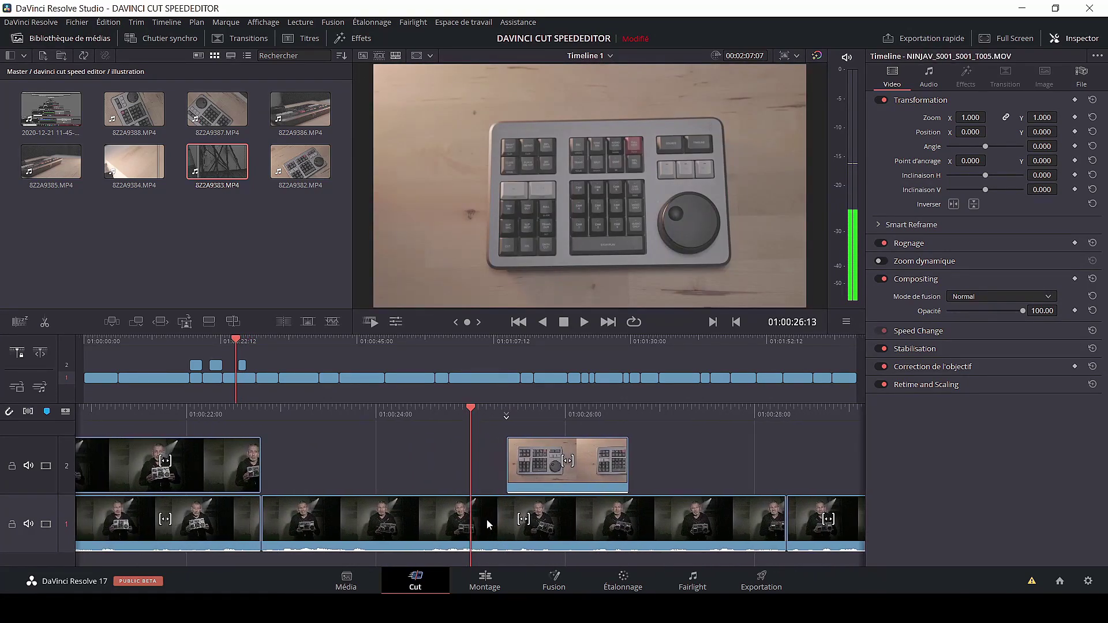
# - Split the track 1 presenter clip at 01:00:24:00, in the gap before the keyboard overlay
pyautogui.click(508, 464)
pyautogui.press('Left')
pyautogui.press('Left')
pyautogui.press('Left')
pyautogui.press('Left')
pyautogui.press('Left')
pyautogui.press('Left')
pyautogui.press('Left')
pyautogui.press('Left')
pyautogui.press('Left')
pyautogui.press('Left')
pyautogui.press('Left')
pyautogui.press('Left')
pyautogui.press('Left')
pyautogui.press('Left')
pyautogui.press('Left')
pyautogui.press('Left')
pyautogui.press('Left')
pyautogui.press('Left')
pyautogui.press('Left')
pyautogui.press('Left')
pyautogui.press('Right')
pyautogui.press('Right')
pyautogui.press('Right')
pyautogui.press('Right')
pyautogui.press('Right')
pyautogui.press('Right')
pyautogui.press('Right')
pyautogui.press('Right')
pyautogui.press('Right')
pyautogui.press('Right')
pyautogui.press('Right')
pyautogui.press('Right')
pyautogui.press('Right')
pyautogui.press('Right')
pyautogui.press('Right')
pyautogui.press('Left')
pyautogui.press('Left')
pyautogui.press('Left')
pyautogui.press('Left')
pyautogui.press('Left')
pyautogui.press('Right')
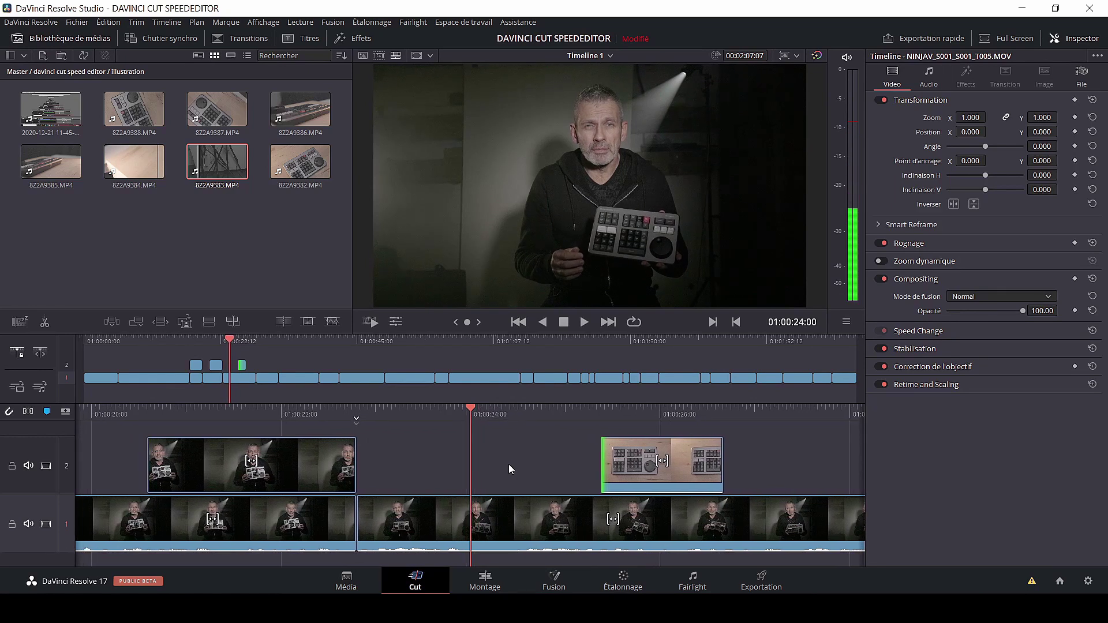
pyautogui.click(46, 325)
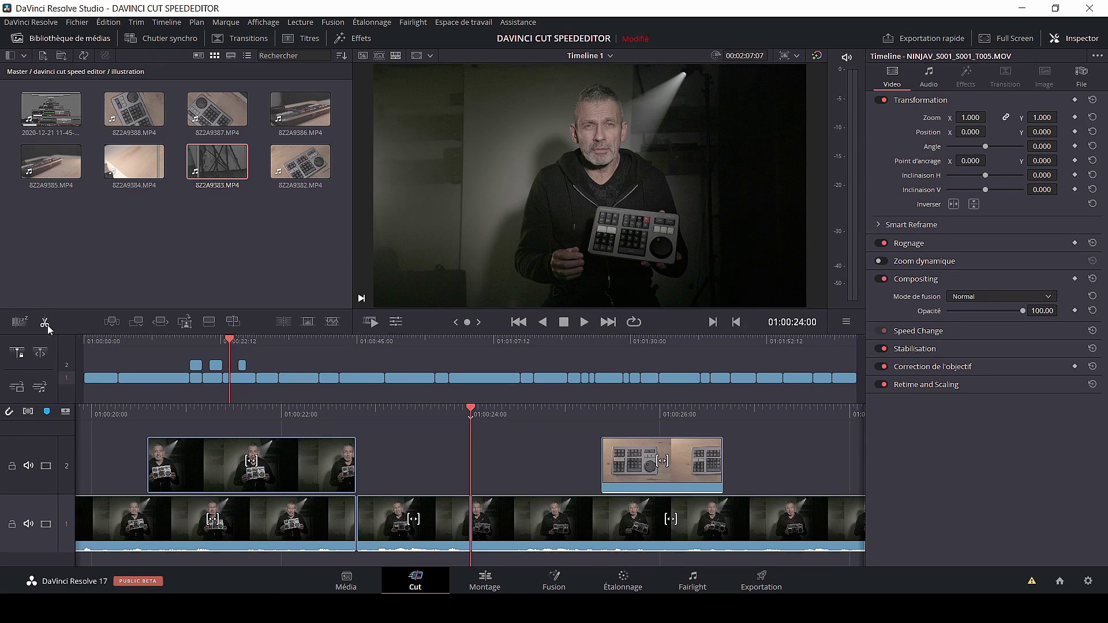
# - Split the track 1 presenter clip again at 01:00:24:10 to isolate a short unwanted segment
pyautogui.press('Right')
pyautogui.press('Right')
pyautogui.press('Right')
pyautogui.press('Right')
pyautogui.press('Right')
pyautogui.press('Right')
pyautogui.press('Left')
pyautogui.press('Left')
pyautogui.press('Left')
pyautogui.press('Left')
pyautogui.press('Right')
pyautogui.press('Right')
pyautogui.press('Right')
pyautogui.press('Right')
pyautogui.press('Right')
pyautogui.press('Right')
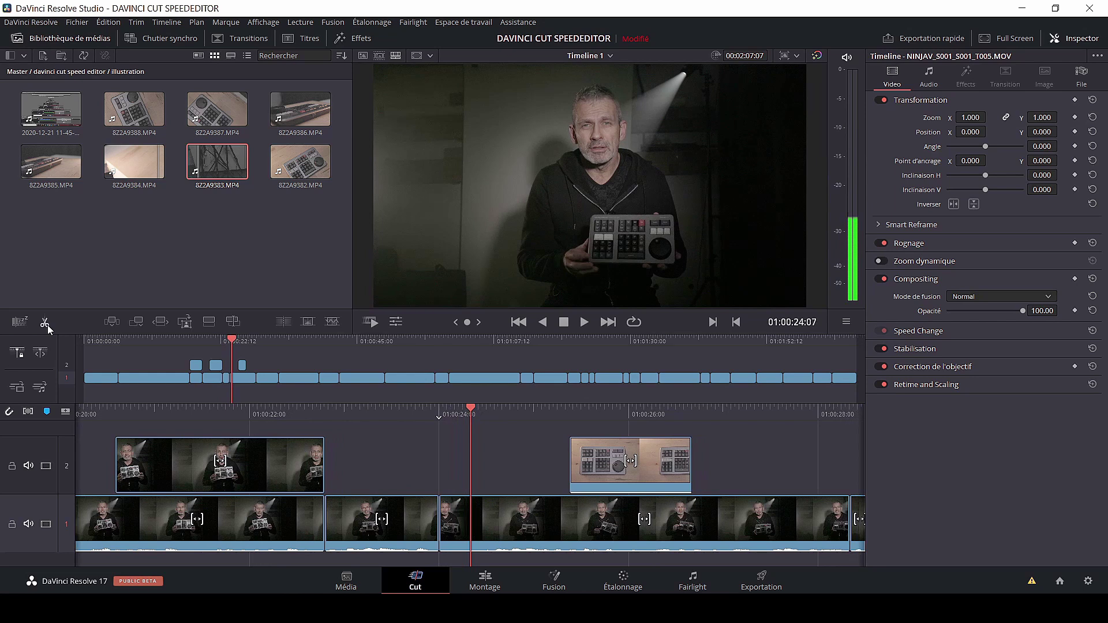
pyautogui.press('Right')
pyautogui.press('Right')
pyautogui.press('Right')
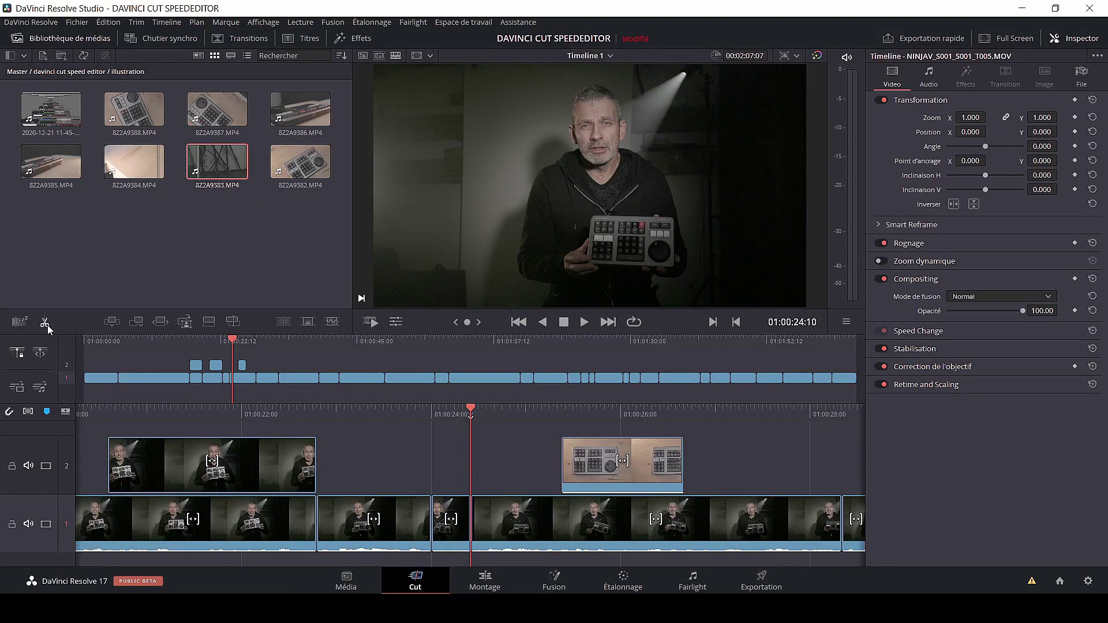
# - Check the short isolated segment frame by frame between its two cuts, finishing at its start at 01:00:24:00
pyautogui.press('Left')
pyautogui.press('Left')
pyautogui.press('Left')
pyautogui.press('Left')
pyautogui.press('Left')
pyautogui.press('Left')
pyautogui.press('Left')
pyautogui.press('Left')
pyautogui.press('Left')
pyautogui.press('Left')
pyautogui.press('Left')
pyautogui.press('Left')
pyautogui.press('Left')
pyautogui.press('Left')
pyautogui.press('Left')
pyautogui.press('Left')
pyautogui.press('Left')
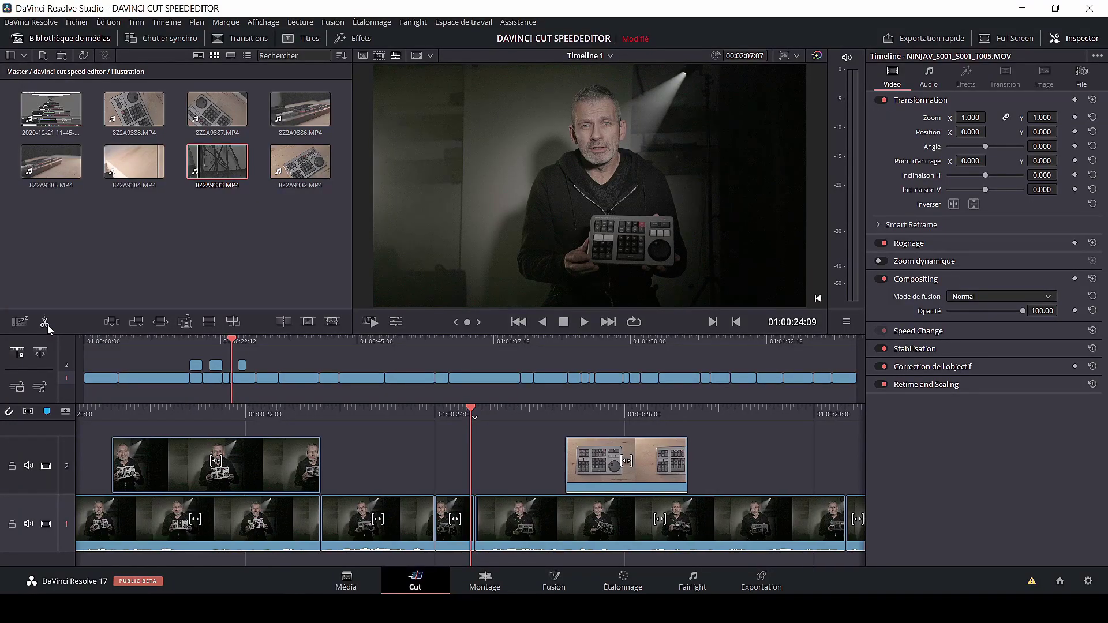
pyautogui.press('Left')
pyautogui.press('Right')
pyautogui.press('Right')
pyautogui.press('Right')
pyautogui.press('Right')
pyautogui.press('Right')
pyautogui.press('Right')
pyautogui.press('Right')
pyautogui.press('Right')
pyautogui.press('Right')
pyautogui.press('Right')
pyautogui.press('Right')
pyautogui.press('Right')
pyautogui.press('Right')
pyautogui.press('Right')
pyautogui.press('Left')
pyautogui.press('Left')
pyautogui.press('Left')
pyautogui.press('Left')
pyautogui.press('Left')
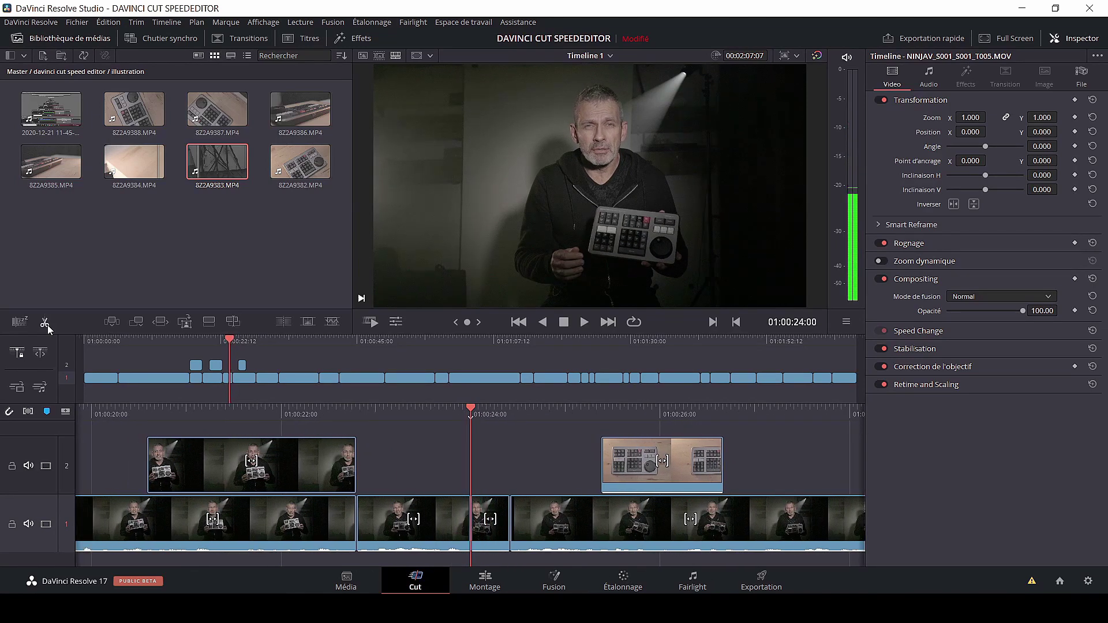
# - Delete the short segment starting at 01:00:24:00 from track 1 and close the gap
pyautogui.press('Right')
pyautogui.press('Right')
pyautogui.press('Right')
pyautogui.press('Right')
pyautogui.press('Right')
pyautogui.press('Left')
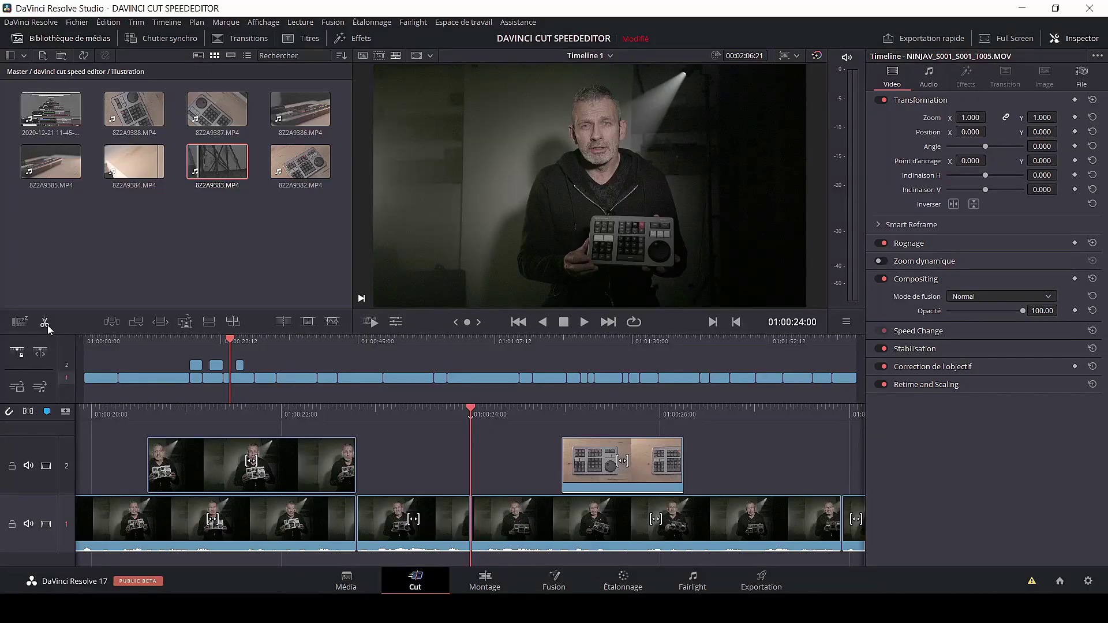
# - Review the new join at 01:00:24:00 by stepping back and forth across it, finishing on the cut
pyautogui.press('Left')
pyautogui.press('Left')
pyautogui.press('Left')
pyautogui.press('Left')
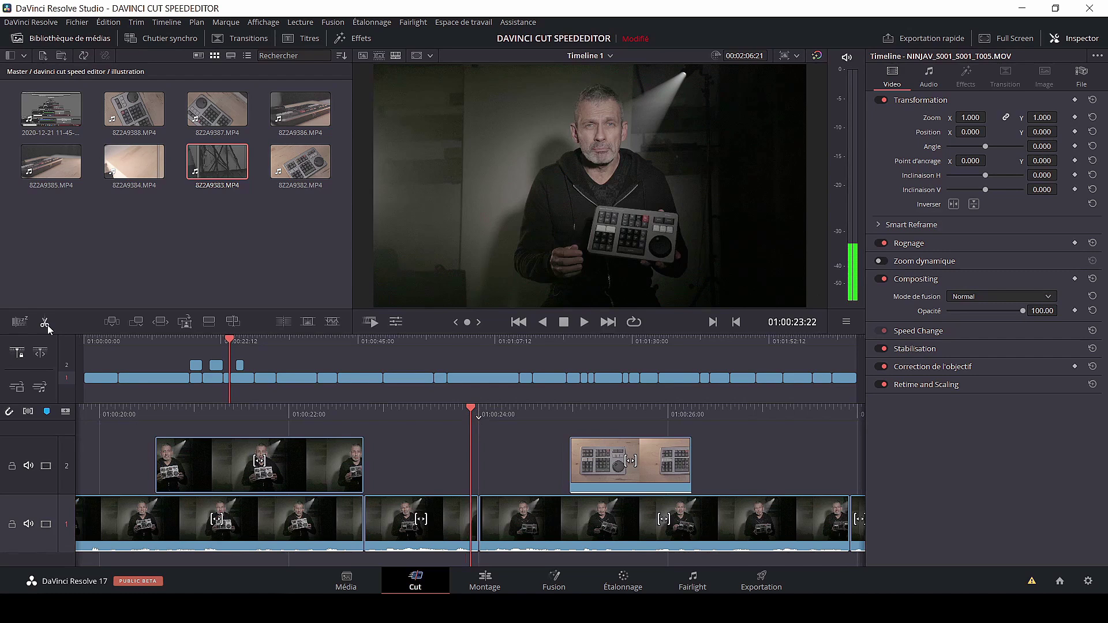
pyautogui.press('Right')
pyautogui.press('Right')
pyautogui.press('Right')
pyautogui.press('Right')
pyautogui.press('Right')
pyautogui.press('Right')
pyautogui.press('Right')
pyautogui.press('Right')
pyautogui.press('Right')
pyautogui.press('Right')
pyautogui.press('Right')
pyautogui.press('Right')
pyautogui.press('Right')
pyautogui.press('Right')
pyautogui.press('Right')
pyautogui.press('Left')
pyautogui.press('Left')
pyautogui.press('Left')
pyautogui.press('Left')
pyautogui.press('Left')
pyautogui.press('Left')
pyautogui.press('Left')
pyautogui.press('Left')
pyautogui.press('Left')
pyautogui.press('Left')
pyautogui.press('Left')
pyautogui.press('Left')
pyautogui.press('Left')
pyautogui.press('Left')
pyautogui.press('Left')
pyautogui.press('Left')
pyautogui.press('Left')
pyautogui.press('Left')
pyautogui.press('Left')
pyautogui.press('Left')
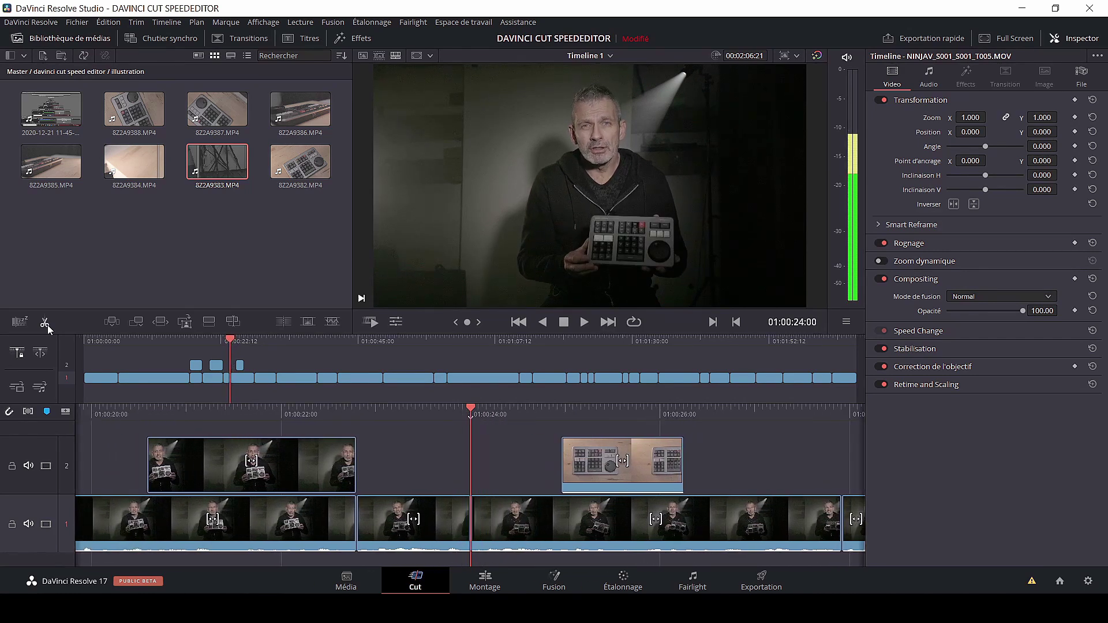
# - Go back through the edit to the start of the timeline and play the opening of the first presenter clip
pyautogui.press('Left')
pyautogui.press('Left')
pyautogui.press('Left')
pyautogui.press('Left')
pyautogui.press('Left')
pyautogui.press('Left')
pyautogui.press('Left')
pyautogui.press('Left')
pyautogui.press('Left')
pyautogui.press('Left')
pyautogui.press('Left')
pyautogui.press('Left')
pyautogui.press('Left')
pyautogui.press('Left')
pyautogui.press('Left')
pyautogui.press('Left')
pyautogui.press('Left')
pyautogui.press('Left')
pyautogui.press('Left')
pyautogui.press('Left')
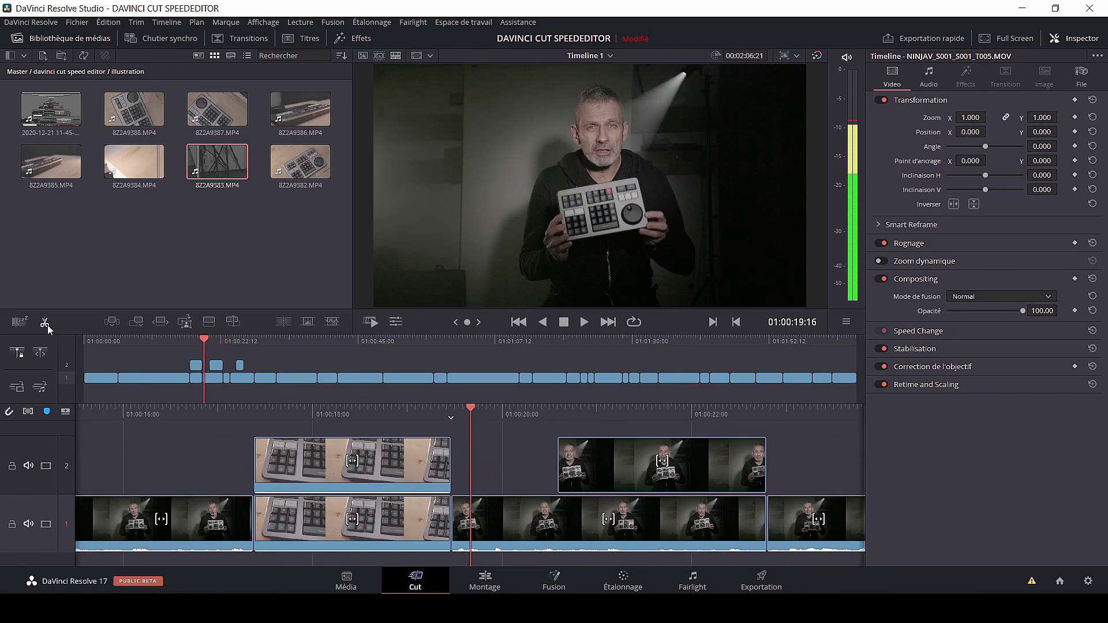
pyautogui.press('Left')
pyautogui.press('Left')
pyautogui.press('Left')
pyautogui.press('Left')
pyautogui.press('Left')
pyautogui.press('Left')
pyautogui.press('Left')
pyautogui.press('Left')
pyautogui.press('Left')
pyautogui.press('Left')
pyautogui.press('Left')
pyautogui.press('Left')
pyautogui.press('Left')
pyautogui.press('Left')
pyautogui.press('Left')
pyautogui.press('Left')
pyautogui.press('Left')
pyautogui.press('Left')
pyautogui.press('Left')
pyautogui.press('Left')
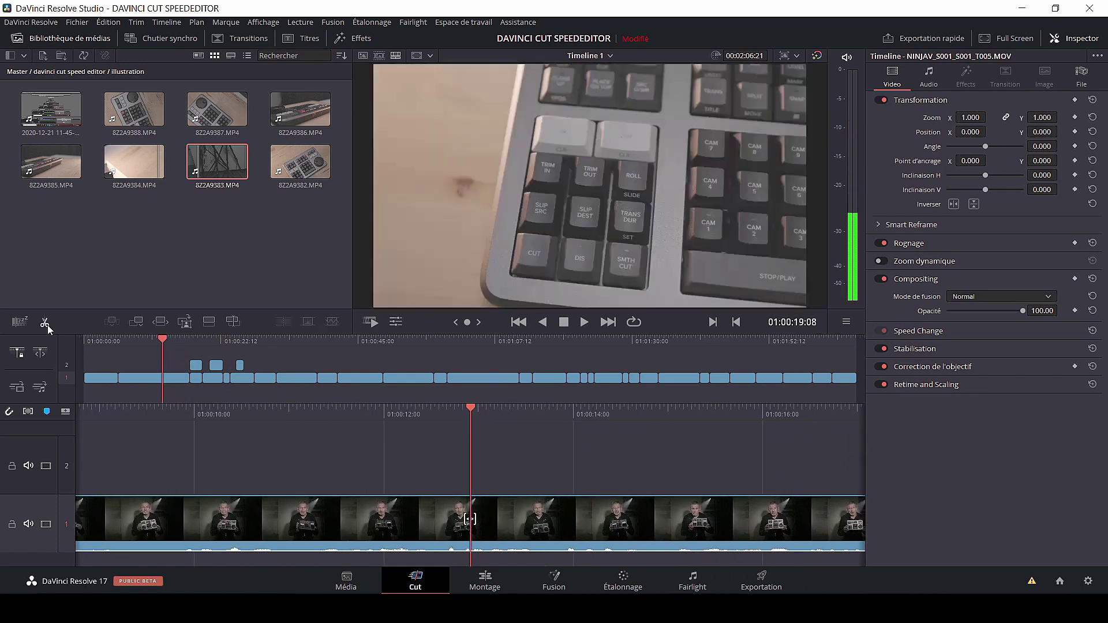
pyautogui.press('Left')
pyautogui.press('Left')
pyautogui.press('Left')
pyautogui.press('Left')
pyautogui.press('Left')
pyautogui.press('Left')
pyautogui.press('Left')
pyautogui.press('Left')
pyautogui.press('Left')
pyautogui.press('Left')
pyautogui.press('Left')
pyautogui.press('Left')
pyautogui.press('Left')
pyautogui.press('Left')
pyautogui.press('Left')
pyautogui.press('Left')
pyautogui.press('Left')
pyautogui.press('Left')
pyautogui.press('Left')
pyautogui.press('Left')
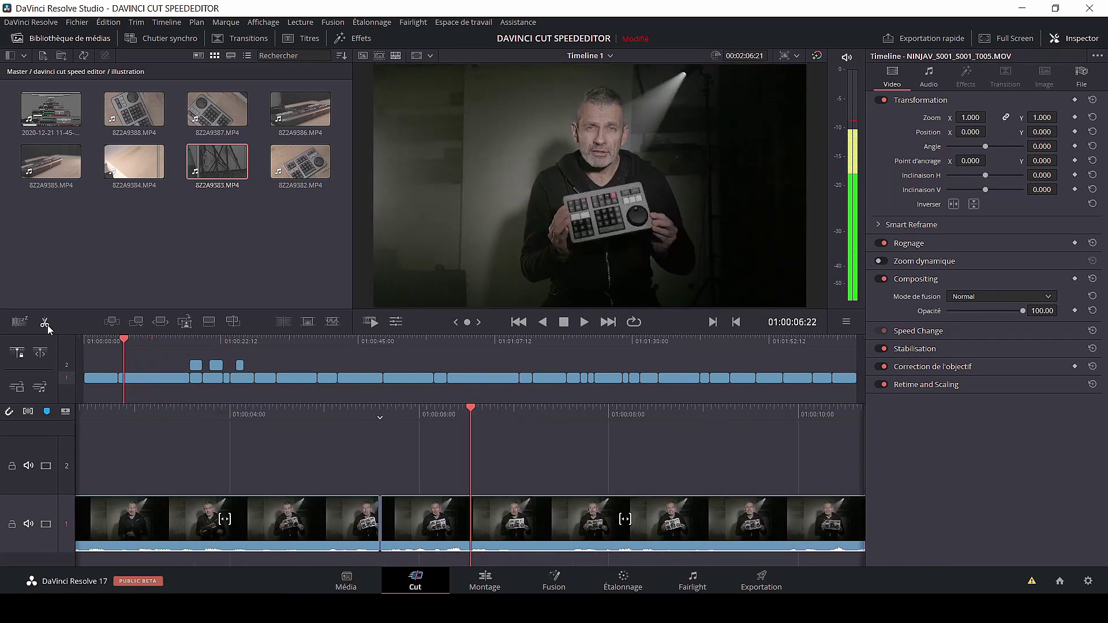
pyautogui.press('Left')
pyautogui.press('Left')
pyautogui.press('Left')
pyautogui.press('Left')
pyautogui.press('Left')
pyautogui.press('Left')
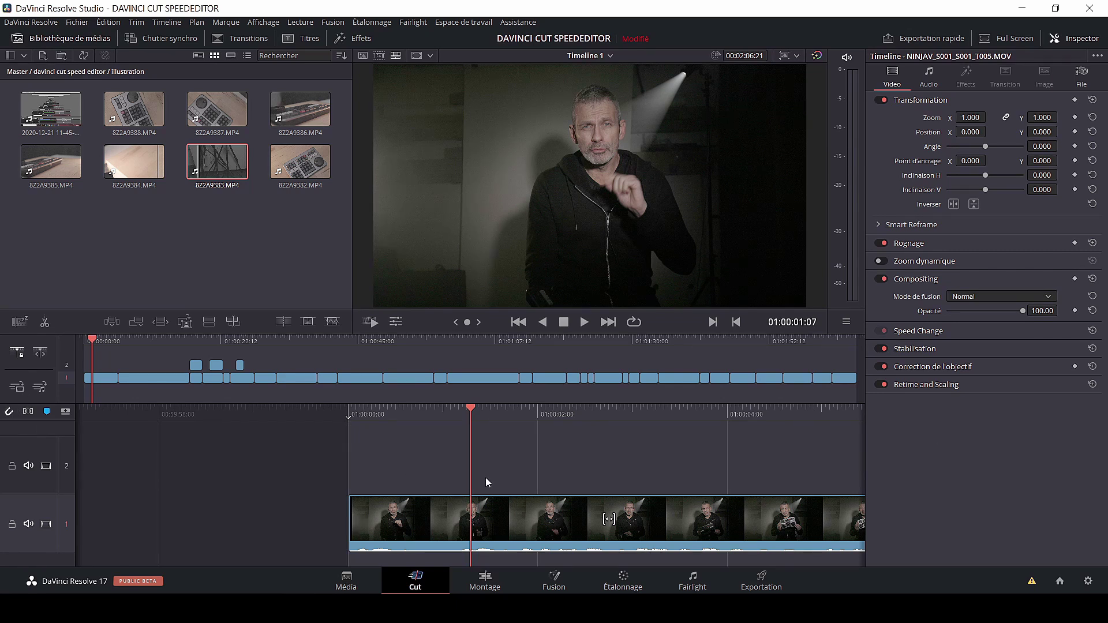
pyautogui.press('Home')
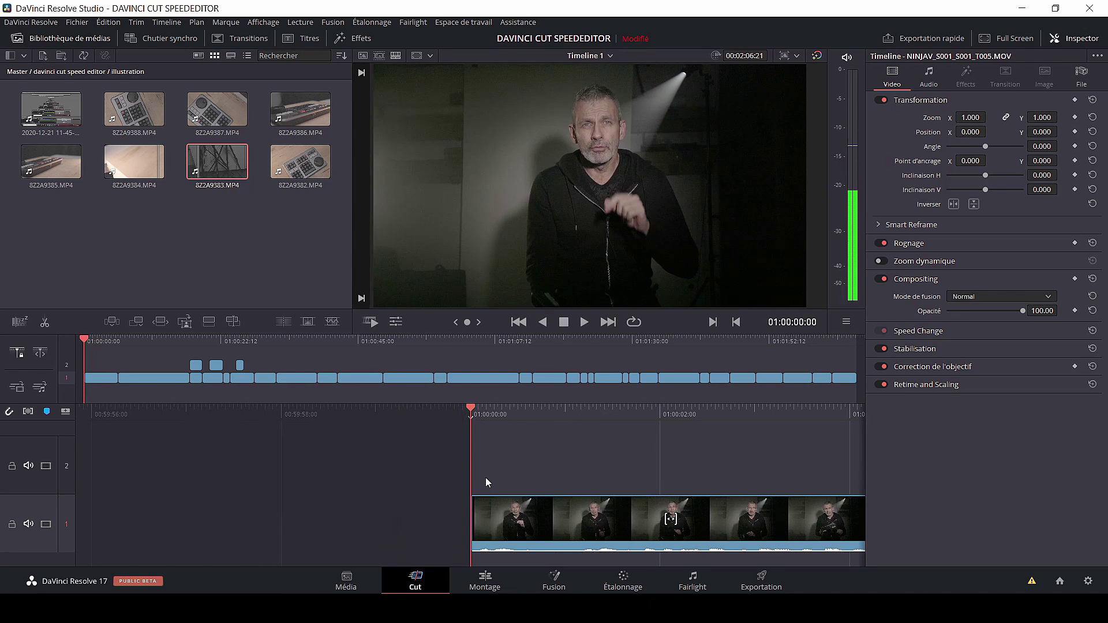
pyautogui.press('space')
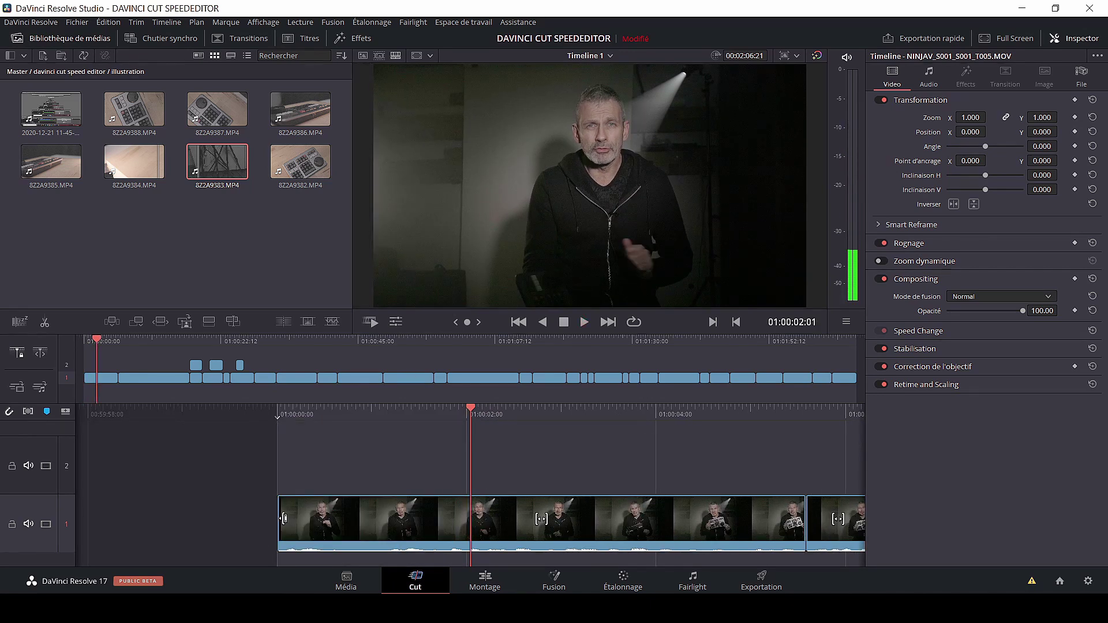
# - Trim 19 frames off the start of the first presenter clip on track 1, then check the new opening
pyautogui.moveTo(284, 518); pyautogui.dragTo(404, 523)
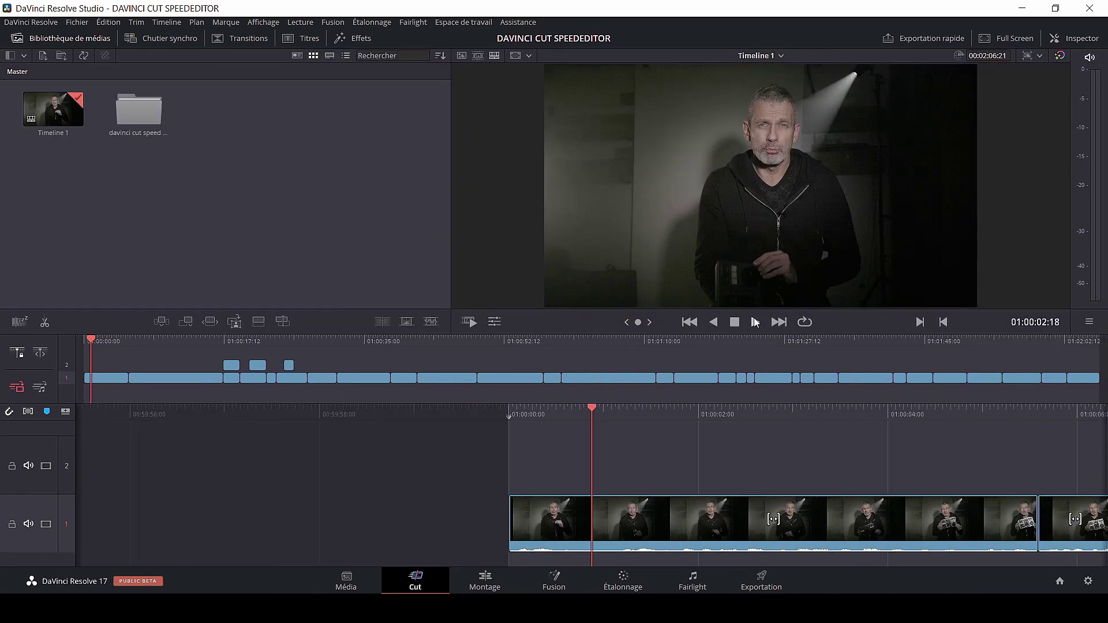
pyautogui.click(755, 322)
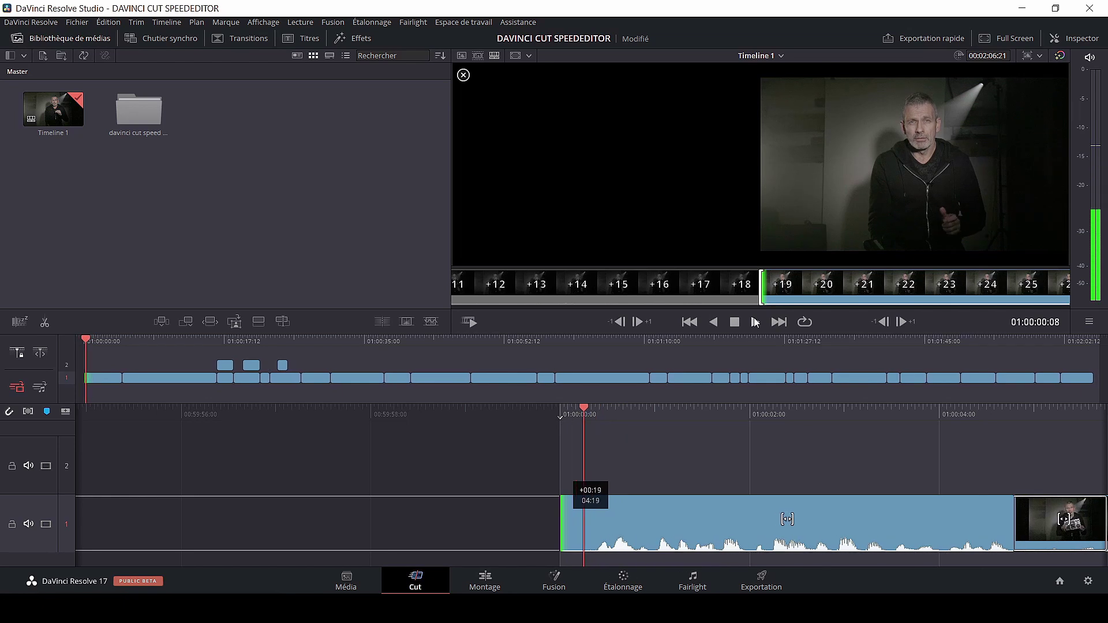
pyautogui.press('Left')
pyautogui.press('Left')
pyautogui.press('Left')
pyautogui.press('Left')
pyautogui.press('Left')
pyautogui.press('Right')
pyautogui.press('Right')
pyautogui.press('Right')
pyautogui.press('Right')
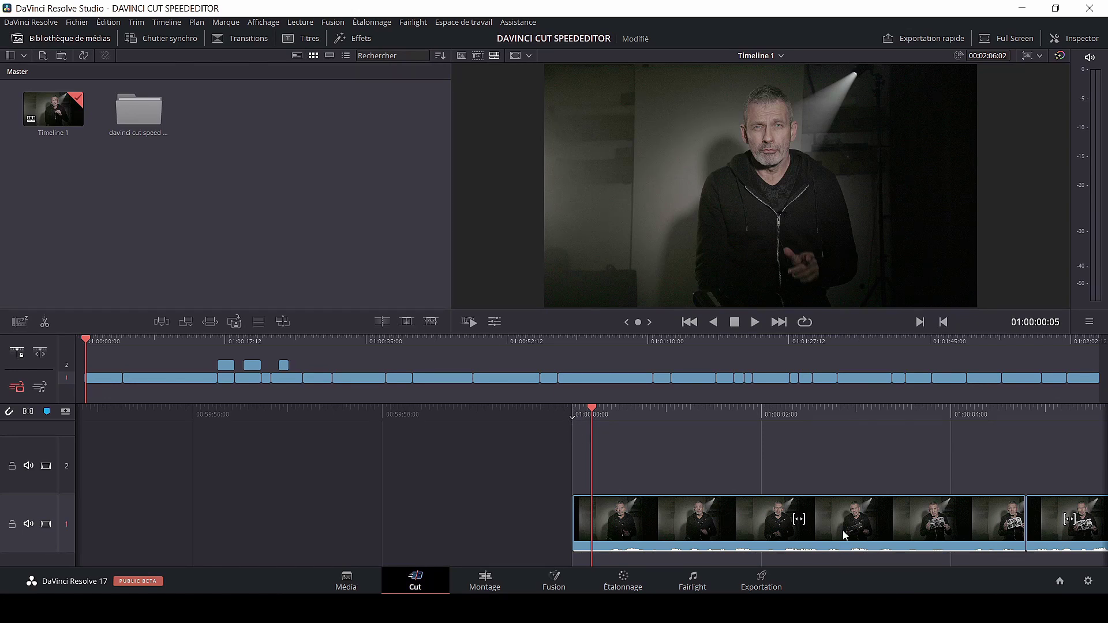
# - Trim the end of the first presenter clip on track 1 back to a length of 02:23
pyautogui.hotkey('ctrl', 'z')
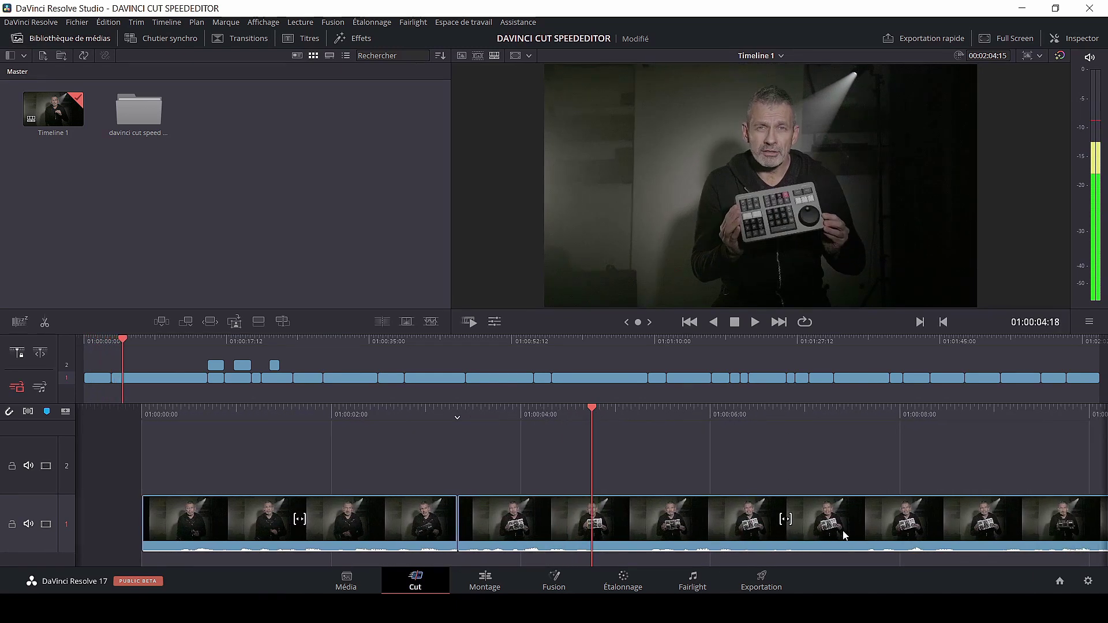
pyautogui.press('.')
pyautogui.press('.')
pyautogui.press('.')
pyautogui.press('.')
pyautogui.press('.')
pyautogui.press('.')
pyautogui.press('.')
pyautogui.press('.')
pyautogui.press('.')
pyautogui.press('.')
pyautogui.press('.')
pyautogui.press('.')
pyautogui.press('.')
pyautogui.press(',')
pyautogui.press(',')
pyautogui.press(',')
pyautogui.press(',')
pyautogui.press(',')
pyautogui.press(',')
pyautogui.press(',')
pyautogui.press(',')
pyautogui.press(',')
pyautogui.press(',')
pyautogui.press(',')
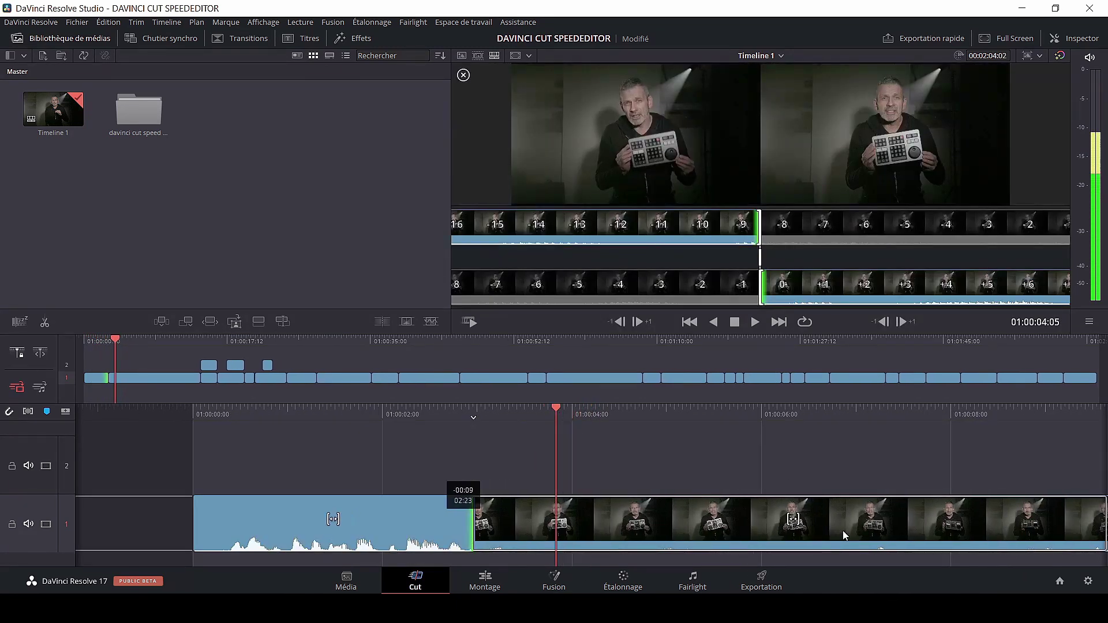
# - Trim about 22 frames off the end of the track 1 presenter clip just before the keyboard close-up
pyautogui.press('l')
pyautogui.press('l')
pyautogui.press('k')
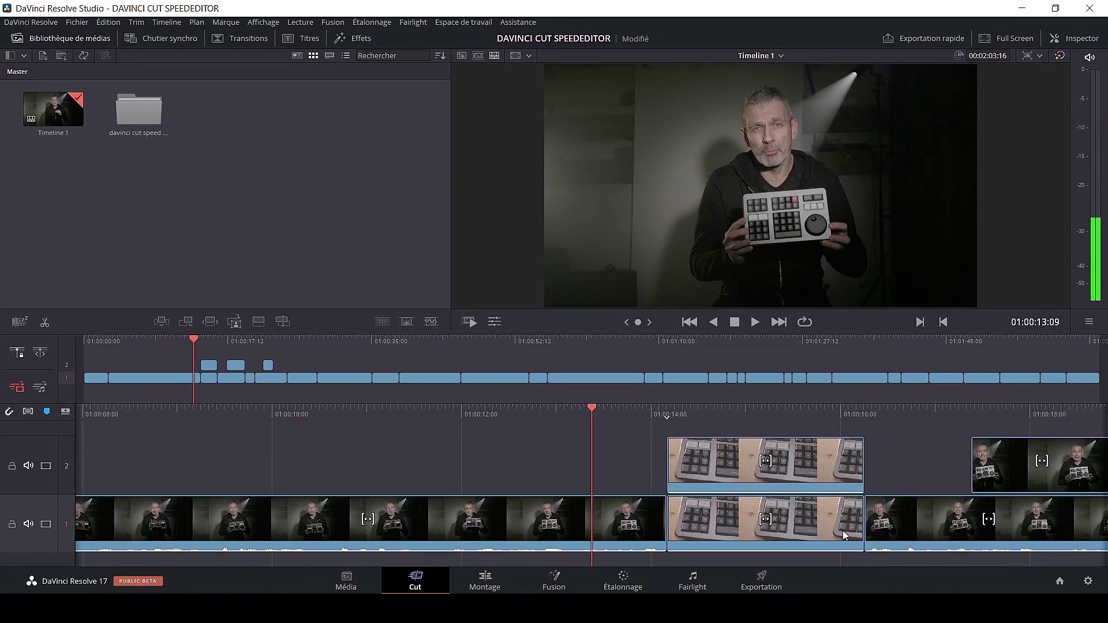
pyautogui.press(',')
pyautogui.press(',')
pyautogui.press(',')
pyautogui.press(',')
pyautogui.press(',')
pyautogui.press(',')
pyautogui.press(',')
pyautogui.press(',')
pyautogui.press(',')
pyautogui.press(',')
pyautogui.press(',')
pyautogui.press(',')
pyautogui.press(',')
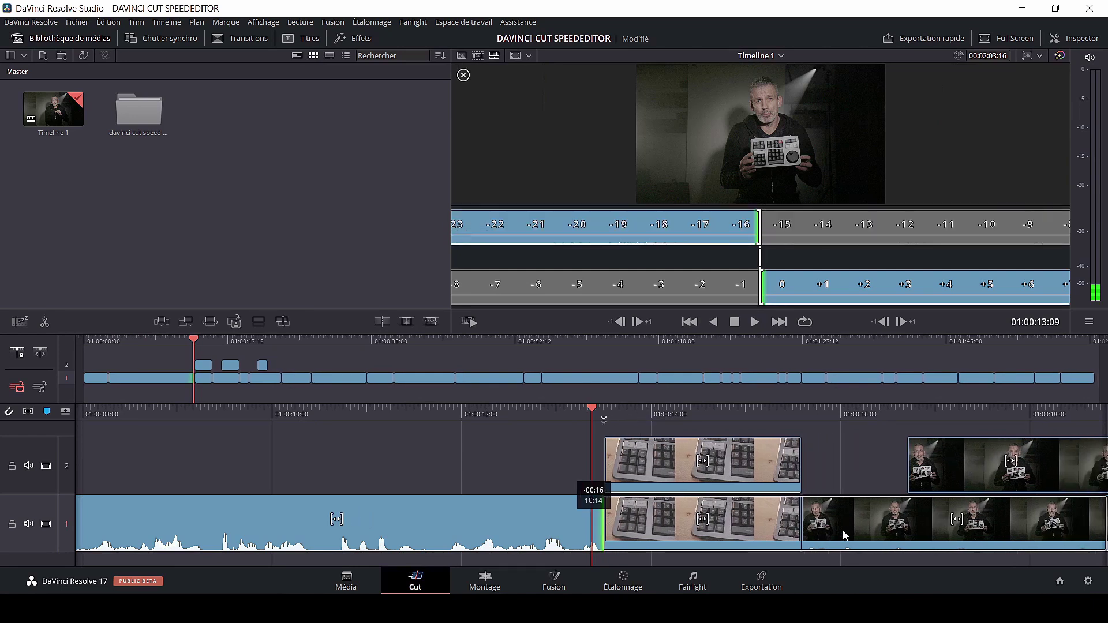
pyautogui.press(',')
pyautogui.press(',')
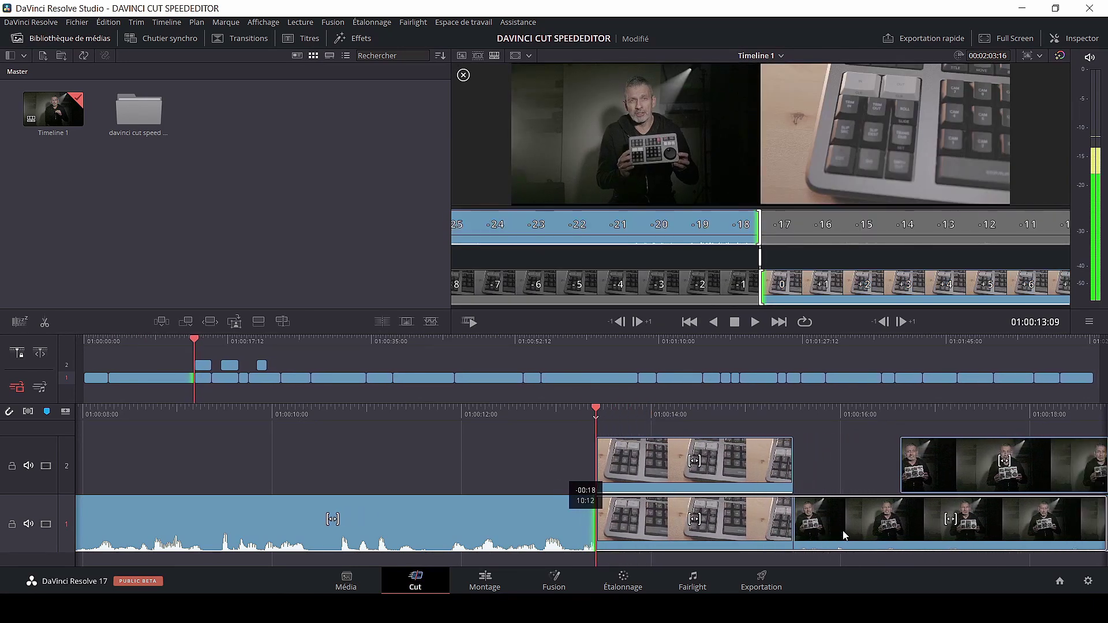
pyautogui.press(',')
pyautogui.press(',')
pyautogui.press(',')
pyautogui.press(',')
pyautogui.press(',')
pyautogui.press(',')
pyautogui.press(',')
pyautogui.press(',')
pyautogui.press(',')
pyautogui.press(',')
pyautogui.press(',')
pyautogui.press(',')
pyautogui.press(',')
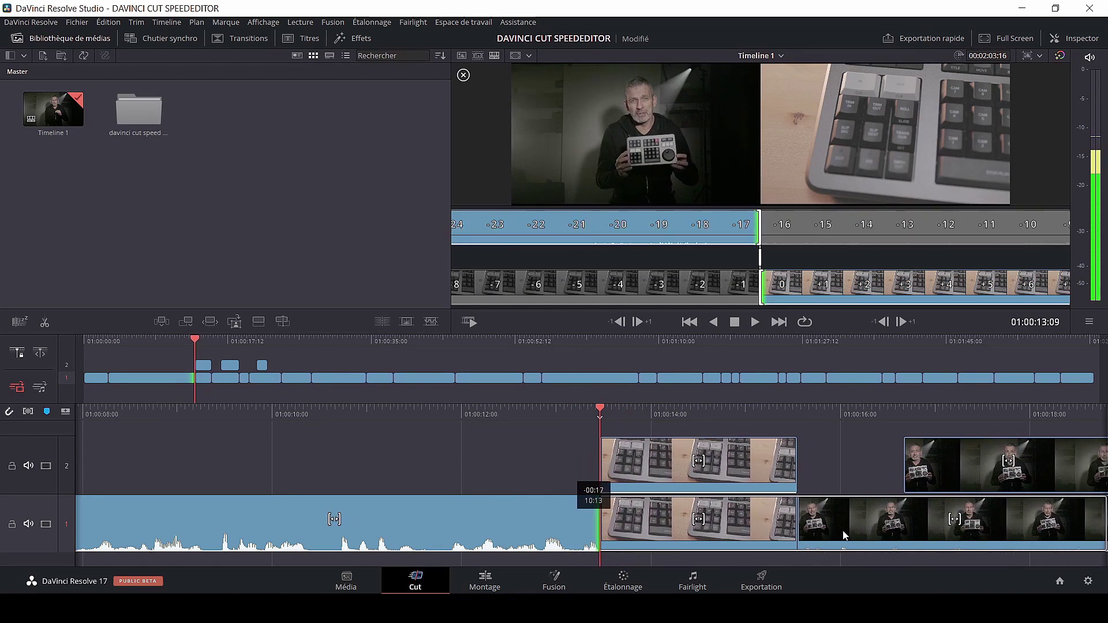
pyautogui.press('Escape')
# - Review the edit from the keyboard close-up to the presenter close-up on track 2, around 01:00:16:16
pyautogui.press('Right')
pyautogui.press('Right')
pyautogui.press('Right')
pyautogui.press('Right')
pyautogui.press('Right')
pyautogui.press('Right')
pyautogui.press('Right')
pyautogui.press('Right')
pyautogui.press('Right')
pyautogui.press('Right')
pyautogui.press('Right')
pyautogui.press('Right')
pyautogui.press('Right')
pyautogui.press('Right')
pyautogui.press('Right')
pyautogui.press('Right')
pyautogui.press('Right')
pyautogui.press('Right')
pyautogui.press('Right')
pyautogui.press('Right')
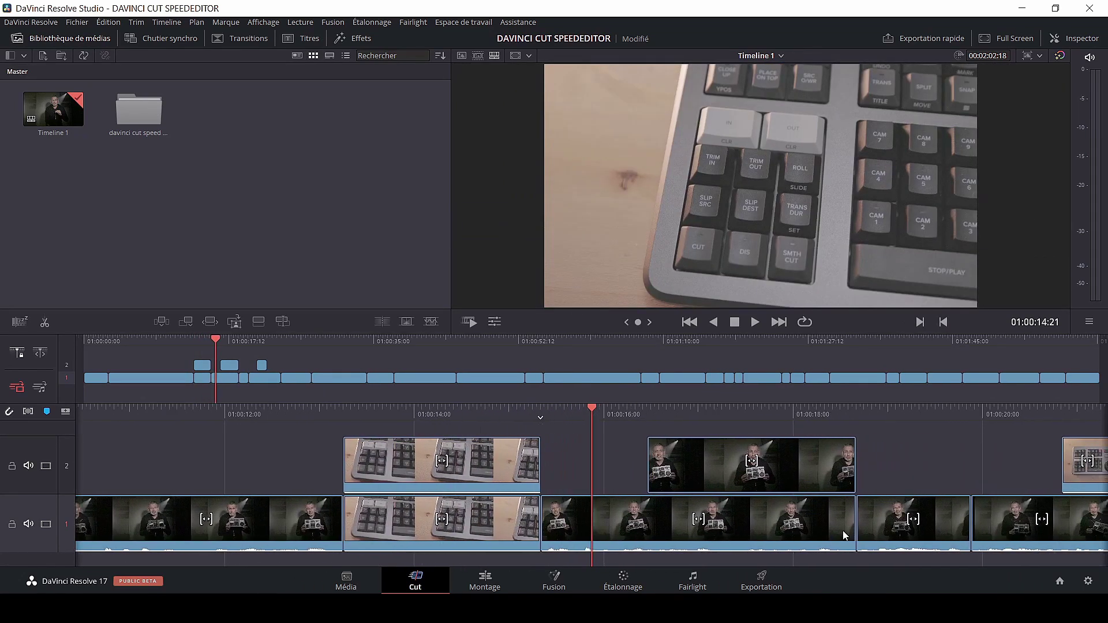
pyautogui.press('space')
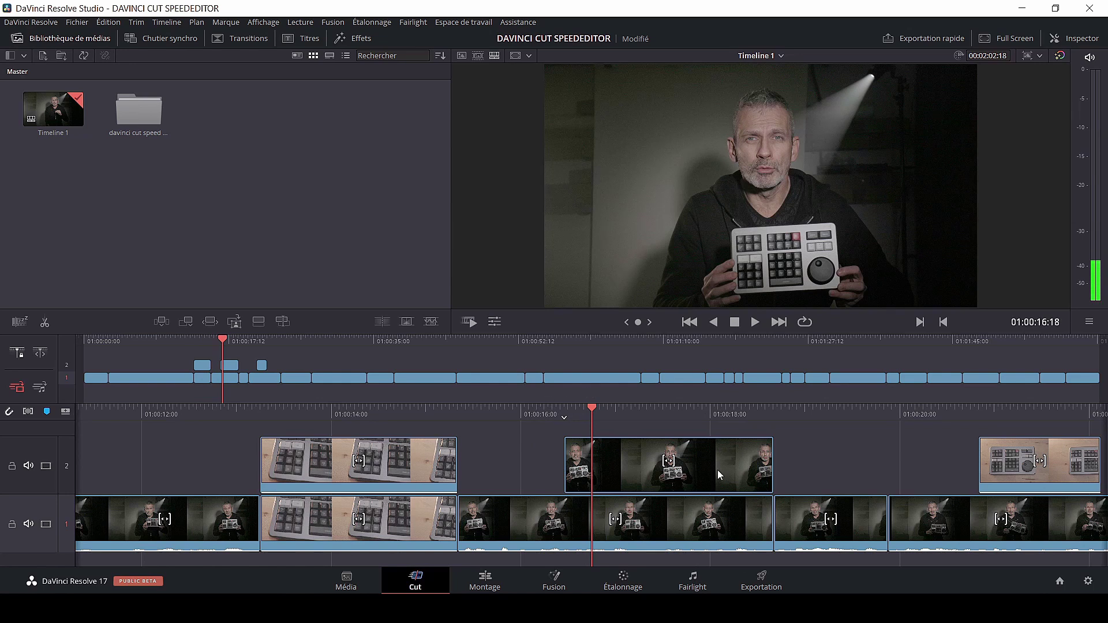
pyautogui.press('space')
pyautogui.press('j')
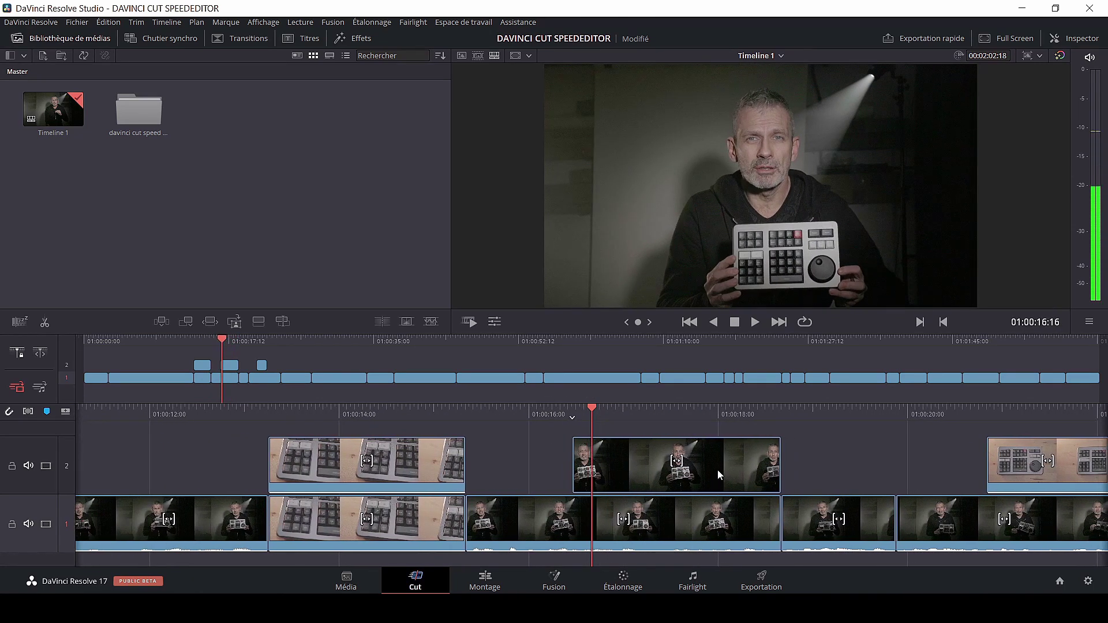
# - Trim 4 frames off the start of the track 2 presenter close-up near 01:00:16:16 and play the section back
pyautogui.press('.')
pyautogui.press('.')
pyautogui.press('.')
pyautogui.press('.')
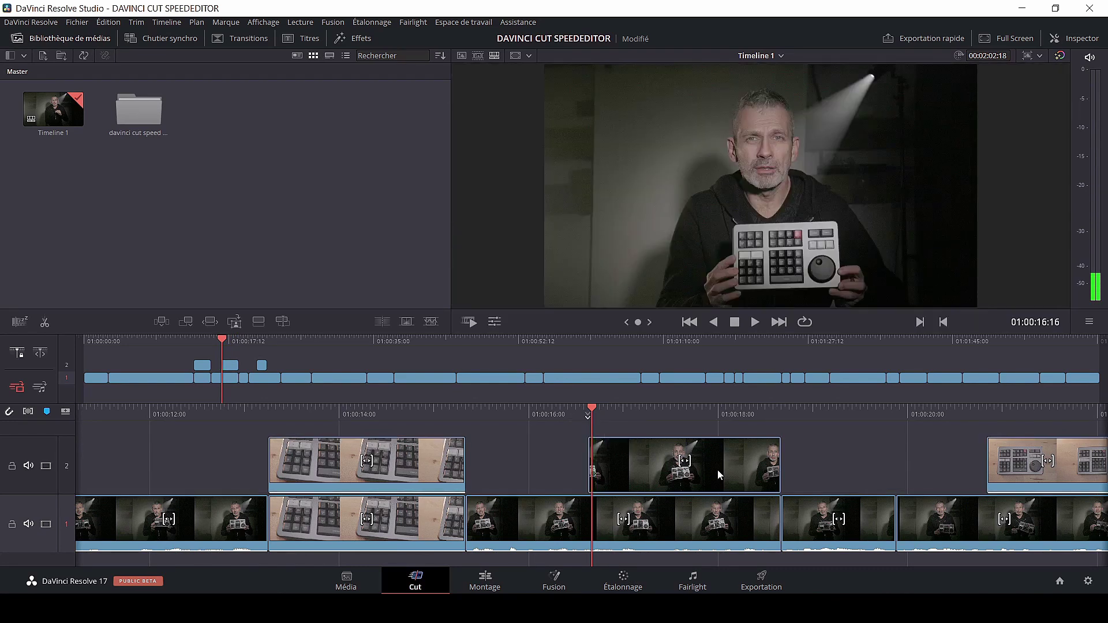
pyautogui.press('space')
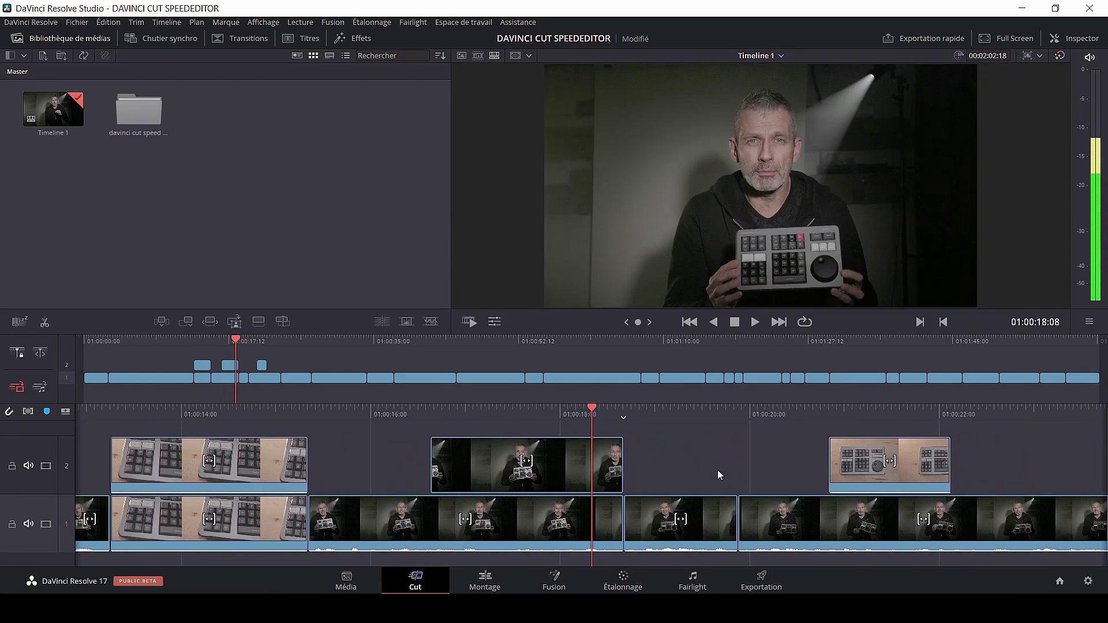
# - Adjust the shared end of the presenter clips on tracks 1 and 2 near 01:00:18:16, first 4 frames shorter, and extend it again
pyautogui.press(',')
pyautogui.press(',')
pyautogui.press(',')
pyautogui.press(',')
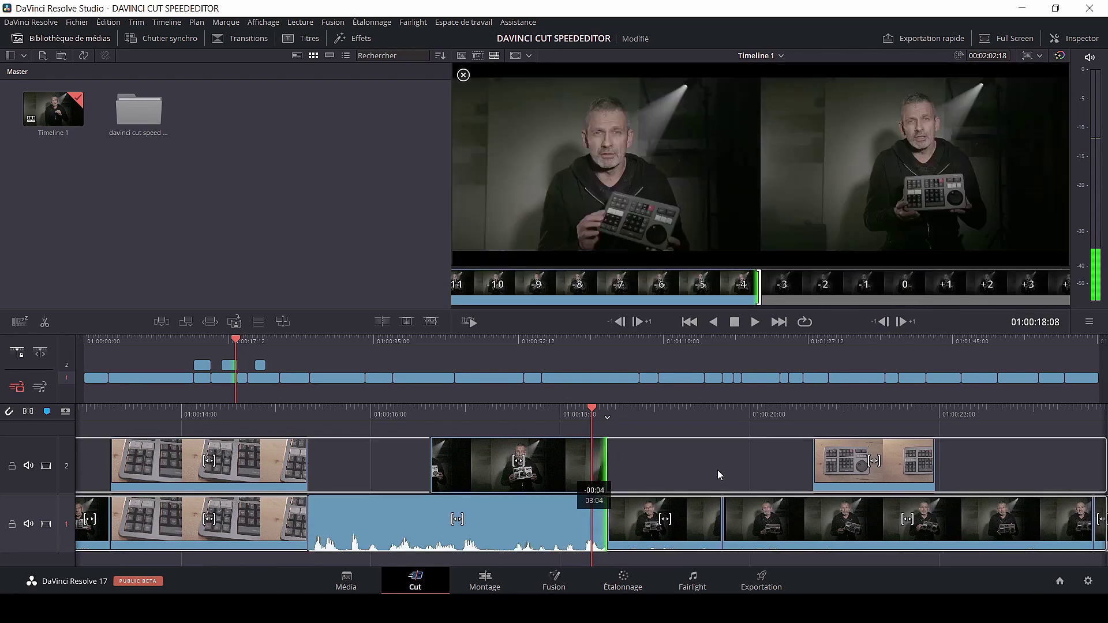
pyautogui.press('.')
pyautogui.press('.')
pyautogui.press('.')
pyautogui.press('.')
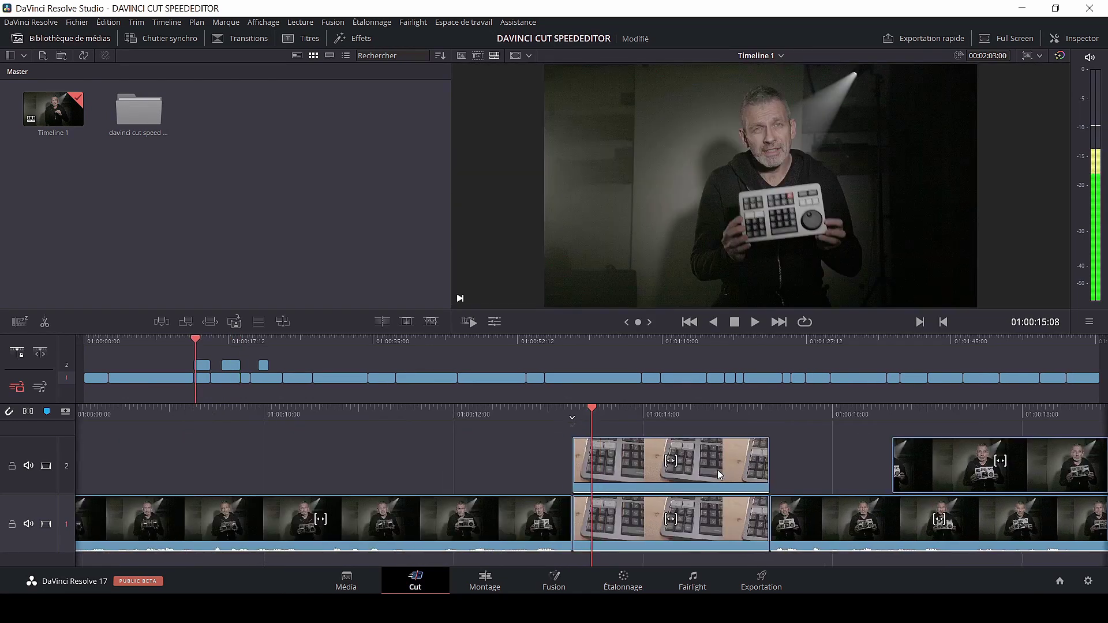
# - Review the edit from around 01:00:12:11, before the keyboard close-up, to about 01:00:22:18, past the last track 2 overlay
pyautogui.press('Left')
pyautogui.press('Left')
pyautogui.press('Left')
pyautogui.press('Left')
pyautogui.press('Left')
pyautogui.press('Left')
pyautogui.press('Left')
pyautogui.press('Left')
pyautogui.press('Right')
pyautogui.press('Right')
pyautogui.press('Right')
pyautogui.press('Right')
pyautogui.press('Right')
pyautogui.press('Right')
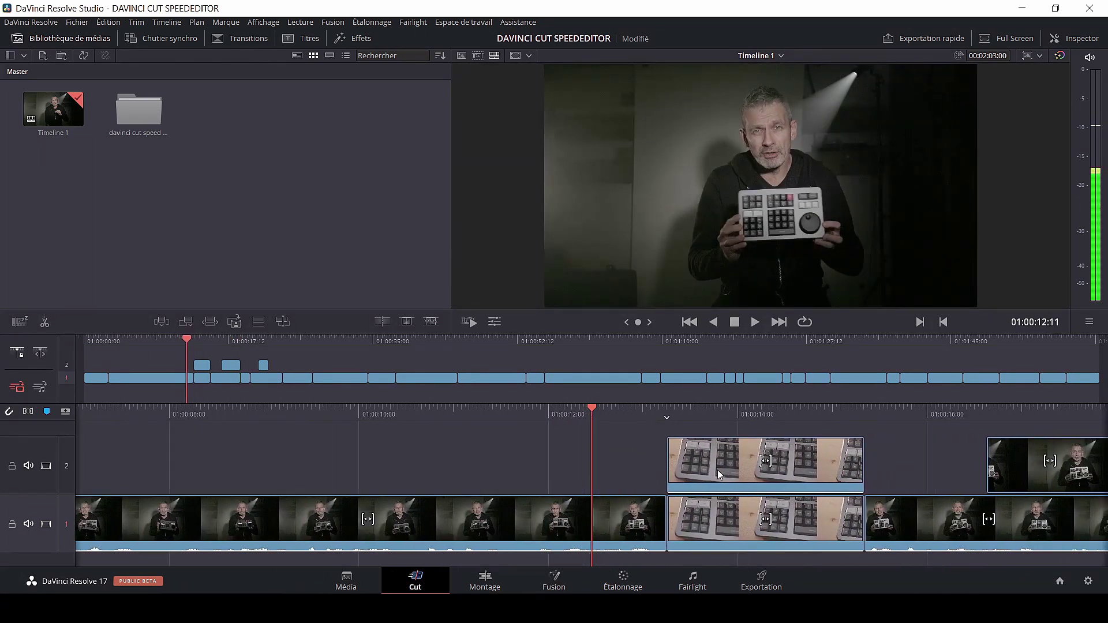
pyautogui.press('Right')
pyautogui.press('Right')
pyautogui.press('Right')
pyautogui.press('Right')
pyautogui.press('Right')
pyautogui.press('Right')
pyautogui.press('Right')
pyautogui.press('Right')
pyautogui.press('Right')
pyautogui.press('Right')
pyautogui.press('Right')
pyautogui.press('Right')
pyautogui.press('Left')
pyautogui.press('Left')
pyautogui.press('Left')
pyautogui.press('Left')
pyautogui.press('Left')
pyautogui.press('Left')
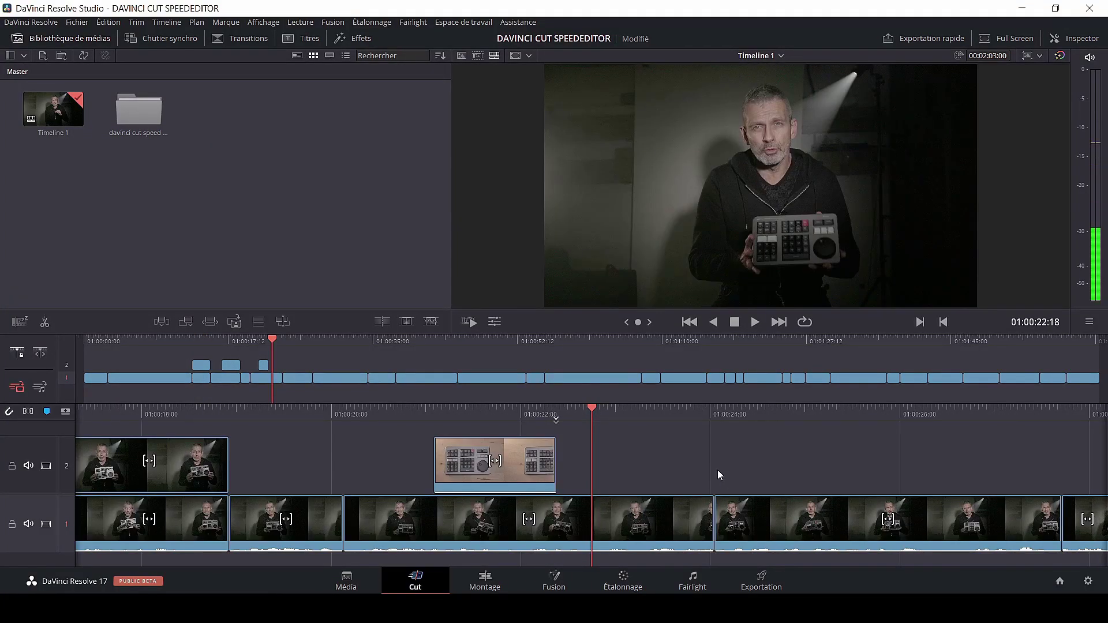
pyautogui.press('space')
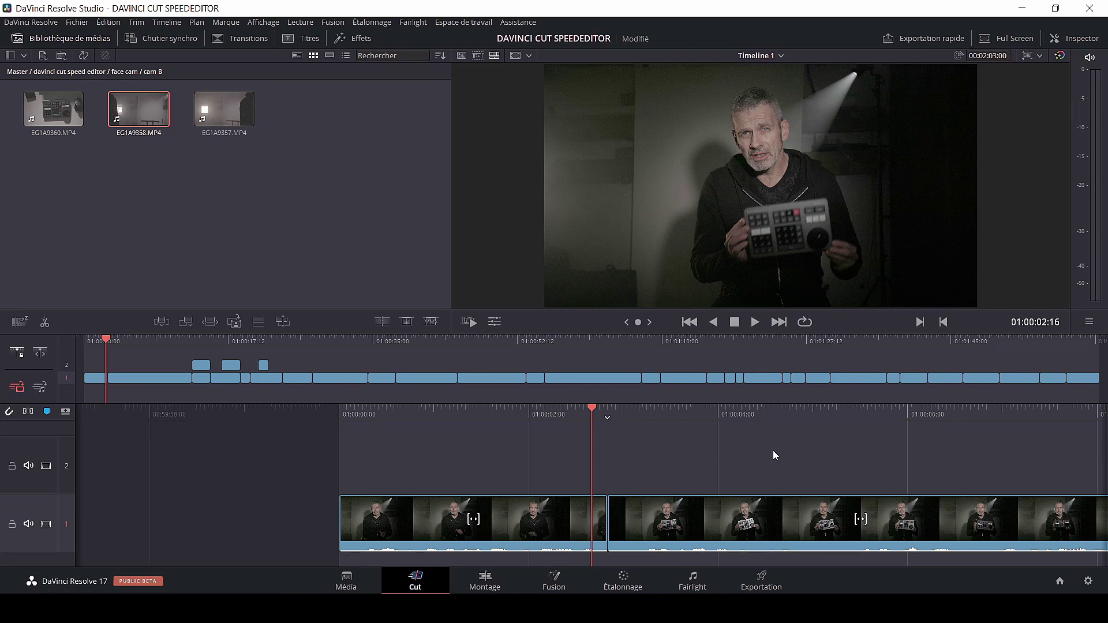
# - Show the source tape and scrub back from EG1A9358.MP4 to the second NINJAV clip in the cam A bin, around 00:12:22:08
pyautogui.press('q')
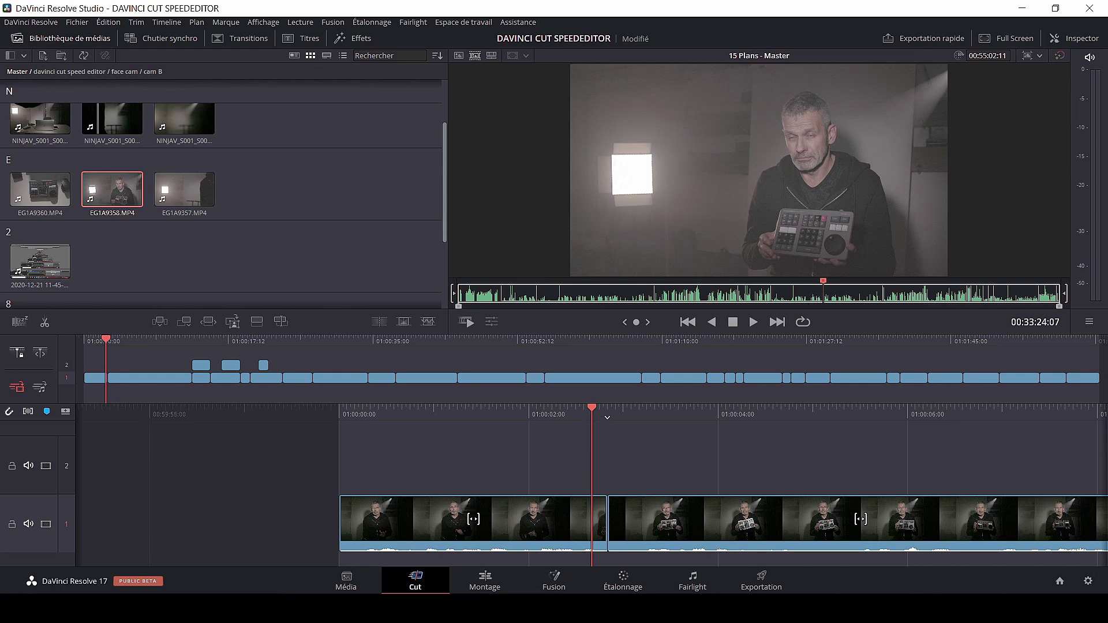
pyautogui.scroll(10, 759, 171)
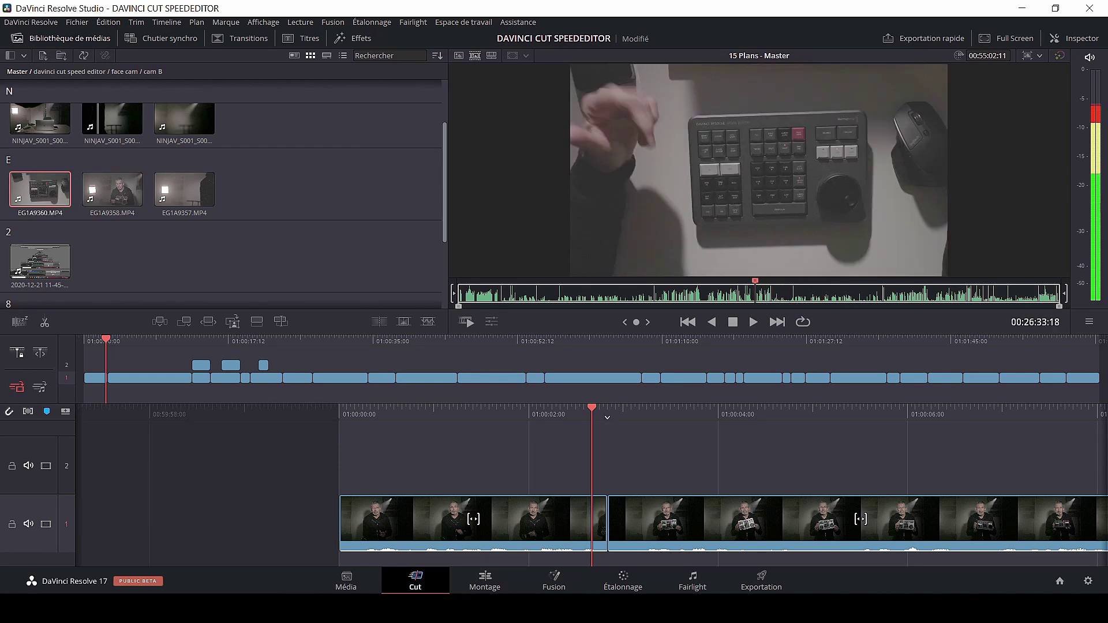
pyautogui.scroll(10, 759, 171)
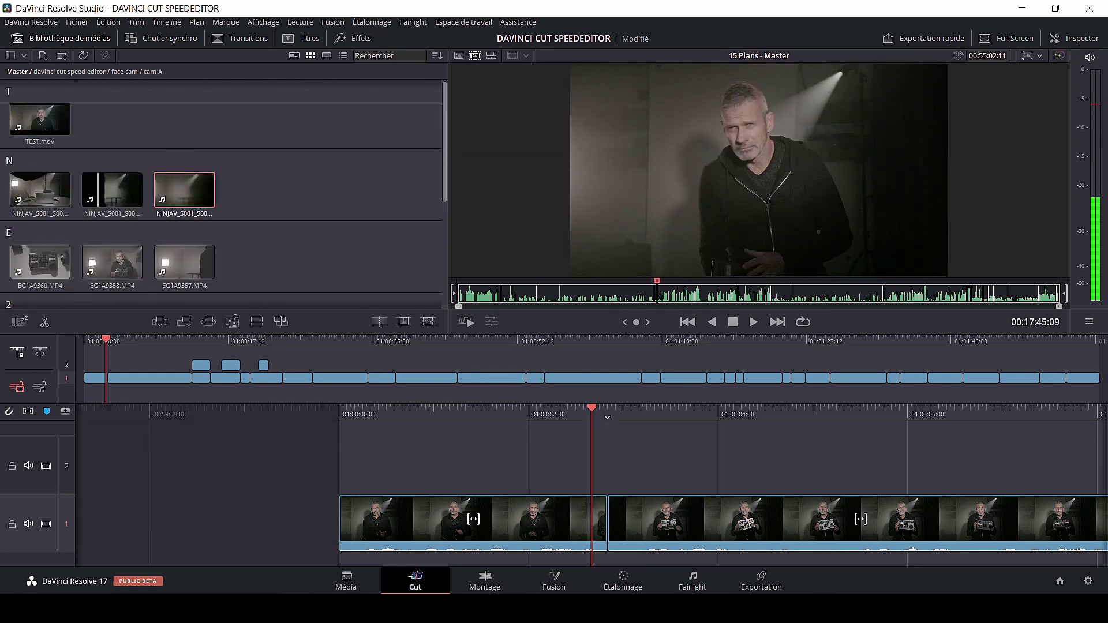
pyautogui.scroll(10, 759, 170)
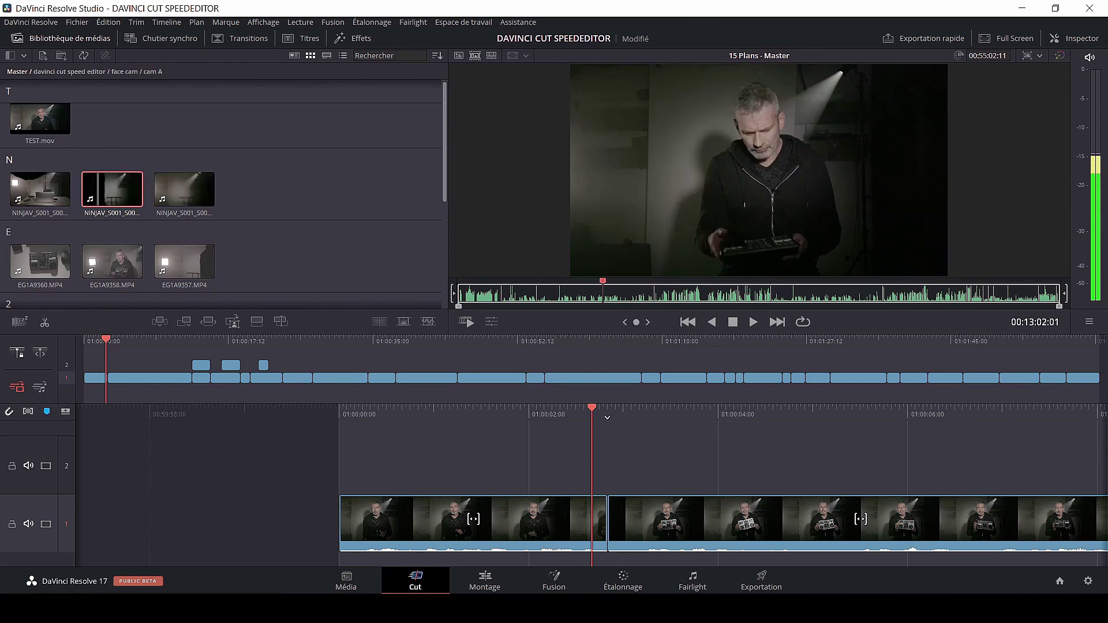
pyautogui.scroll(1, 759, 171)
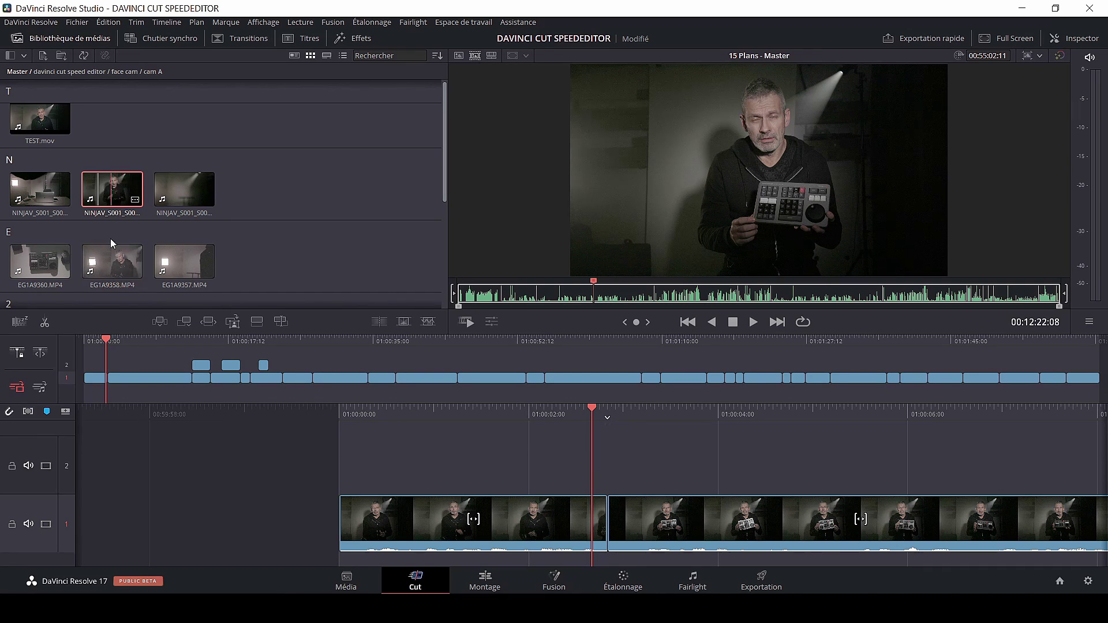
# - Synchronise NINJAV_S001_S001_T005.MOV with EG1A9358.MP4 by audio, compare the two camera angles, and save the synchronisation
pyautogui.click(83, 57)
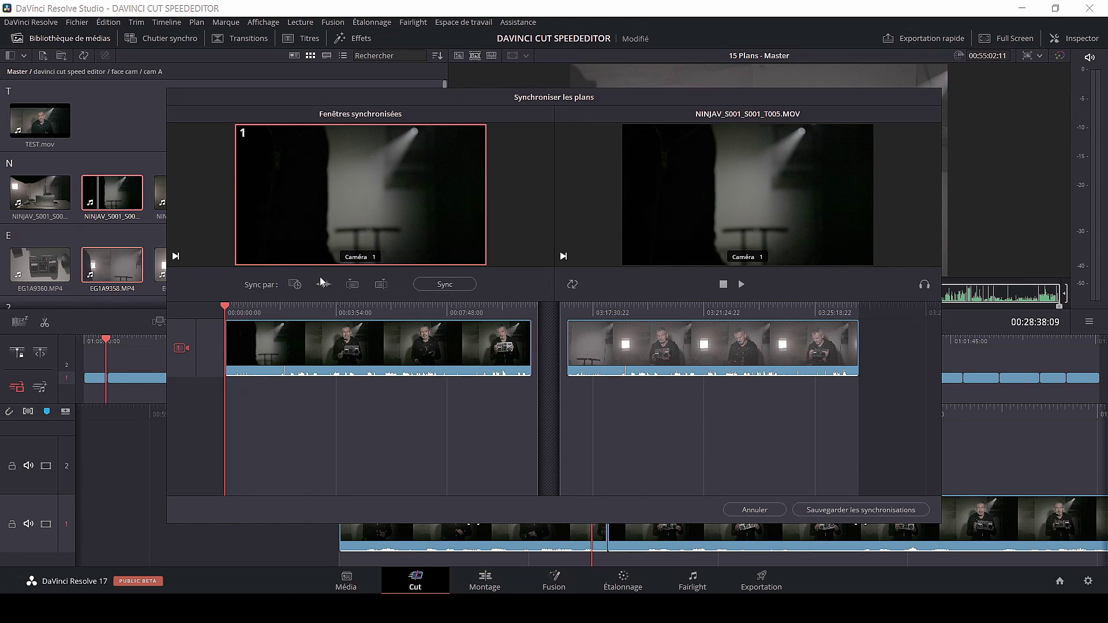
pyautogui.click(460, 285)
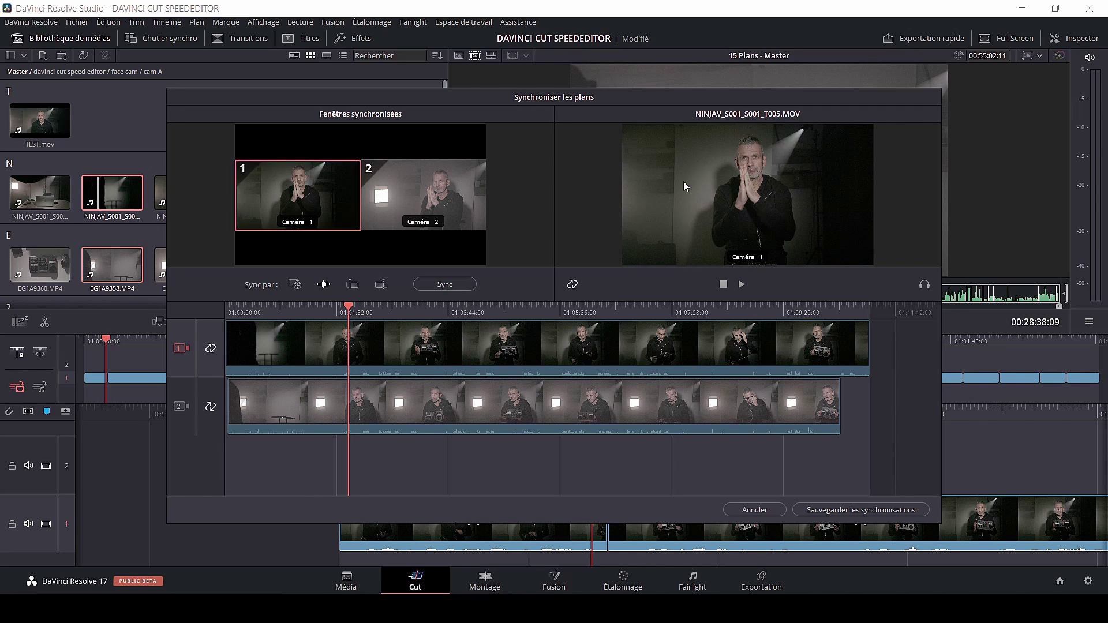
pyautogui.click(394, 204)
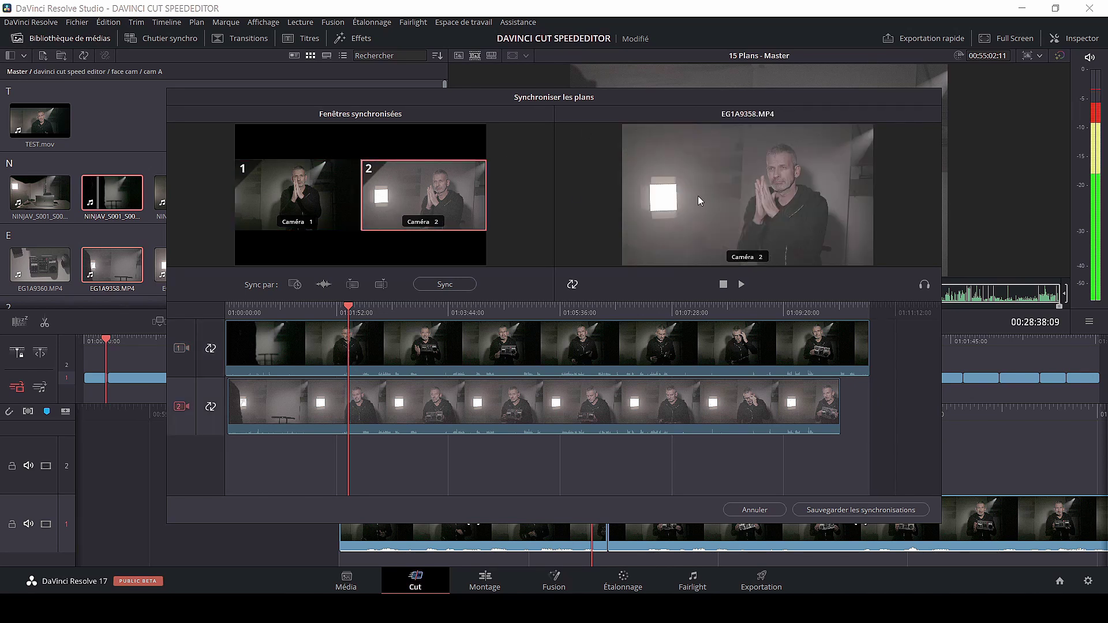
pyautogui.click(327, 202)
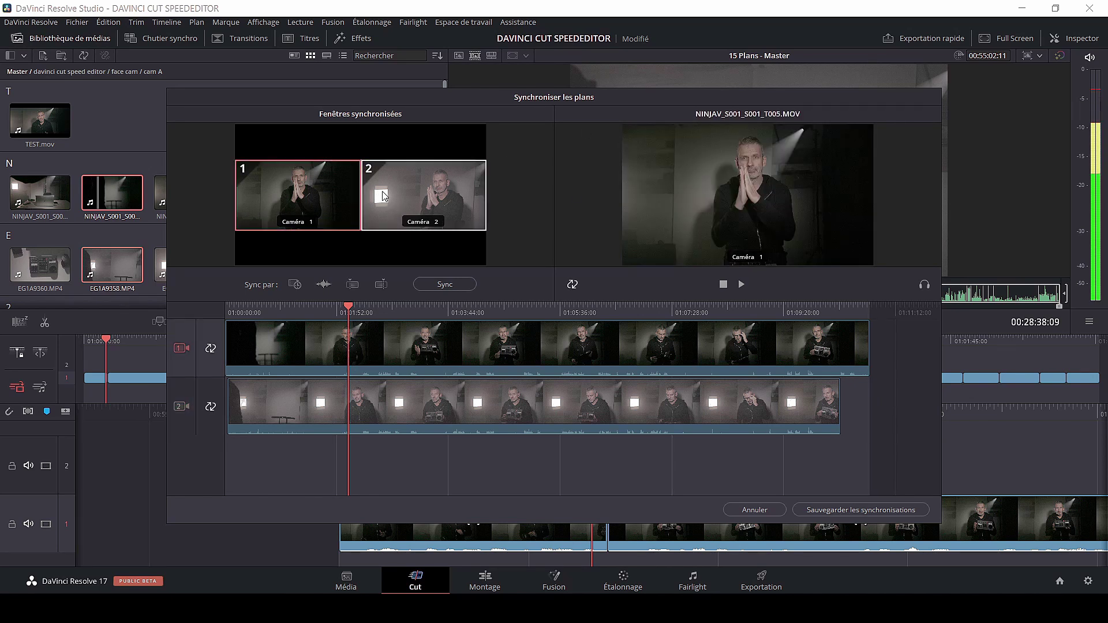
pyautogui.click(429, 200)
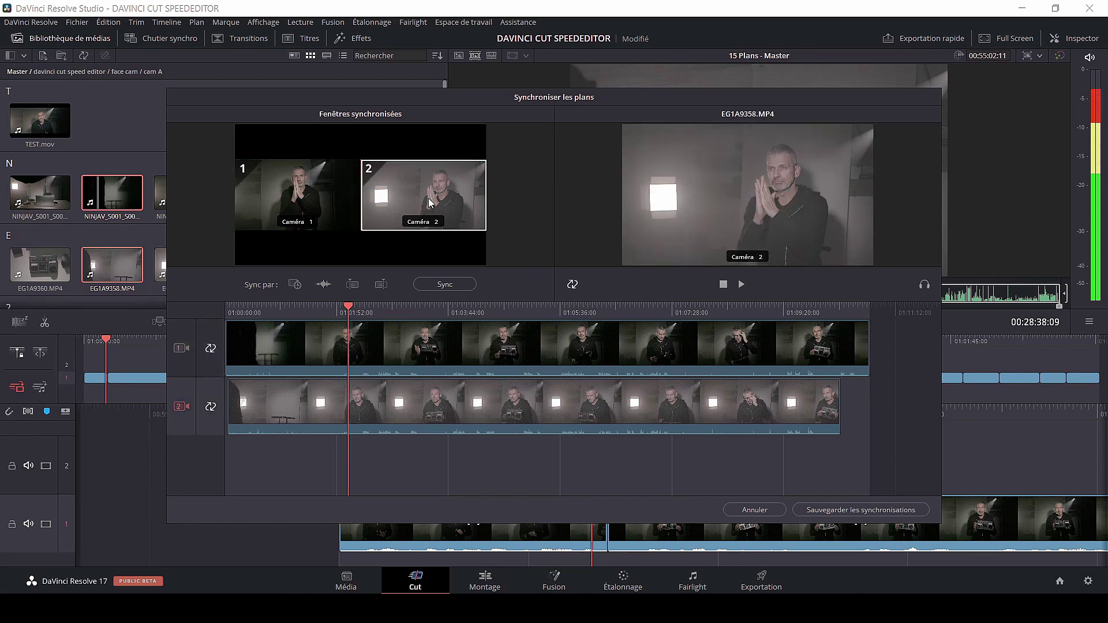
pyautogui.click(889, 510)
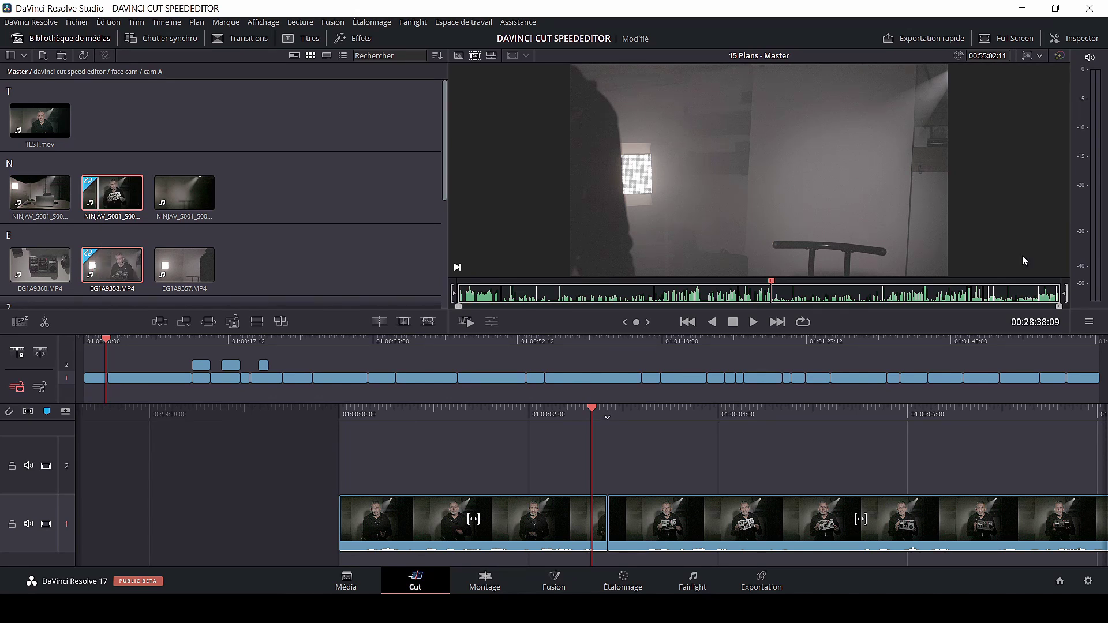
pyautogui.press('Left')
pyautogui.press('Right')
pyautogui.press('Right')
pyautogui.press('Right')
pyautogui.press('Left')
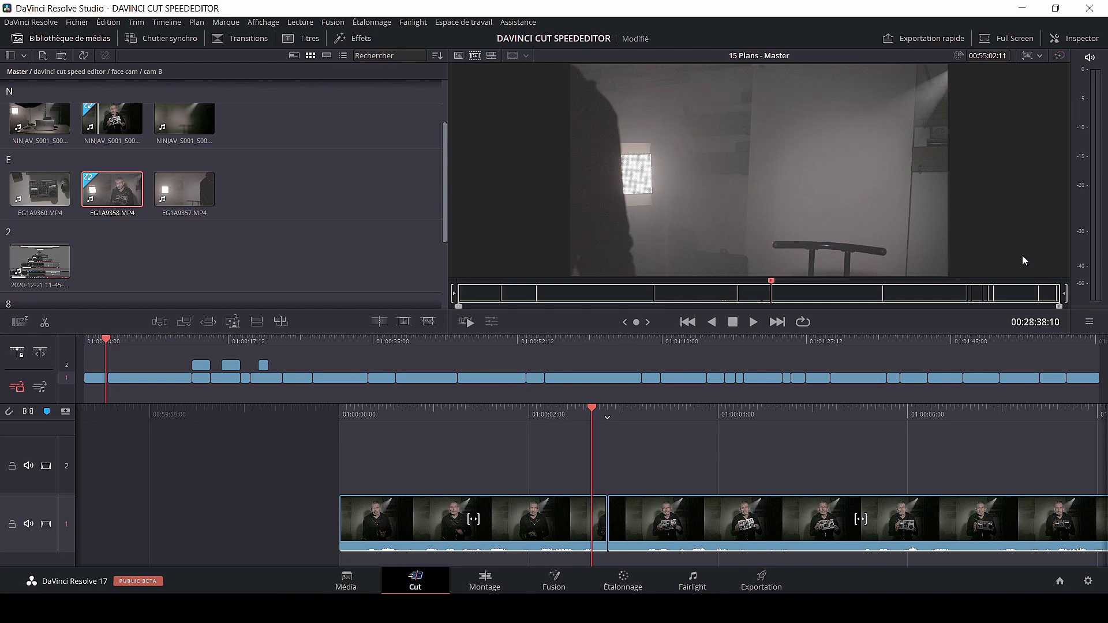
# - Return to Timeline 1 and scrub back and forth through the second presenter clip on track 1, between about 01:00:03:08 and 01:00:05:11
pyautogui.press('q')
pyautogui.press('Left')
pyautogui.press('Left')
pyautogui.press('Left')
pyautogui.press('Left')
pyautogui.press('Right')
pyautogui.press('Right')
pyautogui.press('Right')
pyautogui.press('Right')
pyautogui.press('Right')
pyautogui.press('Right')
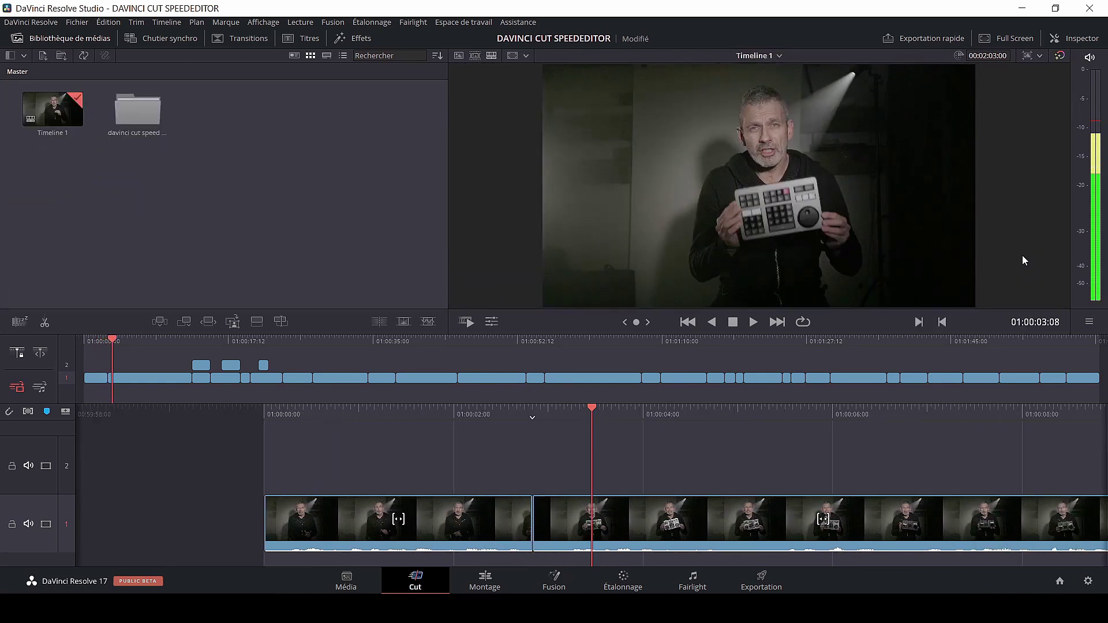
pyautogui.press('Right')
pyautogui.press('Right')
pyautogui.press('Right')
pyautogui.press('Right')
pyautogui.press('Right')
pyautogui.press('Right')
pyautogui.press('Right')
pyautogui.press('Right')
pyautogui.press('Left')
pyautogui.press('Left')
pyautogui.press('Left')
pyautogui.press('Left')
pyautogui.press('Left')
pyautogui.press('Left')
pyautogui.press('Left')
pyautogui.press('Left')
pyautogui.press('Left')
pyautogui.press('Left')
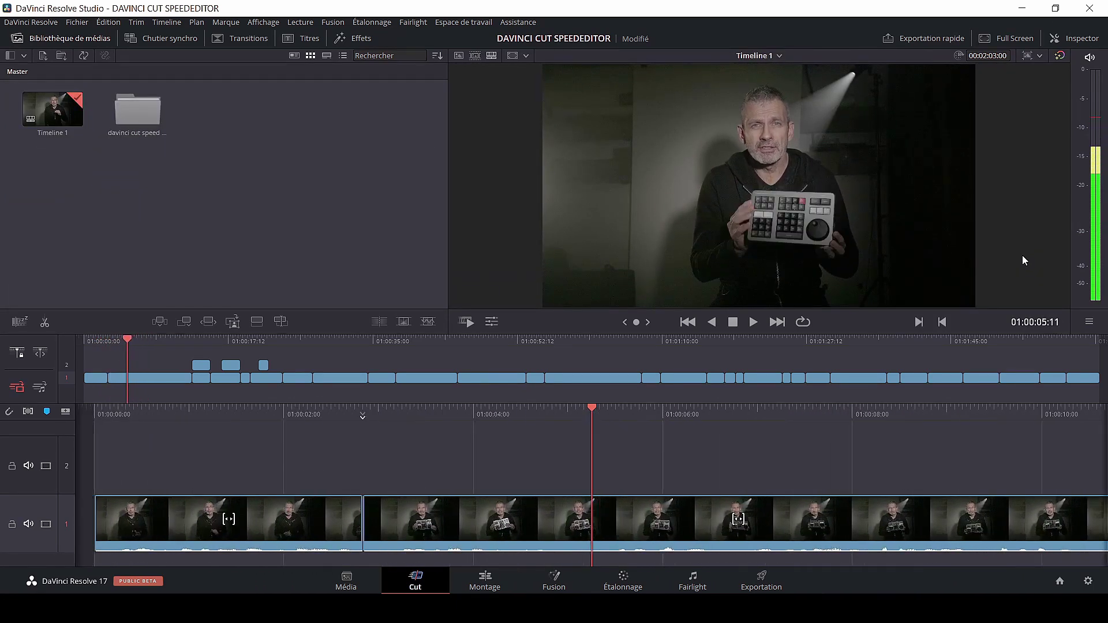
pyautogui.press('Left')
pyautogui.press('Left')
pyautogui.press('Left')
pyautogui.press('Left')
pyautogui.press('Left')
pyautogui.press('Left')
pyautogui.press('Left')
pyautogui.press('Left')
pyautogui.press('Right')
pyautogui.press('Right')
pyautogui.press('Right')
pyautogui.press('Right')
pyautogui.press('Right')
pyautogui.press('Right')
pyautogui.press('Right')
pyautogui.press('Right')
pyautogui.press('Right')
pyautogui.press('Right')
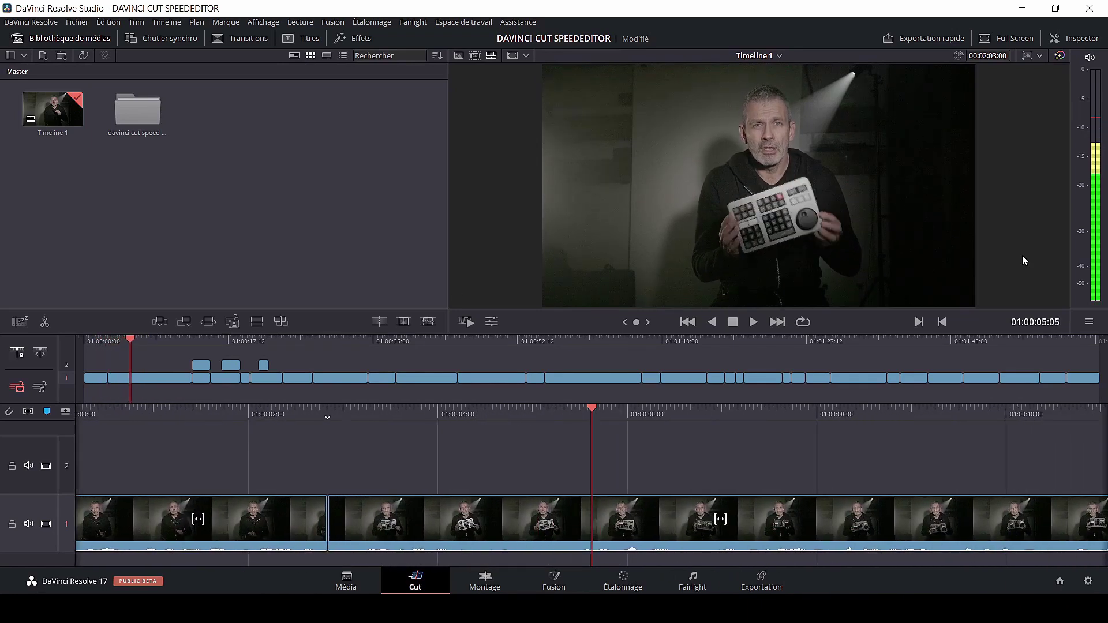
pyautogui.press('Left')
pyautogui.press('Left')
pyautogui.press('Left')
pyautogui.press('Left')
pyautogui.press('Left')
pyautogui.press('Left')
pyautogui.press('Left')
pyautogui.press('Left')
pyautogui.press('Left')
pyautogui.press('Left')
pyautogui.press('Left')
pyautogui.press('Left')
pyautogui.press('Left')
pyautogui.press('Left')
pyautogui.press('Left')
pyautogui.press('Left')
pyautogui.press('Right')
pyautogui.press('Right')
pyautogui.press('Right')
pyautogui.press('Right')
pyautogui.press('Right')
pyautogui.press('Right')
pyautogui.press('Right')
pyautogui.press('Right')
pyautogui.press('Right')
pyautogui.press('Right')
pyautogui.press('Right')
pyautogui.press('Right')
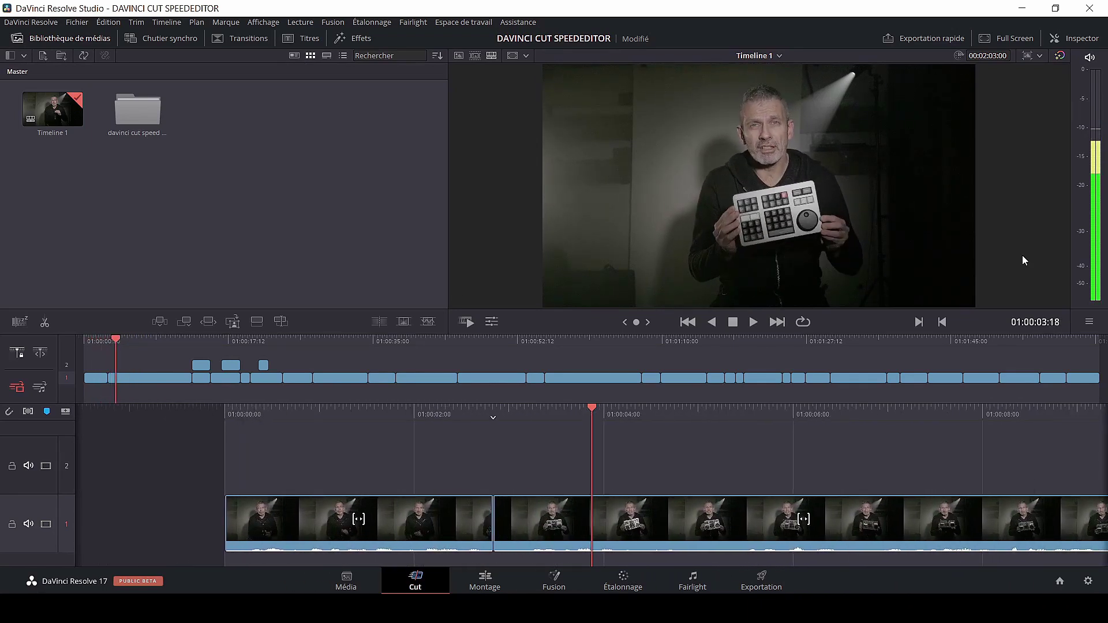
# - Scrub back and forth through the second presenter clip on track 1, from 01:00:03:18 to around 01:00:08:09 and back to 01:00:04:02
pyautogui.press('Right')
pyautogui.press('Right')
pyautogui.press('Right')
pyautogui.press('Right')
pyautogui.press('Right')
pyautogui.press('Right')
pyautogui.press('Right')
pyautogui.press('Right')
pyautogui.press('Right')
pyautogui.press('Right')
pyautogui.press('Right')
pyautogui.press('Right')
pyautogui.press('Left')
pyautogui.press('Left')
pyautogui.press('Left')
pyautogui.press('Left')
pyautogui.press('Left')
pyautogui.press('Left')
pyautogui.press('Left')
pyautogui.press('Left')
pyautogui.press('Right')
pyautogui.press('Right')
pyautogui.press('Right')
pyautogui.press('Right')
pyautogui.press('Right')
pyautogui.press('Right')
pyautogui.press('Right')
pyautogui.press('Right')
pyautogui.press('Right')
pyautogui.press('Right')
pyautogui.press('Right')
pyautogui.press('Right')
pyautogui.press('Right')
pyautogui.press('Right')
pyautogui.press('Right')
pyautogui.press('Right')
pyautogui.press('Right')
pyautogui.press('Right')
pyautogui.press('Right')
pyautogui.press('Right')
pyautogui.press('Left')
pyautogui.press('Left')
pyautogui.press('Left')
pyautogui.press('Left')
pyautogui.press('Left')
pyautogui.press('Left')
pyautogui.press('Left')
pyautogui.press('Left')
pyautogui.press('Left')
pyautogui.press('Left')
pyautogui.press('Left')
pyautogui.press('Left')
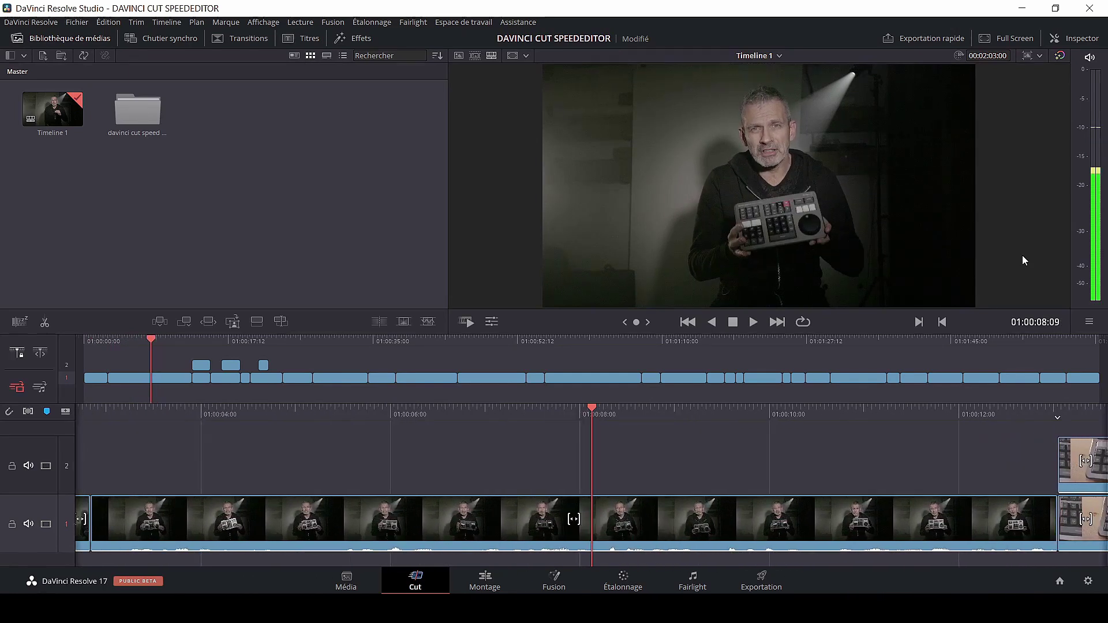
pyautogui.press('Left')
pyautogui.press('Left')
pyautogui.press('Left')
pyautogui.press('Left')
pyautogui.press('Left')
pyautogui.press('Left')
pyautogui.press('Left')
pyautogui.press('Left')
pyautogui.press('Left')
pyautogui.press('Left')
pyautogui.press('Left')
pyautogui.press('Left')
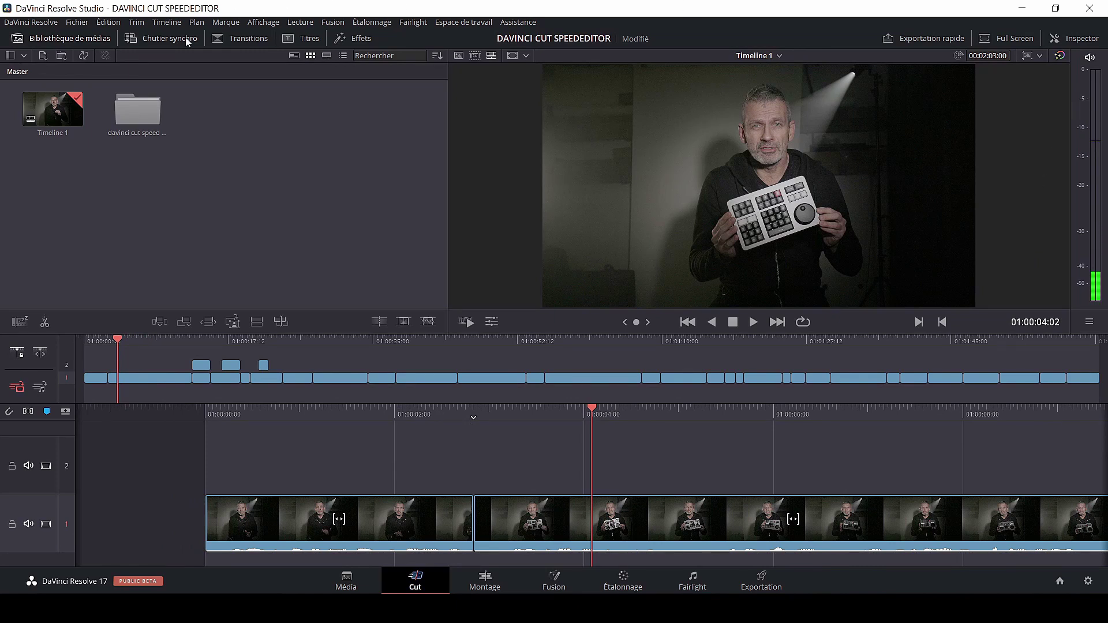
# - Show the sync bin and scrub forward through the second presenter clip to around source timecode 01:02:37:08, comparing both camera angles
pyautogui.click(168, 40)
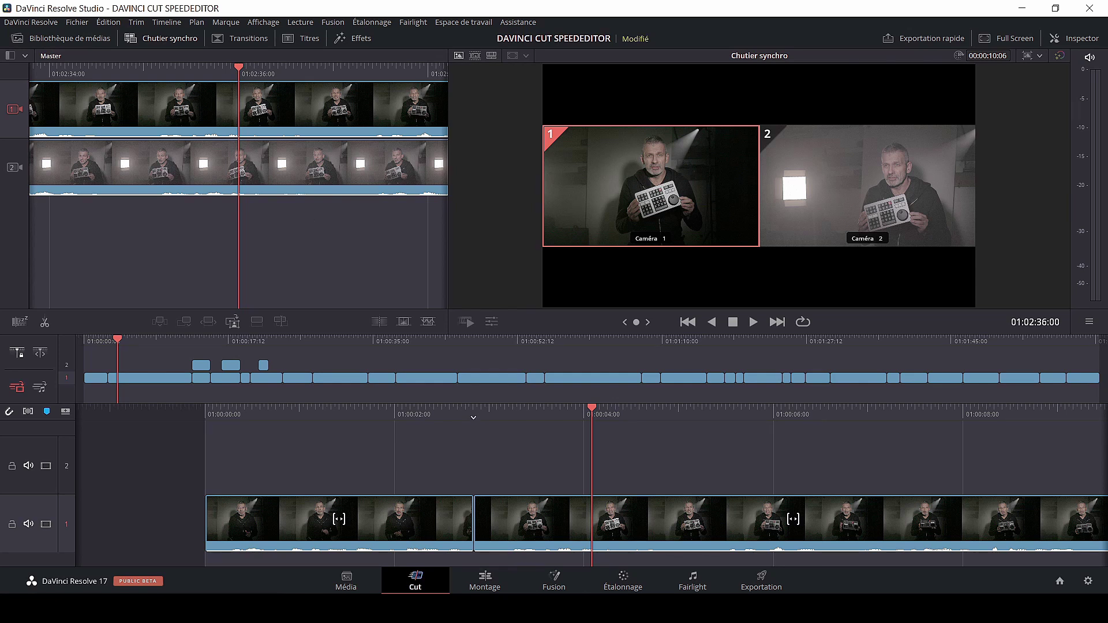
pyautogui.press('Right')
pyautogui.press('Right')
pyautogui.press('Right')
pyautogui.press('Right')
pyautogui.press('Right')
pyautogui.press('Right')
pyautogui.press('Right')
pyautogui.press('Right')
pyautogui.press('Right')
pyautogui.press('Right')
pyautogui.press('Right')
pyautogui.press('Right')
pyautogui.press('Right')
pyautogui.press('Right')
pyautogui.press('Right')
pyautogui.press('Right')
pyautogui.press('Right')
pyautogui.press('Right')
pyautogui.press('Right')
pyautogui.press('Right')
pyautogui.press('Right')
pyautogui.press('Right')
pyautogui.press('Right')
pyautogui.press('Right')
pyautogui.press('Right')
pyautogui.press('Right')
pyautogui.press('Right')
pyautogui.press('Right')
pyautogui.press('Right')
pyautogui.press('Right')
pyautogui.press('Right')
pyautogui.press('Right')
pyautogui.press('Right')
pyautogui.press('Right')
pyautogui.press('Right')
pyautogui.press('Right')
pyautogui.press('Right')
pyautogui.press('Right')
pyautogui.press('Right')
pyautogui.press('Right')
pyautogui.press('Right')
pyautogui.press('Right')
pyautogui.press('Right')
pyautogui.press('Right')
pyautogui.press('Right')
pyautogui.press('Right')
pyautogui.press('Right')
pyautogui.press('Right')
pyautogui.press('Right')
pyautogui.press('Right')
pyautogui.press('Right')
pyautogui.press('Right')
pyautogui.press('Right')
pyautogui.press('Right')
pyautogui.press('Right')
pyautogui.press('Right')
pyautogui.press('Right')
pyautogui.press('Right')
pyautogui.press('Right')
pyautogui.press('Right')
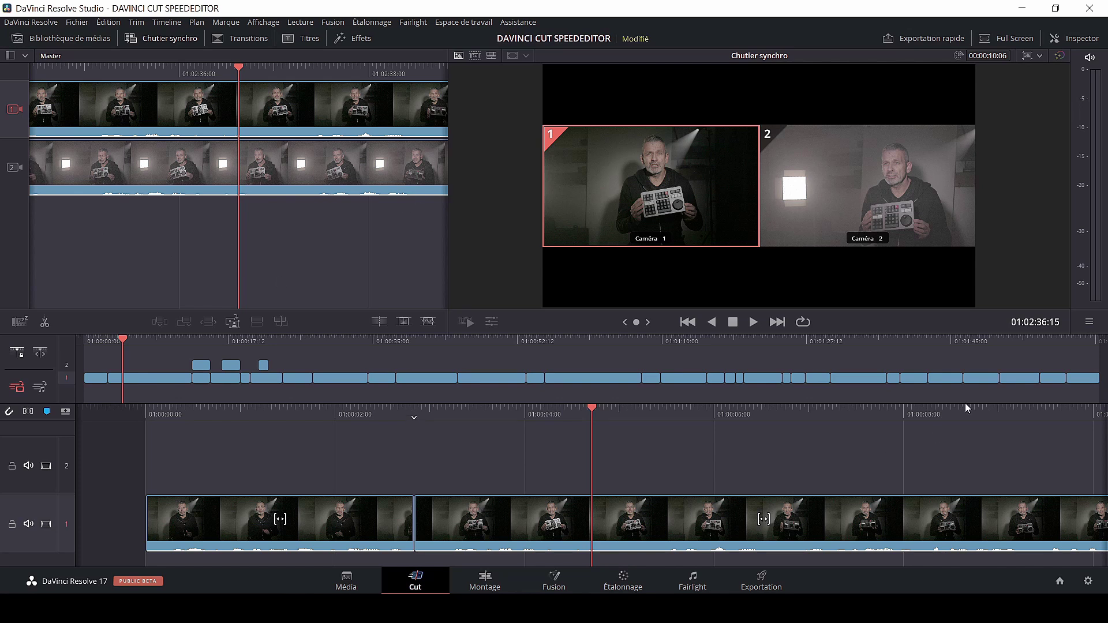
pyautogui.press('Right')
pyautogui.press('Right')
pyautogui.press('Right')
pyautogui.press('Right')
pyautogui.press('Right')
pyautogui.press('Right')
pyautogui.press('Right')
pyautogui.press('Right')
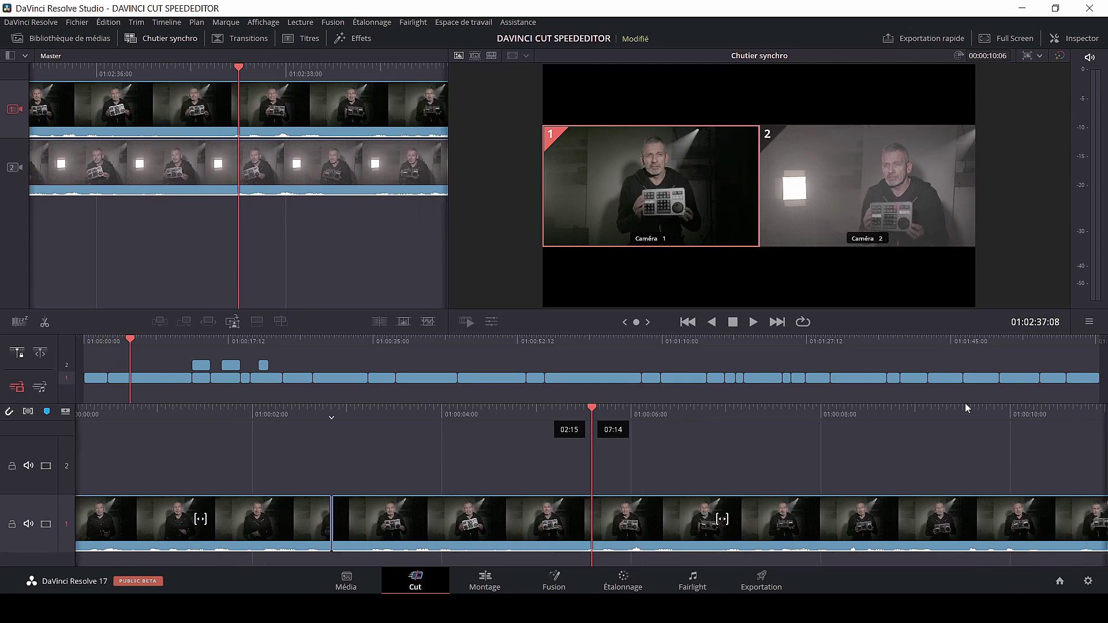
# - Scrub back to around source timecode 01:02:36:23 and forward to 01:02:37:16, examining cameras 1 and 2 for an overlay point
pyautogui.press('Right')
pyautogui.press('Right')
pyautogui.press('Left')
pyautogui.press('Left')
pyautogui.press('Left')
pyautogui.press('Left')
pyautogui.press('Left')
pyautogui.press('Left')
pyautogui.press('Left')
pyautogui.press('Left')
pyautogui.press('Left')
pyautogui.press('Left')
pyautogui.press('Left')
pyautogui.press('Left')
pyautogui.press('Left')
pyautogui.press('Left')
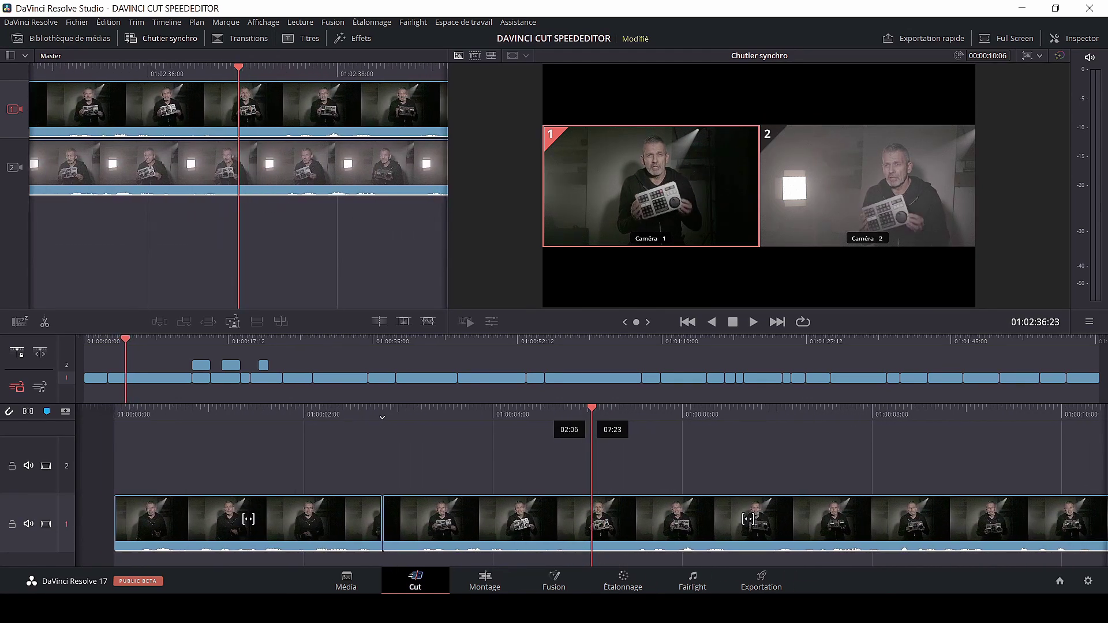
pyautogui.press('Right')
pyautogui.press('Right')
pyautogui.press('Right')
pyautogui.press('Right')
pyautogui.press('Right')
pyautogui.press('Right')
pyautogui.press('Right')
pyautogui.press('Right')
pyautogui.press('Right')
pyautogui.press('Right')
pyautogui.press('Right')
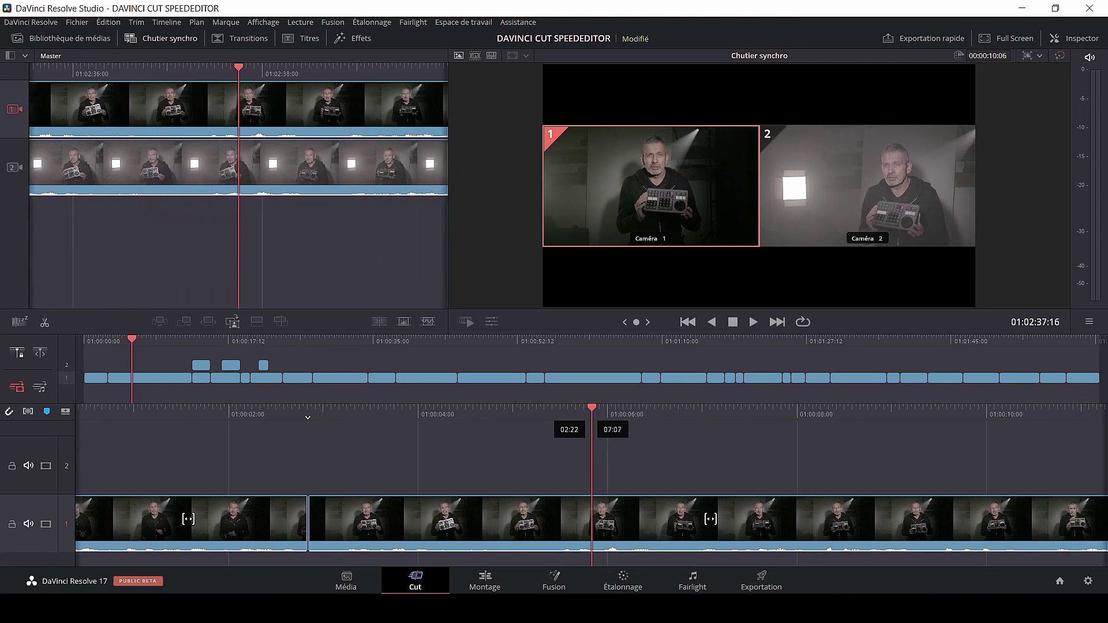
# - Play the sync bin forward to source timecode 01:02:40:08, then step back to 01:02:38:10 to compare both cameras
pyautogui.press('space')
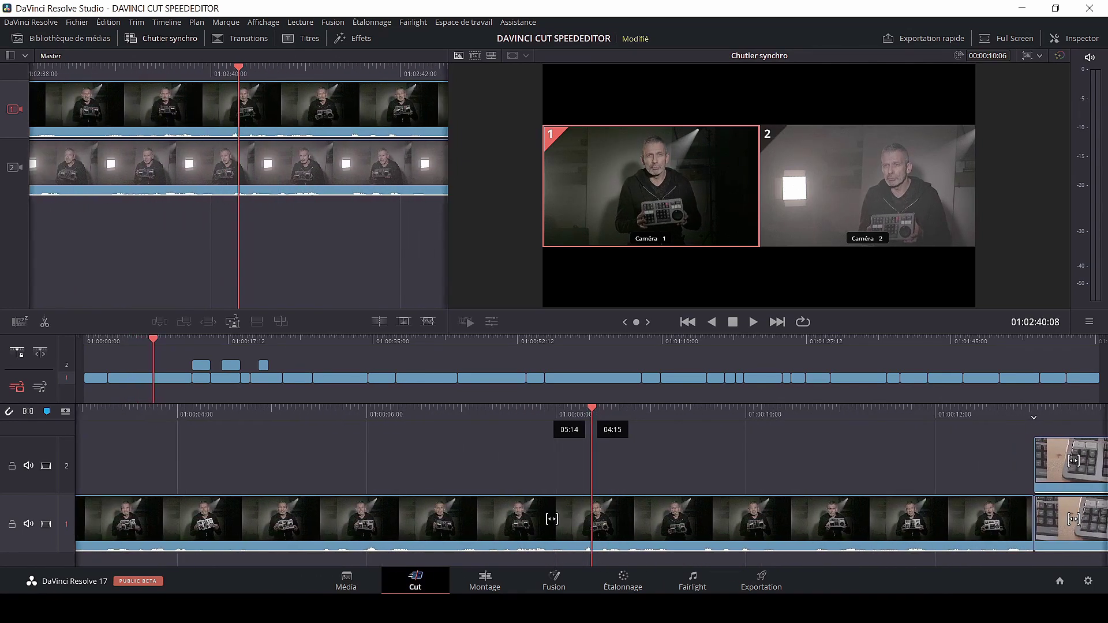
pyautogui.press('Left')
pyautogui.press('Left')
pyautogui.press('Left')
pyautogui.press('Left')
pyautogui.press('Left')
pyautogui.press('Left')
pyautogui.press('Left')
pyautogui.press('Left')
pyautogui.press('Left')
pyautogui.press('Left')
pyautogui.press('Left')
pyautogui.press('Left')
pyautogui.press('Left')
pyautogui.press('Left')
pyautogui.press('Left')
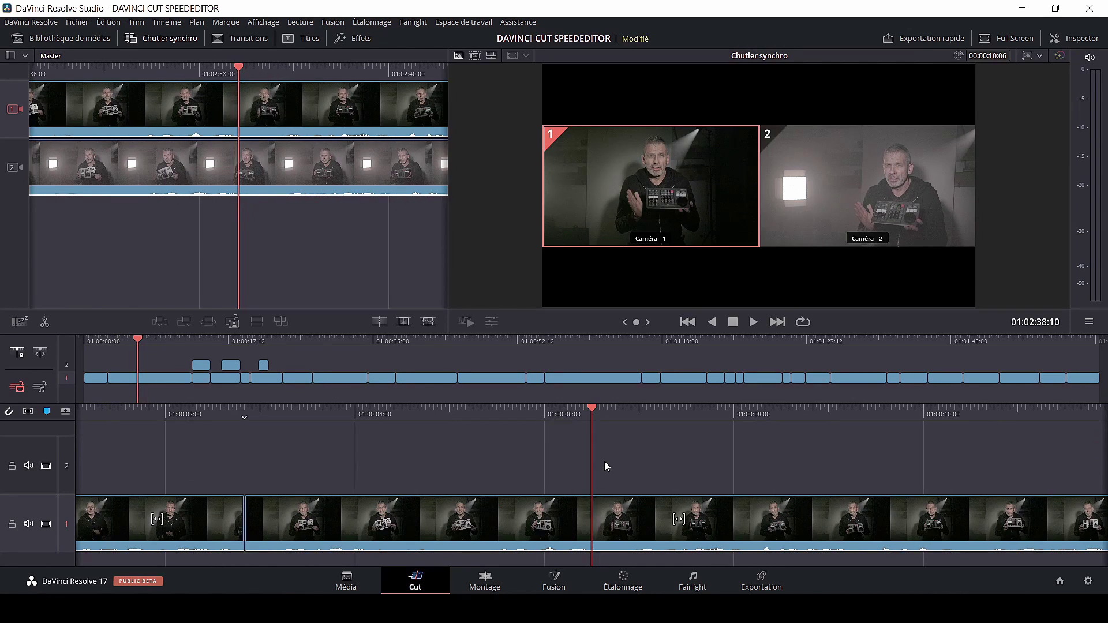
# - Step back and forth between source timecodes 01:02:38:06 and 01:02:38:15 to find the overlay point for camera 2
pyautogui.press('Left')
pyautogui.press('Left')
pyautogui.press('Left')
pyautogui.press('Left')
pyautogui.press('Left')
pyautogui.press('Left')
pyautogui.press('Left')
pyautogui.press('Left')
pyautogui.press('Left')
pyautogui.press('Left')
pyautogui.press('Left')
pyautogui.press('Left')
pyautogui.press('Left')
pyautogui.press('Left')
pyautogui.press('Left')
pyautogui.press('Left')
pyautogui.press('Left')
pyautogui.press('Left')
pyautogui.press('Left')
pyautogui.press('Left')
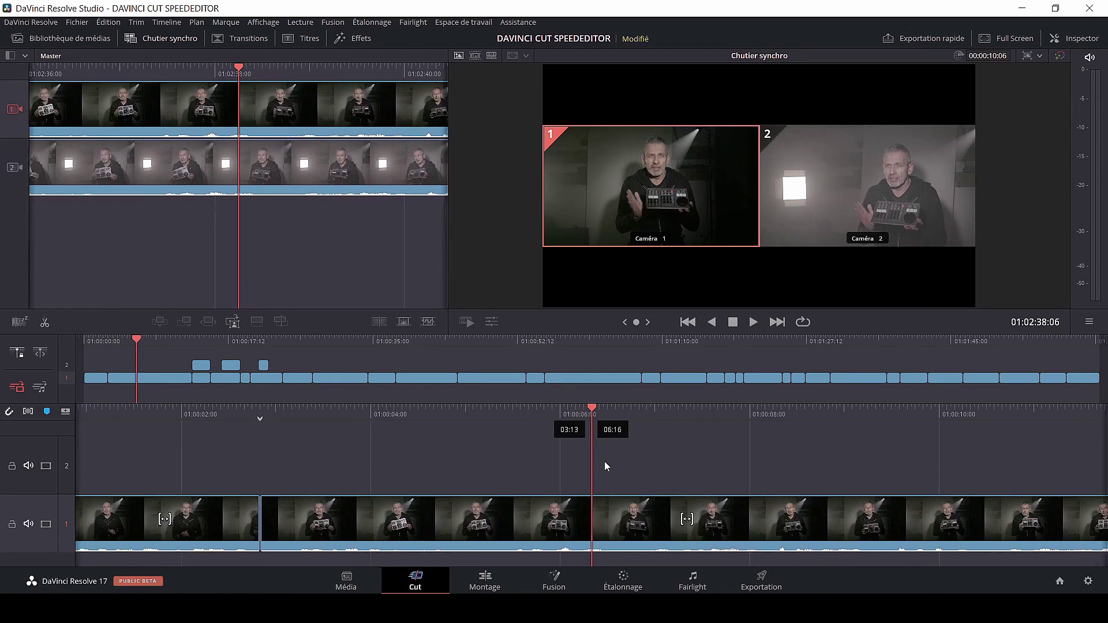
pyautogui.press('Right')
pyautogui.press('Right')
pyautogui.press('Right')
pyautogui.press('Right')
pyautogui.press('Right')
pyautogui.press('Right')
pyautogui.press('Right')
pyautogui.press('Right')
pyautogui.press('Right')
pyautogui.press('Right')
pyautogui.press('Right')
pyautogui.press('Right')
pyautogui.press('Right')
pyautogui.press('Right')
pyautogui.press('Right')
pyautogui.press('Right')
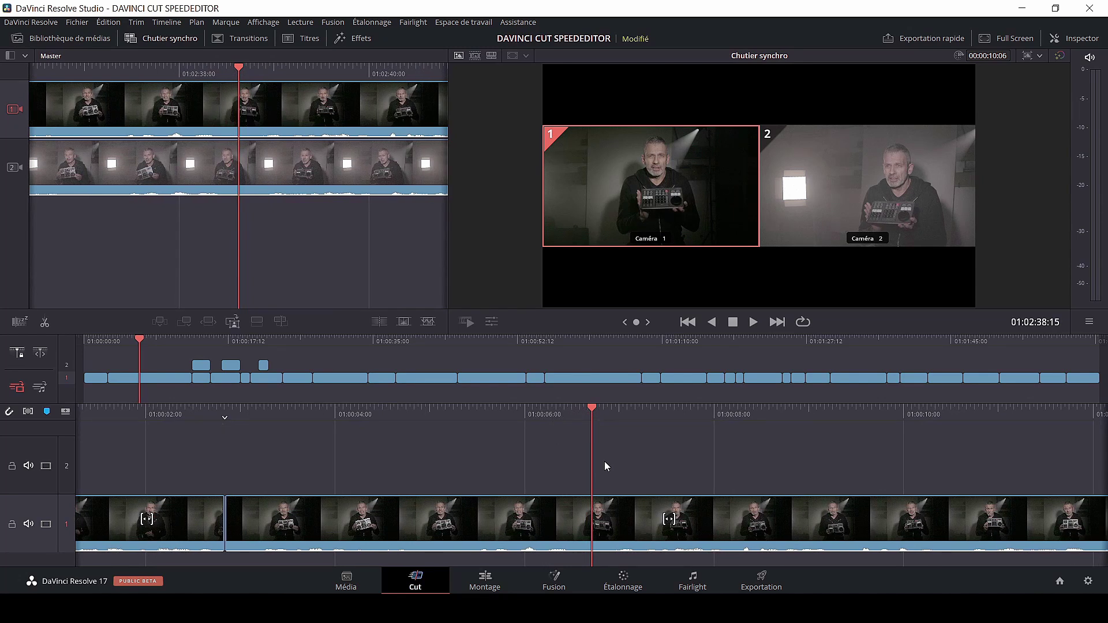
# - Overlay the 5-second camera 2 shot from EG1A9358.MP4 on track 2, starting at about 01:00:06:16
pyautogui.press('Escape')
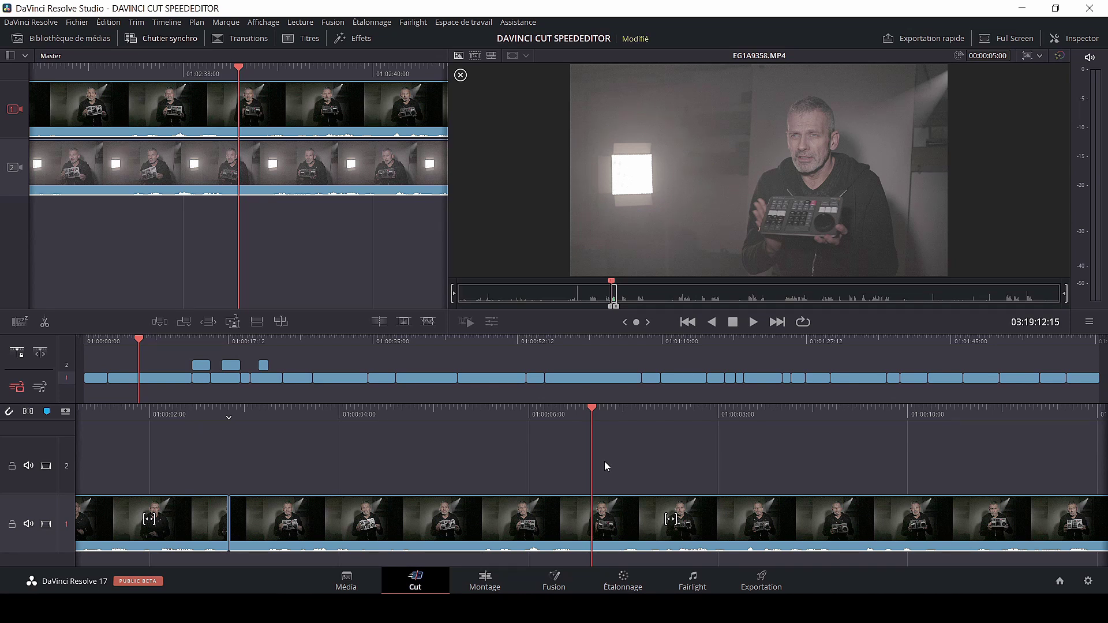
pyautogui.press('Right')
pyautogui.press('Right')
pyautogui.press('Right')
pyautogui.press('Right')
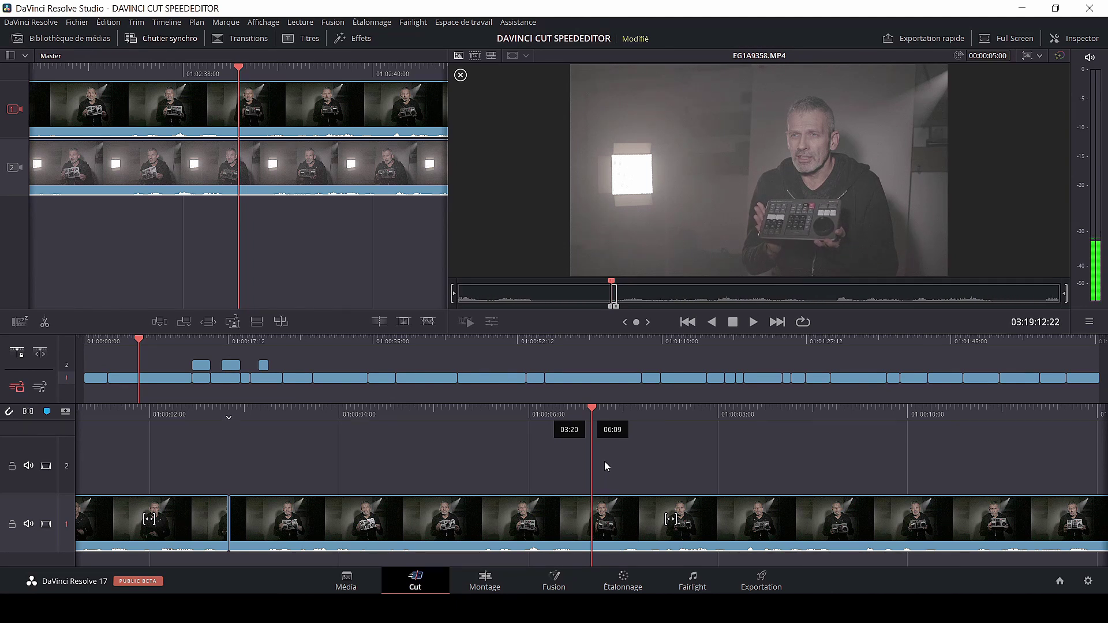
pyautogui.press('Left')
pyautogui.press('Left')
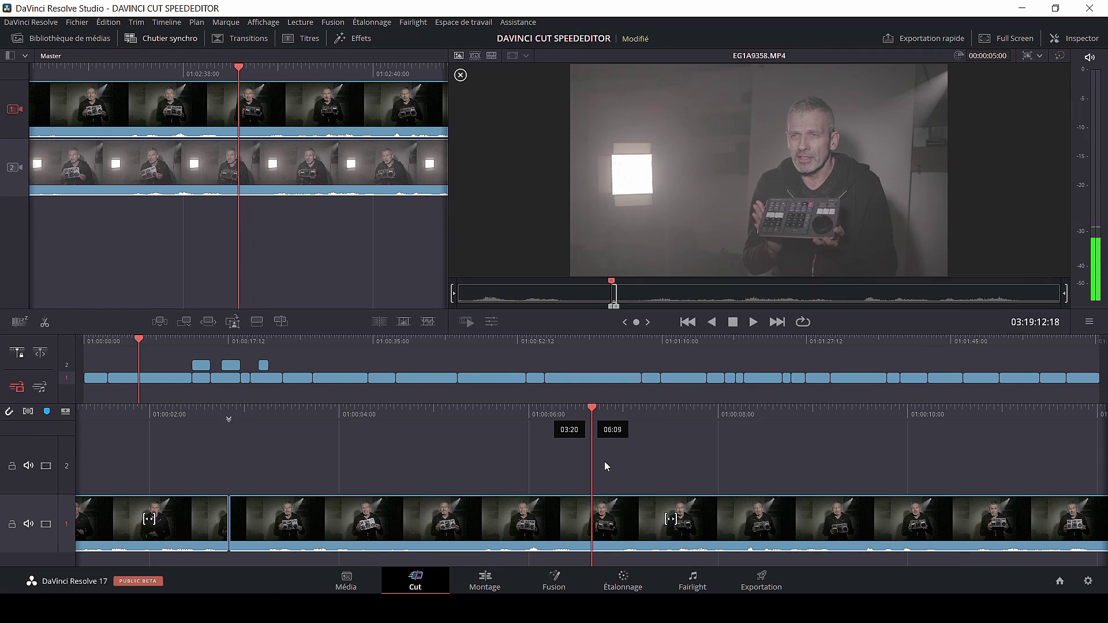
pyautogui.press('Left')
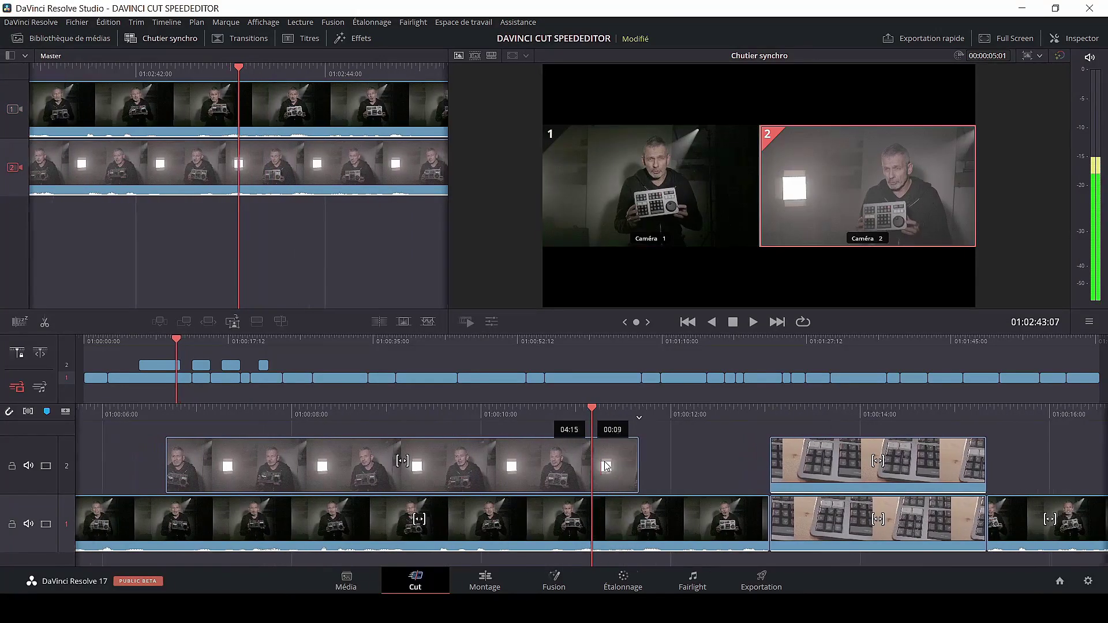
# - Review the camera 2 overlay in the sync bin and in Timeline 1, scrubbing between 01:00:03:21 and 01:00:11:00
pyautogui.hscroll(-10, 604, 467)
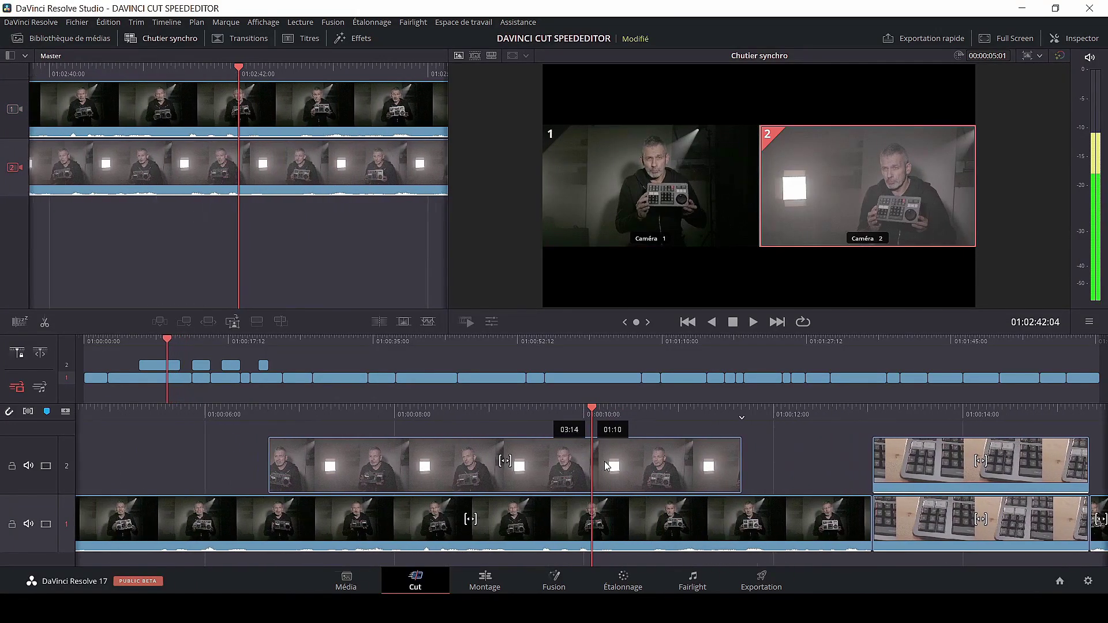
pyautogui.hscroll(-4, 604, 466)
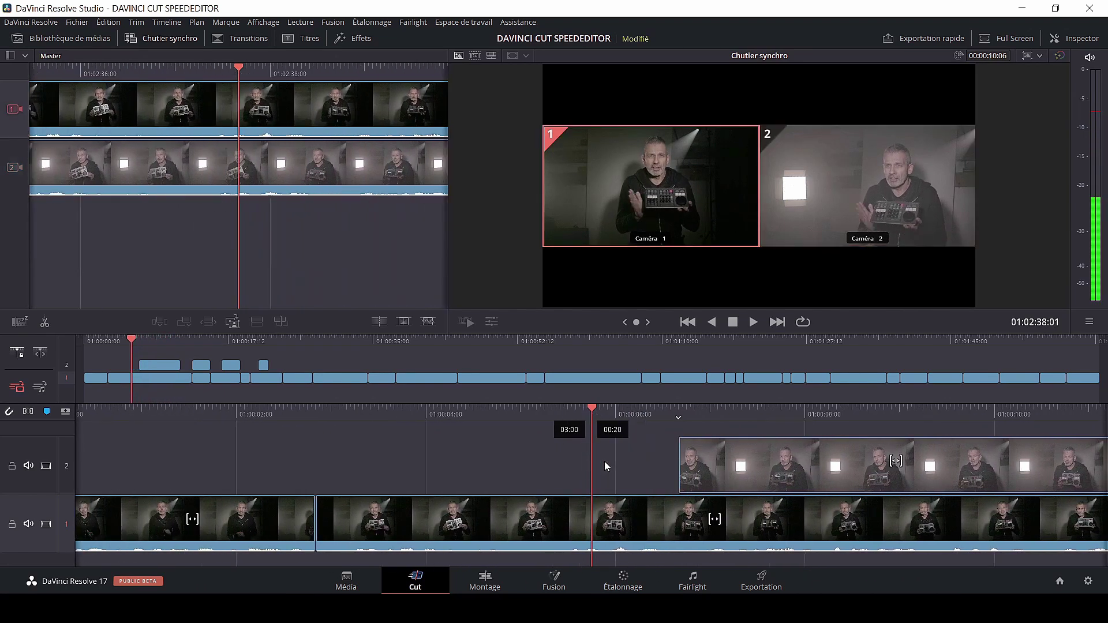
pyautogui.hscroll(1, 605, 466)
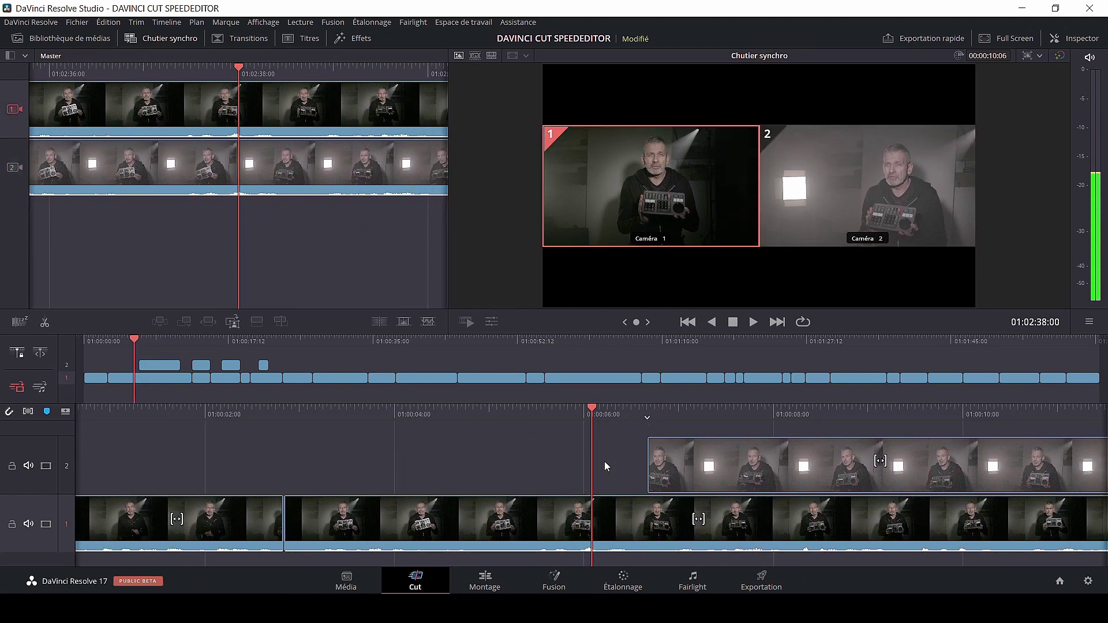
pyautogui.press('Escape')
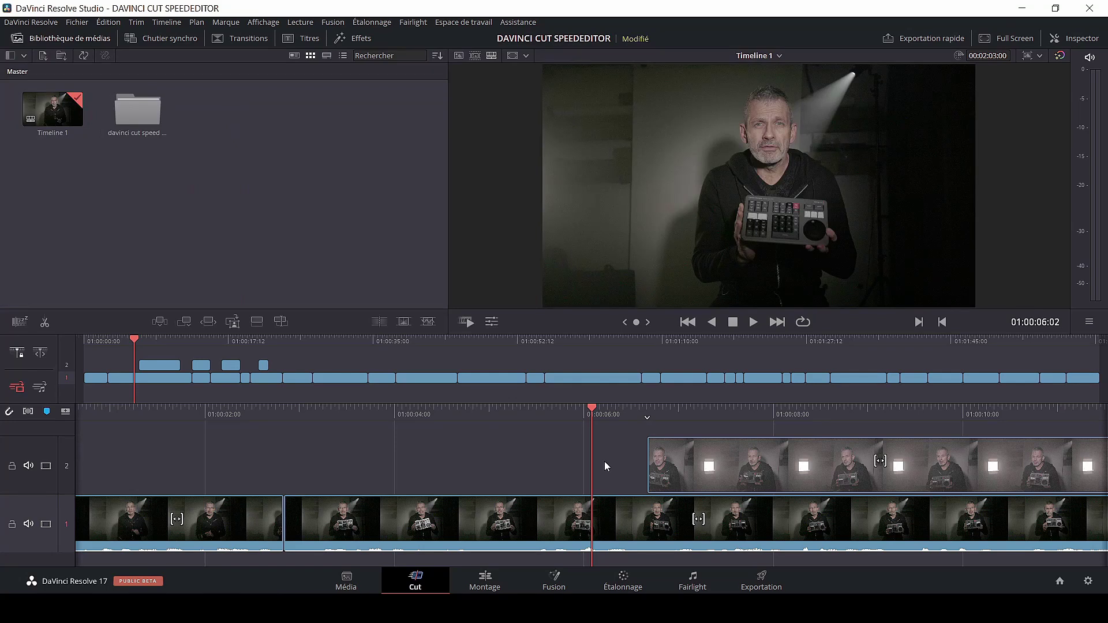
pyautogui.hscroll(5, 605, 466)
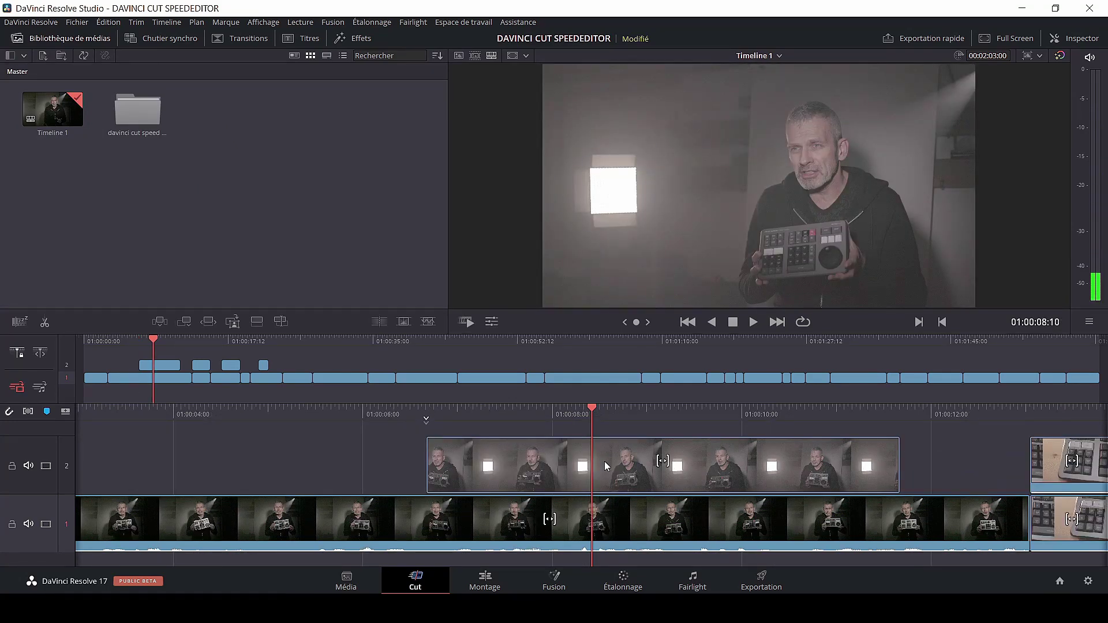
pyautogui.hscroll(-10, 605, 466)
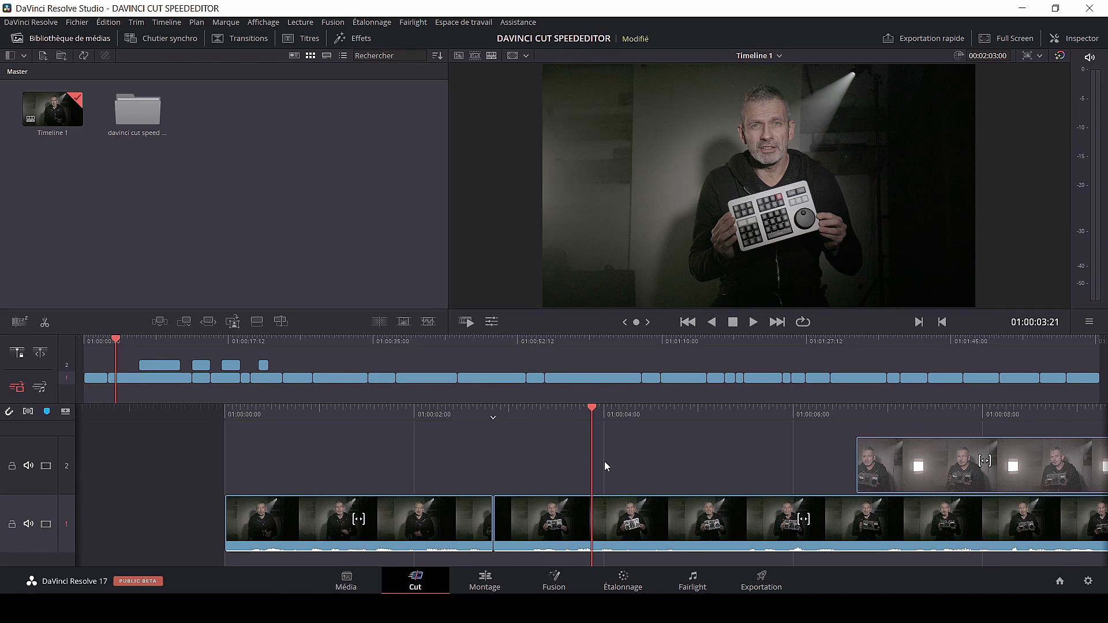
pyautogui.hscroll(10, 605, 466)
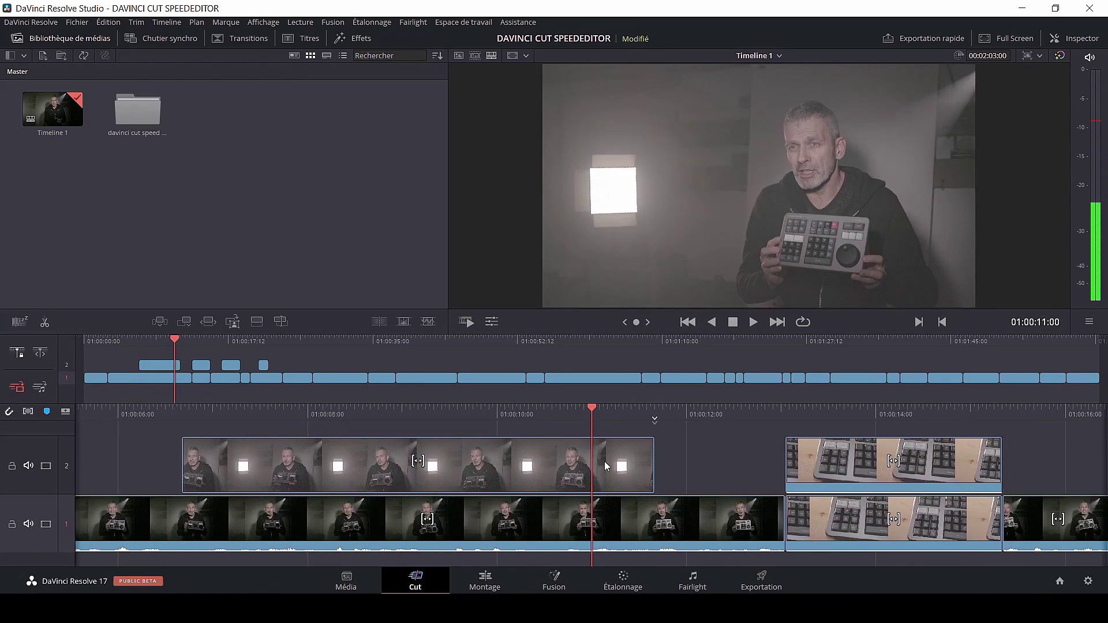
# - Trim the end of the camera 2 overlay on track 2 back by about 7 frames
pyautogui.press('v')
pyautogui.hscroll(-5, 605, 466)
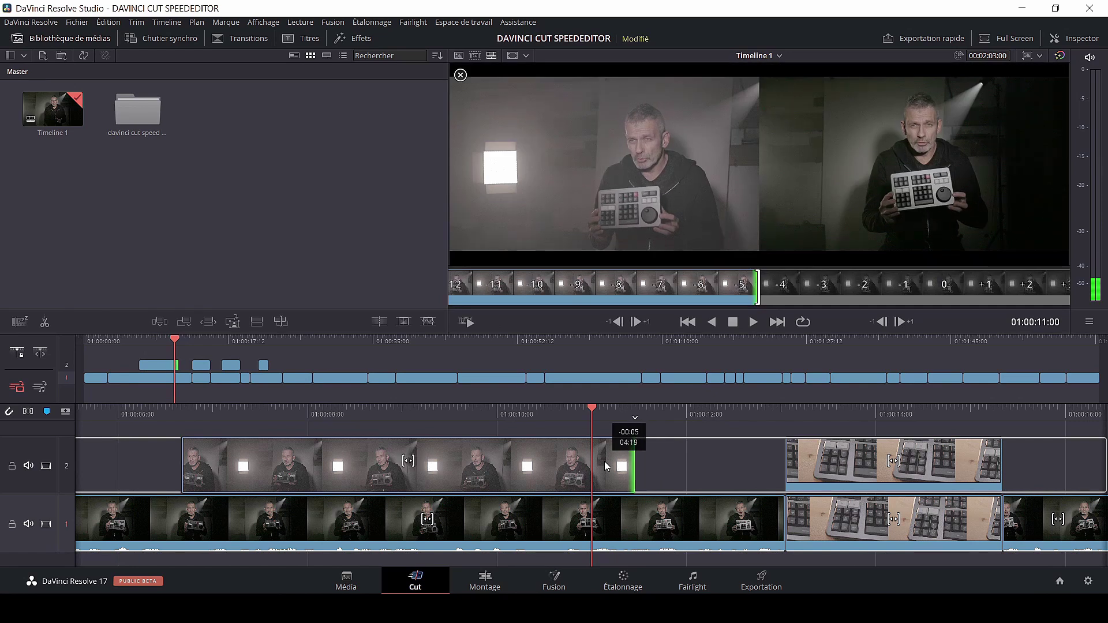
pyautogui.hscroll(4, 604, 466)
pyautogui.hscroll(-5, 605, 466)
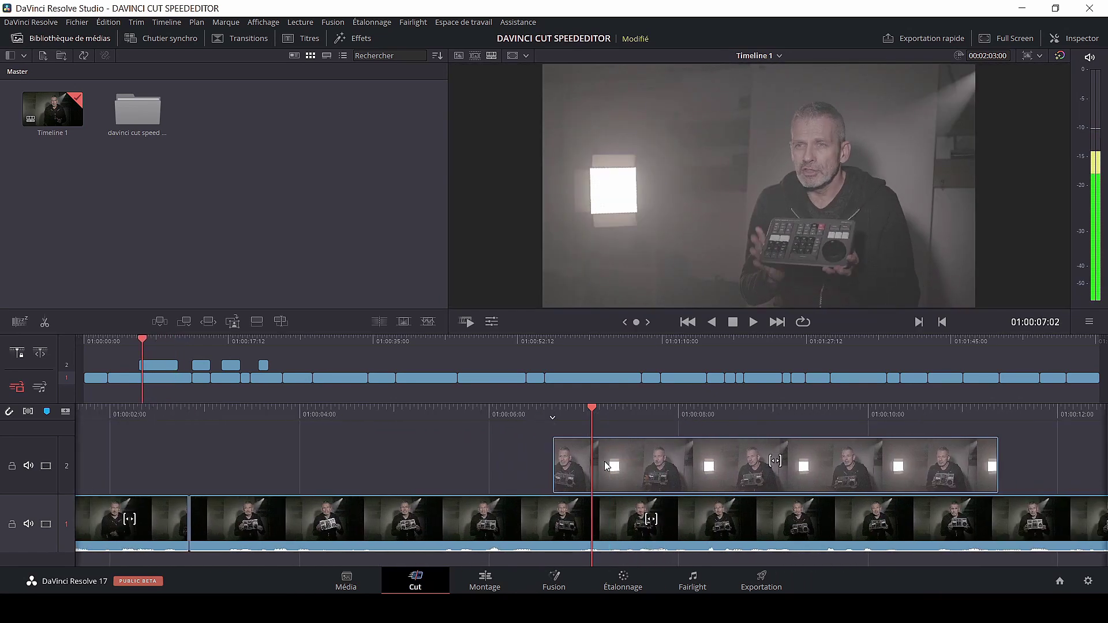
# - Live-overwrite camera 2 from the sync bin onto track 2 for 2:01, starting at about 01:00:25:16
pyautogui.hscroll(-2, 605, 466)
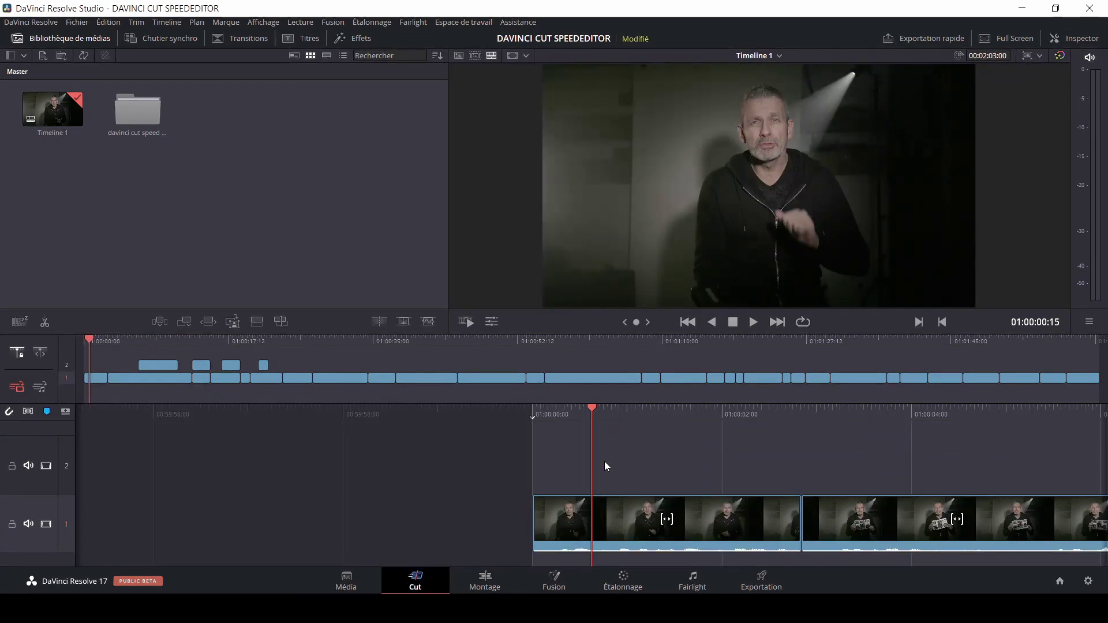
pyautogui.hscroll(-2, 606, 467)
pyautogui.hscroll(5, 606, 467)
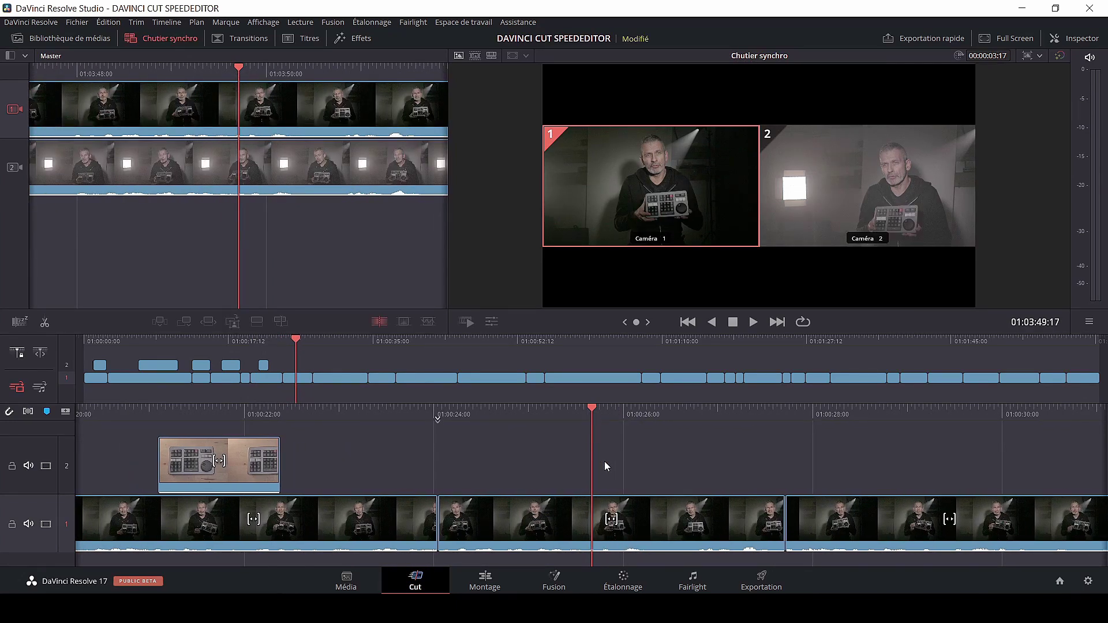
pyautogui.press('2')
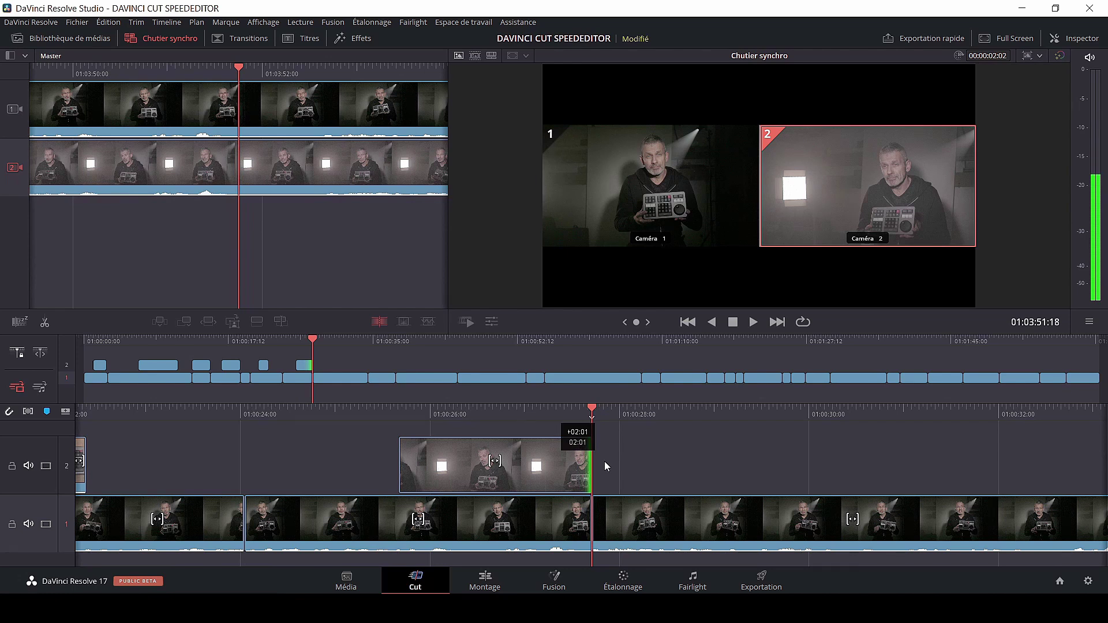
pyautogui.press('Escape')
# - Review the overlay near 01:00:27:02 and add a short camera 2 overlay on track 2 from about 01:00:33:12 to the cut at 01:00:34:10
pyautogui.scroll(-3, 607, 466)
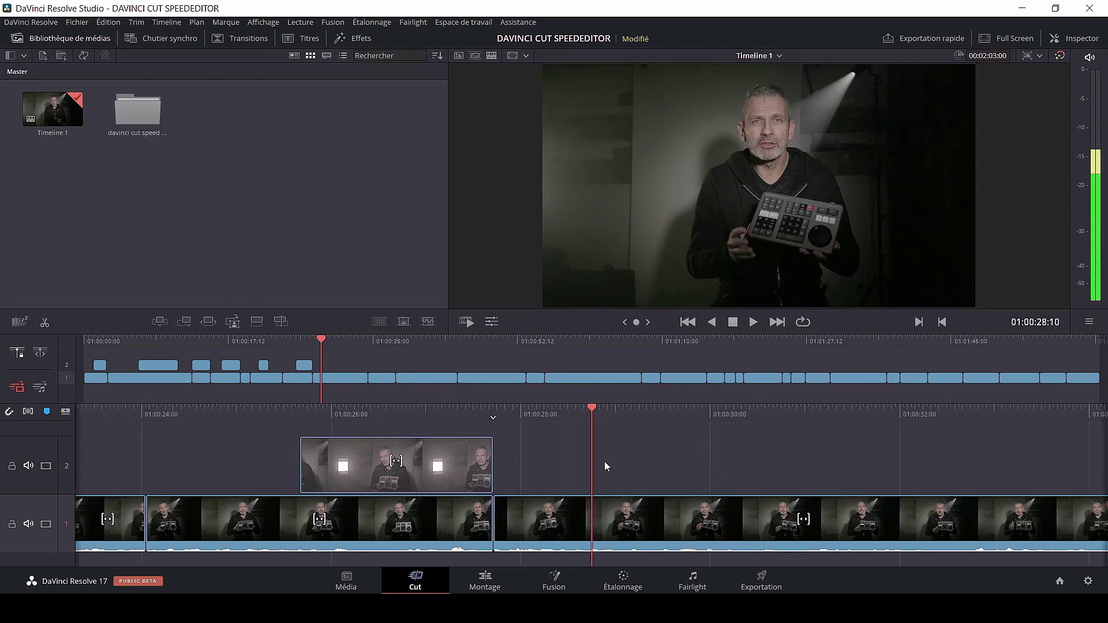
pyautogui.scroll(10, 607, 466)
pyautogui.scroll(-3, 607, 466)
pyautogui.scroll(-10, 607, 466)
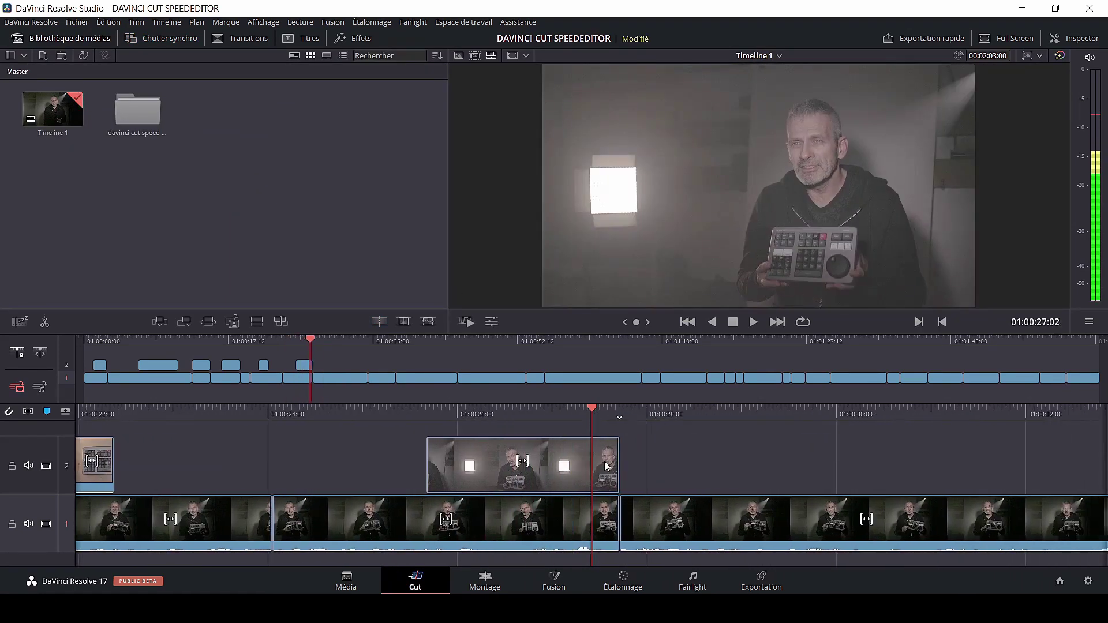
pyautogui.scroll(-8, 606, 467)
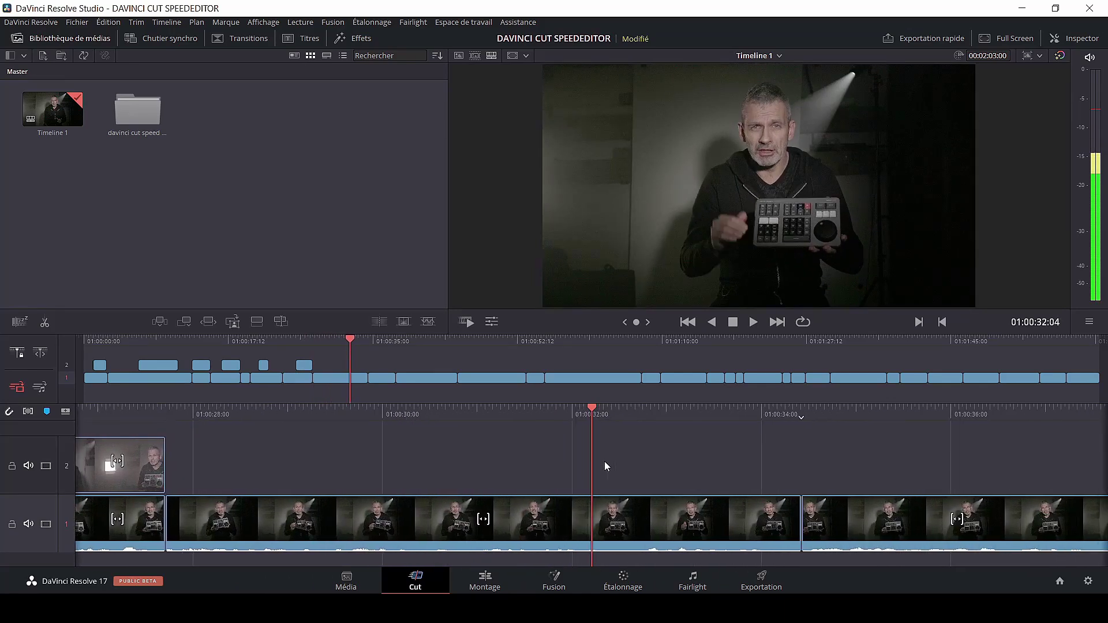
pyautogui.scroll(4, 607, 466)
pyautogui.scroll(-15, 606, 466)
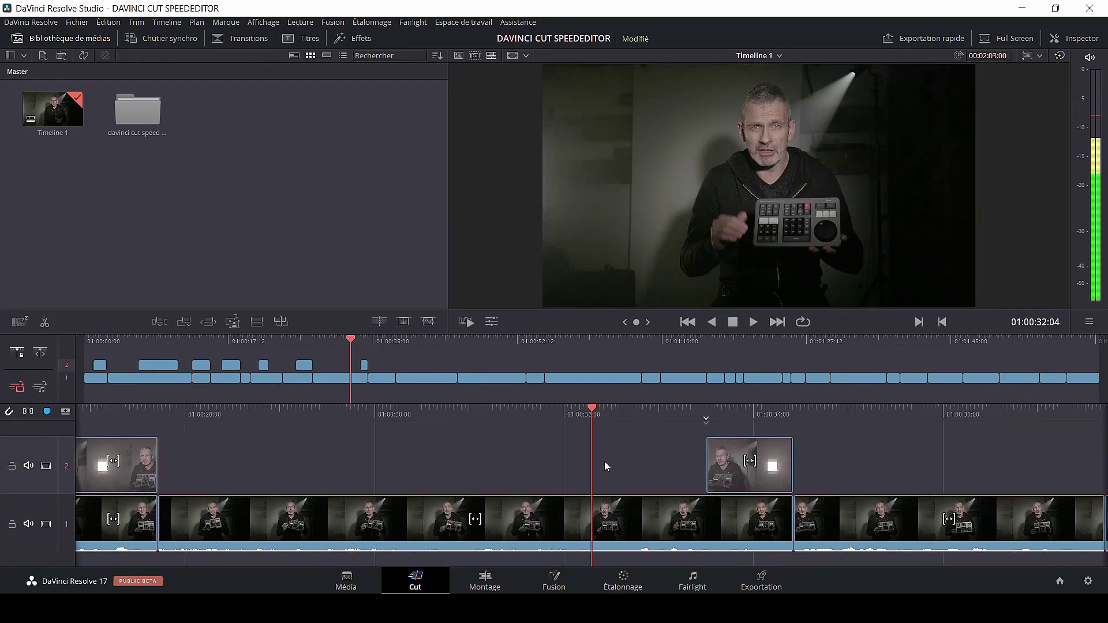
# - Scrub through track 1 between 01:00:43:10 and 01:00:46:20, then compare both cameras in the sync bin at 01:00:45:12
pyautogui.scroll(-10, 607, 467)
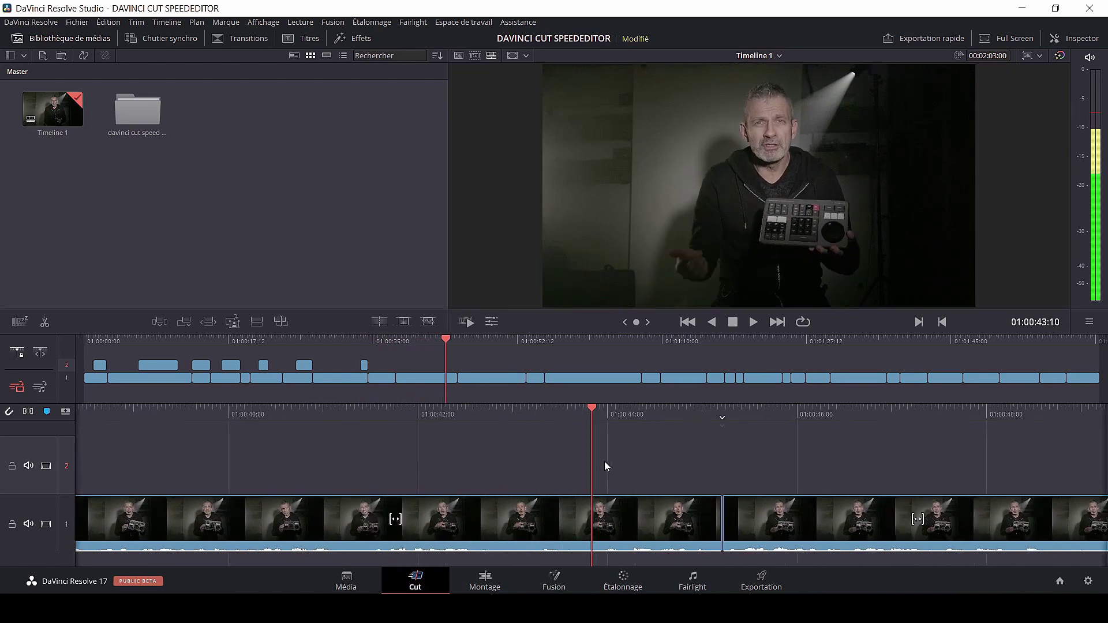
pyautogui.scroll(-7, 606, 466)
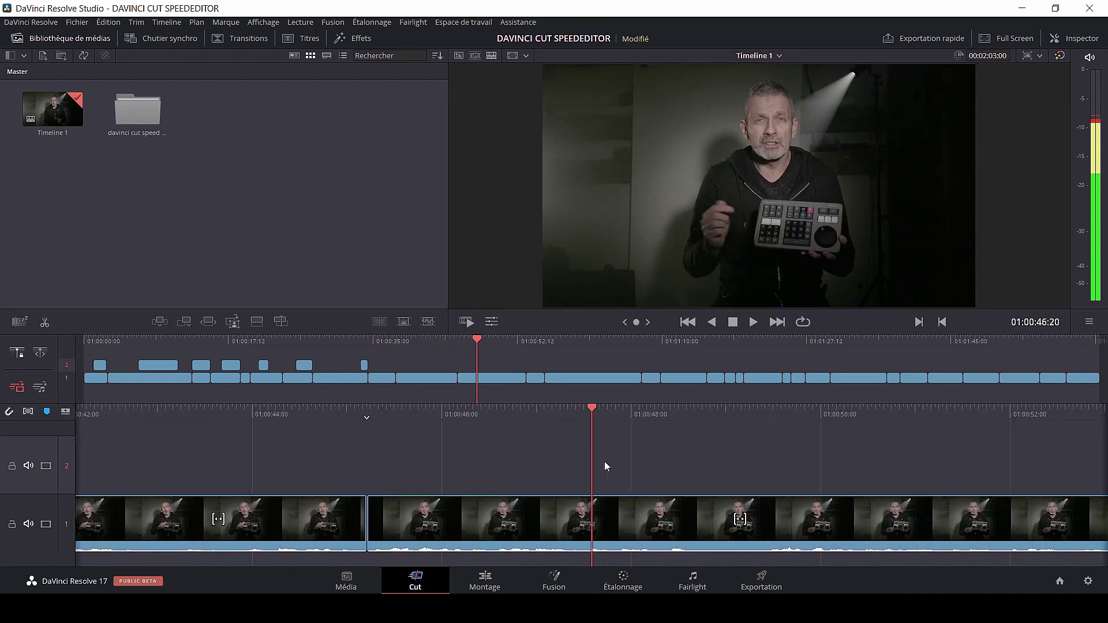
pyautogui.scroll(7, 607, 466)
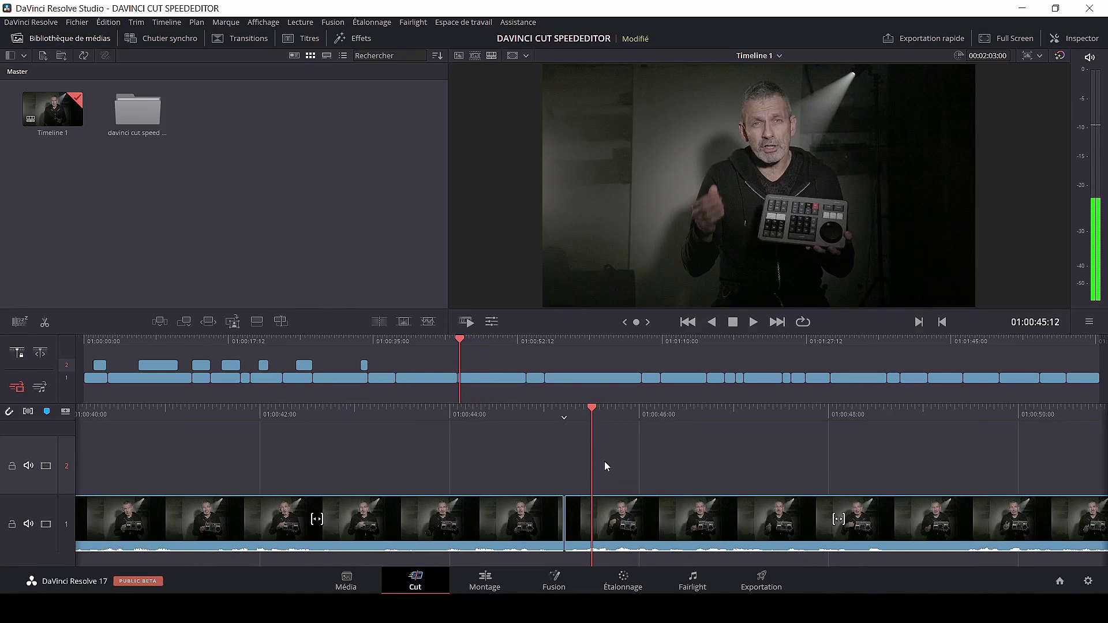
pyautogui.press('1')
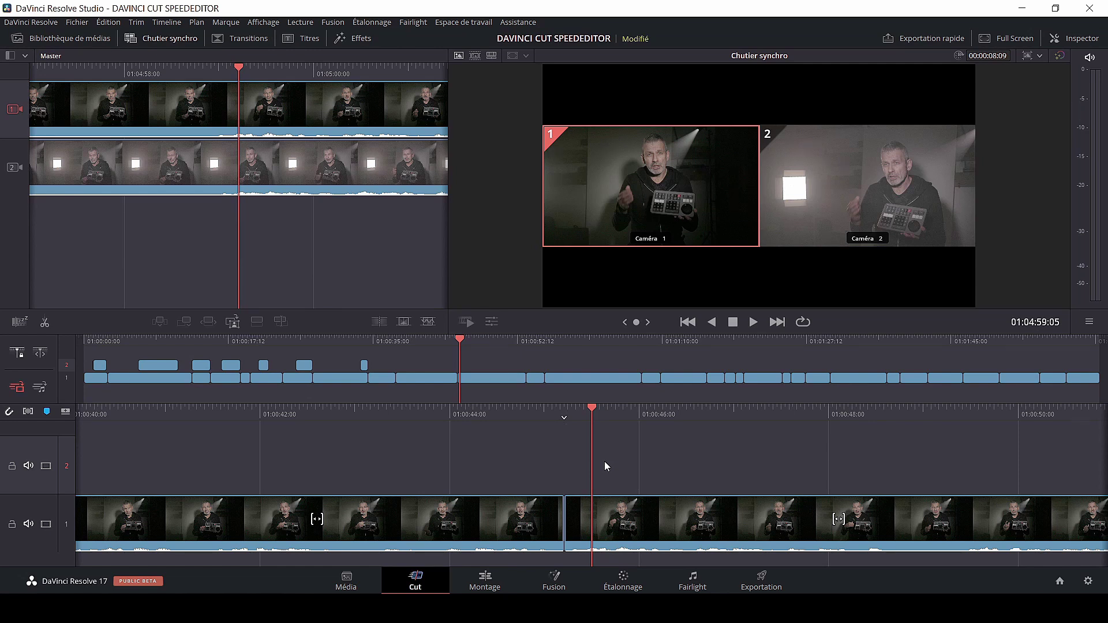
pyautogui.press('2')
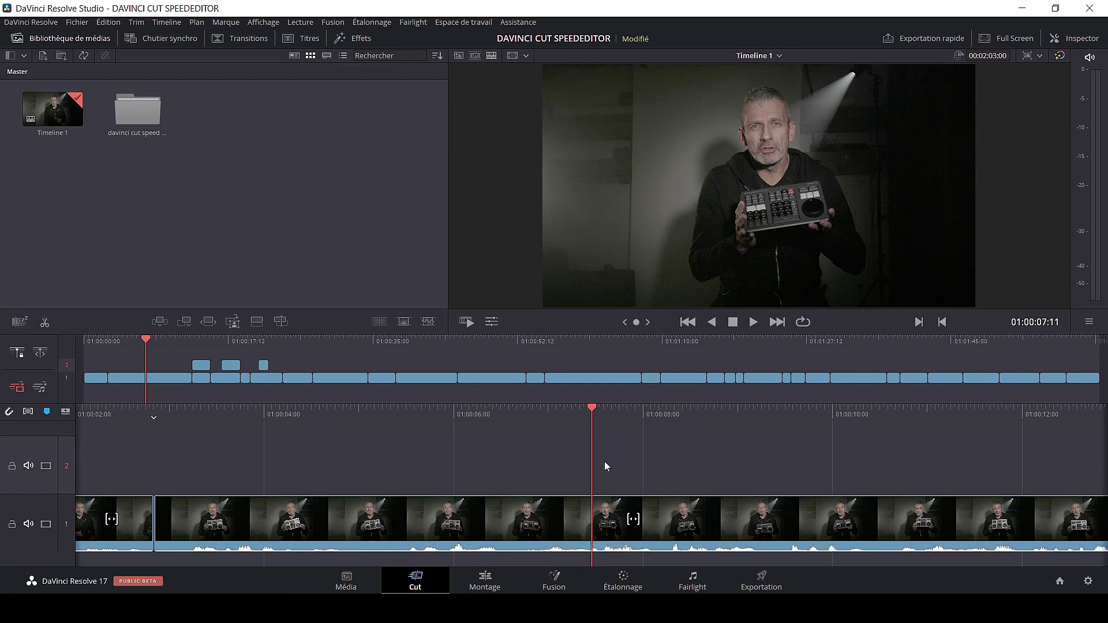
# - Move the short opening presenter clip on track 1 behind the second presenter clip, at about 01:00:10:05
pyautogui.press('Left')
pyautogui.press('Left')
pyautogui.press('Left')
pyautogui.press('Left')
pyautogui.press('Left')
pyautogui.press('Left')
pyautogui.press('Left')
pyautogui.press('Left')
pyautogui.press('Left')
pyautogui.press('Left')
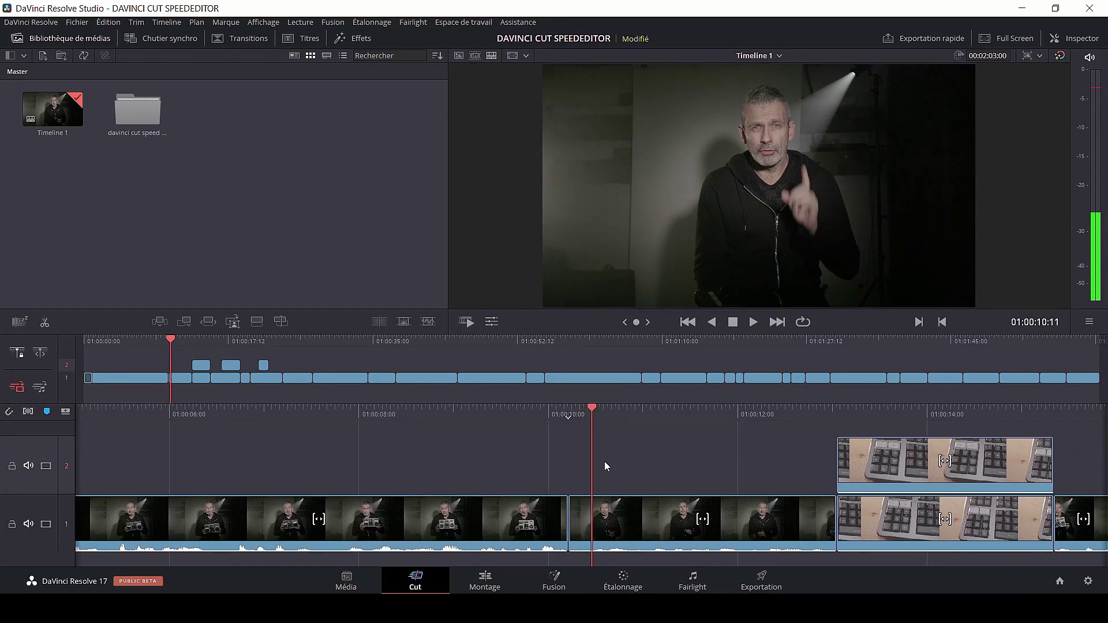
# - Step back and forth around the moved presenter clip on track 1, ending at 01:00:11:01, to check the cut
pyautogui.press('Left')
pyautogui.press('Left')
pyautogui.press('Left')
pyautogui.press('Left')
pyautogui.press('Left')
pyautogui.press('Left')
pyautogui.press('Left')
pyautogui.press('Left')
pyautogui.press('Left')
pyautogui.press('Left')
pyautogui.press('Left')
pyautogui.press('Left')
pyautogui.press('Right')
pyautogui.press('Right')
pyautogui.press('Right')
pyautogui.press('Right')
pyautogui.press('Right')
pyautogui.press('Right')
pyautogui.press('Right')
pyautogui.press('Right')
pyautogui.press('Right')
pyautogui.press('Right')
pyautogui.press('Right')
pyautogui.press('Right')
pyautogui.press('Left')
pyautogui.press('Left')
pyautogui.press('Left')
pyautogui.press('Left')
pyautogui.press('Left')
pyautogui.press('Left')
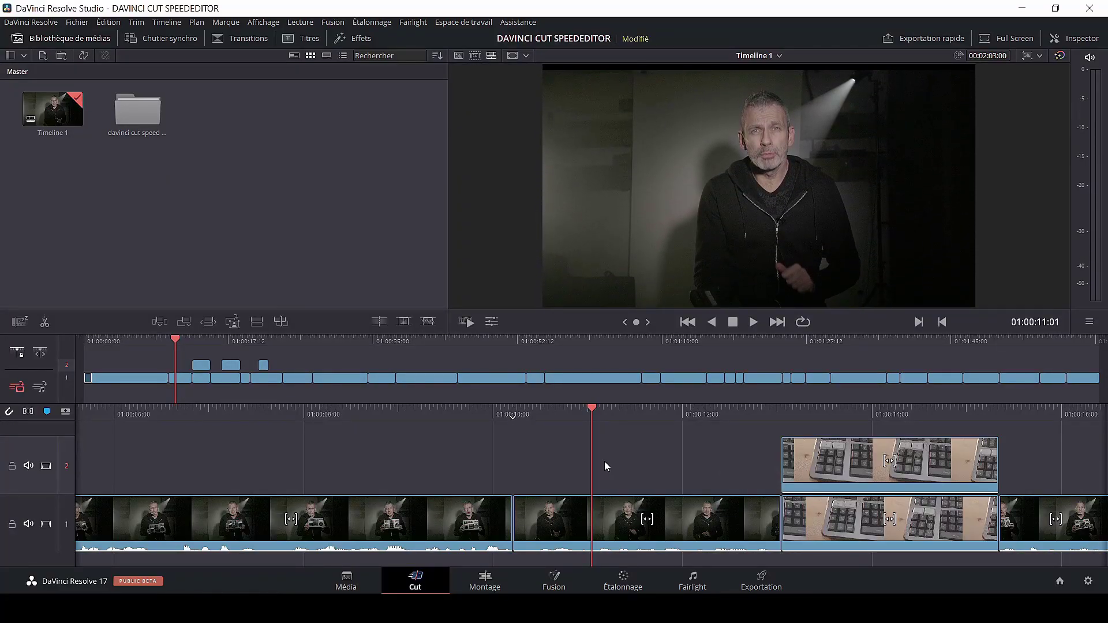
# - Mark a timeline range with an in point at 01:00:07:18 and an out point at 01:00:10:08
pyautogui.scroll(5, 605, 462)
pyautogui.scroll(-1, 604, 462)
pyautogui.scroll(5, 604, 462)
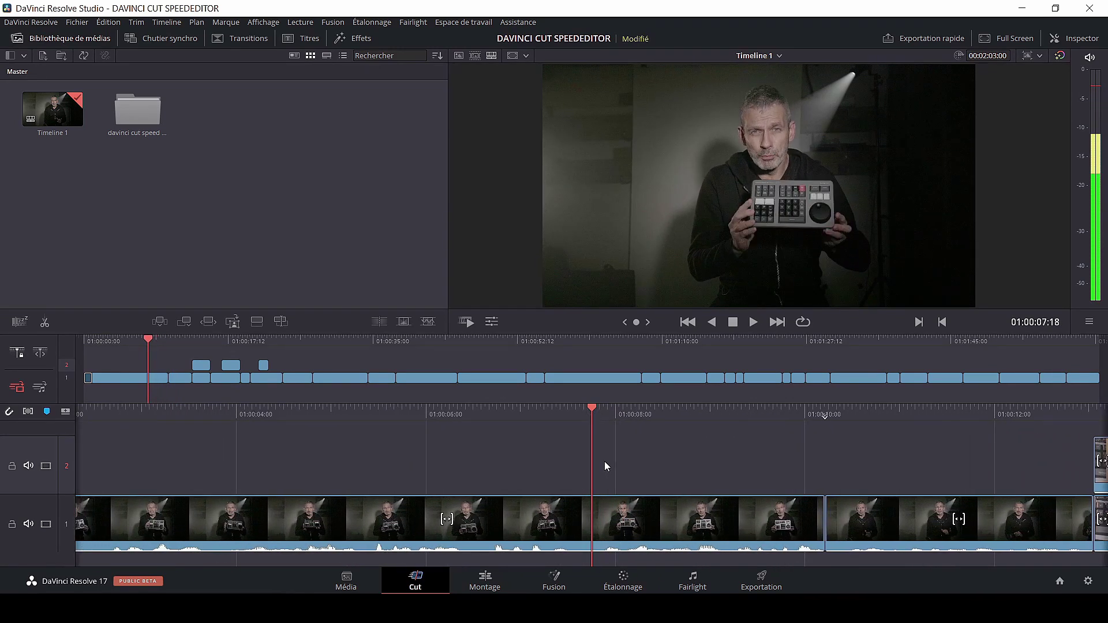
pyautogui.press('i')
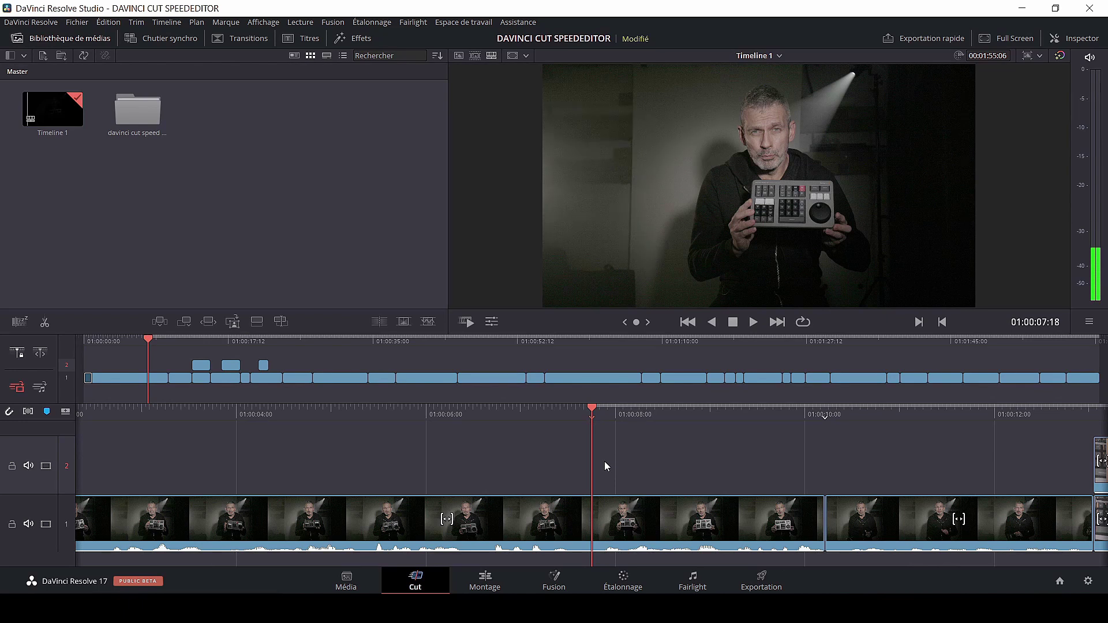
pyautogui.press('space')
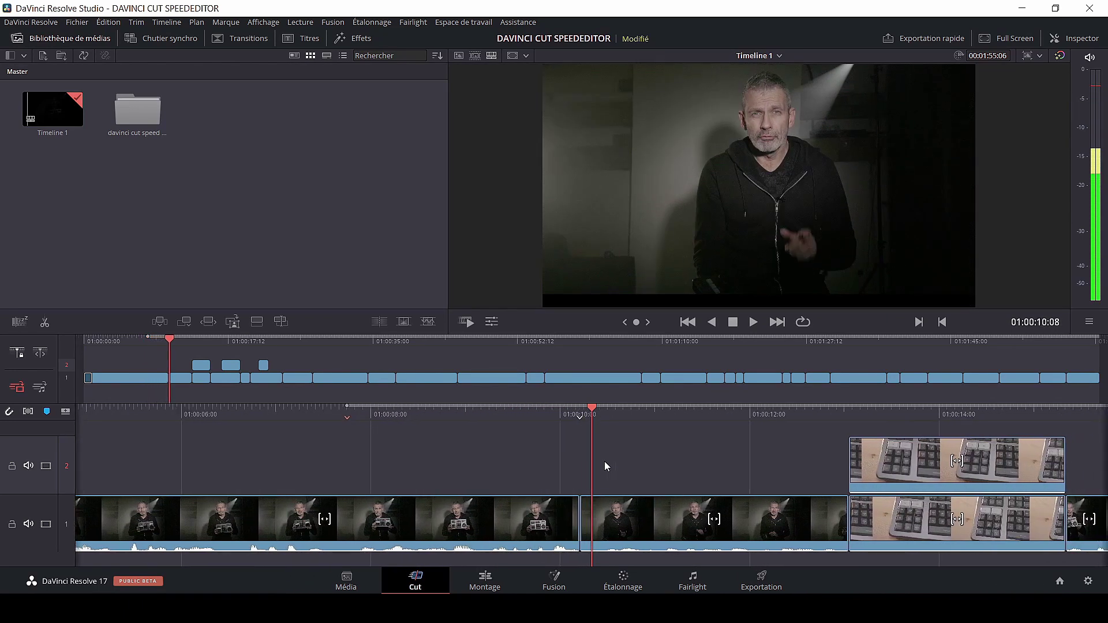
pyautogui.press('o')
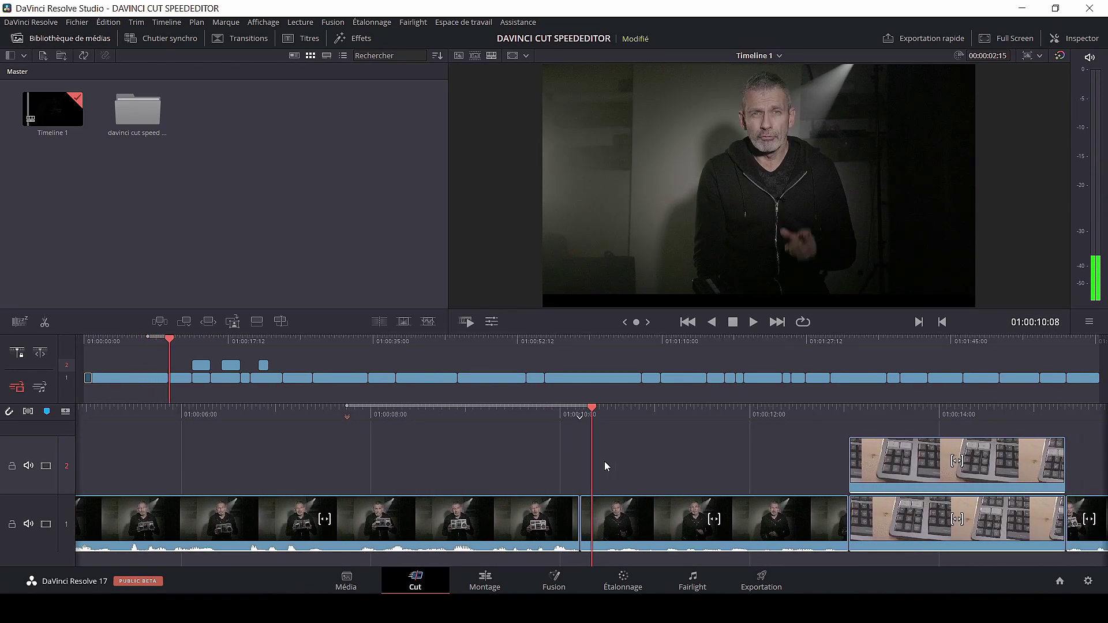
# - Ripple delete the marked timeline range from 01:00:07:18 to 01:00:10:08
pyautogui.press('Left')
pyautogui.press('Left')
pyautogui.press('Left')
pyautogui.press('Left')
pyautogui.press('Left')
pyautogui.press('Left')
pyautogui.press('Left')
pyautogui.press('Left')
pyautogui.press('Left')
pyautogui.press('Left')
pyautogui.press('Left')
pyautogui.press('Left')
pyautogui.press('Left')
pyautogui.press('Left')
pyautogui.press('Left')
pyautogui.press('Left')
pyautogui.press('Left')
pyautogui.press('Left')
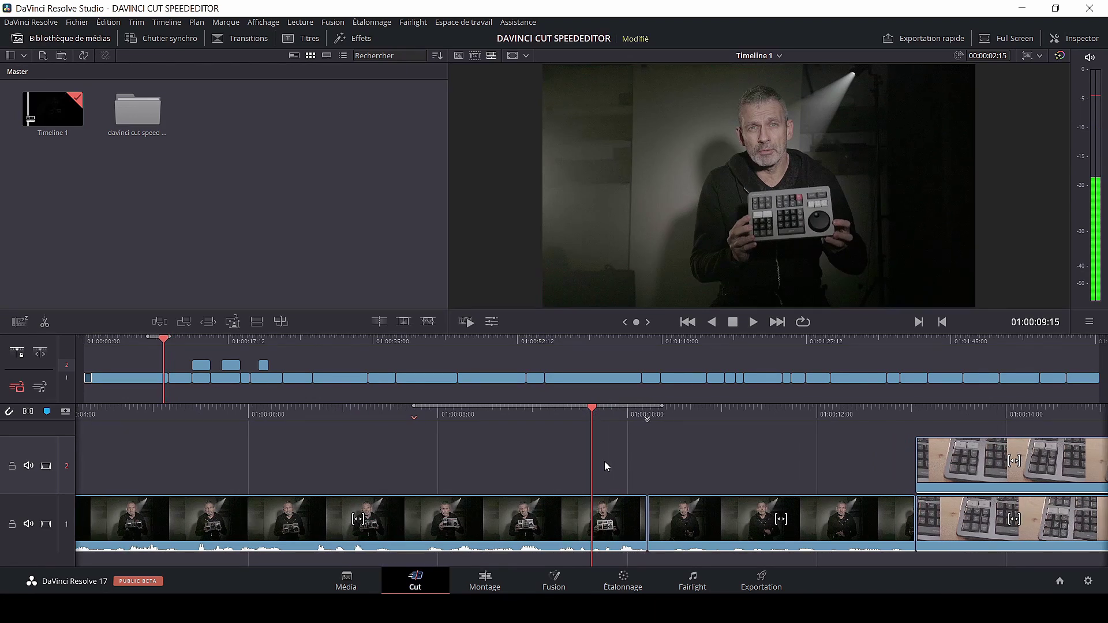
pyautogui.press('Delete')
pyautogui.scroll(5, 605, 466)
pyautogui.scroll(-8, 605, 466)
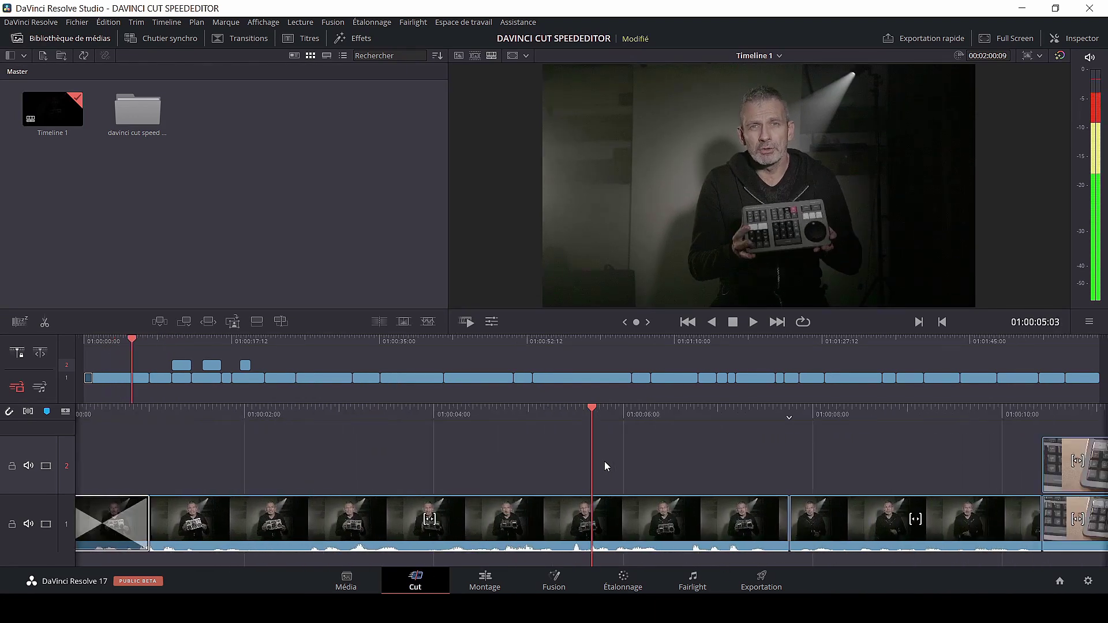
# - Mark a timeline range from 01:00:21:02 to 01:00:28:08 and ripple delete it
pyautogui.scroll(-8, 604, 466)
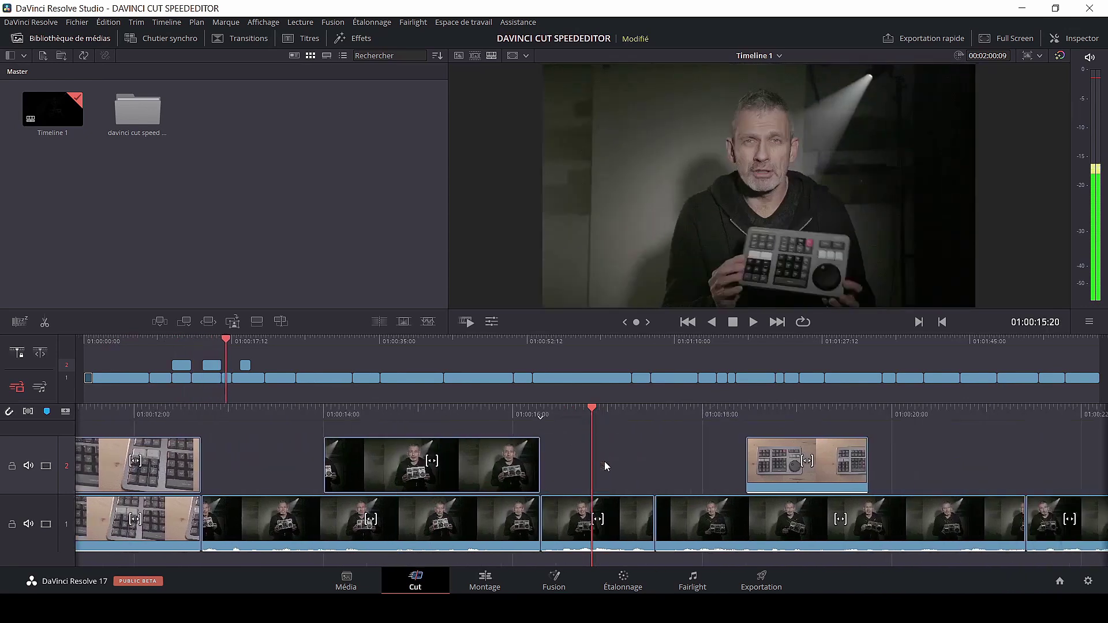
pyautogui.scroll(3, 604, 461)
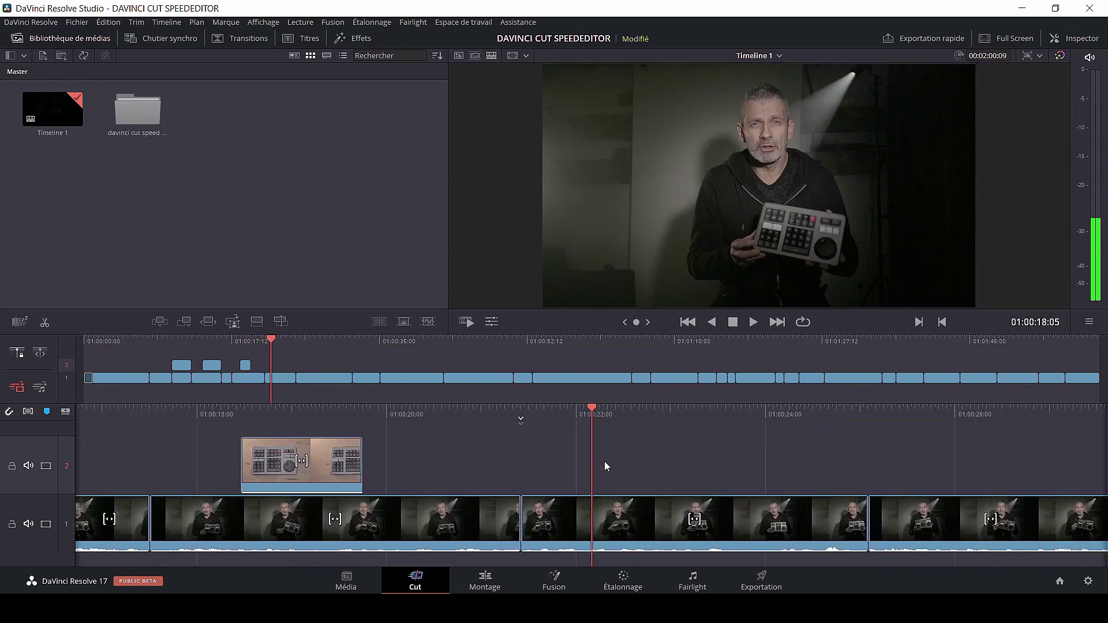
pyautogui.scroll(-2, 605, 462)
pyautogui.scroll(4, 604, 462)
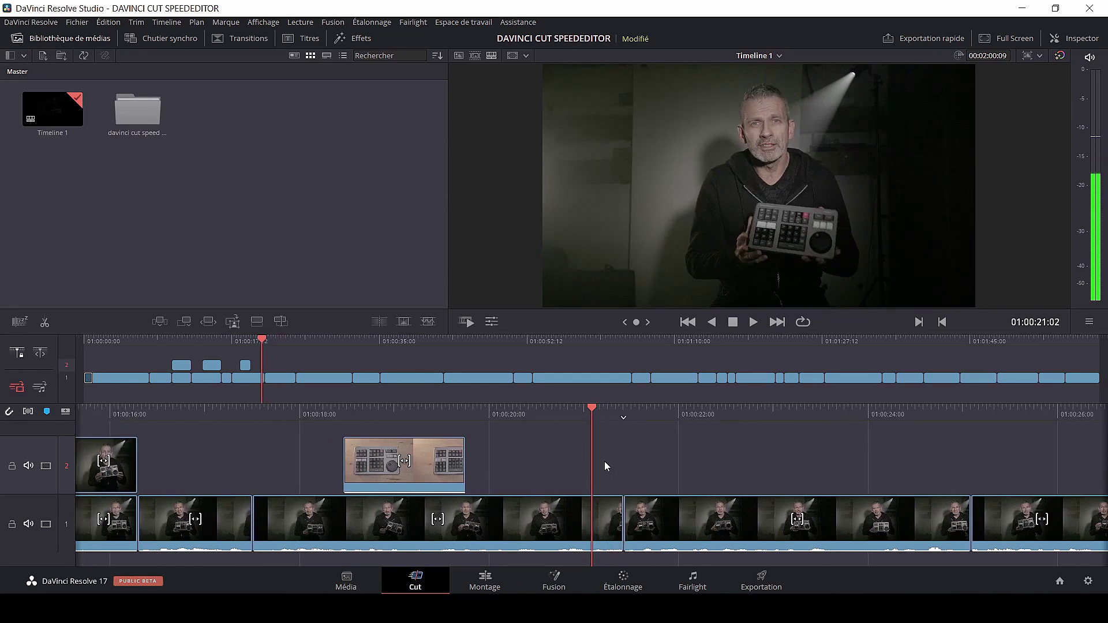
pyautogui.scroll(-3, 604, 462)
pyautogui.scroll(-6, 605, 461)
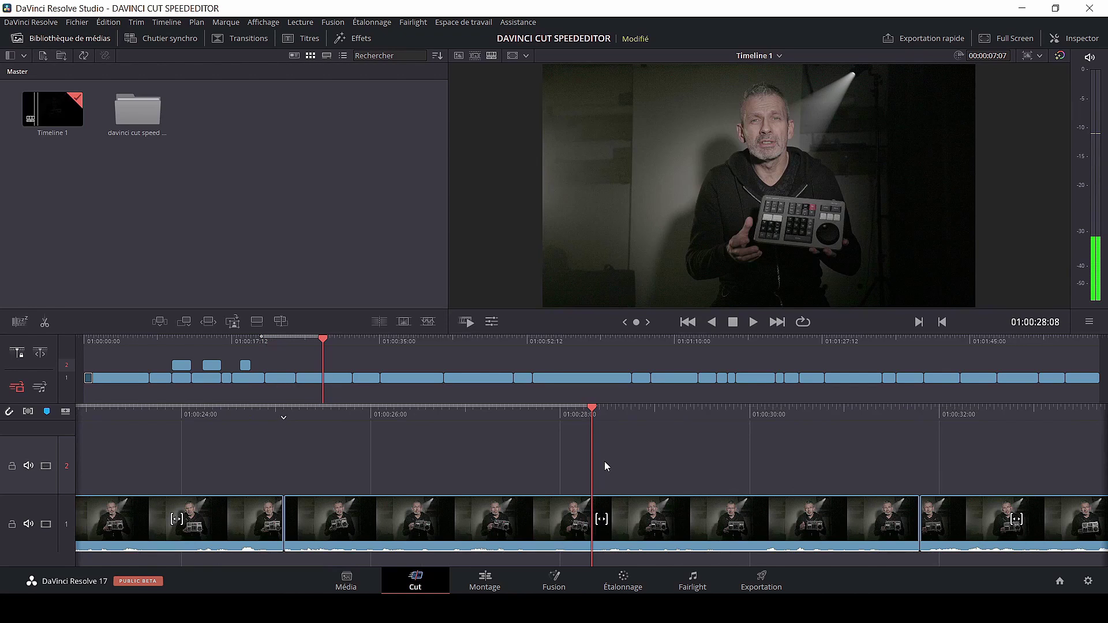
pyautogui.scroll(1, 604, 466)
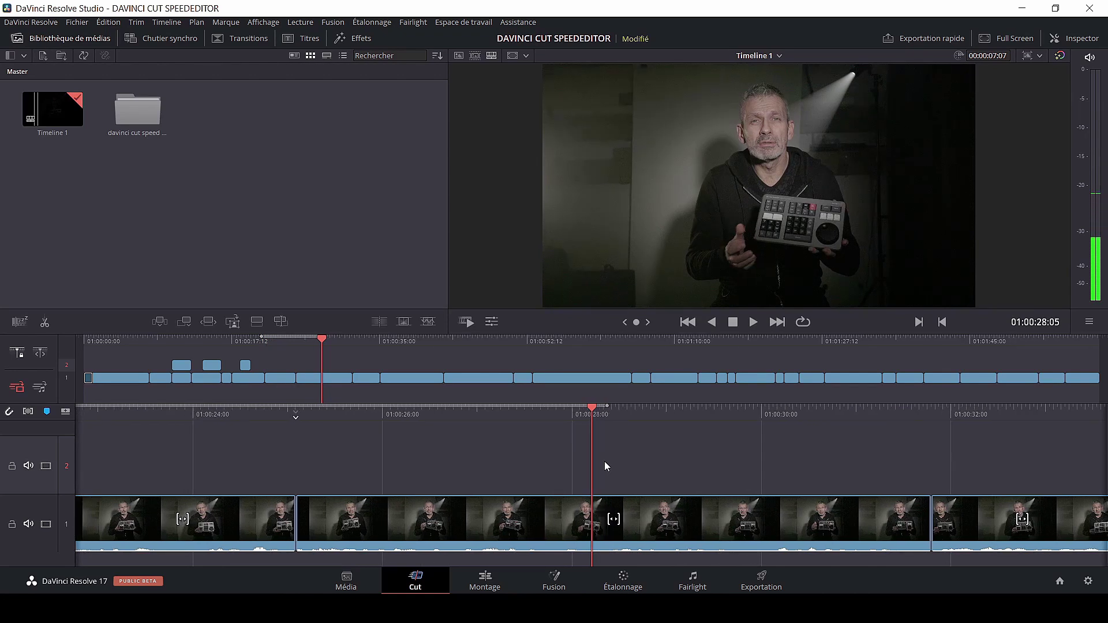
pyautogui.scroll(8, 605, 466)
pyautogui.scroll(2, 605, 466)
pyautogui.scroll(-3, 604, 466)
pyautogui.scroll(-2, 604, 462)
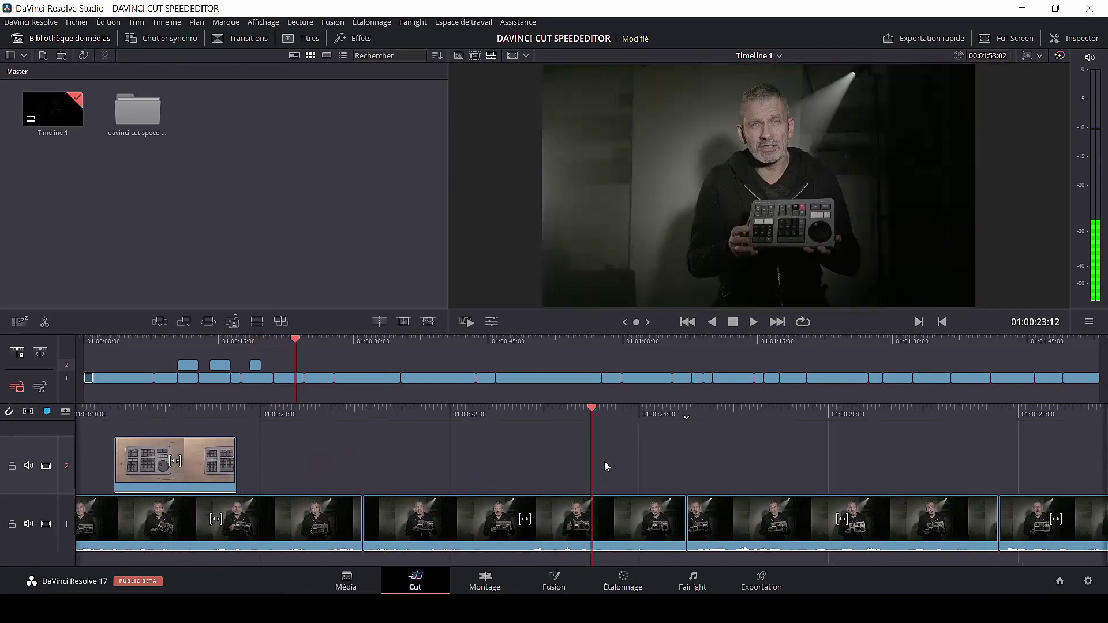
pyautogui.scroll(4, 604, 462)
pyautogui.scroll(-3, 604, 461)
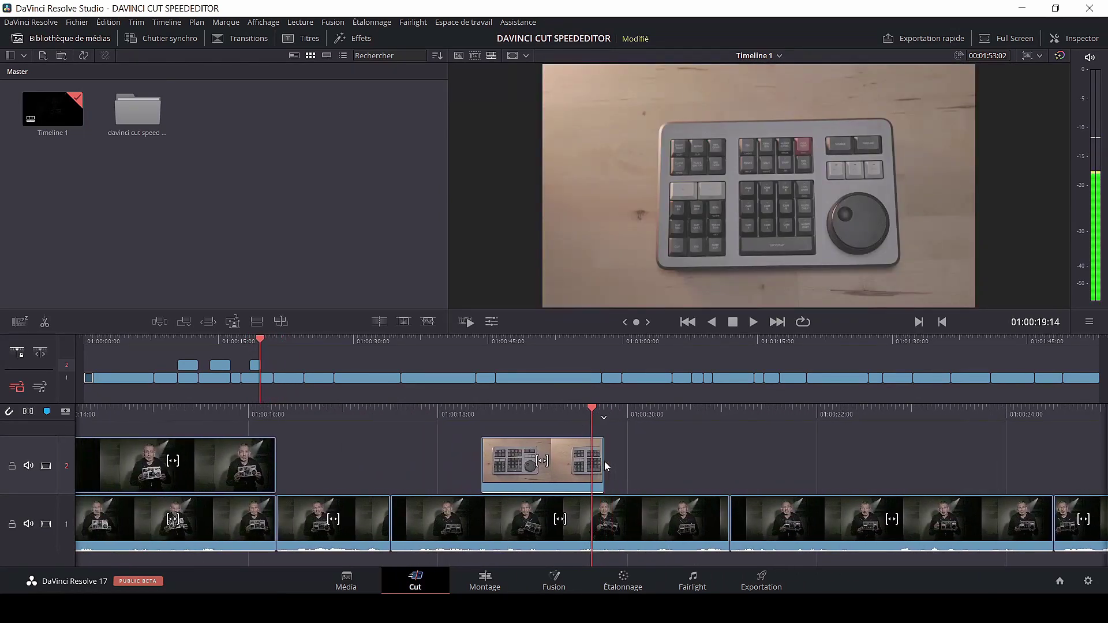
pyautogui.scroll(-6, 605, 462)
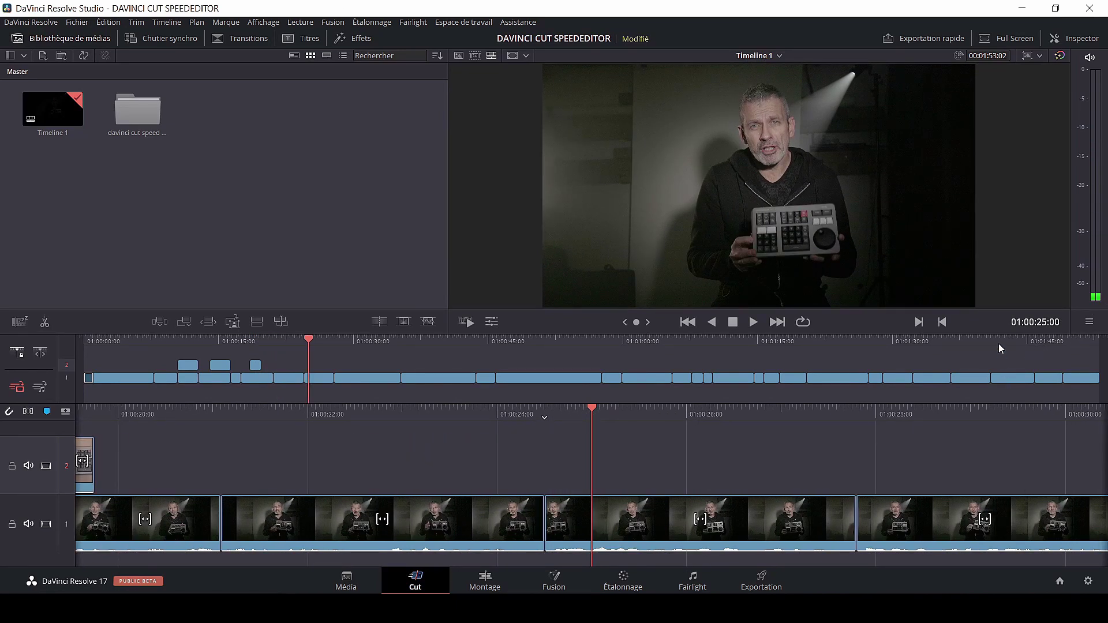
# - Look through the H.264, H.265, YouTube, Vimeo and Twitter quick export presets and cancel without exporting
pyautogui.click(944, 41)
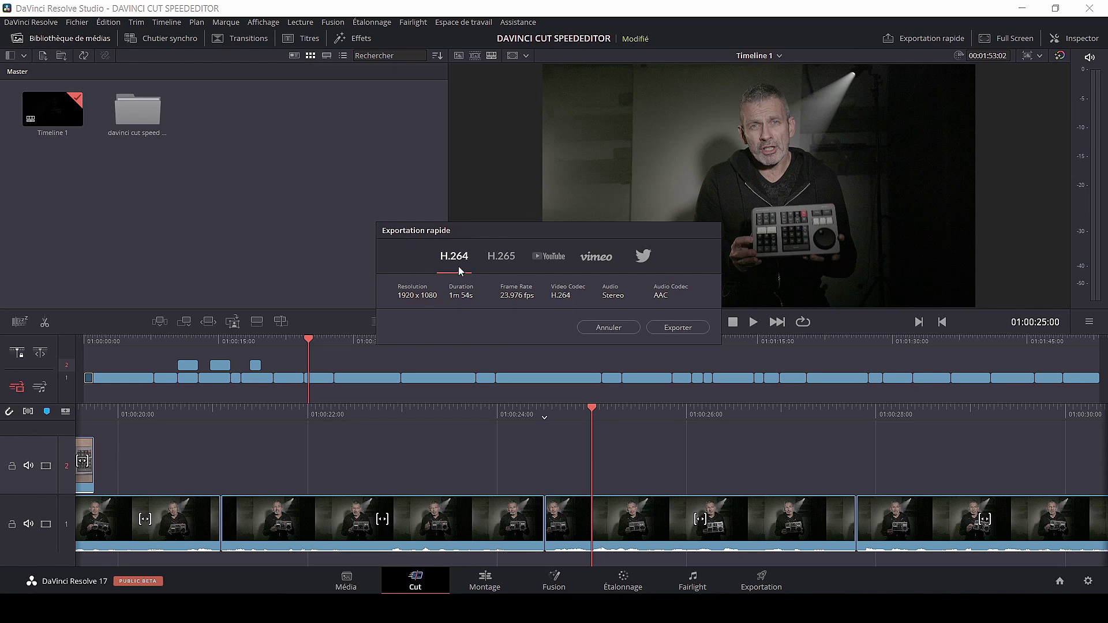
pyautogui.click(545, 255)
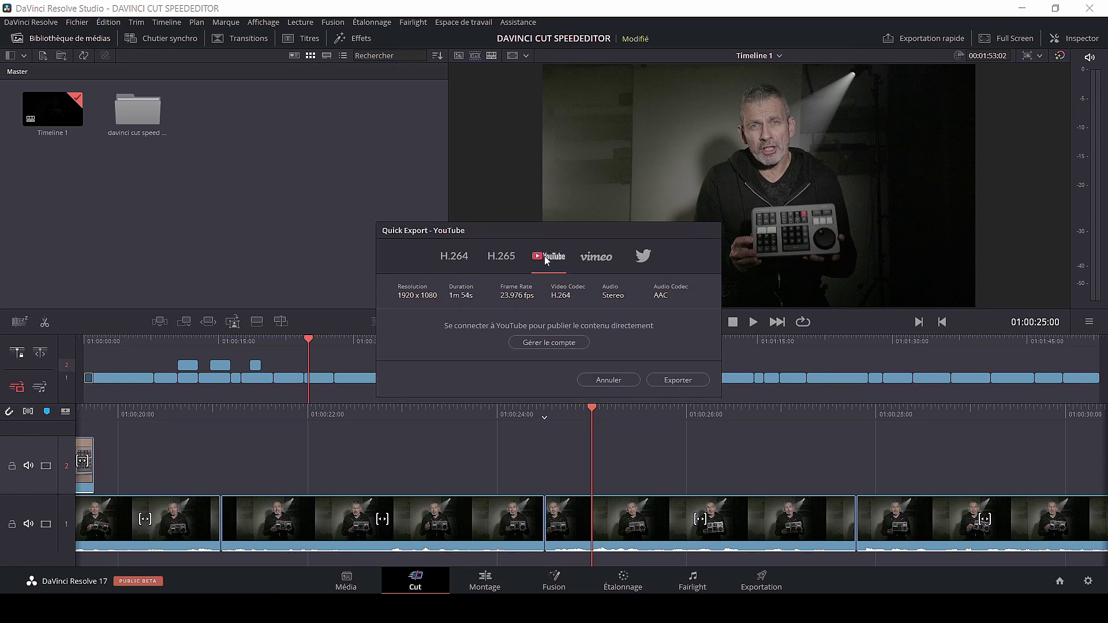
pyautogui.click(455, 257)
pyautogui.click(499, 259)
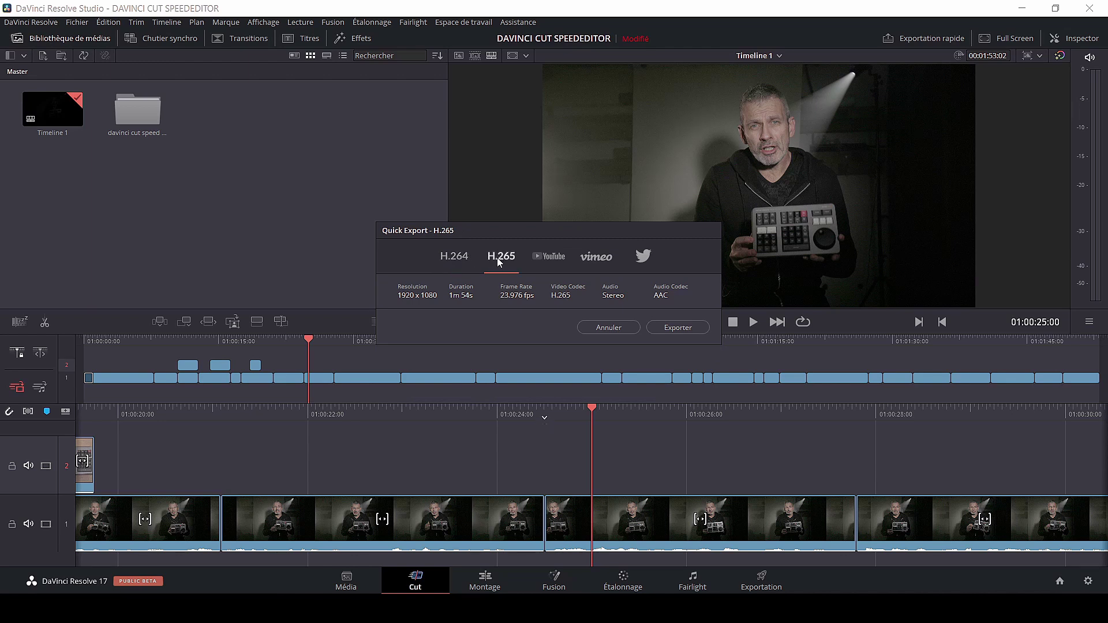
pyautogui.click(601, 257)
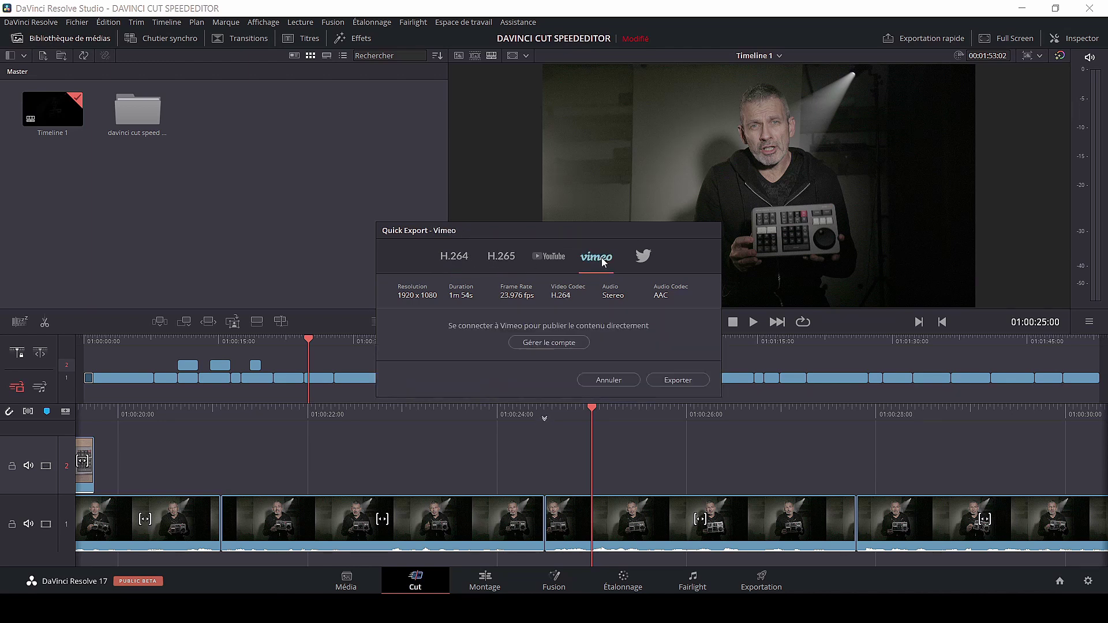
pyautogui.click(643, 255)
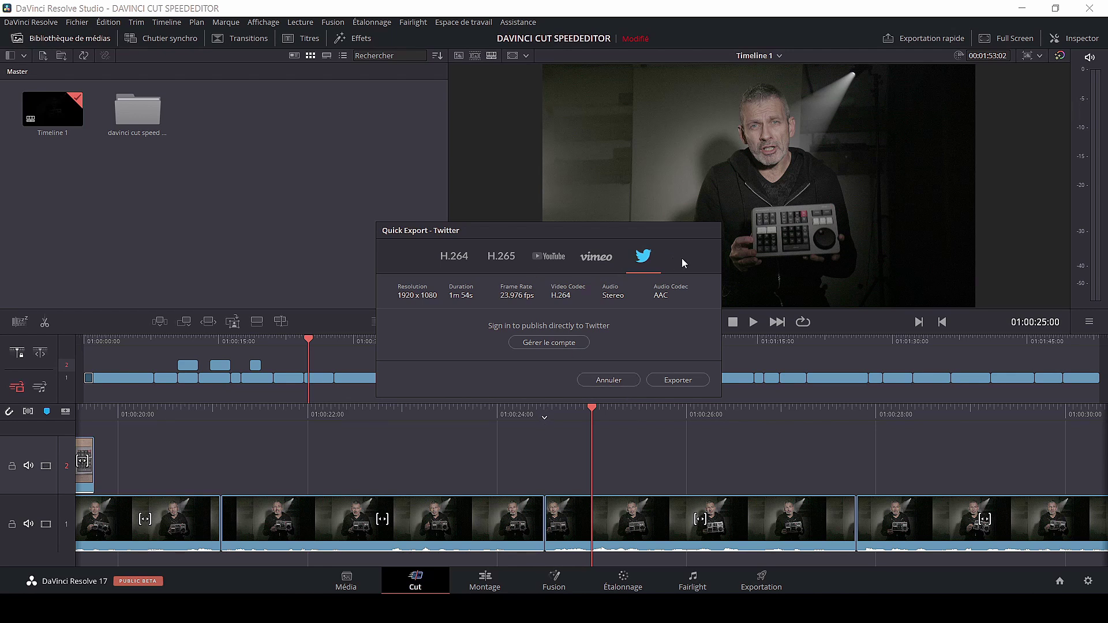
pyautogui.click(607, 380)
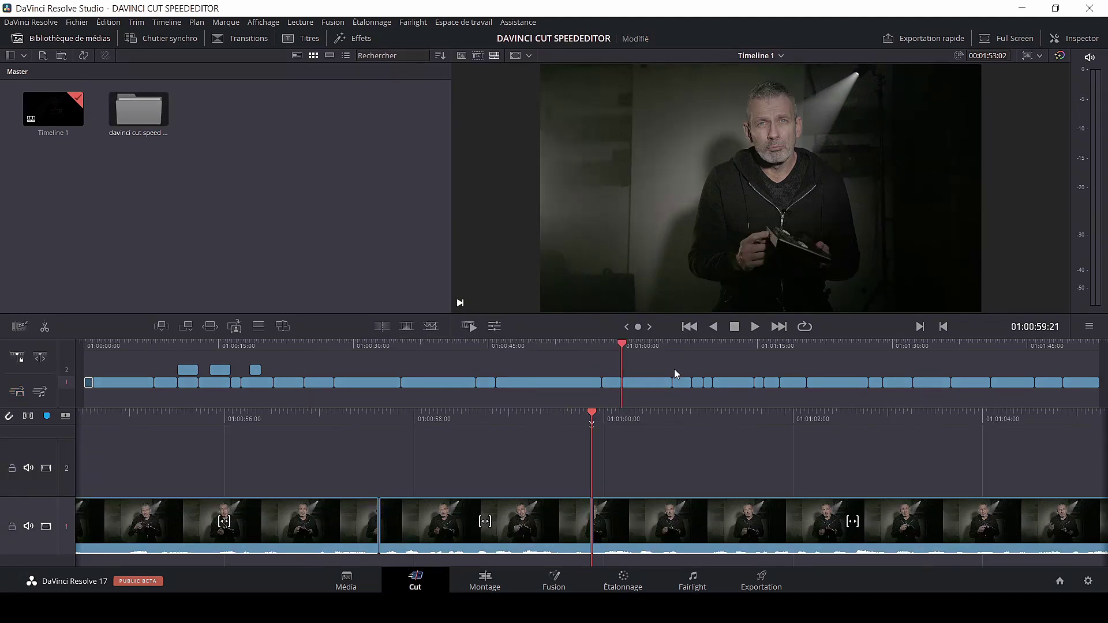
# - Switch to the Edit page and shuttle Timeline 1 backward and forward, ending at 01:00:31:23
pyautogui.click(488, 585)
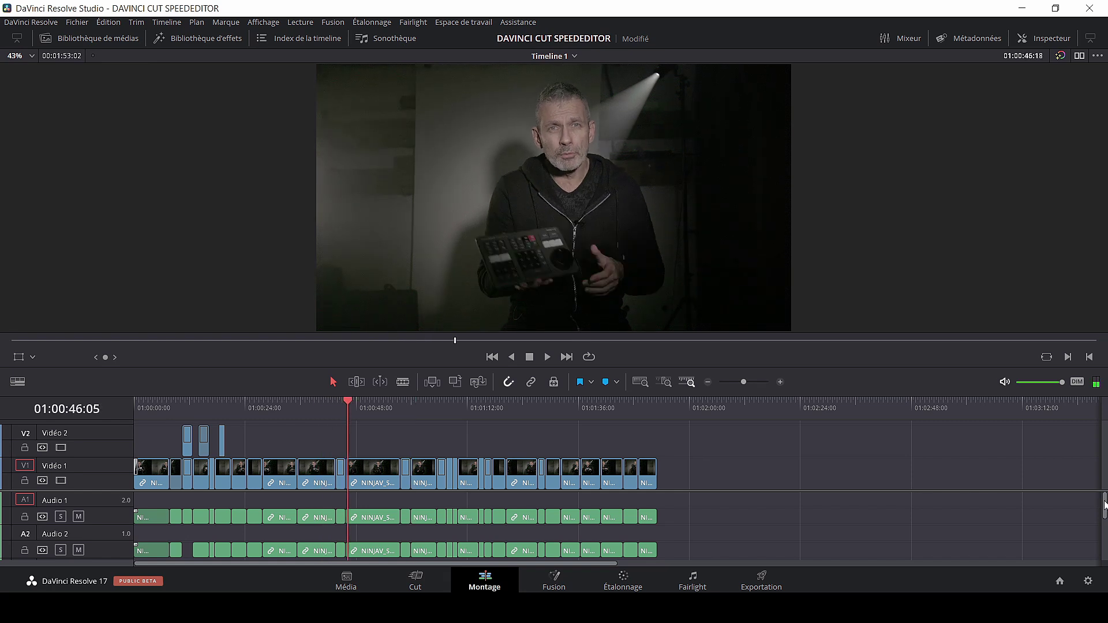
pyautogui.press('j')
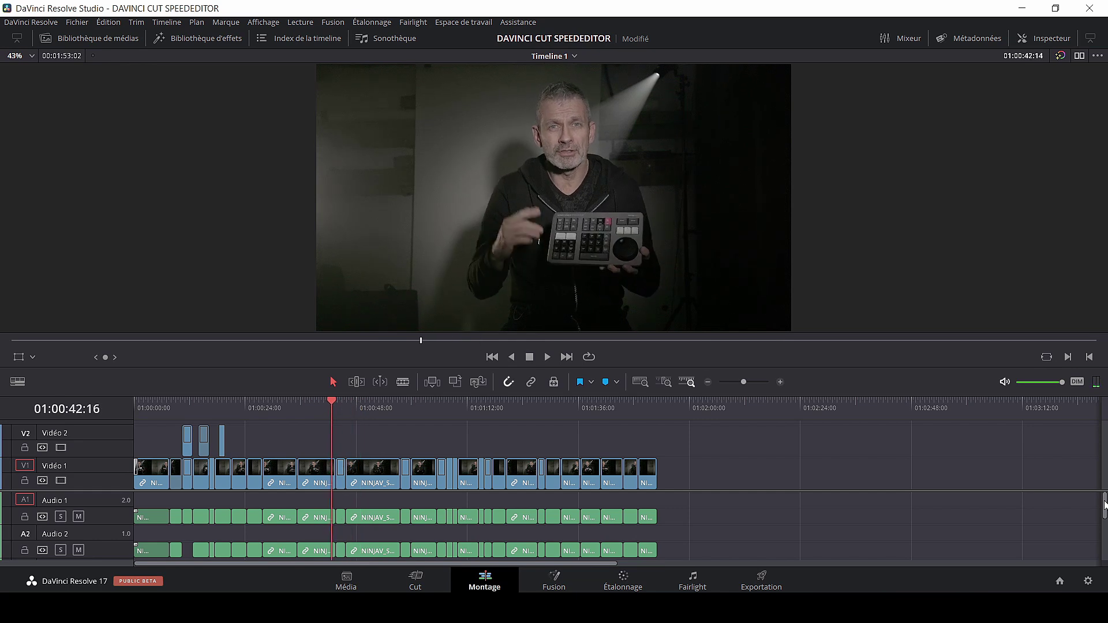
pyautogui.press('k')
pyautogui.press('l')
pyautogui.press('j')
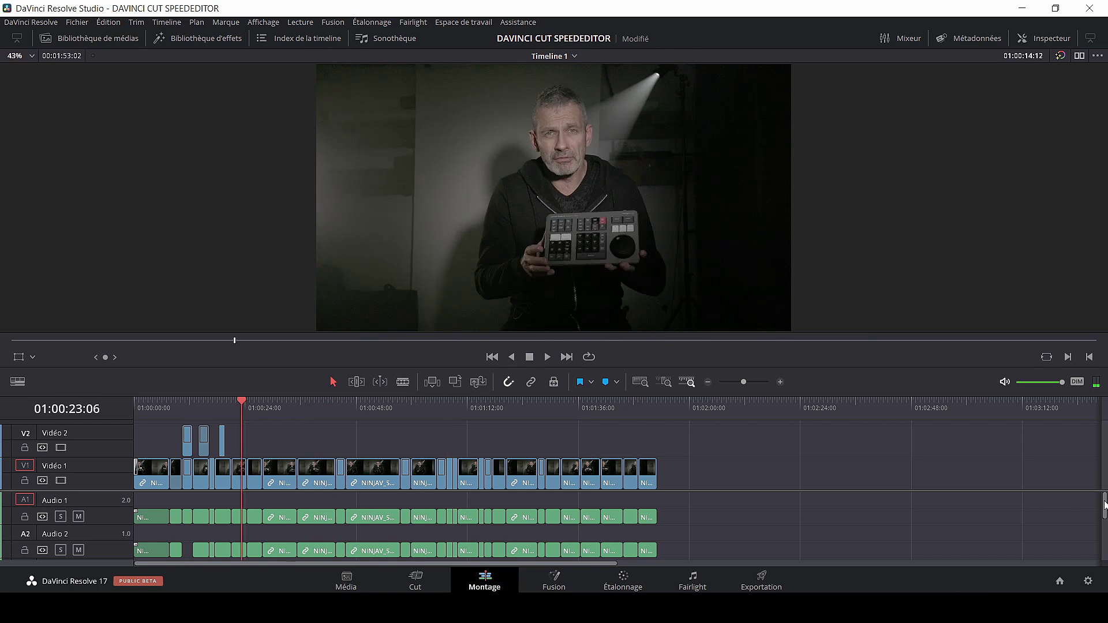
pyautogui.press('l')
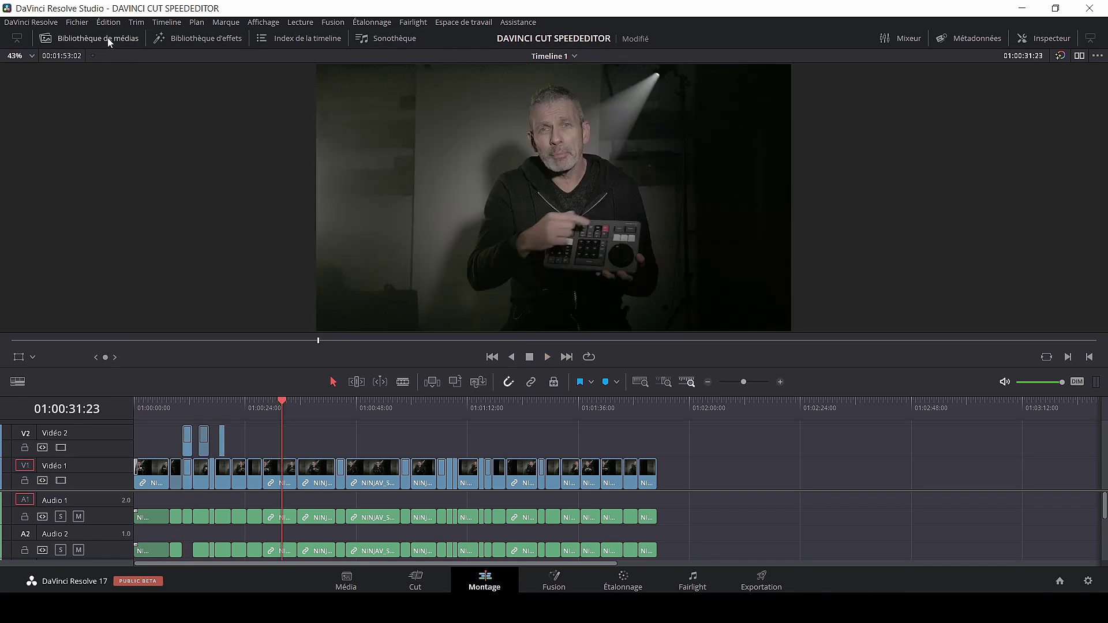
# - Show the media pool and mark an eight-frame in-to-out range on the source clip 8Z2A9387.MP4
pyautogui.click(109, 40)
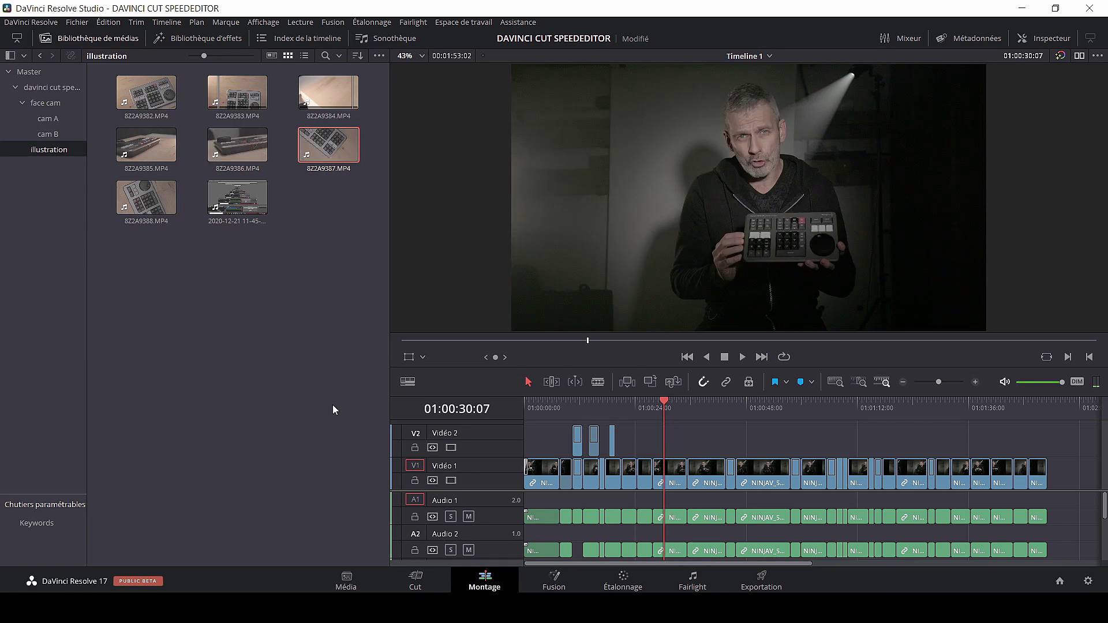
pyautogui.press('q')
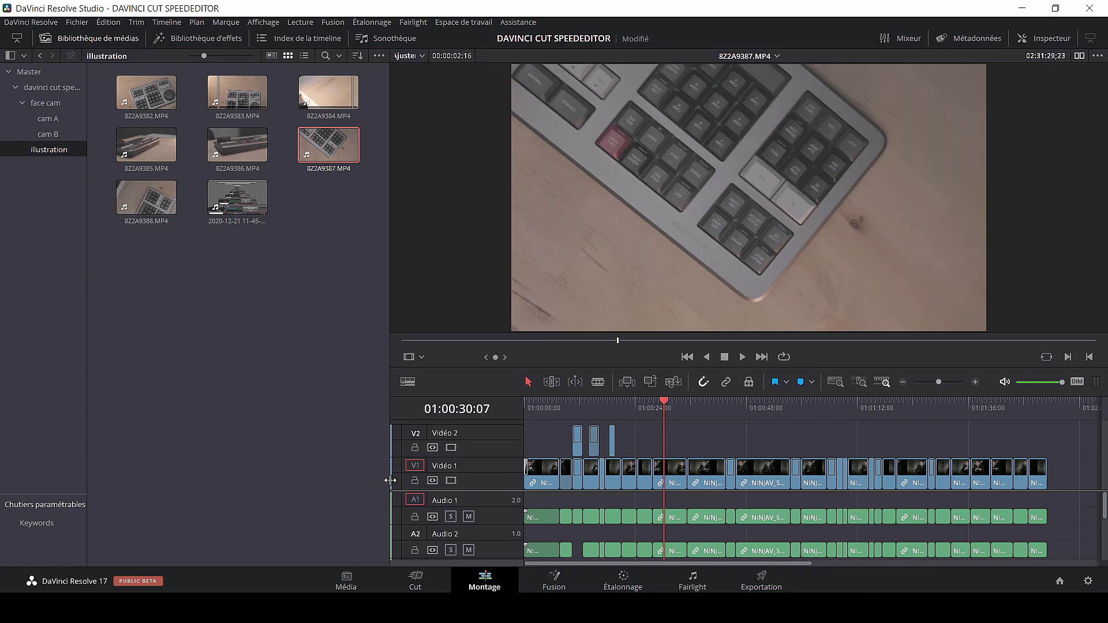
pyautogui.press('i')
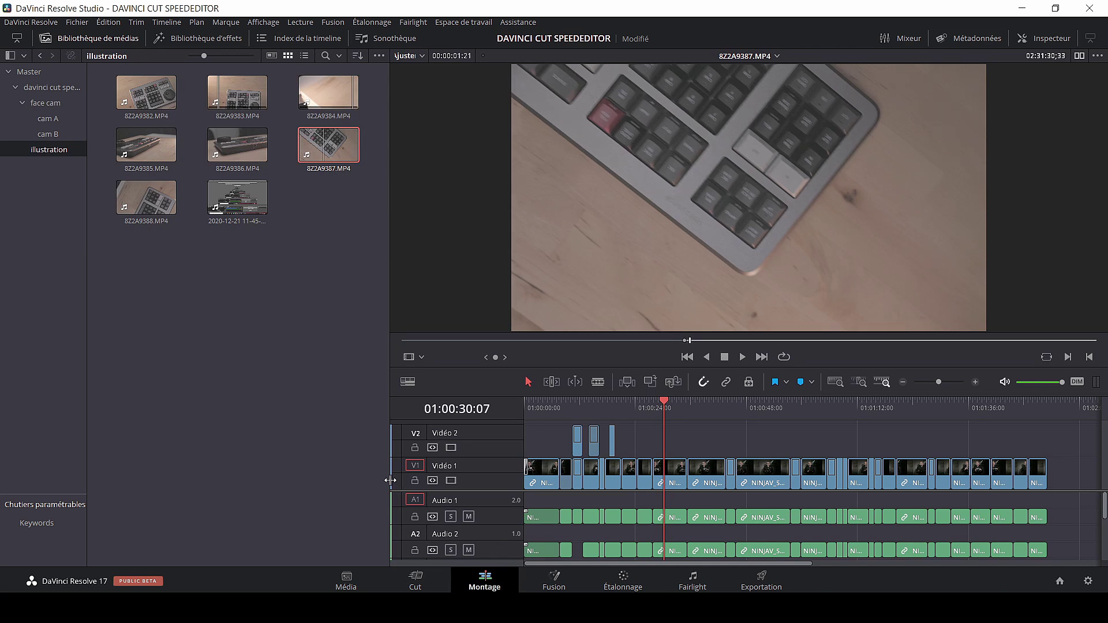
pyautogui.press('o')
pyautogui.press('i')
# - Step back and forth through the frames of source clip 8Z2A9387.MP4 around its marked range, ending at 02:31:28;42
pyautogui.press('Right')
pyautogui.press('Right')
pyautogui.press('Right')
pyautogui.press('Right')
pyautogui.press('Right')
pyautogui.press('Right')
pyautogui.press('Left')
pyautogui.press('Left')
pyautogui.press('Left')
pyautogui.press('Left')
pyautogui.press('Left')
pyautogui.press('Left')
pyautogui.press('Left')
pyautogui.press('Left')
pyautogui.press('Right')
pyautogui.press('Right')
pyautogui.press('Right')
pyautogui.press('Right')
pyautogui.press('Right')
pyautogui.press('Left')
pyautogui.press('Left')
pyautogui.press('Left')
pyautogui.press('Left')
pyautogui.press('Left')
pyautogui.press('Right')
pyautogui.press('Right')
pyautogui.press('Right')
pyautogui.press('Right')
pyautogui.press('Right')
pyautogui.press('Right')
pyautogui.press('Right')
pyautogui.press('Left')
pyautogui.press('Left')
pyautogui.press('Left')
pyautogui.press('Left')
pyautogui.press('Left')
pyautogui.press('Left')
pyautogui.press('Left')
pyautogui.press('Right')
pyautogui.press('Right')
pyautogui.press('Right')
pyautogui.press('Right')
pyautogui.press('Right')
pyautogui.press('Right')
pyautogui.press('Right')
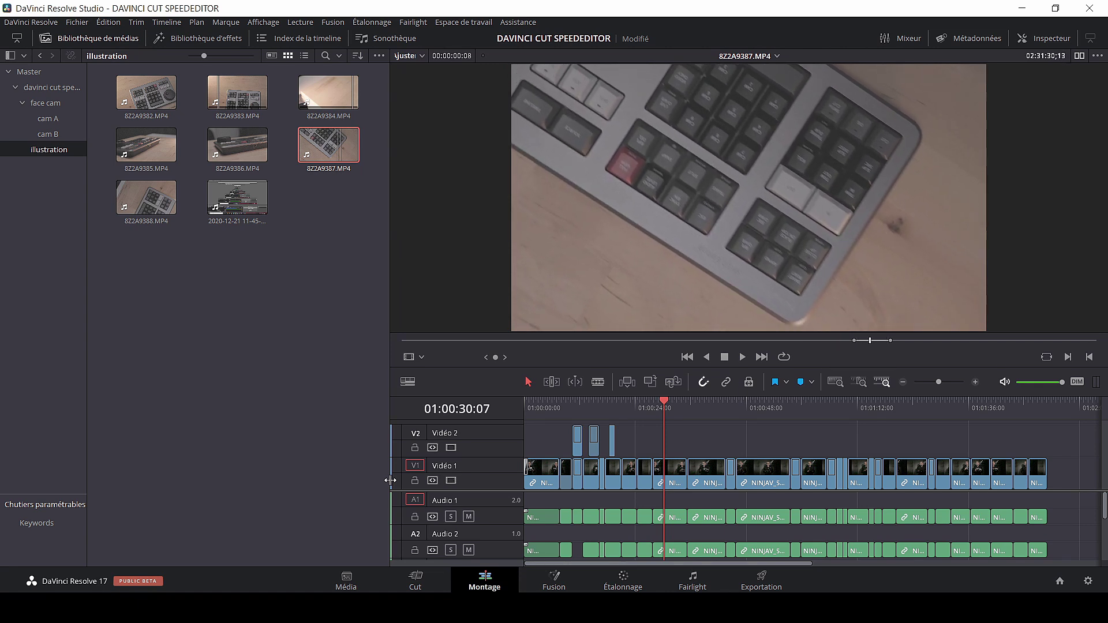
pyautogui.press('Left')
pyautogui.press('Left')
pyautogui.press('Left')
pyautogui.press('Left')
pyautogui.press('Left')
pyautogui.press('Left')
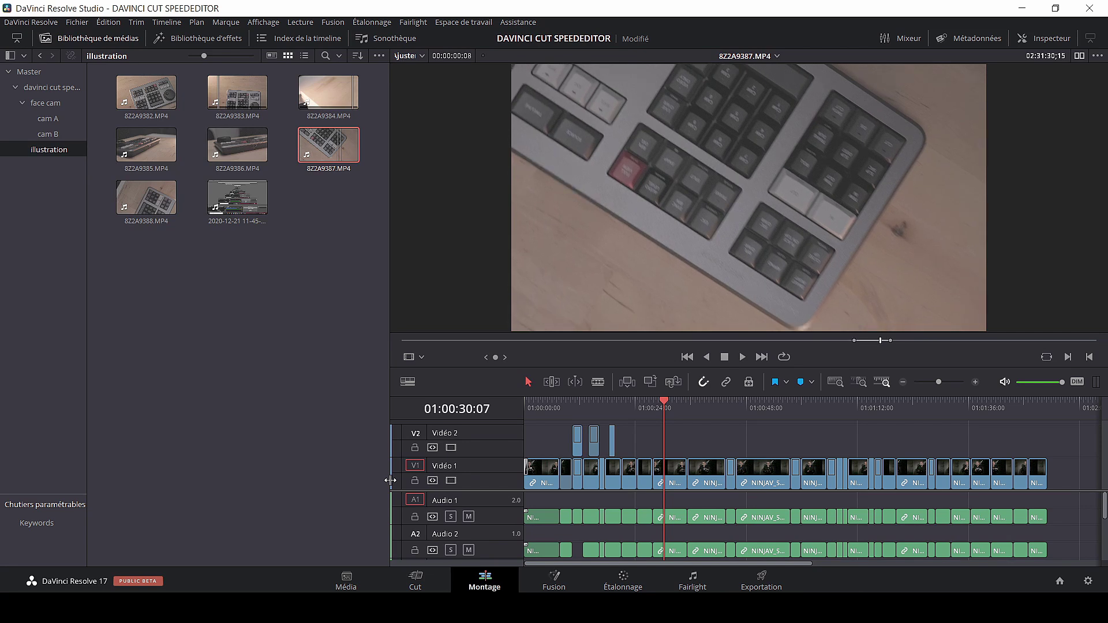
pyautogui.press('Left')
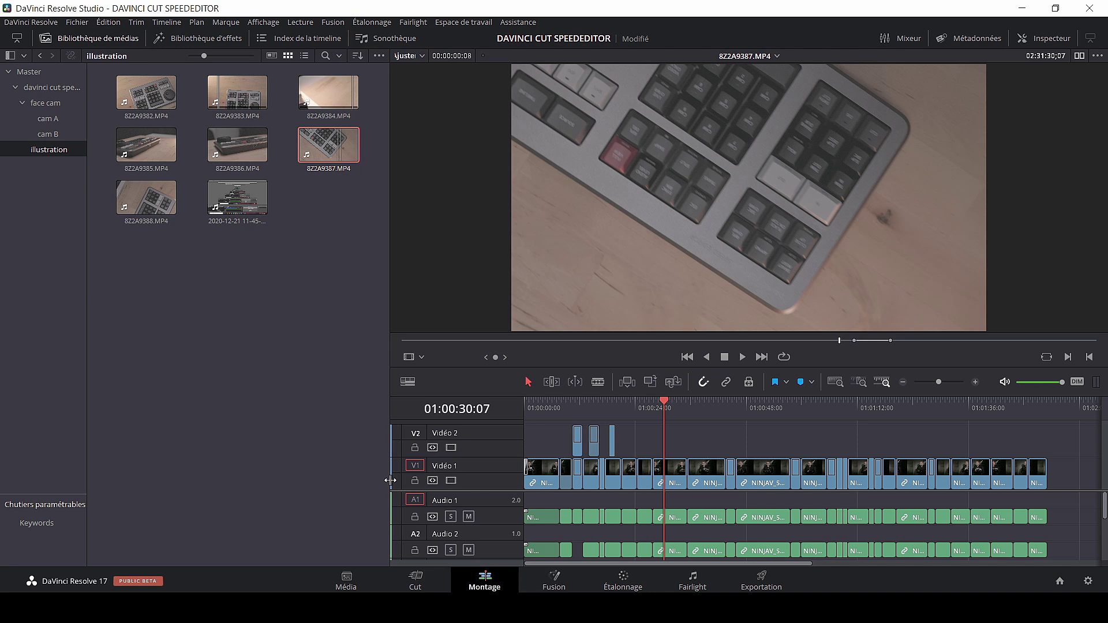
pyautogui.press('Left')
pyautogui.press('Left')
pyautogui.press('Left')
pyautogui.press('Left')
pyautogui.press('Left')
pyautogui.press('Left')
pyautogui.press('Left')
pyautogui.press('Left')
pyautogui.press('Left')
pyautogui.press('Left')
pyautogui.press('Left')
pyautogui.press('Left')
pyautogui.press('Left')
pyautogui.press('Left')
pyautogui.press('Left')
pyautogui.press('Left')
pyautogui.press('Left')
pyautogui.press('Left')
pyautogui.press('Left')
pyautogui.press('Left')
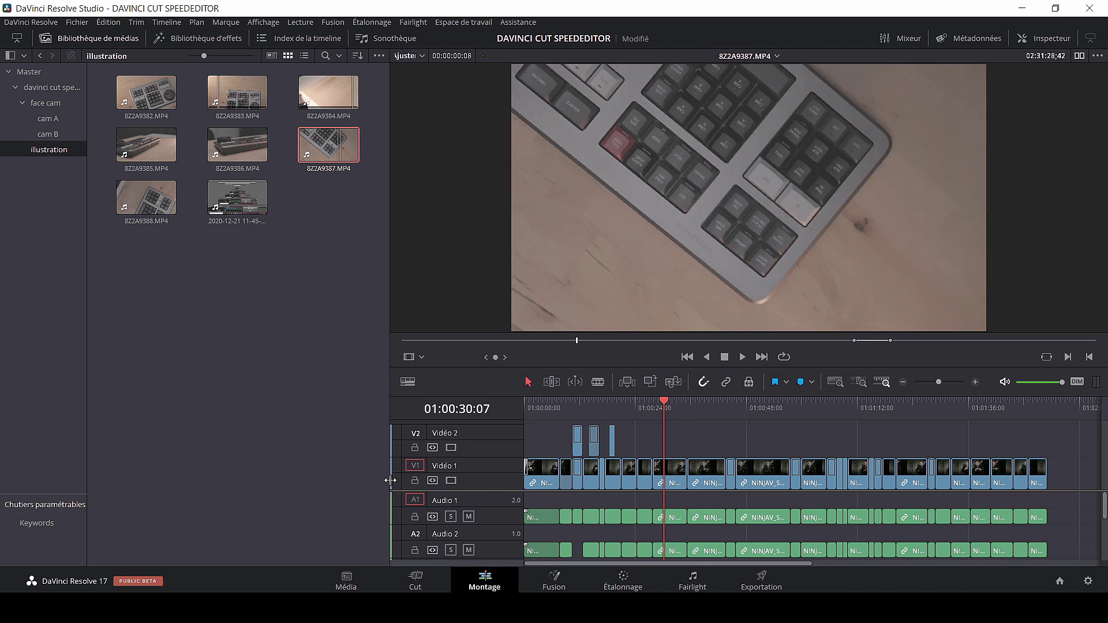
# - Append the marked range of 8Z2A9387.MP4 to the end of video track 1 at 01:01:53:02
pyautogui.moveTo(896, 402); pyautogui.dragTo(930, 401)
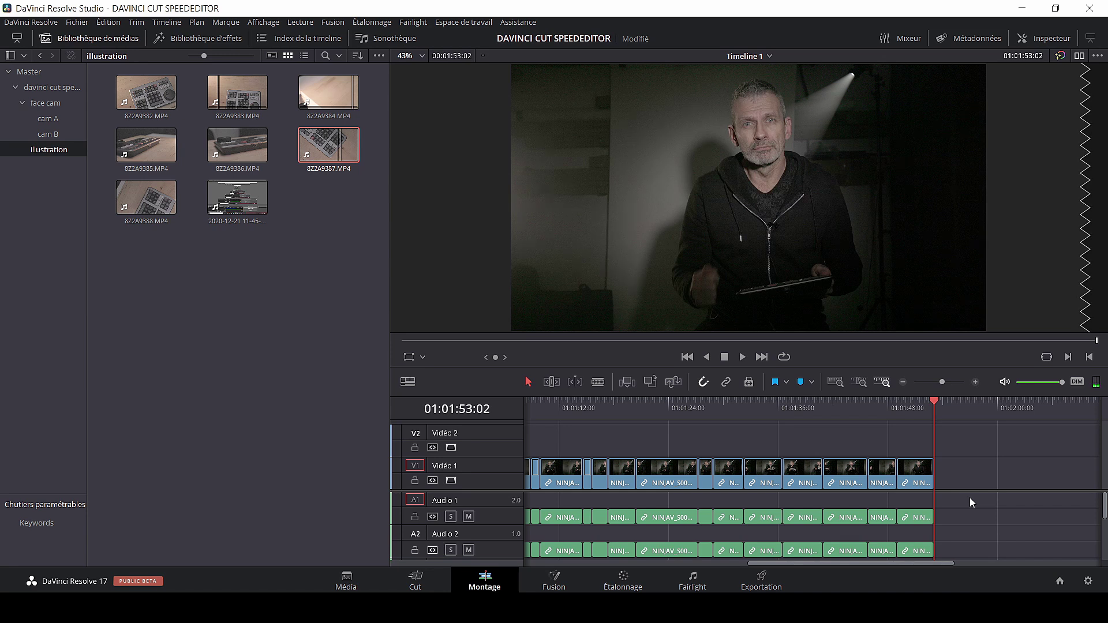
pyautogui.press('Right')
pyautogui.press('Right')
pyautogui.press('Right')
pyautogui.moveTo(941, 382); pyautogui.dragTo(960, 382)
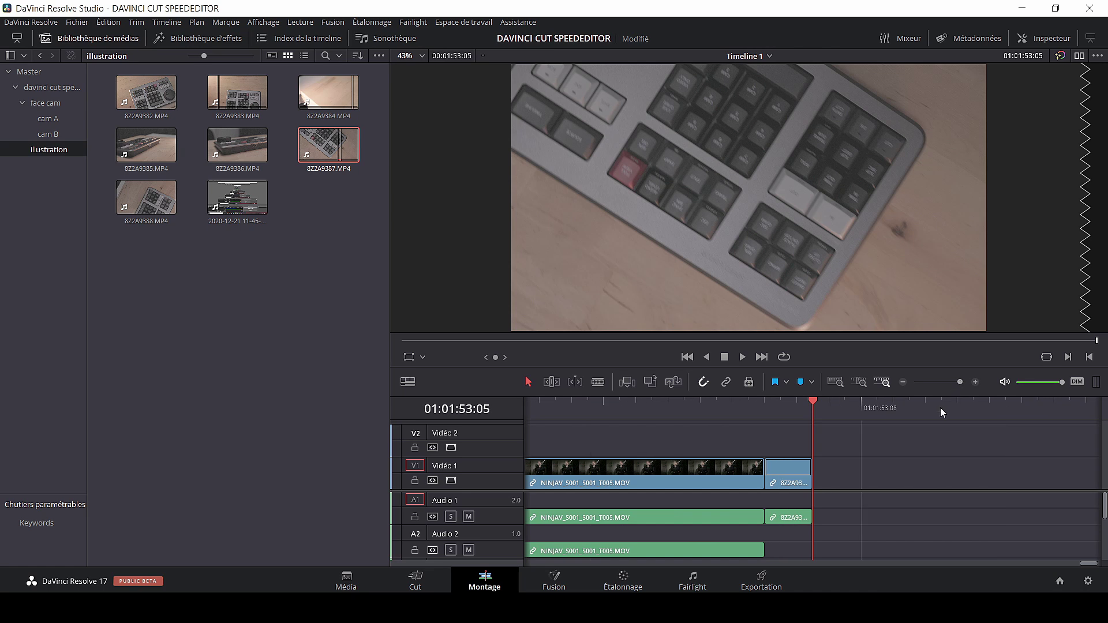
pyautogui.click(774, 407)
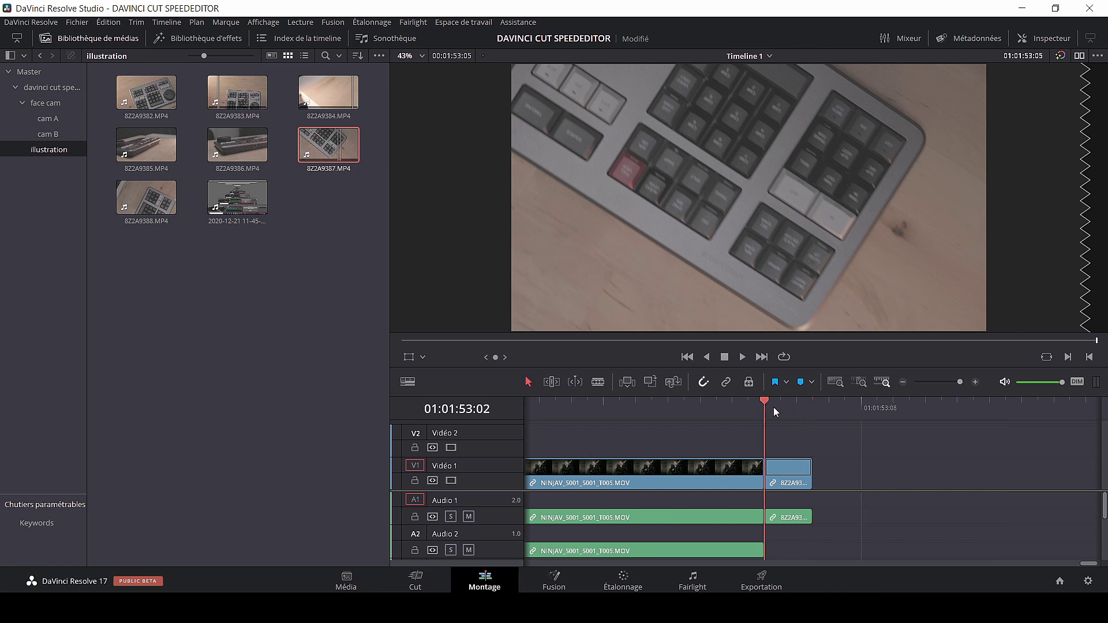
pyautogui.moveTo(779, 409)
pyautogui.mouseDown()
pyautogui.moveTo(791, 410)
pyautogui.moveTo(779, 409)
pyautogui.moveTo(789, 420)
pyautogui.mouseUp()
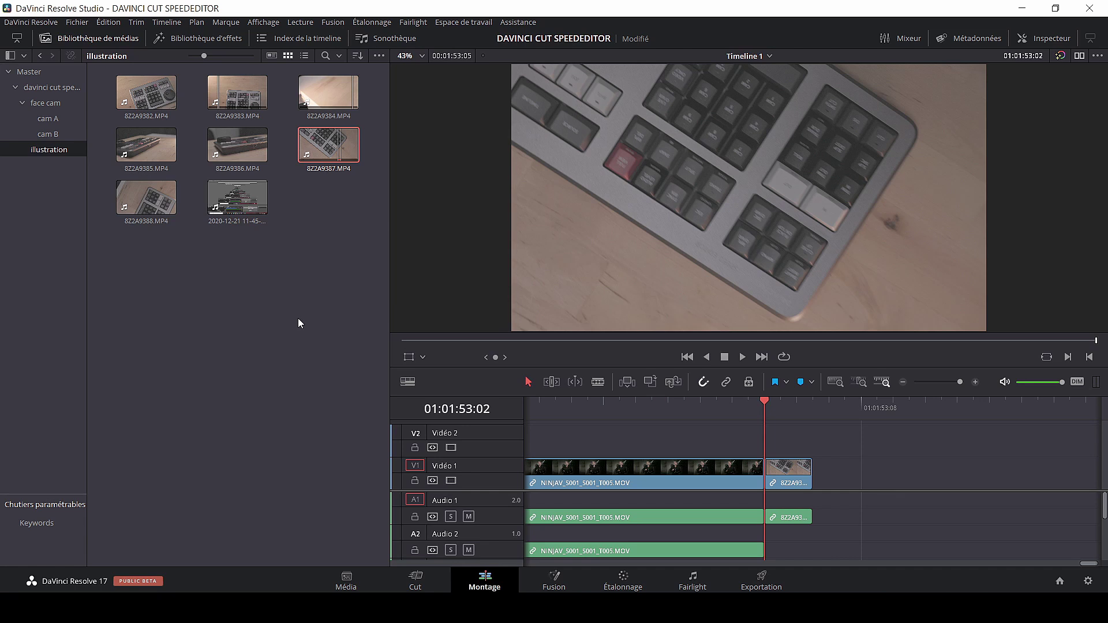
# - Try placing the marked range of 8Z2A9387.MP4 on video track 2 above the appended clip, and undo the placement
pyautogui.press('q')
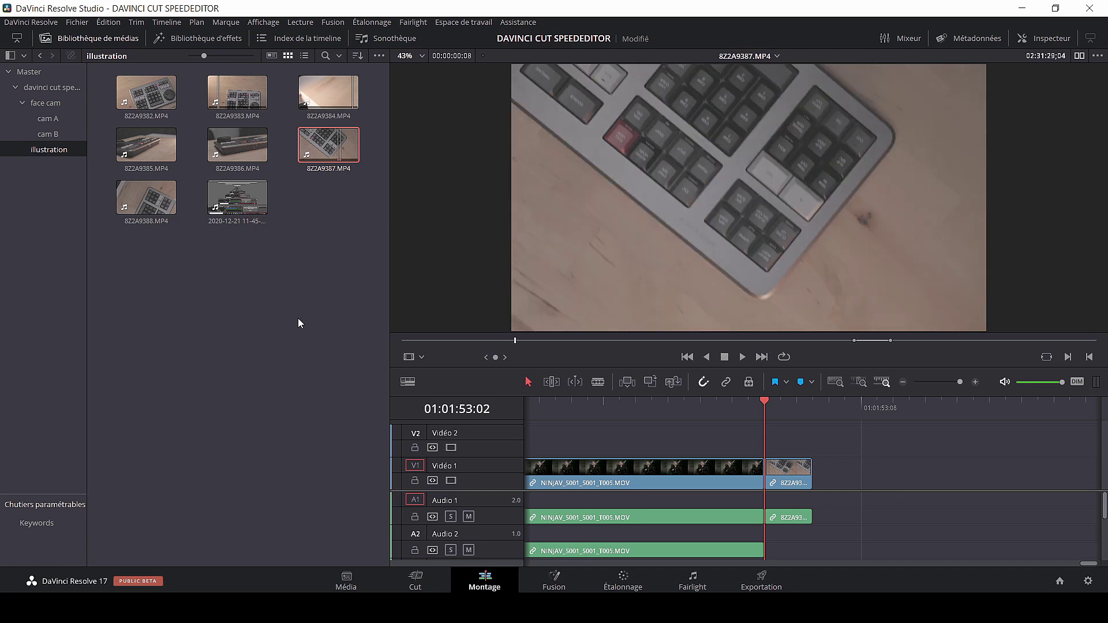
pyautogui.press('F12')
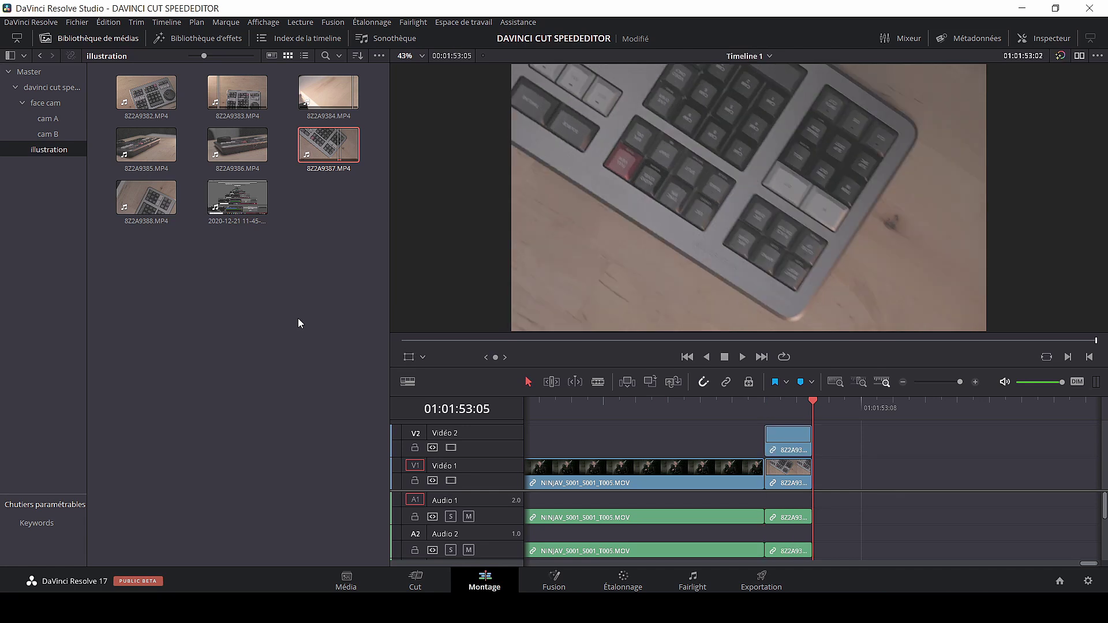
pyautogui.press('Left')
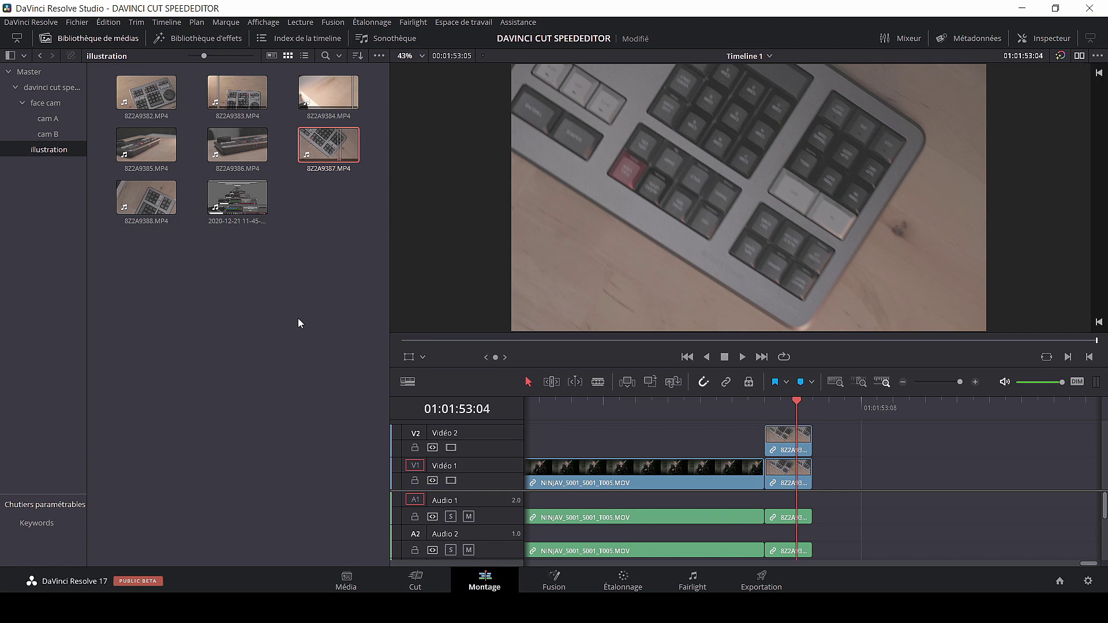
pyautogui.hotkey('ctrl', 'z')
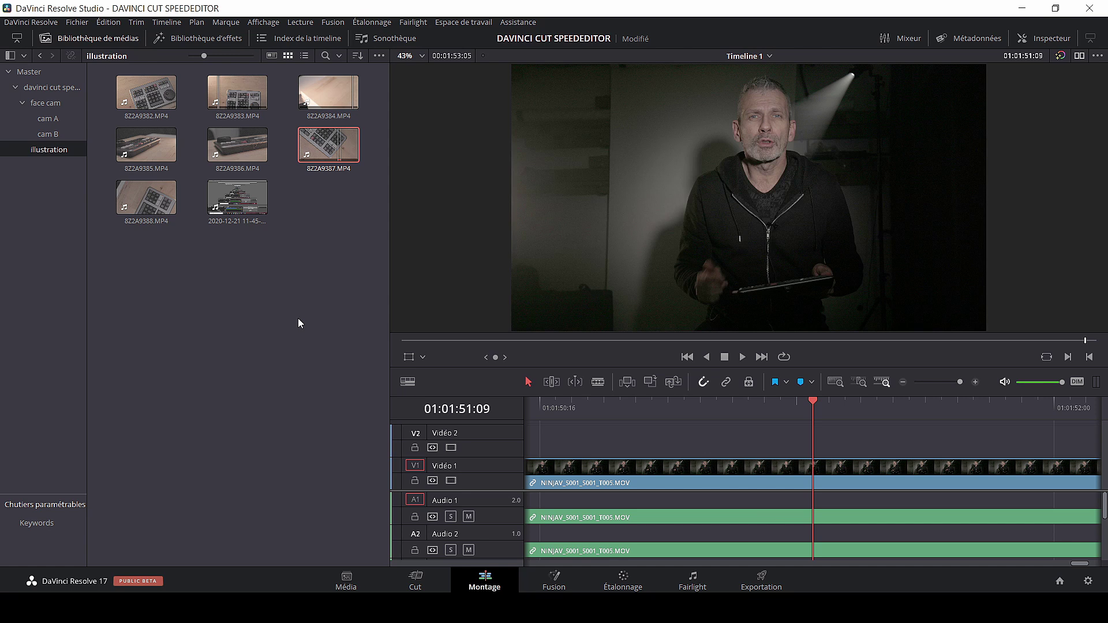
# - Move the timeline playhead back to the start of the silent gap at 01:00:38:17
pyautogui.press('Left')
pyautogui.press('Left')
pyautogui.press('Left')
pyautogui.press('Left')
pyautogui.press('Left')
pyautogui.press('Left')
pyautogui.press('Left')
pyautogui.press('Left')
pyautogui.press('Left')
pyautogui.press('Left')
pyautogui.press('Left')
pyautogui.press('Left')
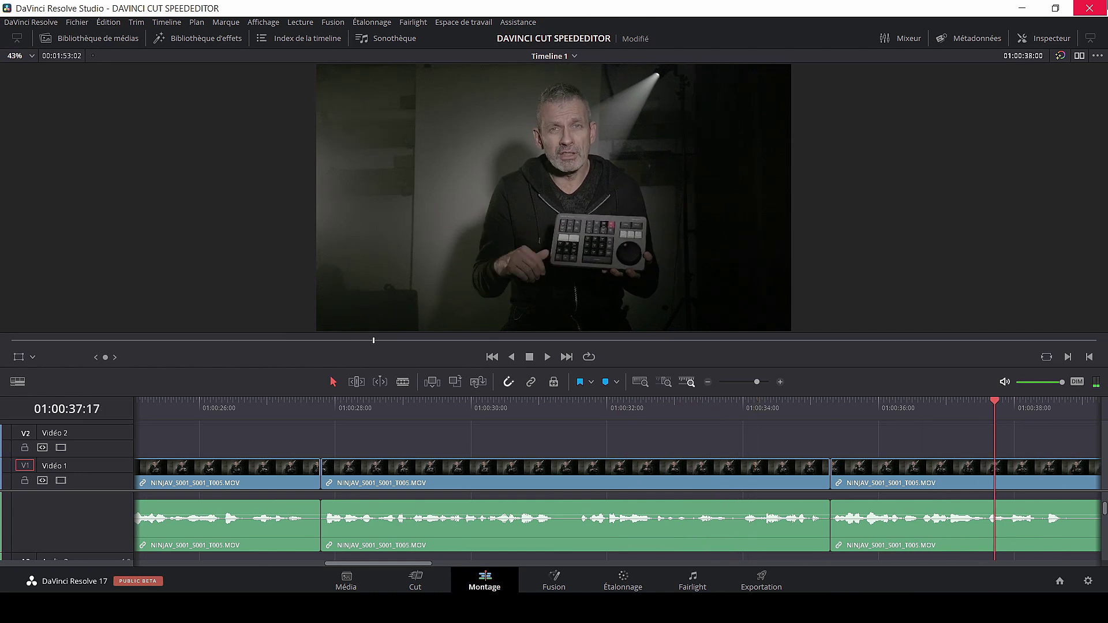
pyautogui.press('Left')
pyautogui.press('Left')
pyautogui.press('Left')
pyautogui.press('Left')
pyautogui.press('Left')
pyautogui.press('Left')
pyautogui.press('Left')
pyautogui.press('Left')
pyautogui.press('Left')
pyautogui.press('Left')
pyautogui.press('Left')
pyautogui.press('Left')
pyautogui.press('Left')
pyautogui.press('Left')
pyautogui.press('Left')
pyautogui.press('Left')
pyautogui.press('Left')
pyautogui.press('Left')
pyautogui.press('Left')
pyautogui.press('Left')
pyautogui.press('Right')
pyautogui.press('Right')
pyautogui.press('Right')
pyautogui.press('Right')
pyautogui.press('Right')
pyautogui.press('Right')
pyautogui.press('Right')
pyautogui.press('Right')
pyautogui.press('Right')
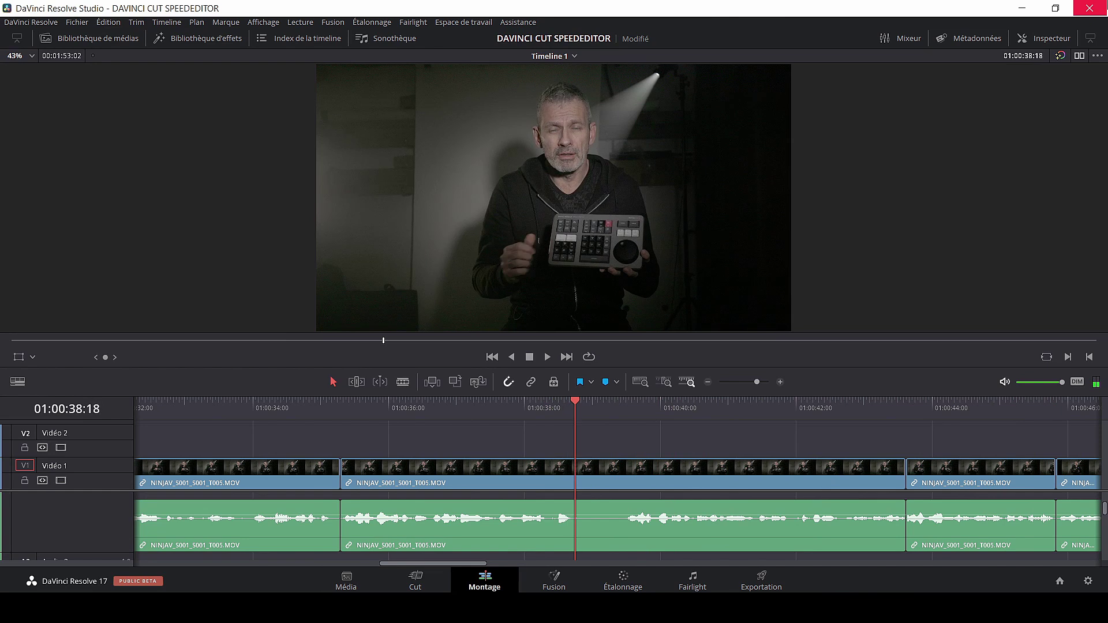
pyautogui.press('Left')
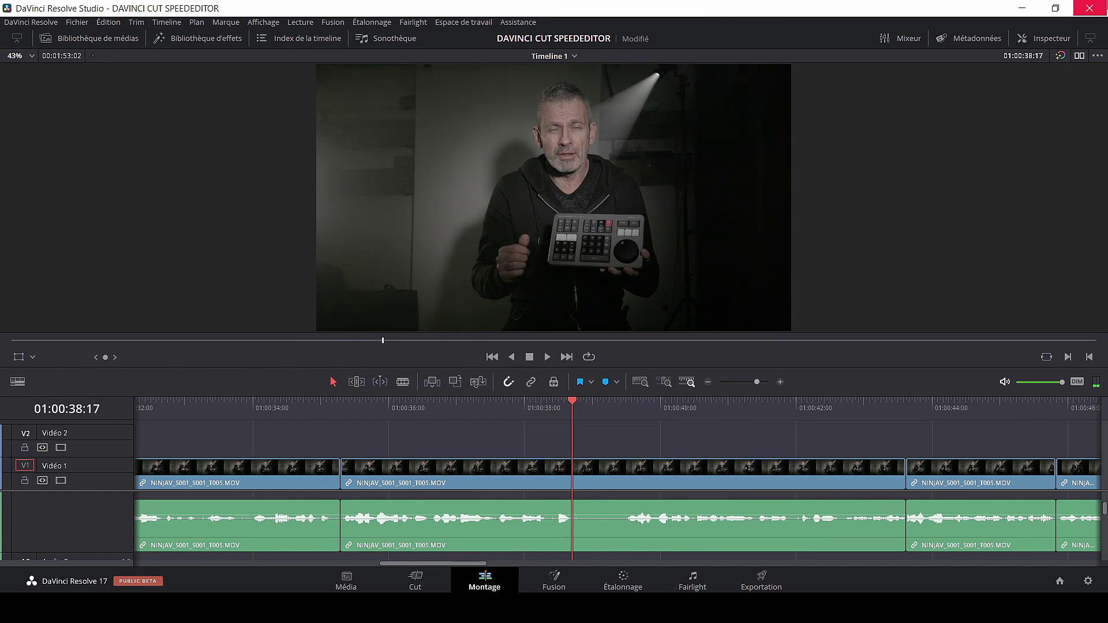
# - Mark the silent range from 01:00:38:17 to 01:00:39:11 on the timeline and ripple delete it
pyautogui.press('i')
pyautogui.press('space')
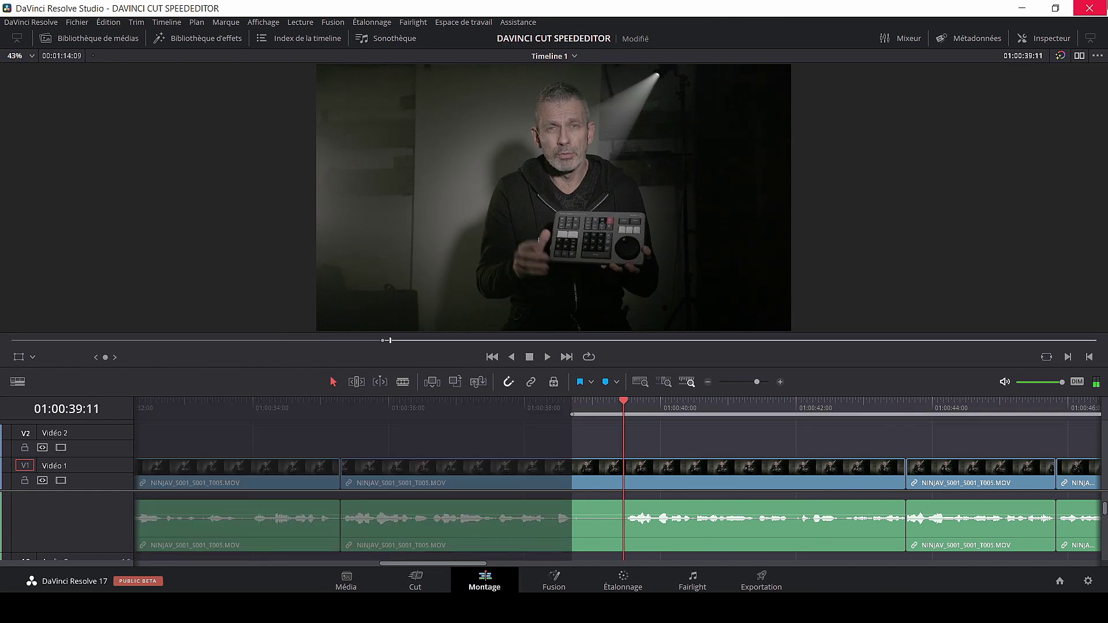
pyautogui.press('o')
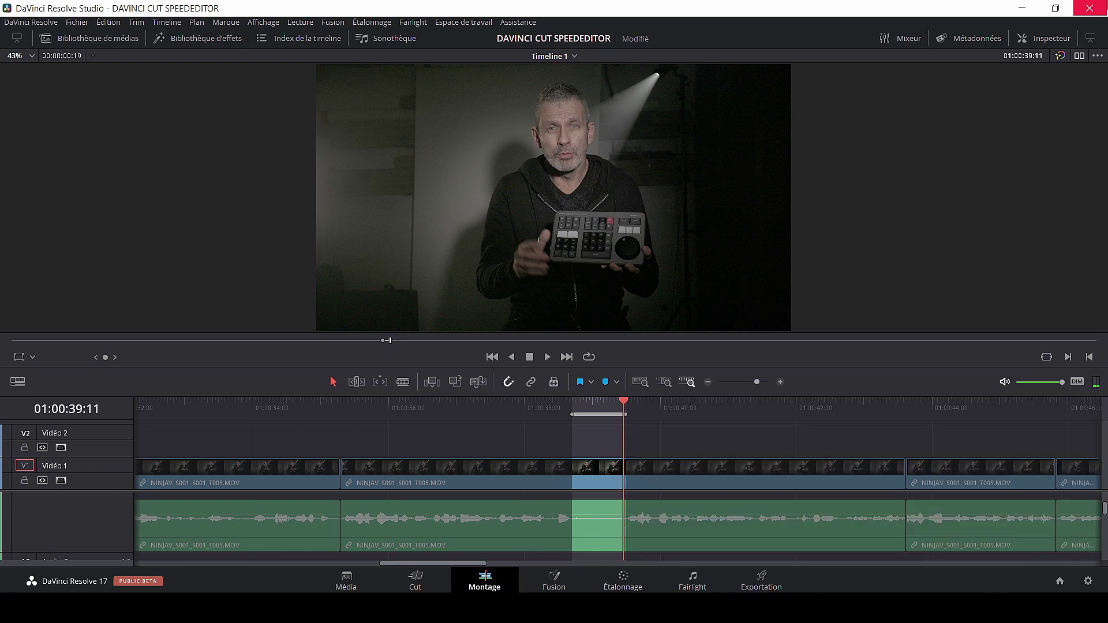
pyautogui.press('Delete')
# - Play ahead through the timeline, mark the range from 01:01:24:17 to 01:01:25:01 and ripple delete it
pyautogui.press('j')
pyautogui.press('l')
pyautogui.press('l')
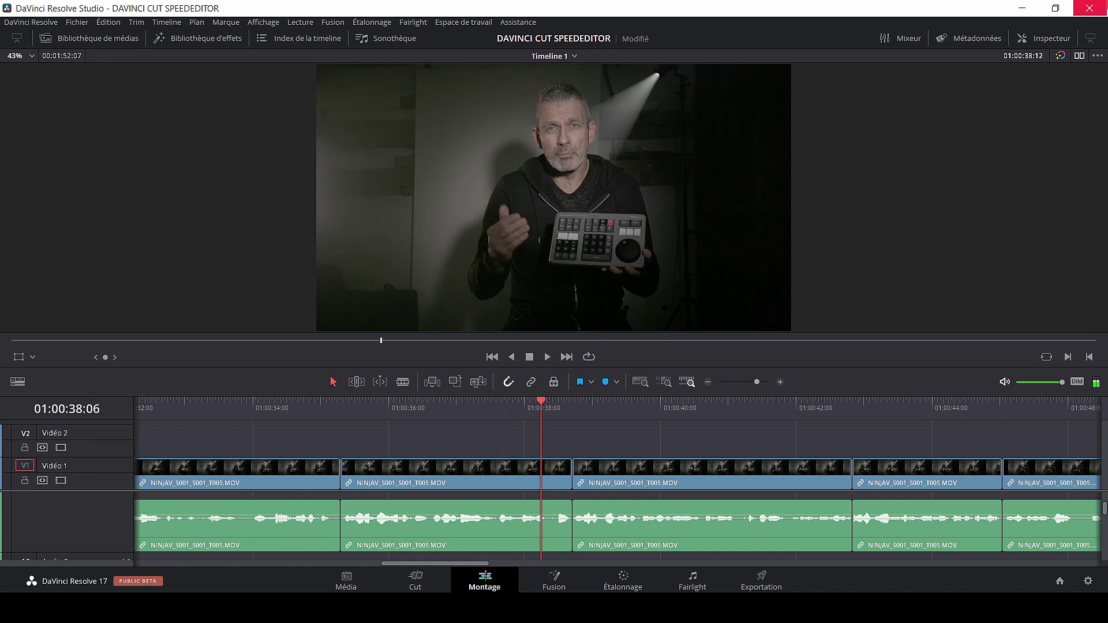
pyautogui.press('l')
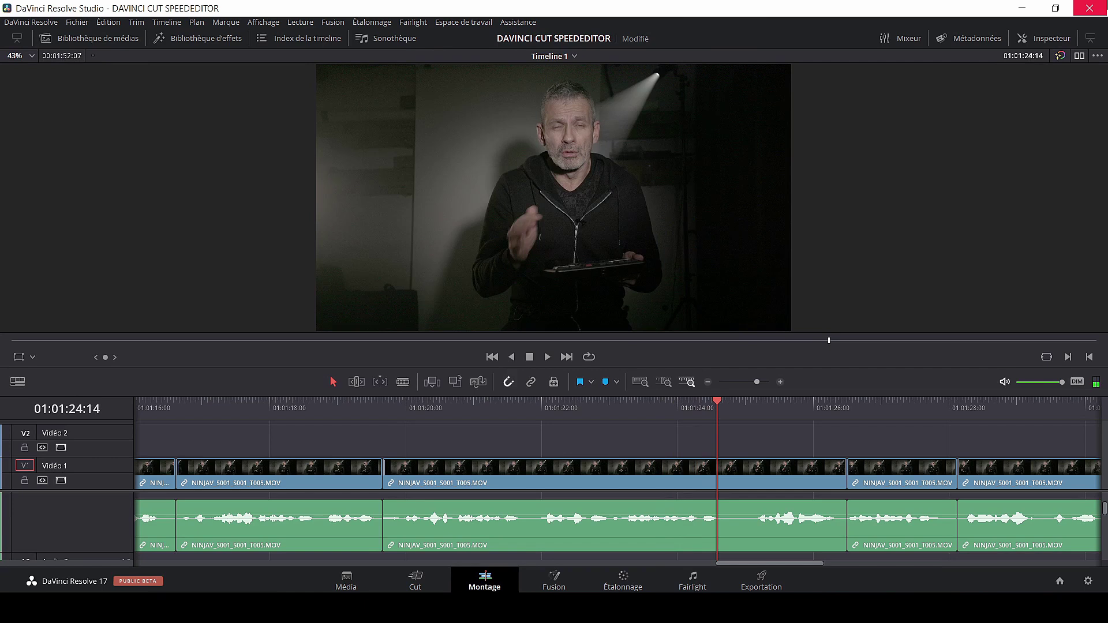
pyautogui.press('i')
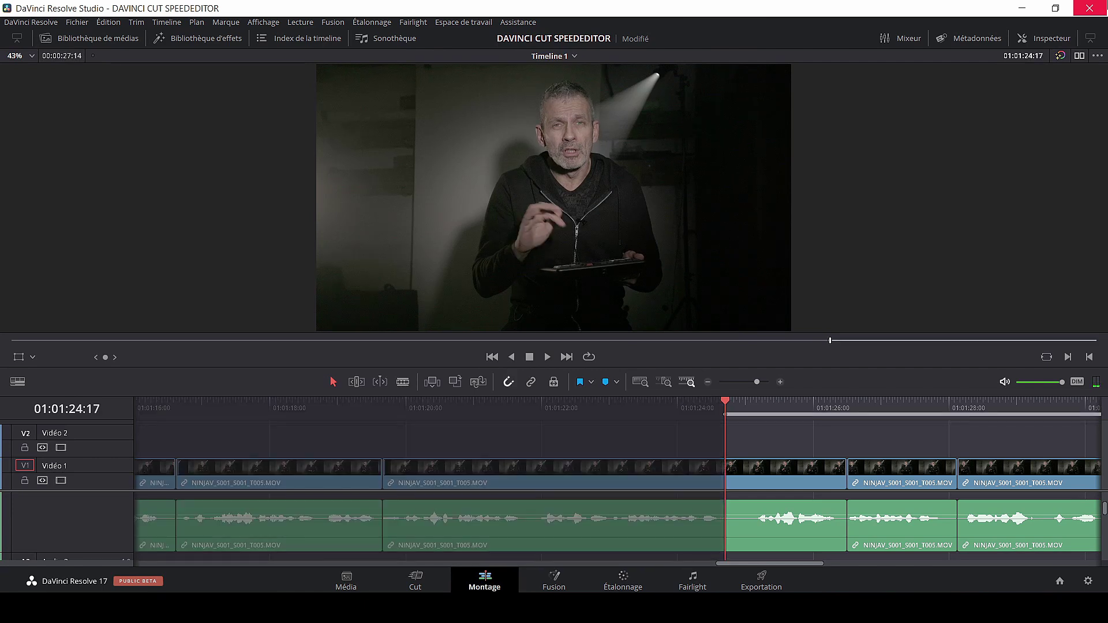
pyautogui.press('o')
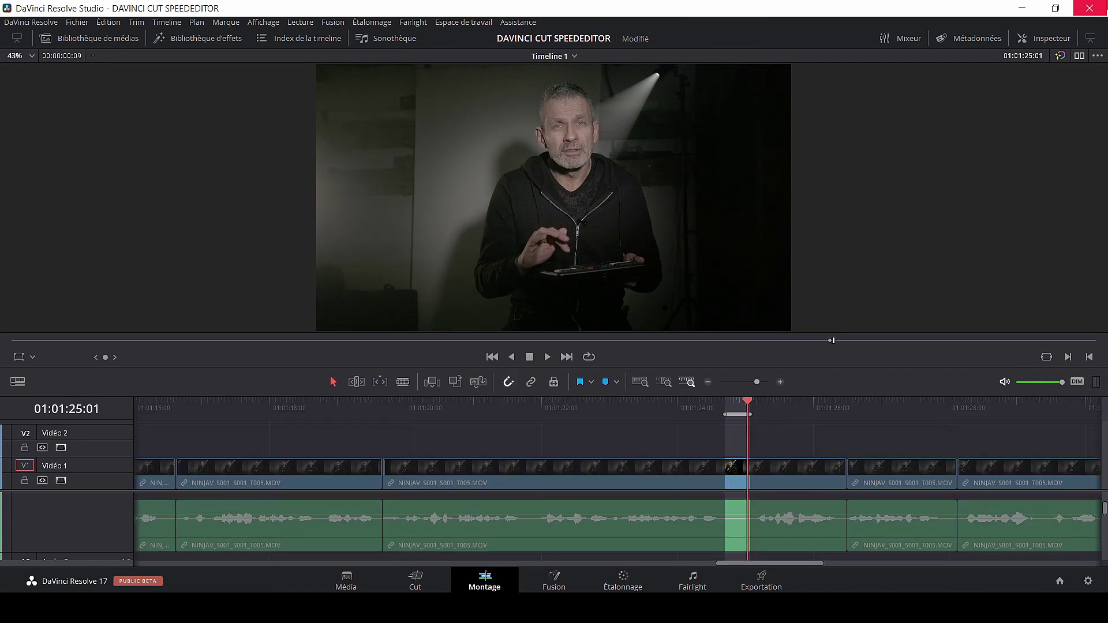
pyautogui.hotkey('alt', 'x')
# - Return to the short clip at 01:01:14:08 on video track 1 and ripple delete it
pyautogui.press('j')
pyautogui.press('j')
pyautogui.press('j')
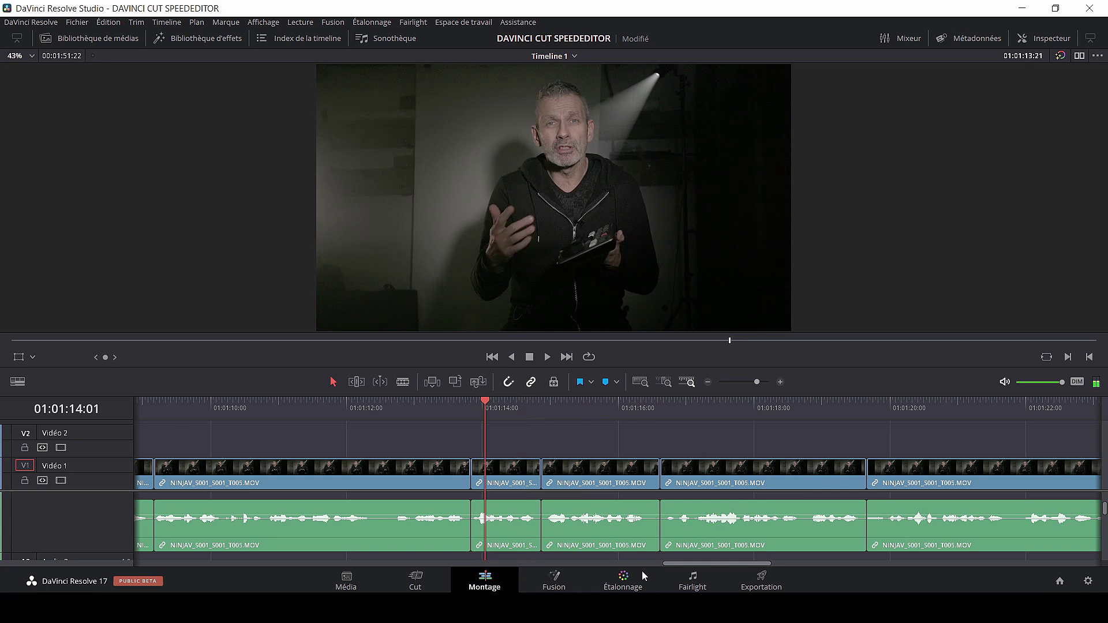
pyautogui.press('space')
pyautogui.press('space')
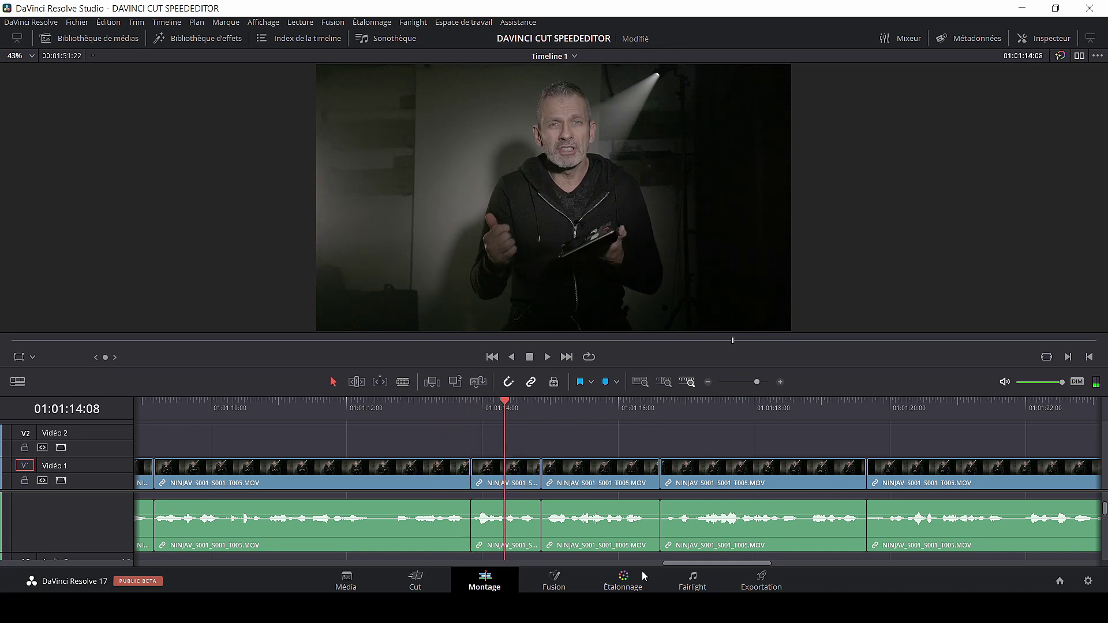
pyautogui.press('Delete')
pyautogui.press('j')
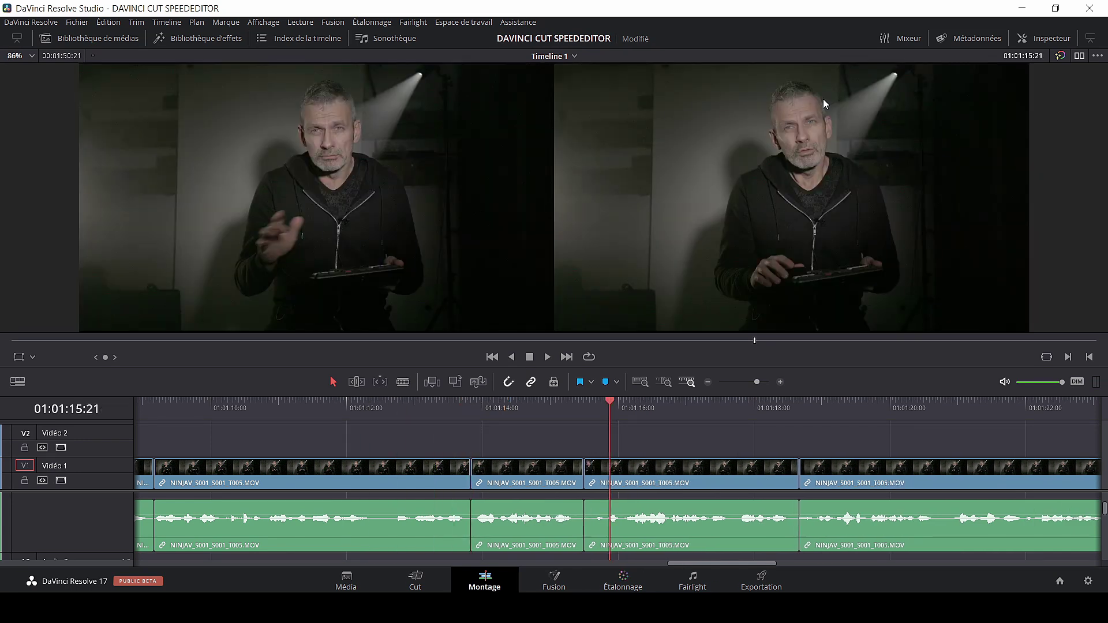
# - Ripple trim about six frames off the start of the clip at 01:01:15:20 in trim mode
pyautogui.press('Left')
pyautogui.press('Left')
pyautogui.press('Left')
pyautogui.press('Left')
pyautogui.press('Left')
pyautogui.press('Right')
pyautogui.press('Right')
pyautogui.press('Right')
pyautogui.press('Right')
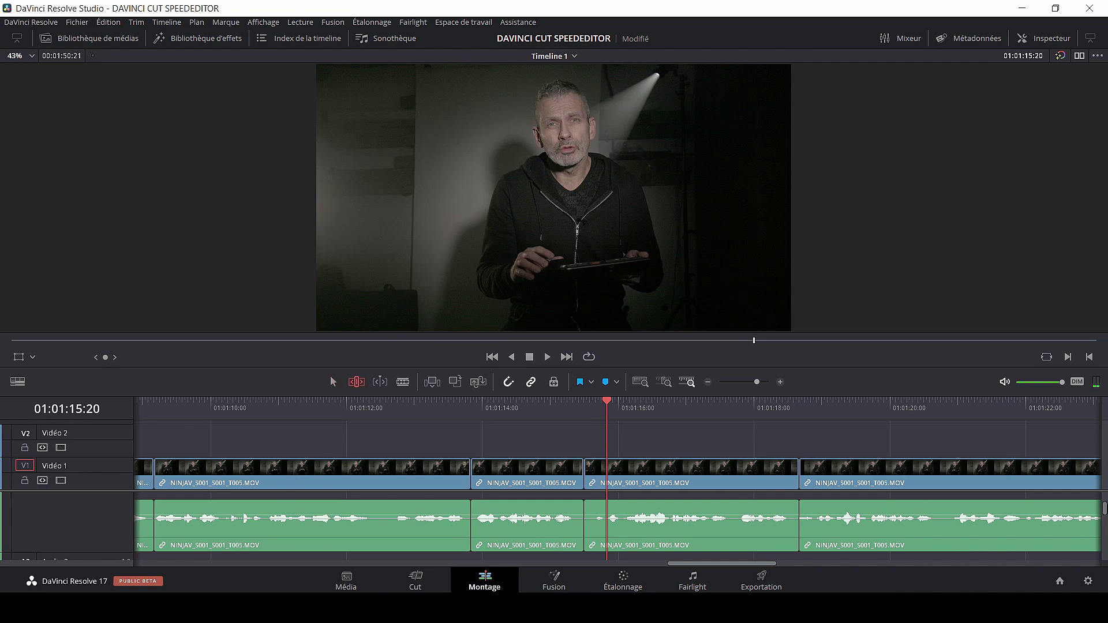
pyautogui.press('.')
pyautogui.press('.')
pyautogui.press('.')
pyautogui.press('.')
pyautogui.press('.')
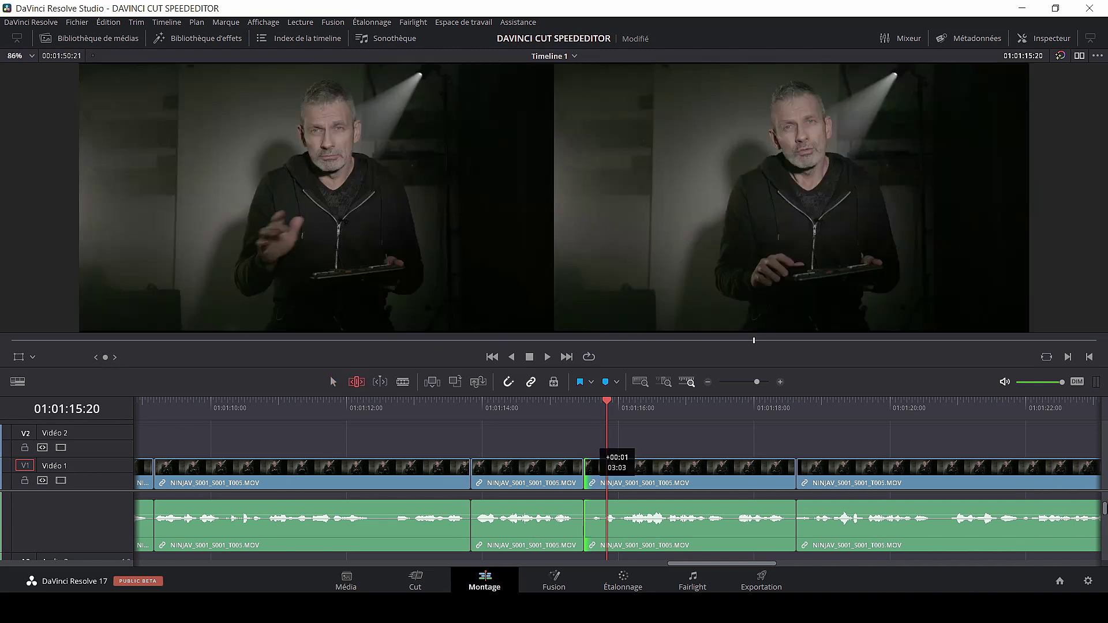
pyautogui.press(',')
pyautogui.press(',')
pyautogui.press(',')
pyautogui.press('.')
pyautogui.press('.')
pyautogui.press('.')
pyautogui.press('.')
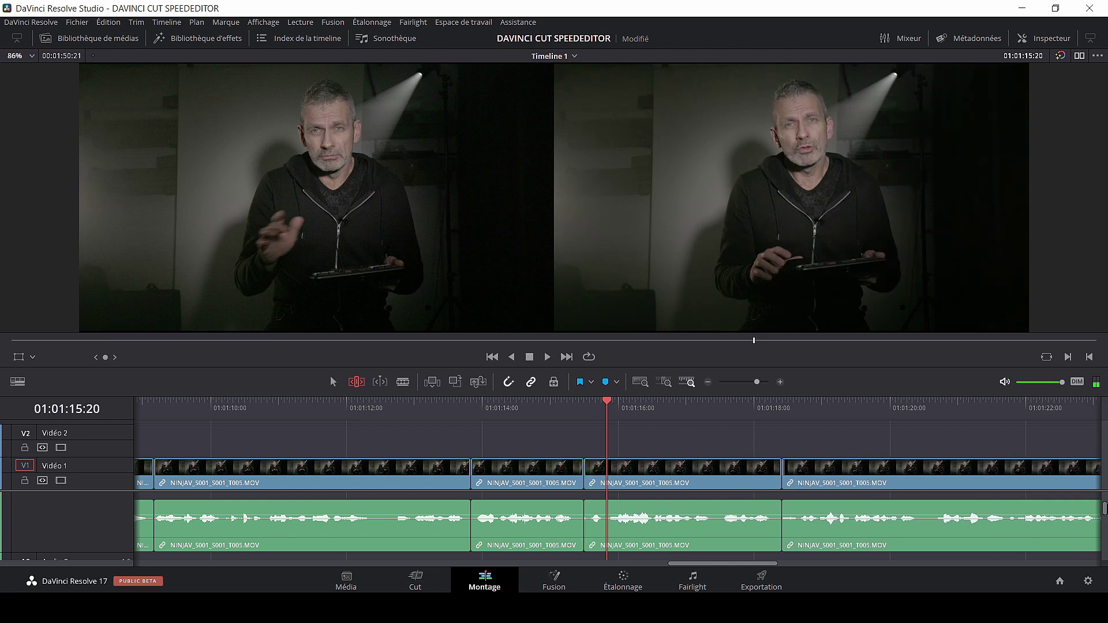
# - Ripple trim three frames off the end of the clip under the playhead
pyautogui.press('u')
pyautogui.press(',')
pyautogui.press(',')
pyautogui.press(',')
pyautogui.press(',')
pyautogui.press(',')
pyautogui.press(',')
pyautogui.press('.')
pyautogui.press('.')
pyautogui.press('.')
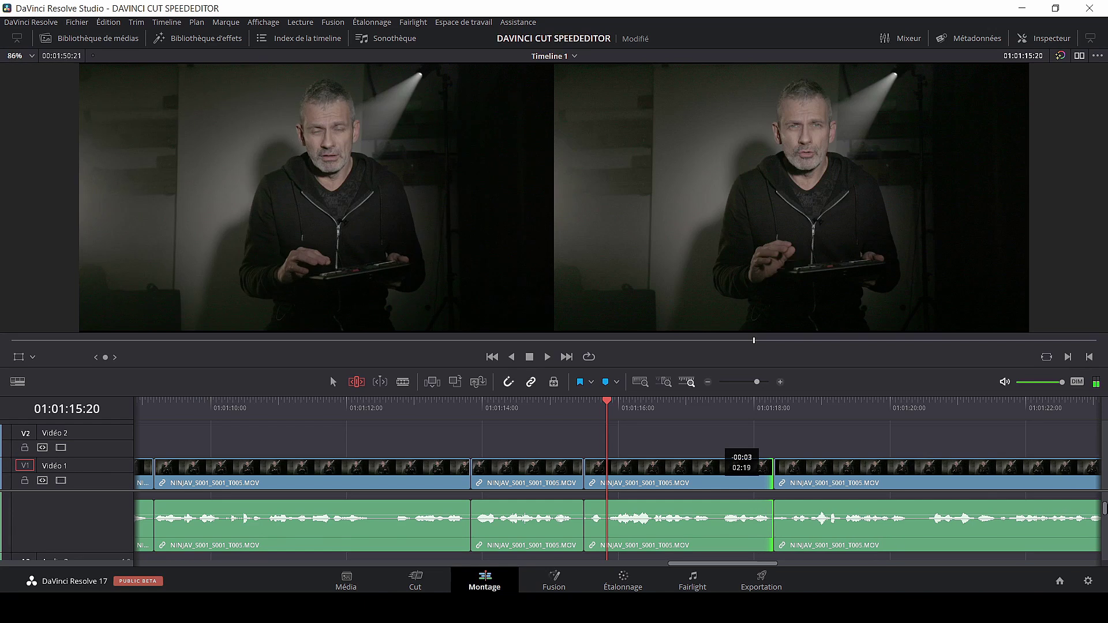
# - Roll the edit point just before the playhead at 01:01:15:21 back and forth by about four frames
pyautogui.press('v')
pyautogui.press(',')
pyautogui.press(',')
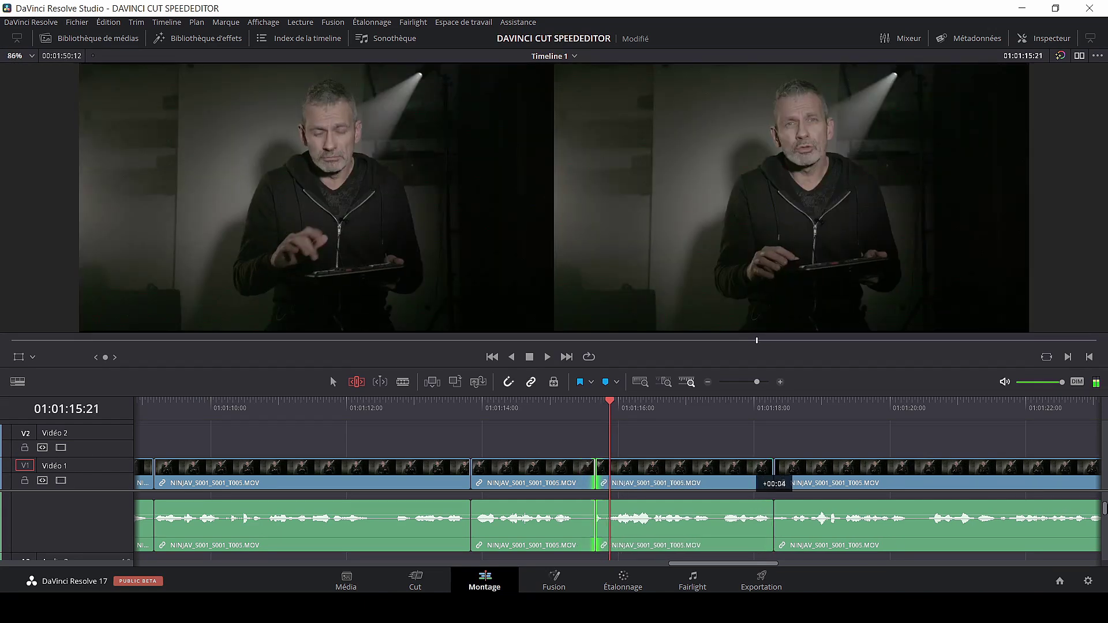
pyautogui.press(',')
pyautogui.press(',')
pyautogui.press(',')
pyautogui.press('.')
pyautogui.press('.')
pyautogui.press('.')
pyautogui.press('.')
# - Slide the clip under the playhead a few frames back and forth between its neighbours and clear the selection
pyautogui.hotkey('shift', 'v')
pyautogui.press(',')
pyautogui.press(',')
pyautogui.press(',')
pyautogui.press(',')
pyautogui.press('.')
pyautogui.press('.')
pyautogui.press('.')
pyautogui.press('.')
pyautogui.press(',')
pyautogui.press(',')
pyautogui.press(',')
pyautogui.press('.')
pyautogui.press('.')
pyautogui.press('.')
pyautogui.hotkey('ctrl', 'shift', 'a')
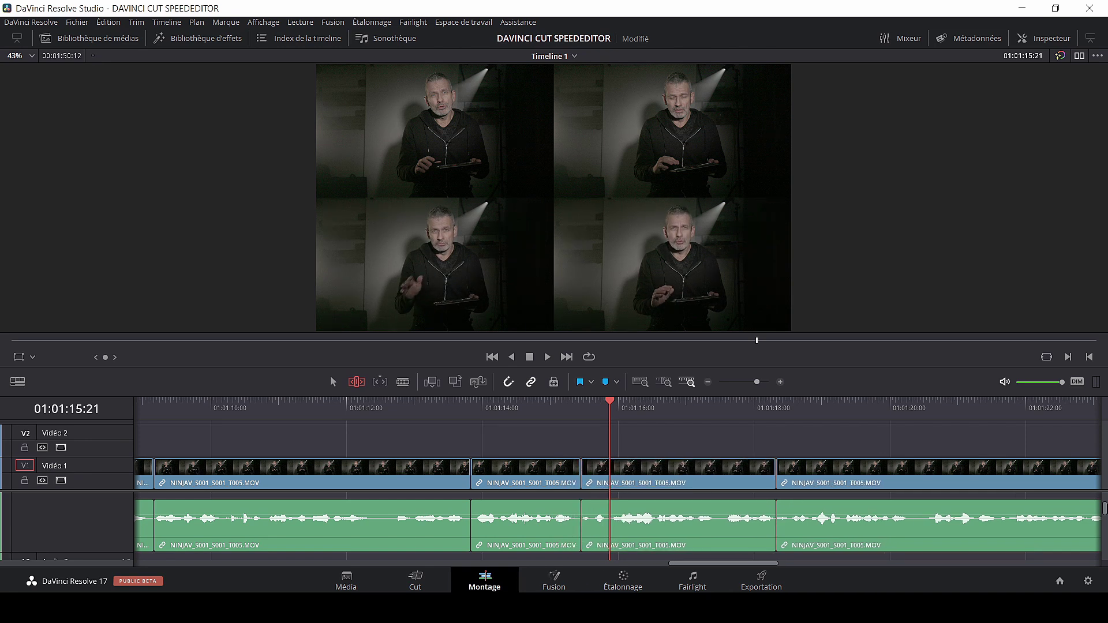
# - Jog back and forth through the frames around the adjusted edit, ending at 01:01:15:00
pyautogui.press('Left')
pyautogui.press('Left')
pyautogui.press('Left')
pyautogui.press('Left')
pyautogui.press('Left')
pyautogui.press('Left')
pyautogui.press('Left')
pyautogui.press('Left')
pyautogui.press('Left')
pyautogui.press('Left')
pyautogui.press('Left')
pyautogui.press('Left')
pyautogui.press('Left')
pyautogui.press('Left')
pyautogui.press('Left')
pyautogui.press('Left')
pyautogui.press('Left')
pyautogui.press('Left')
pyautogui.press('Left')
pyautogui.press('Left')
pyautogui.press('Right')
pyautogui.press('Right')
pyautogui.press('Right')
pyautogui.press('Right')
pyautogui.press('Right')
pyautogui.press('Right')
pyautogui.press('Right')
pyautogui.press('Right')
pyautogui.press('Right')
pyautogui.press('Right')
pyautogui.press('Right')
pyautogui.press('Right')
pyautogui.press('Right')
pyautogui.press('Right')
pyautogui.press('Right')
pyautogui.press('Right')
pyautogui.press('Right')
pyautogui.press('Right')
pyautogui.press('Right')
pyautogui.press('Right')
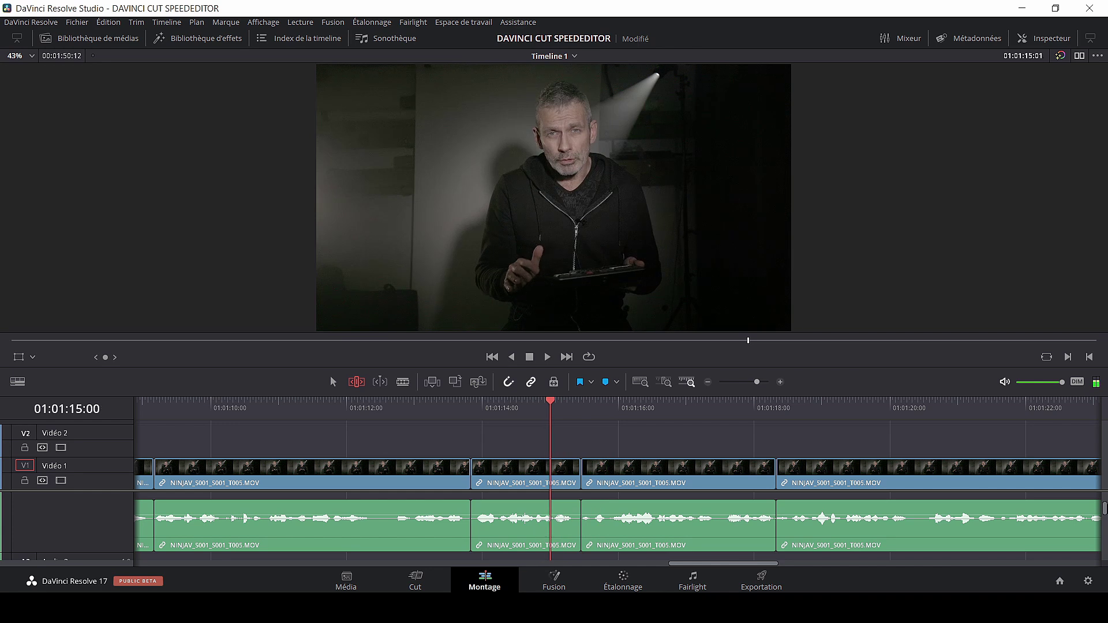
# - Play from 01:01:12:08 to 01:01:14:00 and add the default video and audio transition at the edit point just before it
pyautogui.press('Left')
pyautogui.press('Left')
pyautogui.press('Left')
pyautogui.press('Left')
pyautogui.press('Left')
pyautogui.press('Left')
pyautogui.press('Left')
pyautogui.press('Left')
pyautogui.press('Left')
pyautogui.press('Left')
pyautogui.press('Left')
pyautogui.press('Left')
pyautogui.press('Left')
pyautogui.press('Left')
pyautogui.press('Left')
pyautogui.press('Left')
pyautogui.press('Left')
pyautogui.press('Left')
pyautogui.press('Left')
pyautogui.press('Left')
pyautogui.press('Left')
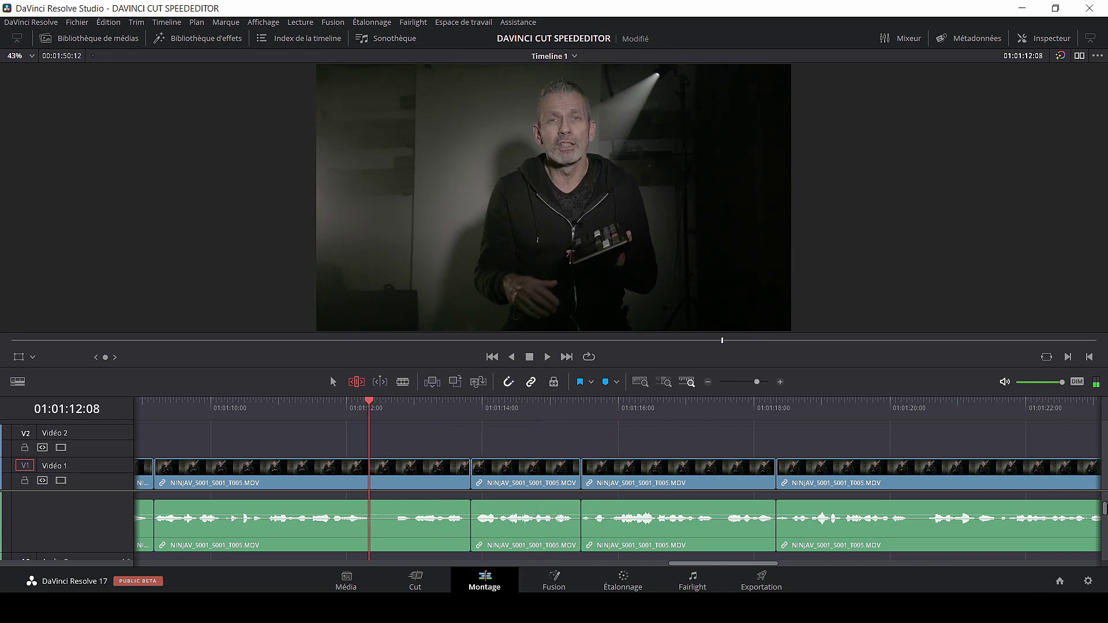
pyautogui.press('space')
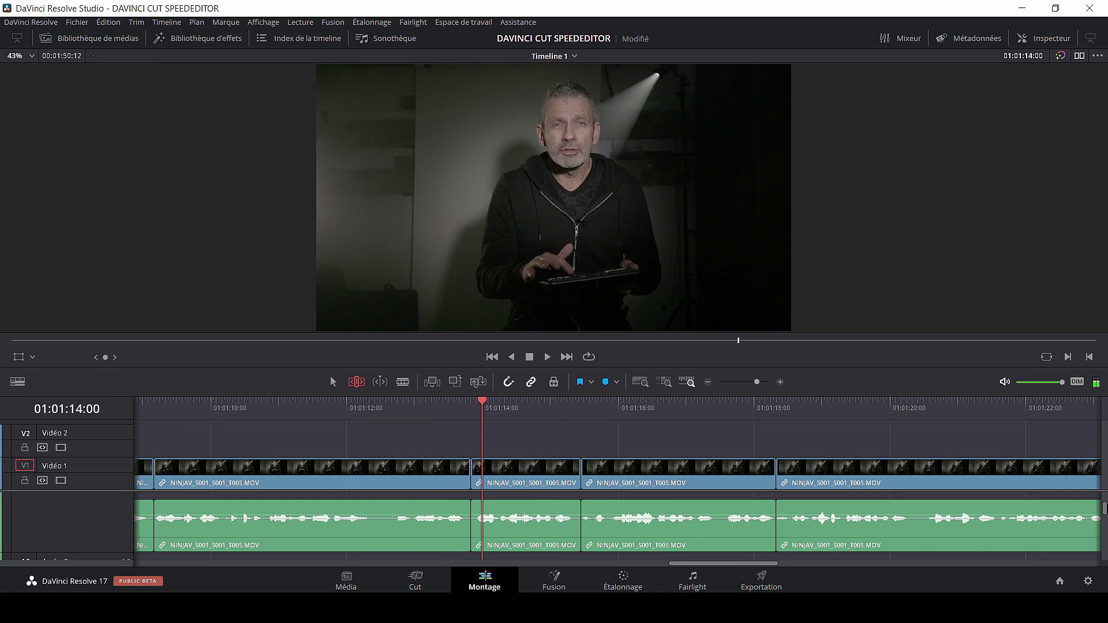
pyautogui.hotkey('ctrl', 't')
# - Add the default video and audio transition at each of the next two edit points and shorten the one near 01:01:18:06
pyautogui.press('Right')
pyautogui.press('Right')
pyautogui.press('Right')
pyautogui.press('Right')
pyautogui.press('Right')
pyautogui.press('Right')
pyautogui.press('Right')
pyautogui.press('Right')
pyautogui.press('Right')
pyautogui.press('Right')
pyautogui.press('Right')
pyautogui.press('Right')
pyautogui.press('Right')
pyautogui.press('Right')
pyautogui.press('Right')
pyautogui.press('Right')
pyautogui.press('Right')
pyautogui.press('Right')
pyautogui.press('Right')
pyautogui.press('Right')
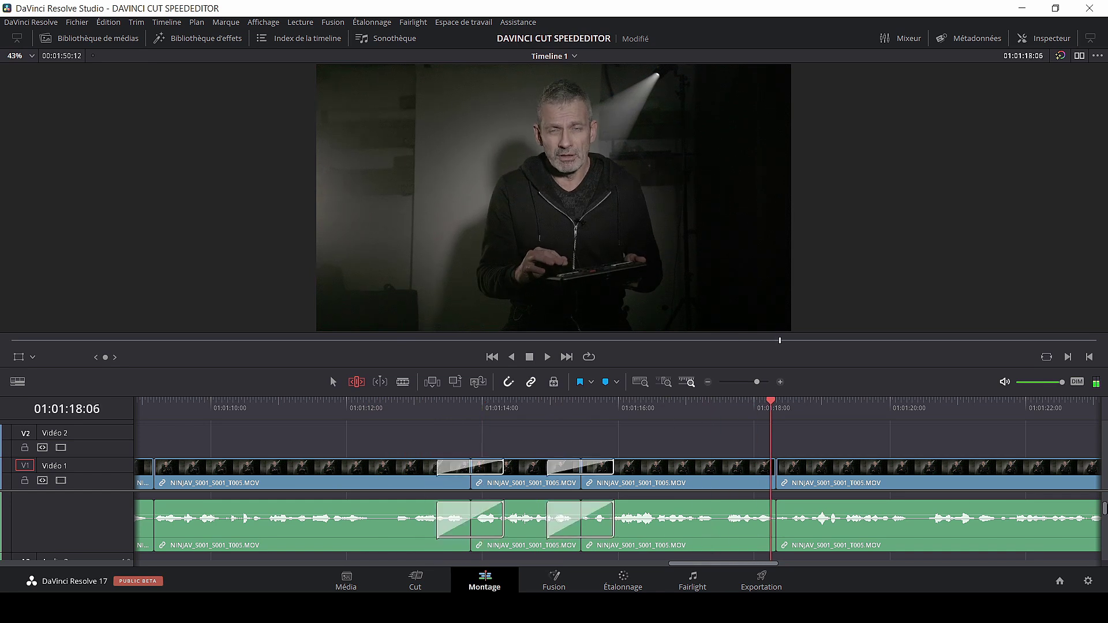
pyautogui.hotkey('ctrl', 't')
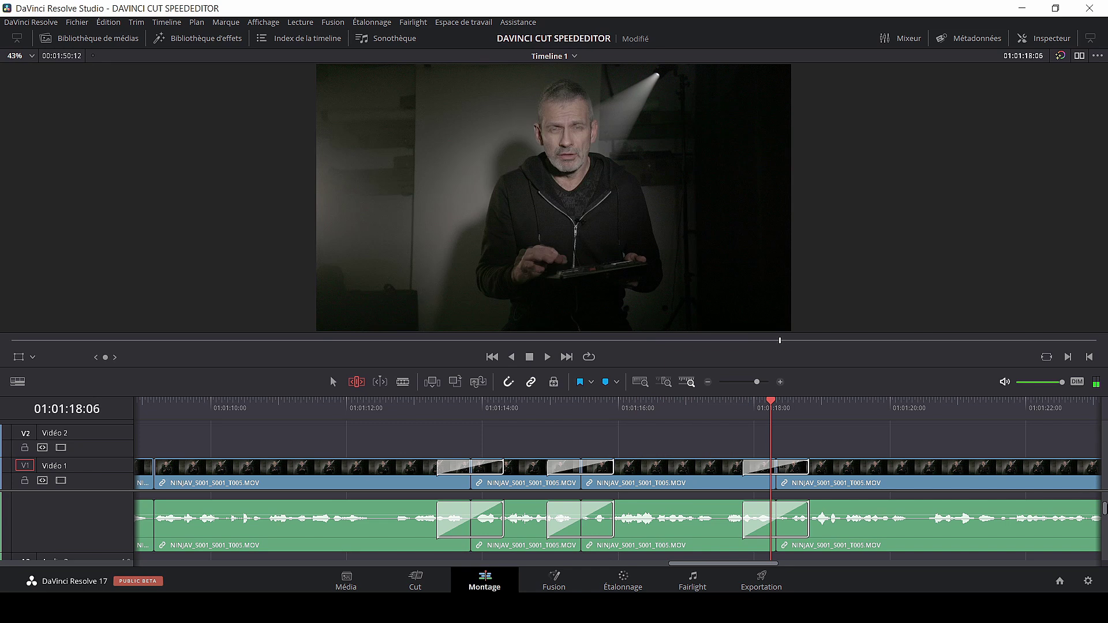
pyautogui.moveTo(744, 467)
pyautogui.mouseDown()
pyautogui.moveTo(720, 467)
pyautogui.moveTo(759, 467)
pyautogui.mouseUp()
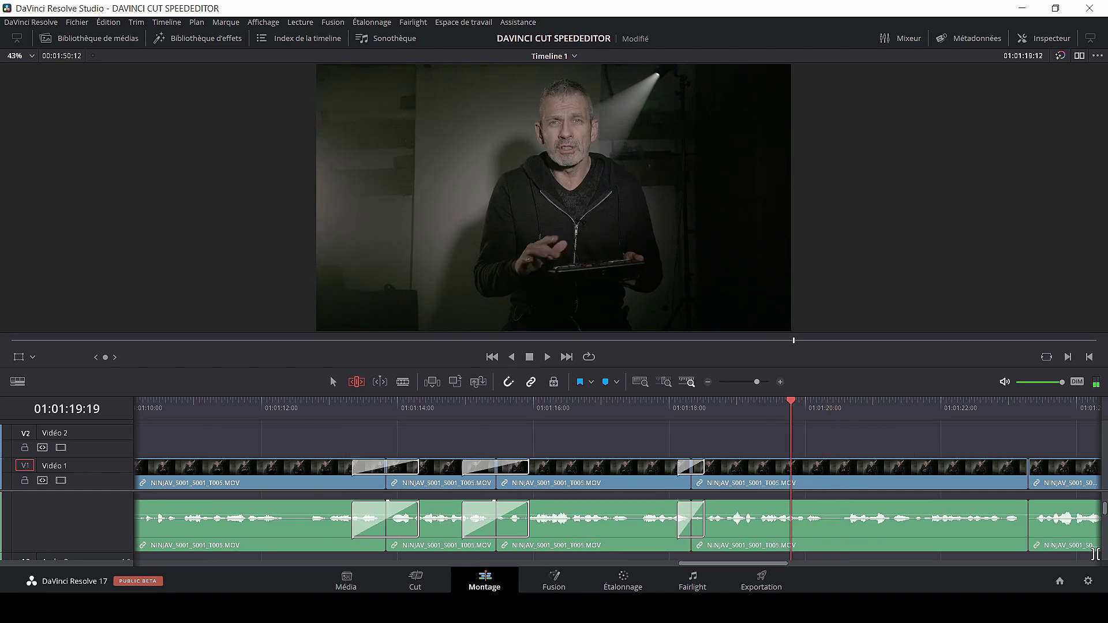
# - Split the clip's video and audio at 01:01:20:07
pyautogui.press('Left')
pyautogui.press('Left')
pyautogui.press('Left')
pyautogui.press('Left')
pyautogui.press('Left')
pyautogui.press('Left')
pyautogui.press('Left')
pyautogui.press('Left')
pyautogui.press('Left')
pyautogui.press('Left')
pyautogui.press('Left')
pyautogui.press('Left')
pyautogui.press('Left')
pyautogui.press('Left')
pyautogui.press('Left')
pyautogui.press('Left')
pyautogui.press('Left')
pyautogui.press('Left')
pyautogui.press('Right')
pyautogui.press('Right')
pyautogui.press('Right')
pyautogui.press('Right')
pyautogui.press('Right')
pyautogui.press('Right')
pyautogui.press('Right')
pyautogui.press('Right')
pyautogui.press('Right')
pyautogui.press('Right')
pyautogui.press('Right')
pyautogui.press('Right')
pyautogui.press('Right')
pyautogui.press('Right')
pyautogui.press('Right')
pyautogui.press('Right')
pyautogui.press('Right')
pyautogui.press('Right')
pyautogui.press('Right')
pyautogui.press('Right')
pyautogui.press('Right')
pyautogui.press('Right')
pyautogui.press('Right')
pyautogui.press('Right')
pyautogui.press('Right')
pyautogui.press('Right')
pyautogui.press('Right')
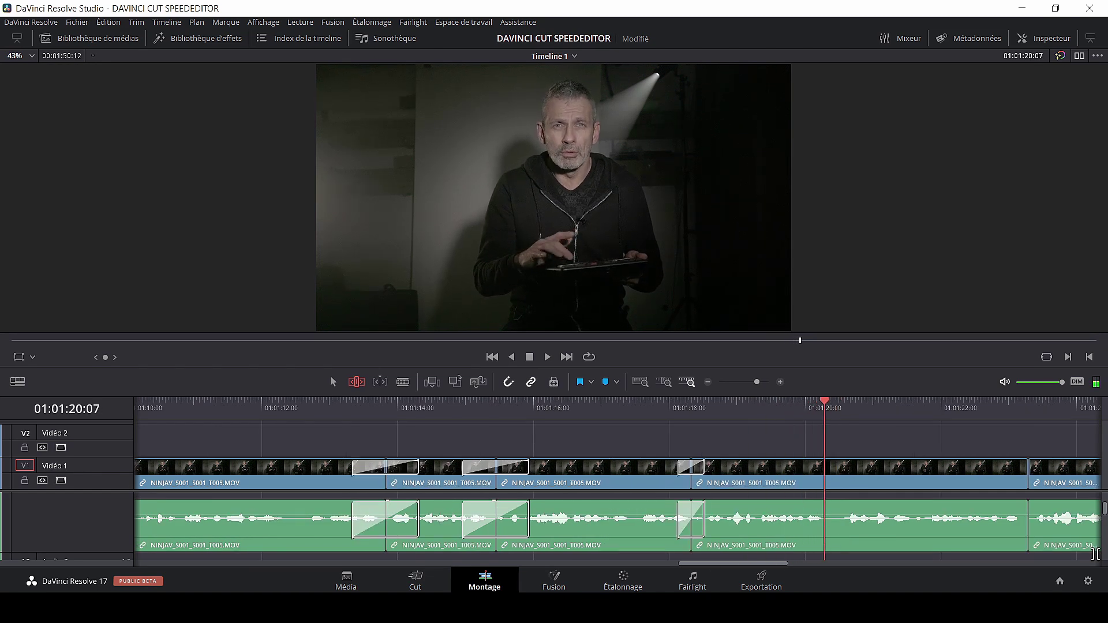
pyautogui.hotkey('ctrl', 'b')
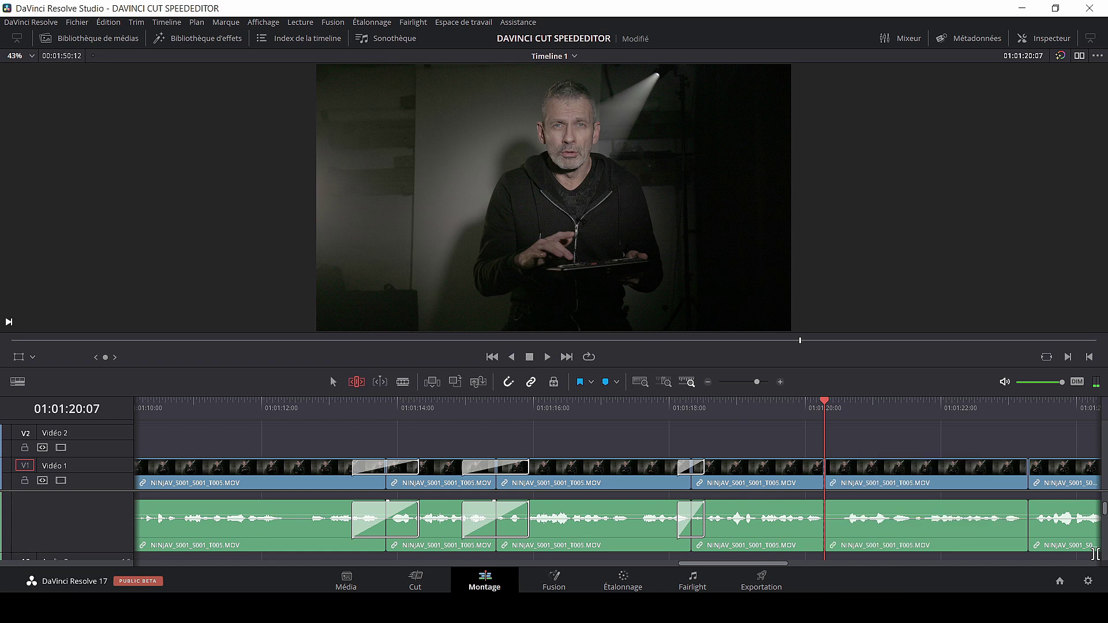
# - Raise the audio level of the clip segment just before the new split and move the playhead to 01:01:20:22
pyautogui.press('Right')
pyautogui.press('Right')
pyautogui.press('Right')
pyautogui.press('Right')
pyautogui.press('Right')
pyautogui.press('Right')
pyautogui.press('Right')
pyautogui.press('Right')
pyautogui.press('Right')
pyautogui.press('Right')
pyautogui.press('Right')
pyautogui.press('Right')
pyautogui.press('Left')
pyautogui.press('Left')
pyautogui.press('Left')
pyautogui.press('Left')
pyautogui.press('Left')
pyautogui.press('Left')
pyautogui.press('Left')
pyautogui.press('Left')
pyautogui.press('Left')
pyautogui.press('Left')
pyautogui.press('Left')
pyautogui.press('Left')
pyautogui.press('Left')
pyautogui.press('Left')
pyautogui.press('Left')
pyautogui.press('Left')
pyautogui.press('Left')
pyautogui.press('Left')
pyautogui.press('Left')
pyautogui.press('Left')
pyautogui.press('Right')
pyautogui.press('Right')
pyautogui.press('Right')
pyautogui.press('Right')
pyautogui.press('Right')
pyautogui.press('Right')
pyautogui.press('Right')
pyautogui.press('Right')
pyautogui.press('Right')
pyautogui.press('Right')
pyautogui.press('Right')
pyautogui.press('Right')
pyautogui.press('Right')
pyautogui.press('Right')
pyautogui.press('Right')
pyautogui.press('Right')
pyautogui.press('Right')
pyautogui.press('Right')
pyautogui.press('Right')
pyautogui.press('Right')
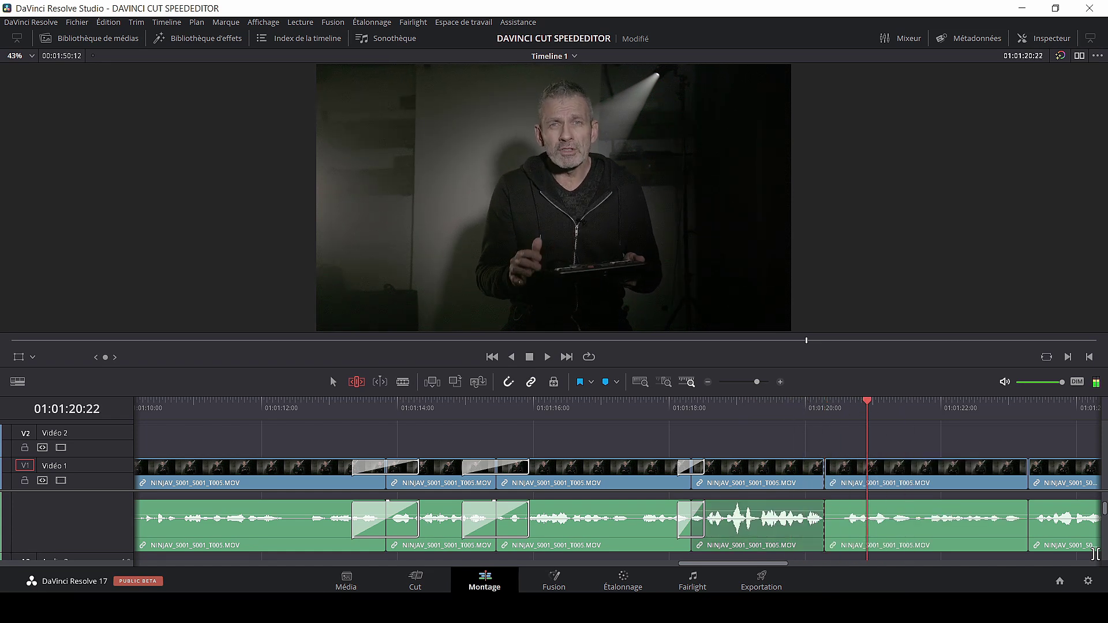
# - Raise and lower the audio level of the clip at the playhead repeatedly, finishing slightly louder than at the start
pyautogui.press('Right')
pyautogui.hotkey('ctrl', 'alt', '=')
pyautogui.hotkey('ctrl', 'alt', '=')
pyautogui.hotkey('ctrl', 'alt', '=')
pyautogui.hotkey('ctrl', 'alt', '=')
pyautogui.hotkey('ctrl', 'alt', '=')
pyautogui.hotkey('ctrl', 'alt', '=')
pyautogui.hotkey('ctrl', 'alt', '=')
pyautogui.hotkey('ctrl', 'alt', '=')
pyautogui.hotkey('ctrl', 'alt', '=')
pyautogui.hotkey('ctrl', 'alt', '=')
pyautogui.hotkey('ctrl', 'alt', '-')
pyautogui.hotkey('ctrl', 'alt', '-')
pyautogui.hotkey('ctrl', 'alt', '-')
pyautogui.hotkey('ctrl', 'alt', '-')
pyautogui.hotkey('ctrl', 'alt', '-')
pyautogui.hotkey('ctrl', 'alt', '-')
pyautogui.hotkey('ctrl', 'alt', '-')
pyautogui.hotkey('ctrl', 'alt', '-')
pyautogui.hotkey('ctrl', 'alt', '=')
pyautogui.hotkey('ctrl', 'alt', '=')
pyautogui.hotkey('ctrl', 'alt', '=')
pyautogui.hotkey('ctrl', 'alt', '=')
pyautogui.hotkey('ctrl', 'alt', '=')
pyautogui.hotkey('ctrl', 'alt', '=')
pyautogui.hotkey('ctrl', 'alt', '=')
pyautogui.hotkey('ctrl', 'alt', '=')
pyautogui.hotkey('ctrl', 'alt', '-')
pyautogui.hotkey('ctrl', 'alt', '-')
pyautogui.hotkey('ctrl', 'alt', '-')
pyautogui.hotkey('ctrl', 'alt', '-')
pyautogui.hotkey('ctrl', 'alt', '-')
pyautogui.hotkey('ctrl', 'alt', '-')
pyautogui.hotkey('ctrl', 'alt', '-')
pyautogui.hotkey('ctrl', 'alt', '-')
pyautogui.hotkey('ctrl', 'alt', '-')
pyautogui.hotkey('ctrl', 'alt', '-')
pyautogui.hotkey('ctrl', 'alt', '=')
pyautogui.hotkey('ctrl', 'alt', '=')
pyautogui.hotkey('ctrl', 'alt', '=')
# - Select the clip at the playhead and slip it frame by frame forward and back in trim mode
pyautogui.hotkey('shift', 'v')
pyautogui.press('.')
pyautogui.press('.')
pyautogui.press('.')
pyautogui.press('.')
pyautogui.press('.')
pyautogui.press('.')
pyautogui.press('.')
pyautogui.press('.')
pyautogui.press('.')
pyautogui.press('.')
pyautogui.press('.')
pyautogui.press('.')
pyautogui.press('.')
pyautogui.press('.')
pyautogui.press('.')
pyautogui.press('.')
pyautogui.press('.')
pyautogui.press('.')
pyautogui.press('.')
pyautogui.press('.')
pyautogui.press('.')
pyautogui.press('.')
pyautogui.press('.')
pyautogui.press(',')
pyautogui.press(',')
pyautogui.press(',')
pyautogui.press(',')
pyautogui.press(',')
pyautogui.press(',')
pyautogui.press(',')
pyautogui.press(',')
pyautogui.press(',')
pyautogui.press(',')
pyautogui.press(',')
pyautogui.press(',')
pyautogui.press(',')
pyautogui.press(',')
pyautogui.press(',')
pyautogui.press(',')
pyautogui.press(',')
pyautogui.press(',')
pyautogui.press(',')
pyautogui.press(',')
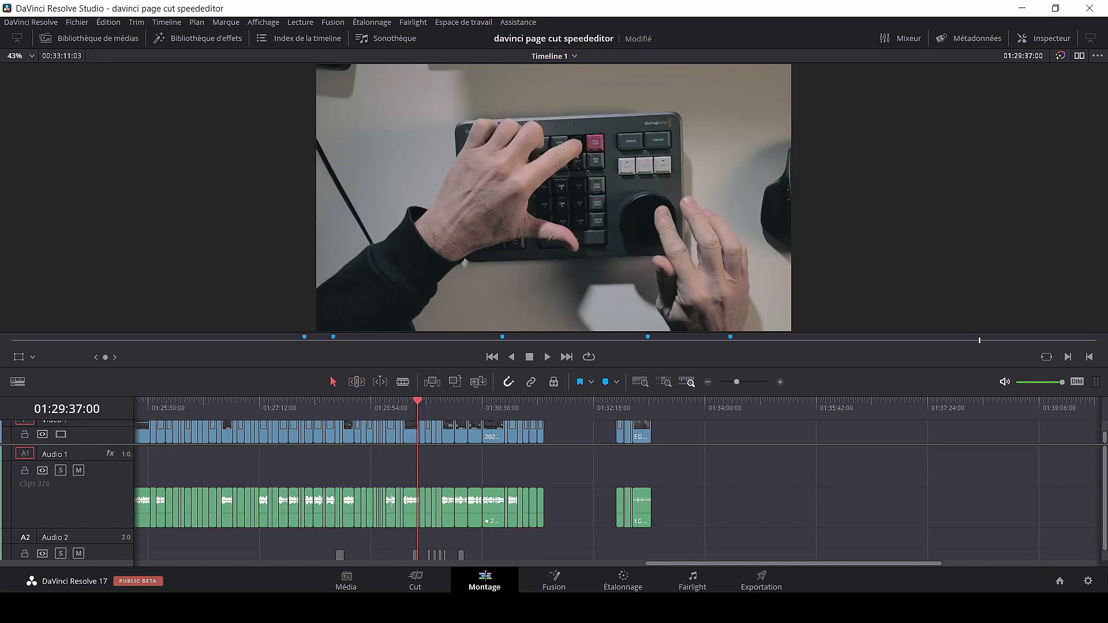
# - Play the davinci page cut speededitor timeline in reverse from 01:29:37:00 to 01:29:30:09
pyautogui.press('j')
pyautogui.press('j')
pyautogui.press('j')
pyautogui.press('j')
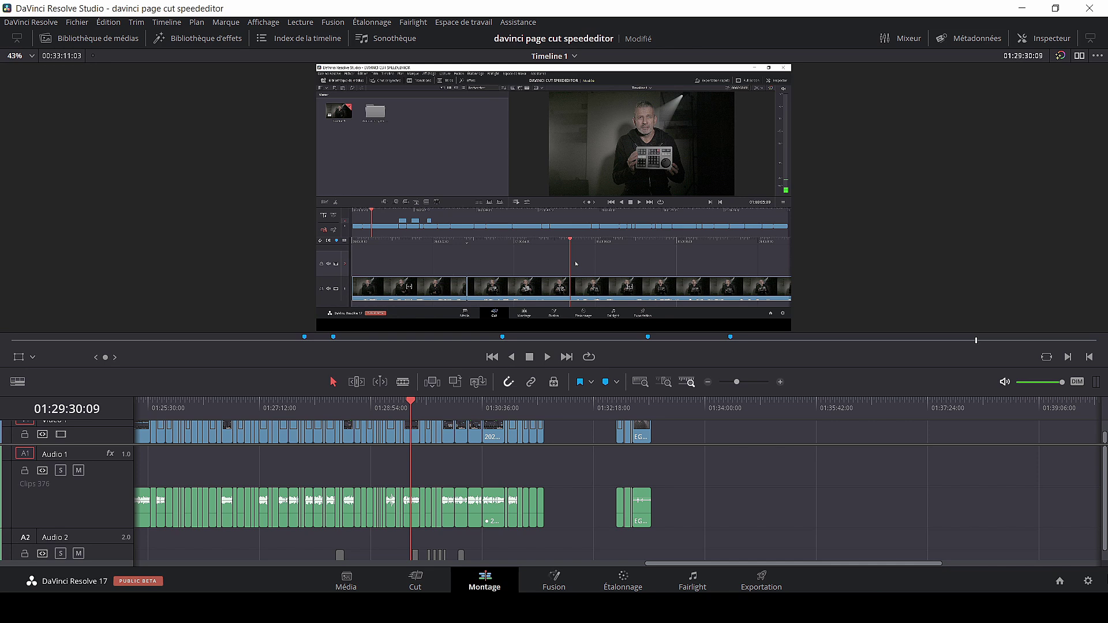
# - Switch to the Cut page, review the timeline back to about 01:29:21:07, and return to the Edit page
pyautogui.click(415, 584)
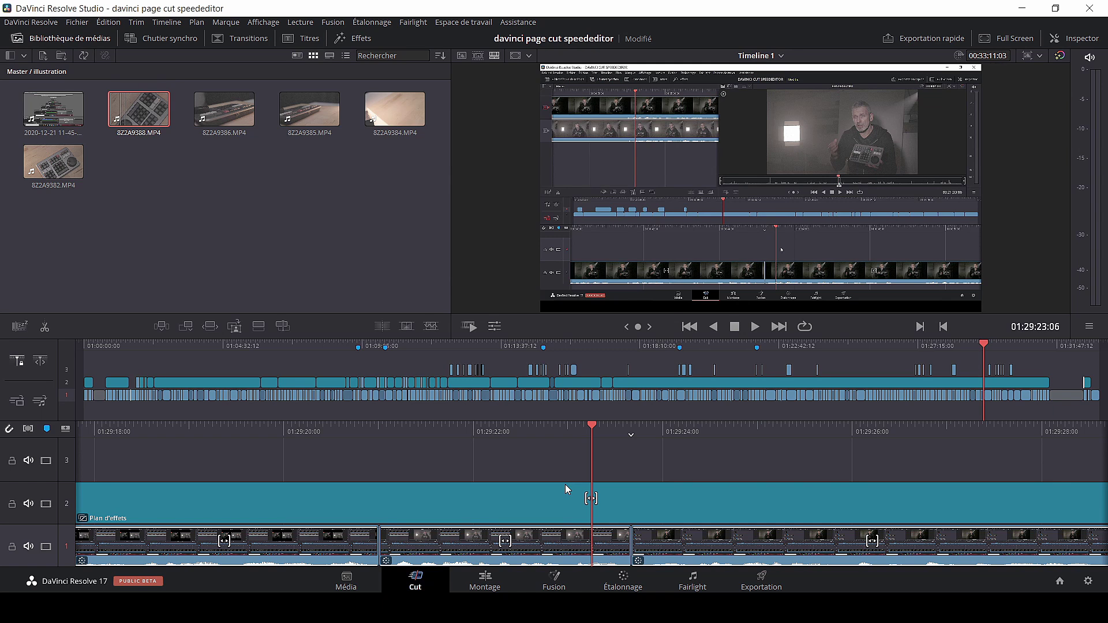
pyautogui.scroll(5, 565, 485)
pyautogui.scroll(-1, 565, 485)
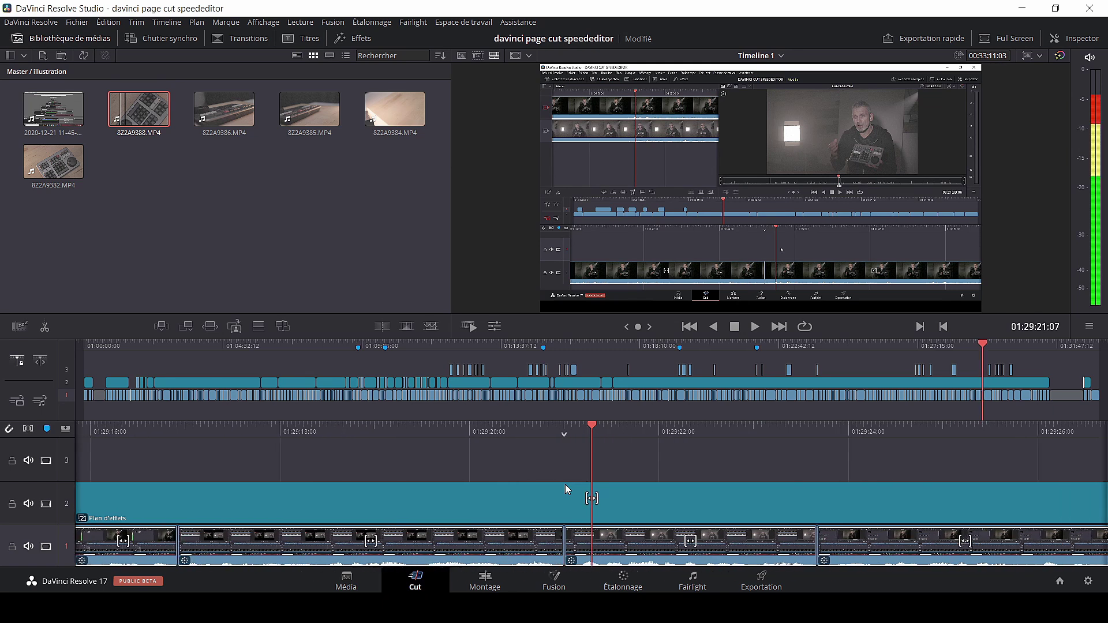
pyautogui.hotkey('shift', '4')
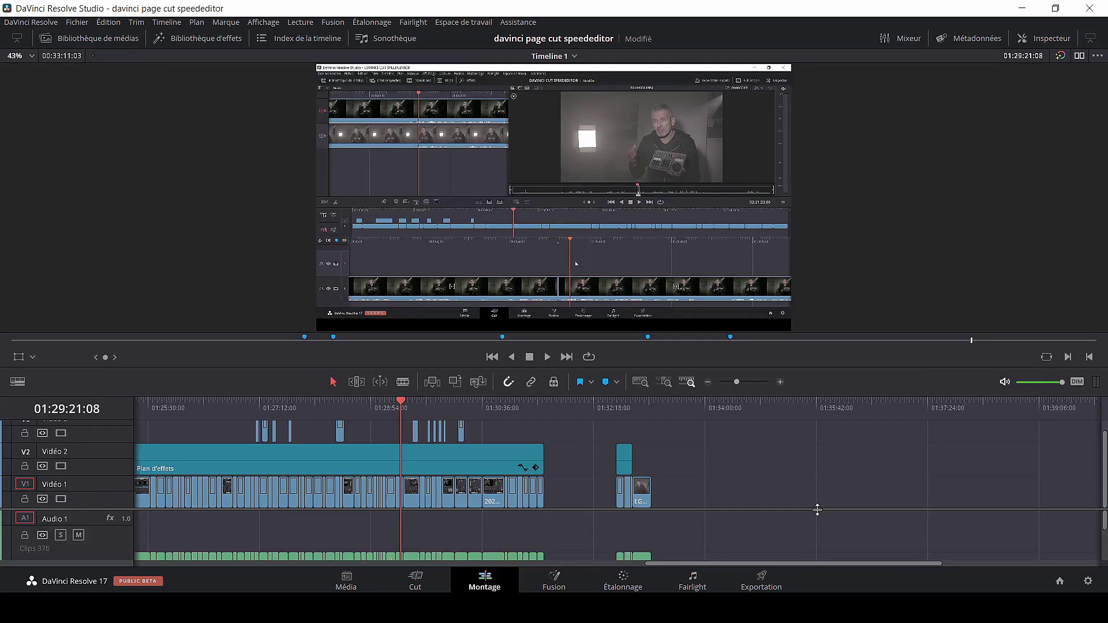